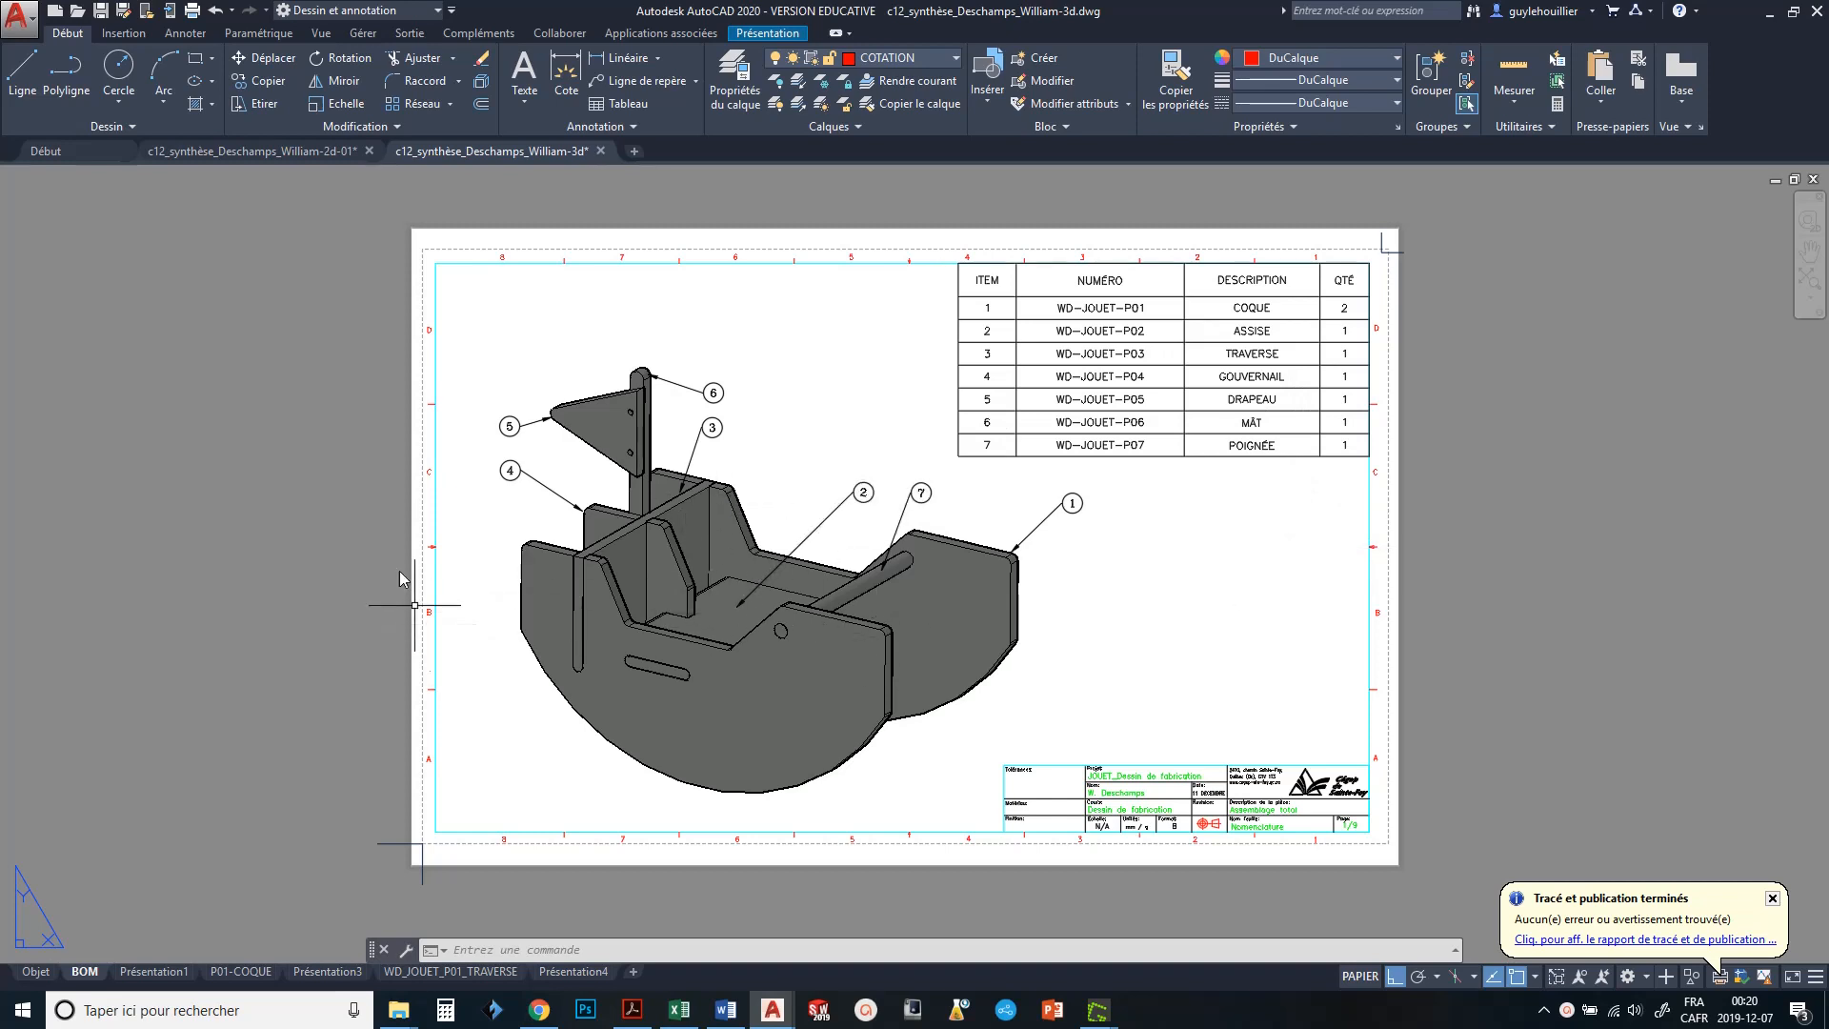
- Switch to the 2d-01 toy drawing, add a new layout to it and open that layout
click(295, 151)
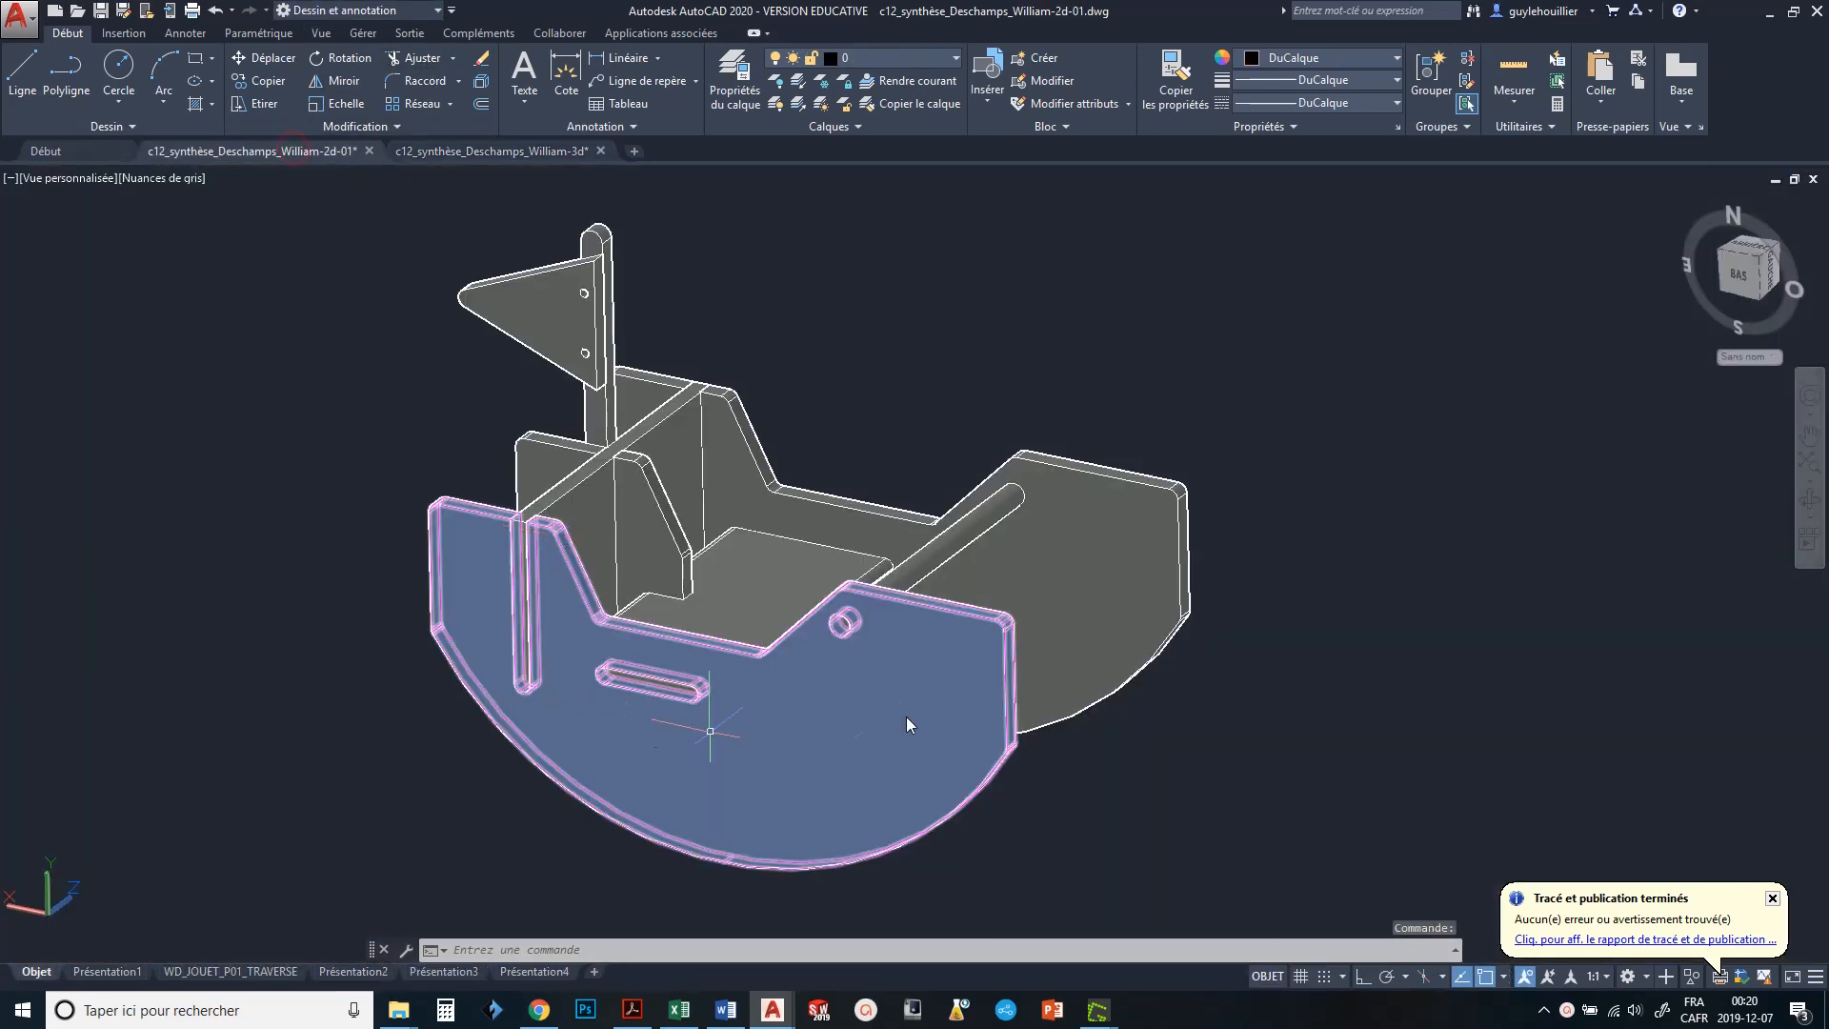
click(590, 971)
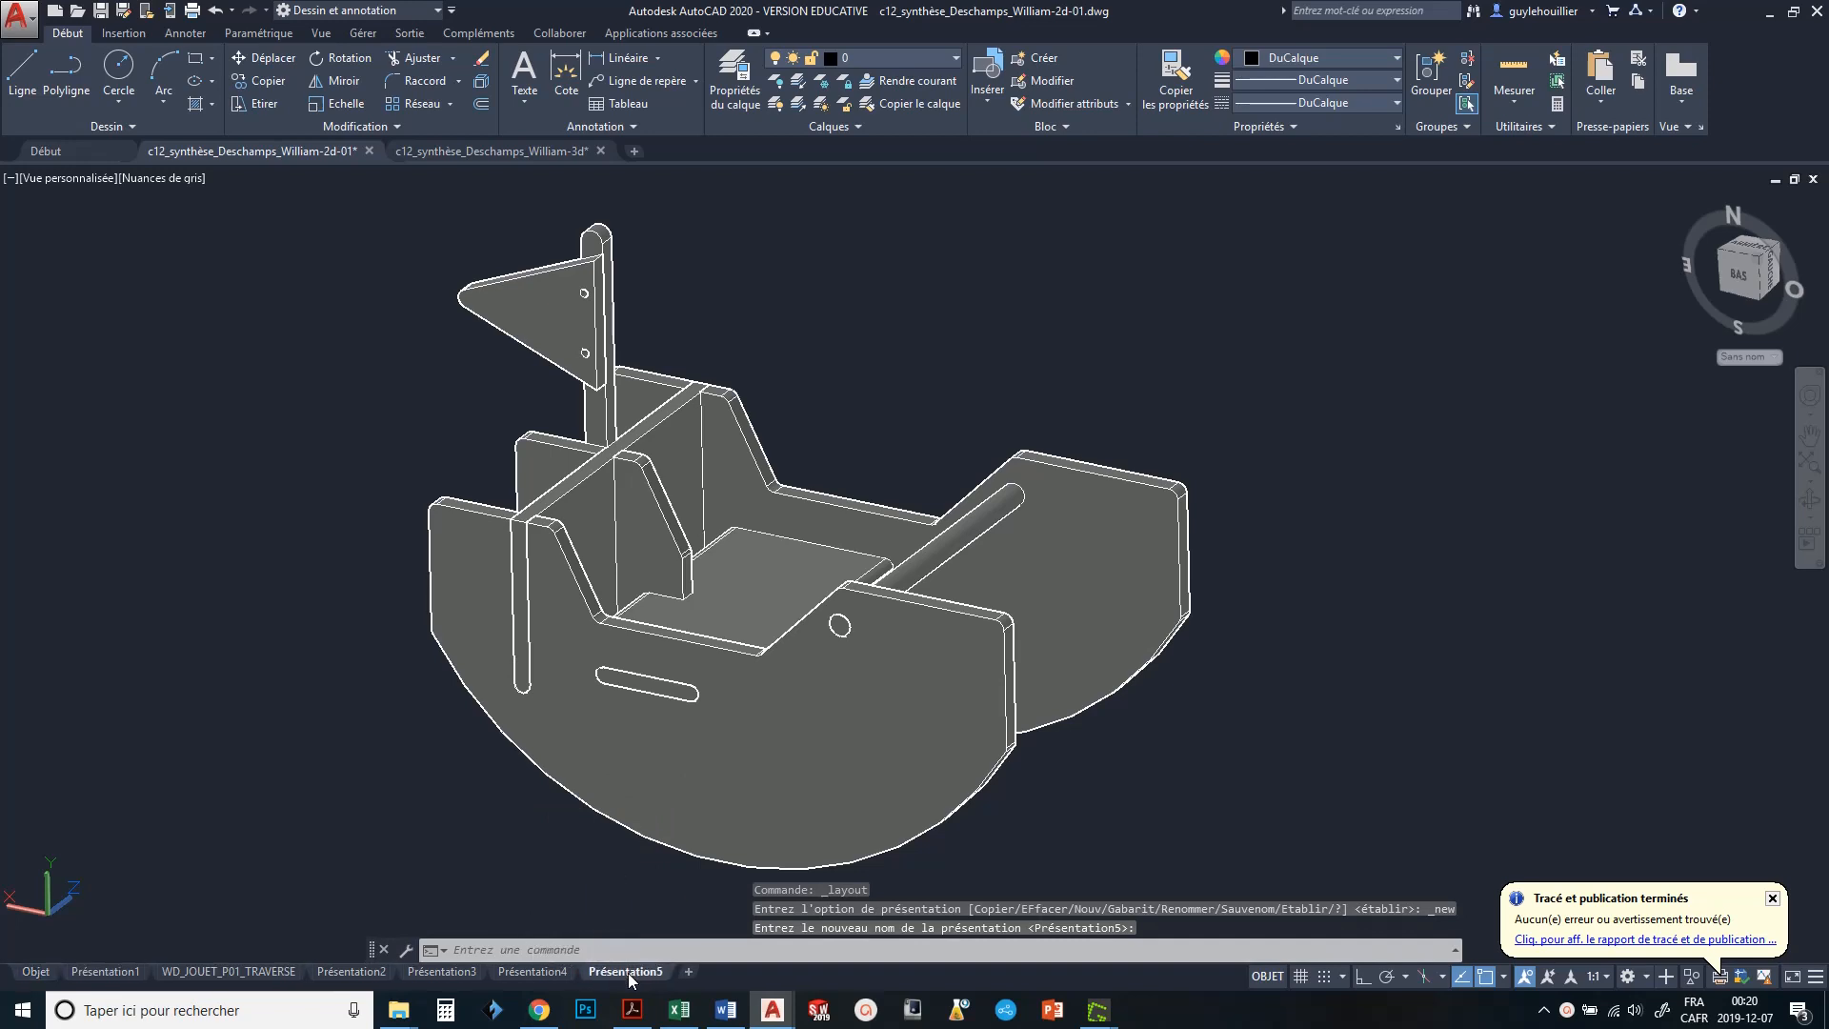
click(625, 971)
middle_drag(885, 711, 816, 731)
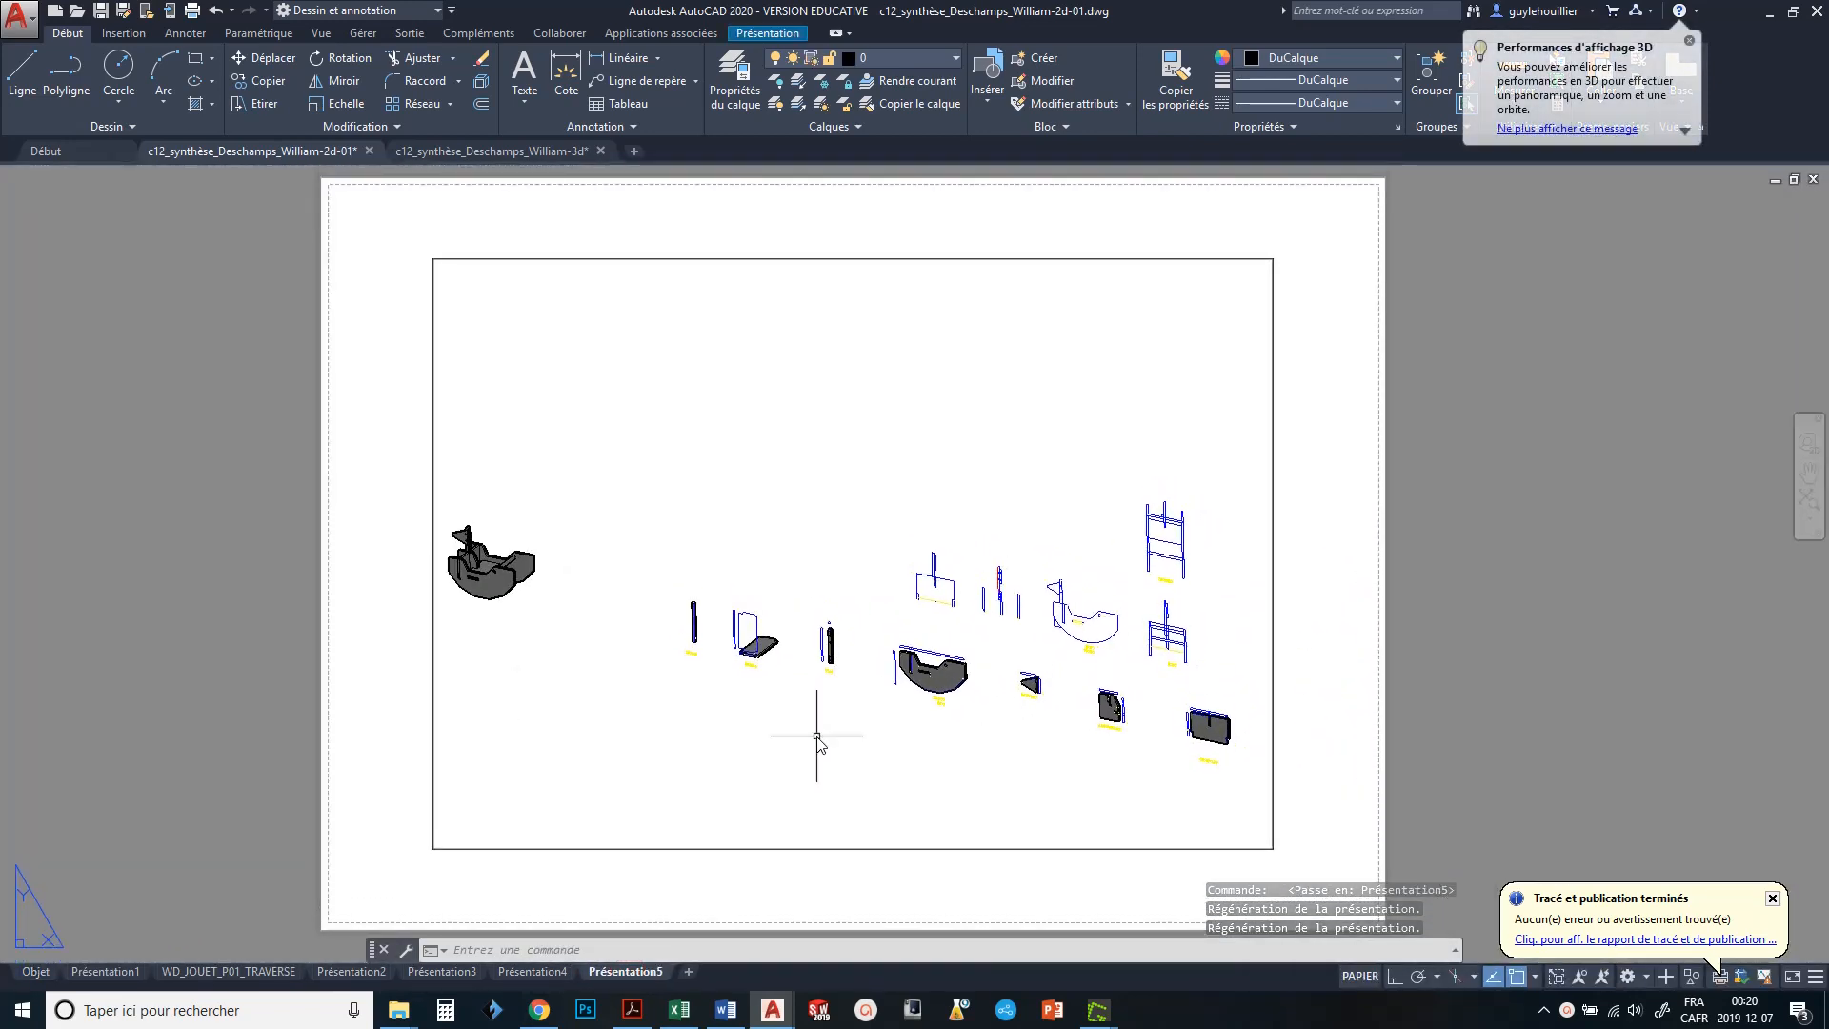
- Modify the new layout's page setup to use the DWG To PDF.pc3 plotter and the monochrome.ctb plot style table
right_click(636, 972)
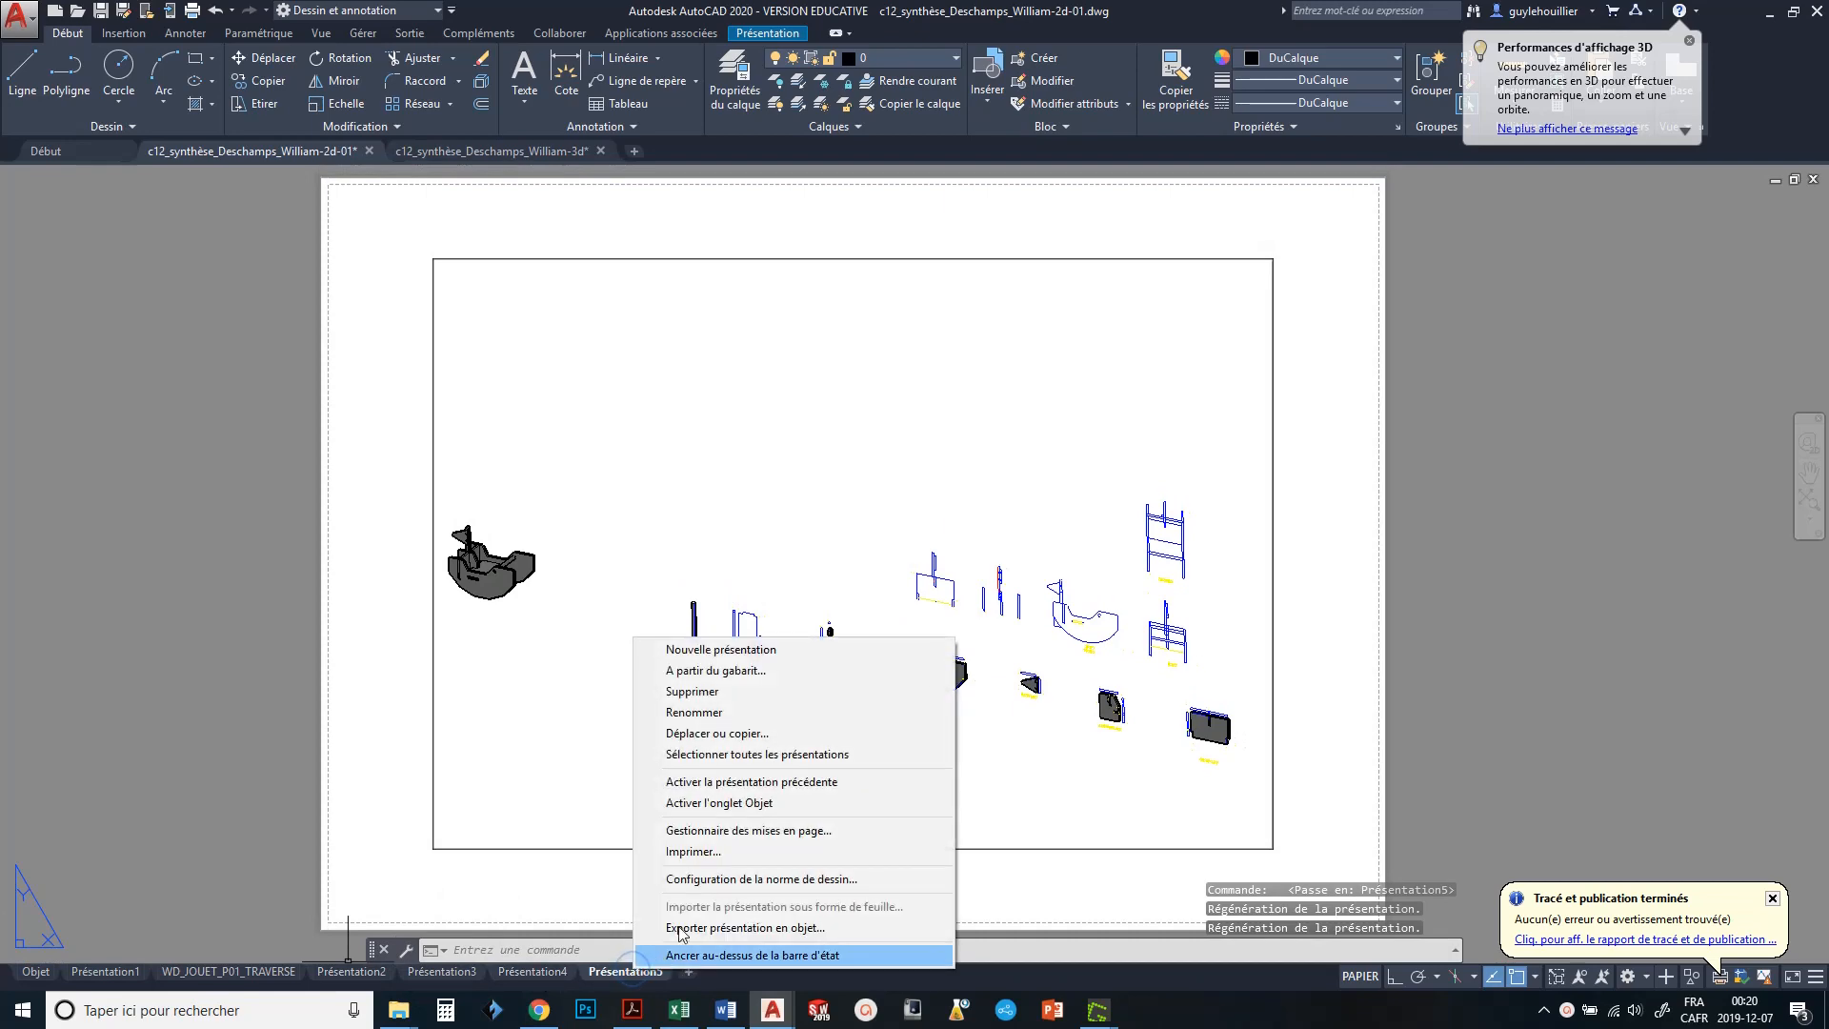
click(751, 830)
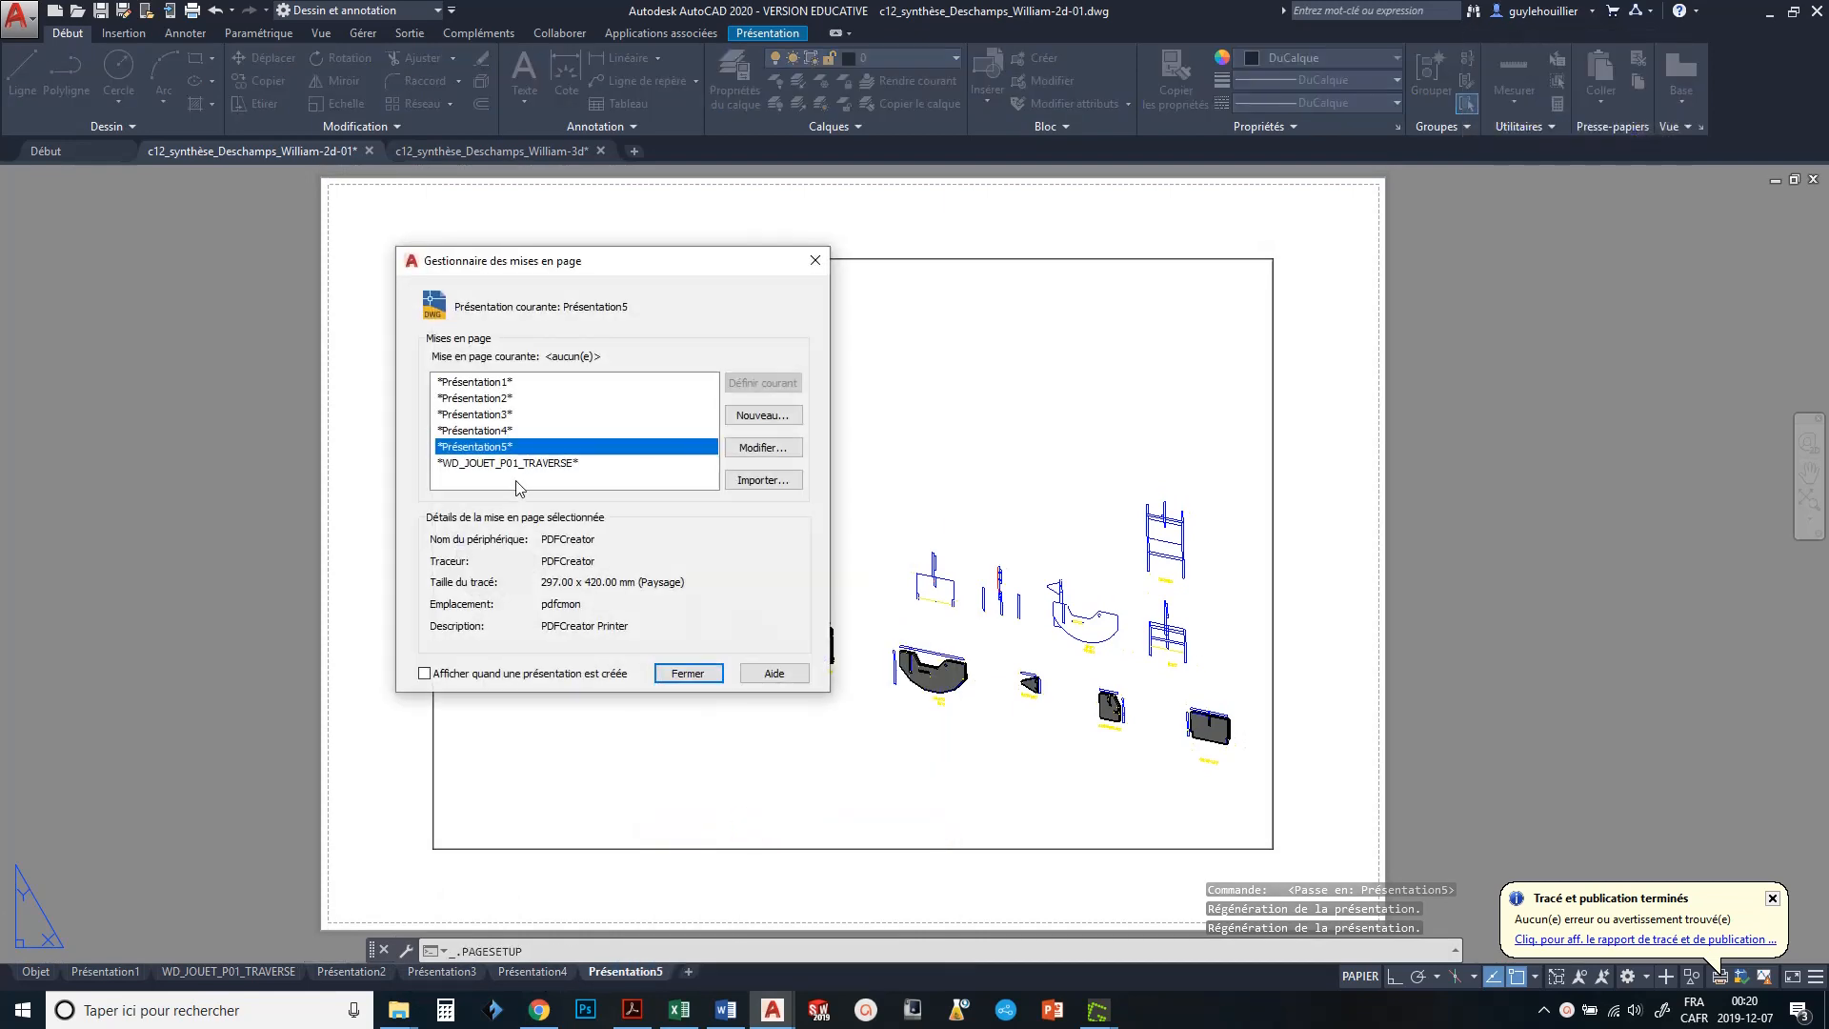
click(750, 456)
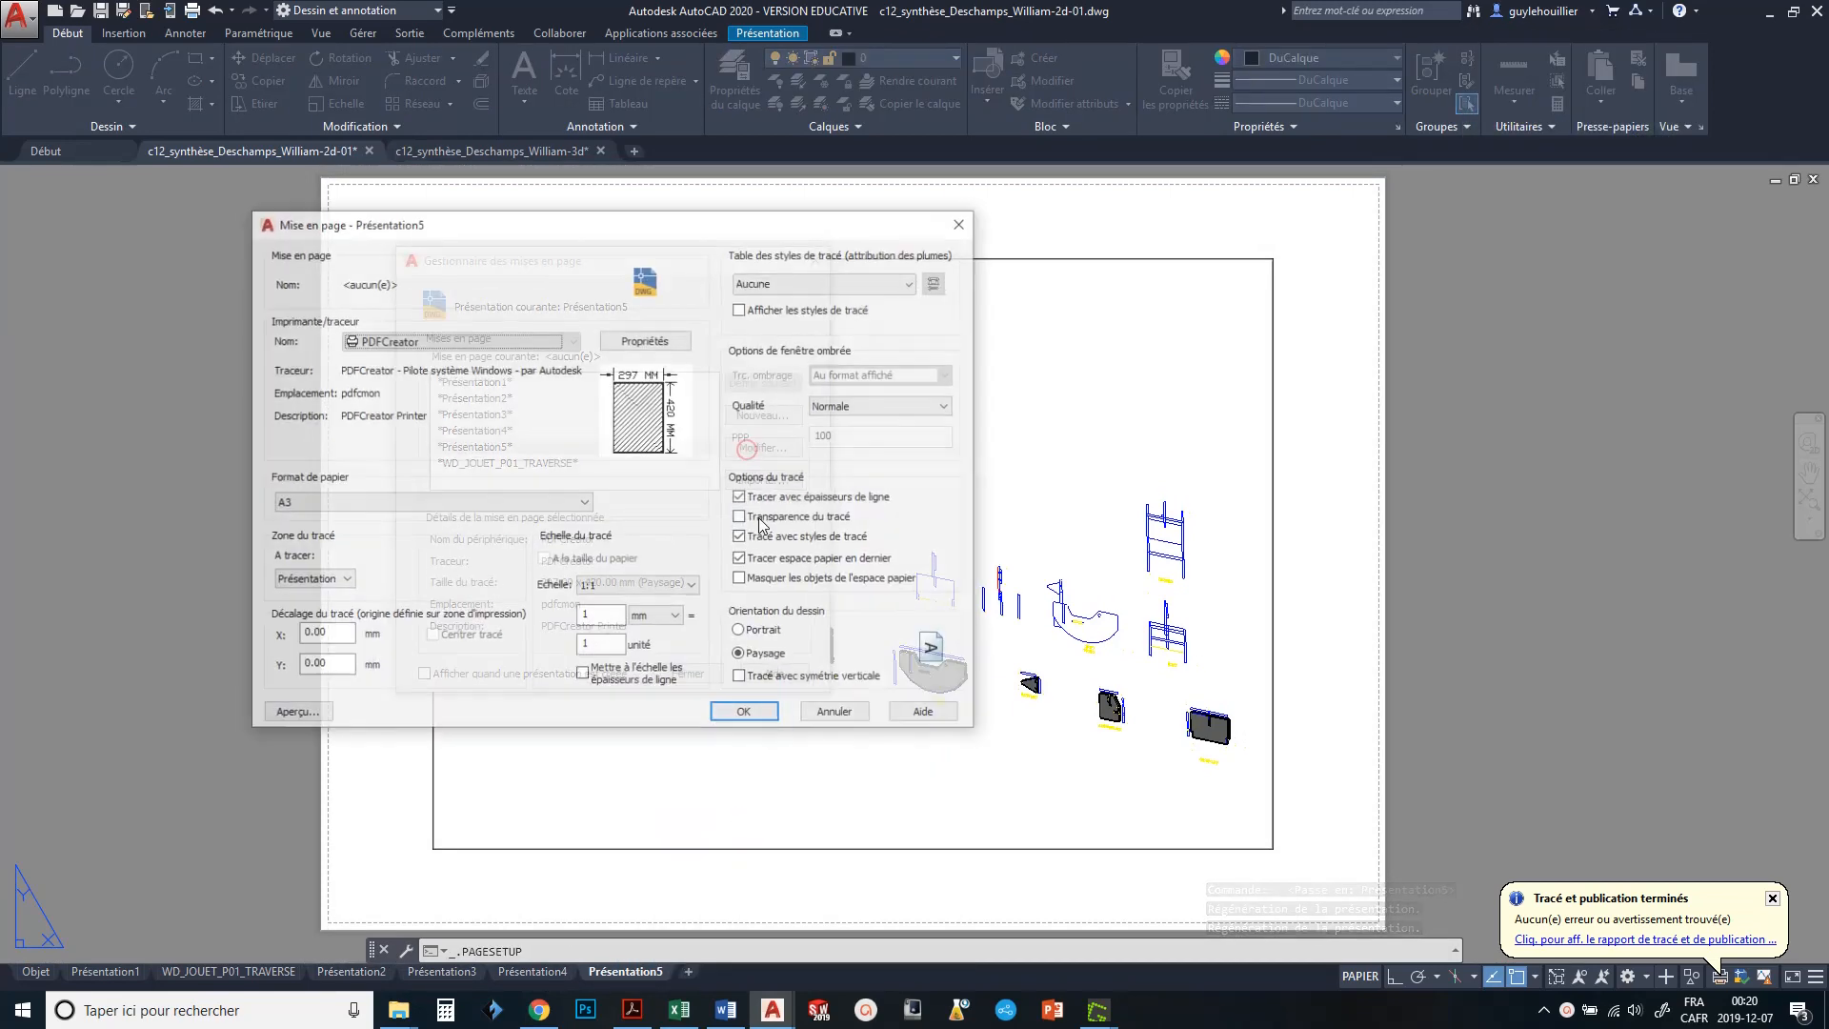
click(480, 346)
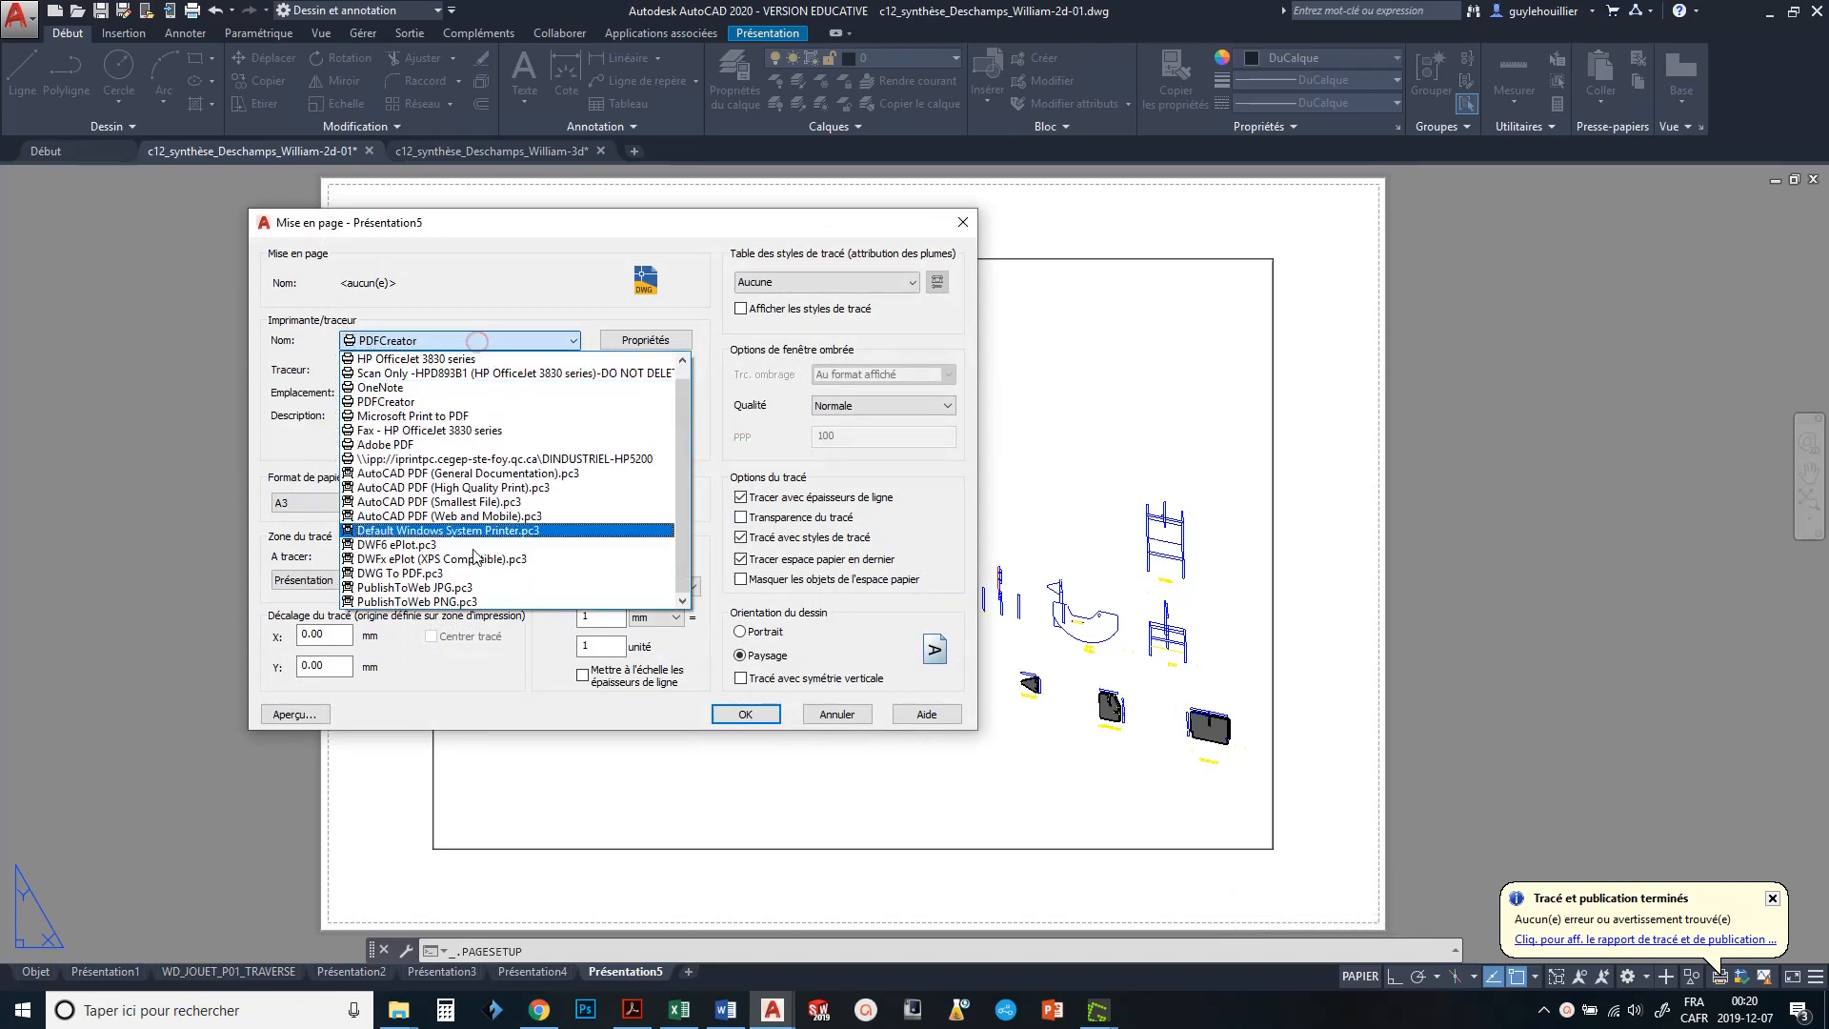
click(419, 575)
click(894, 283)
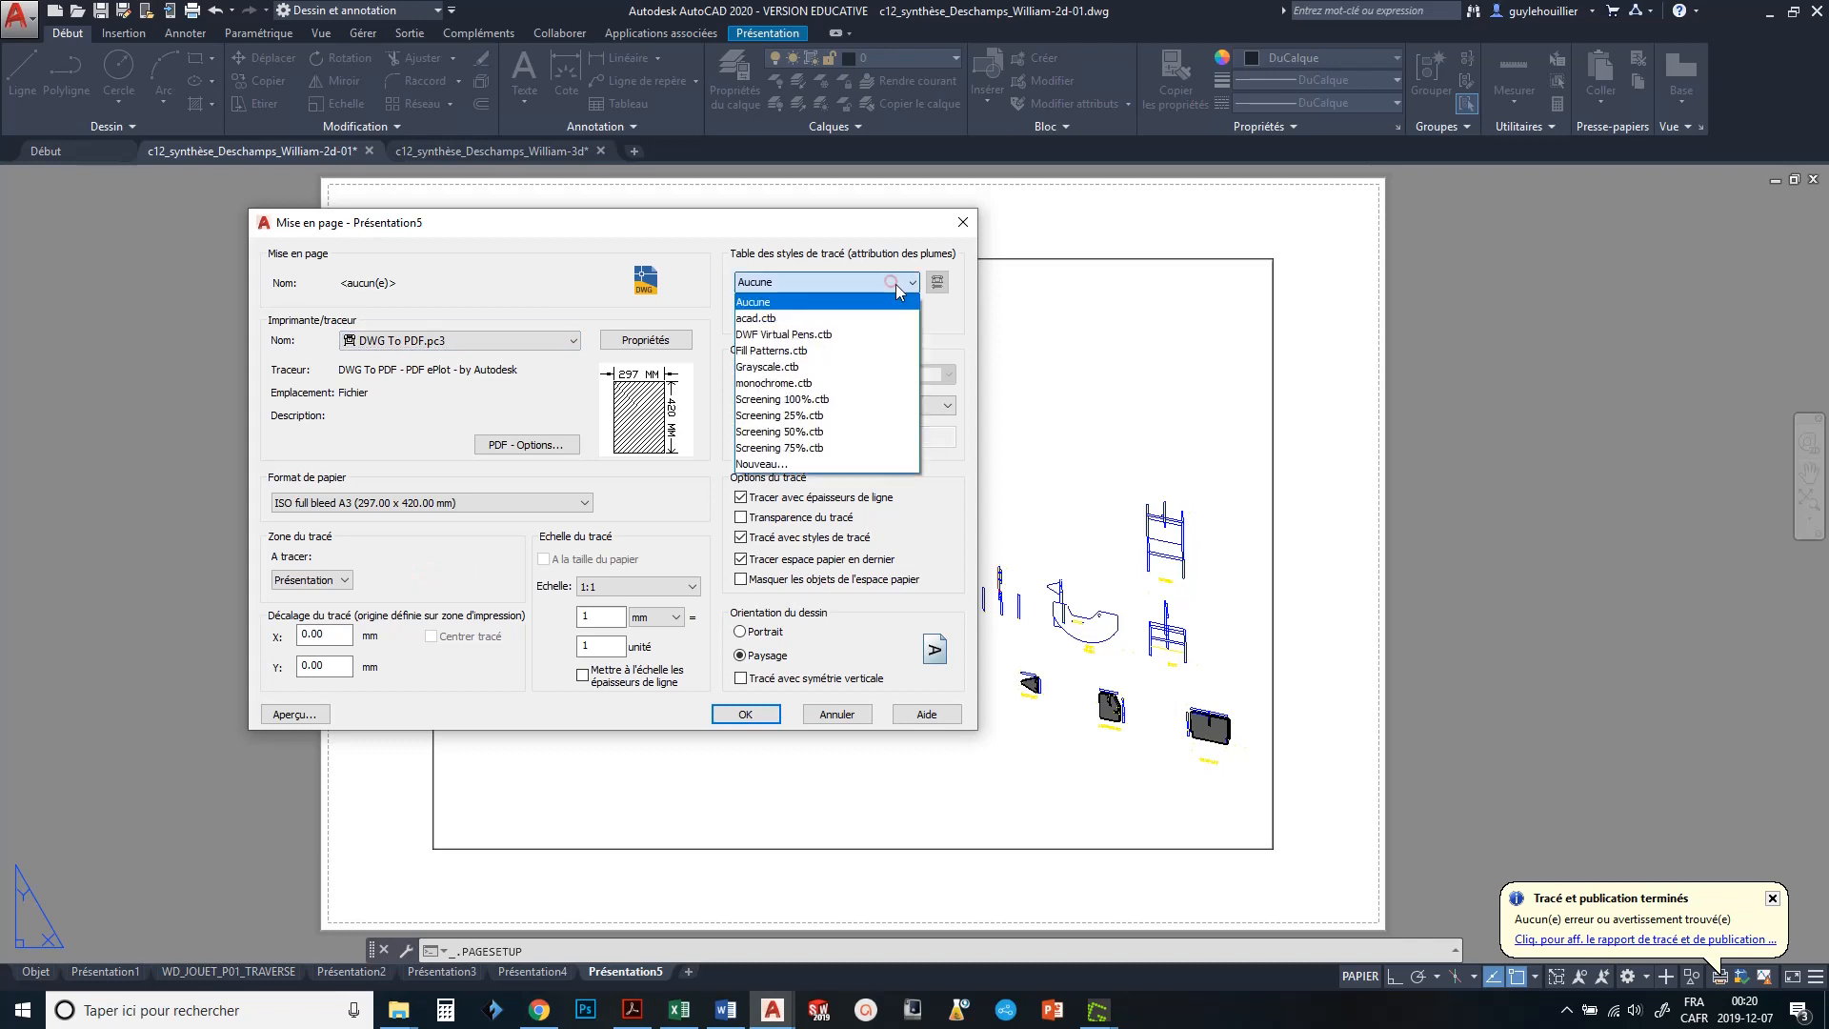
click(773, 382)
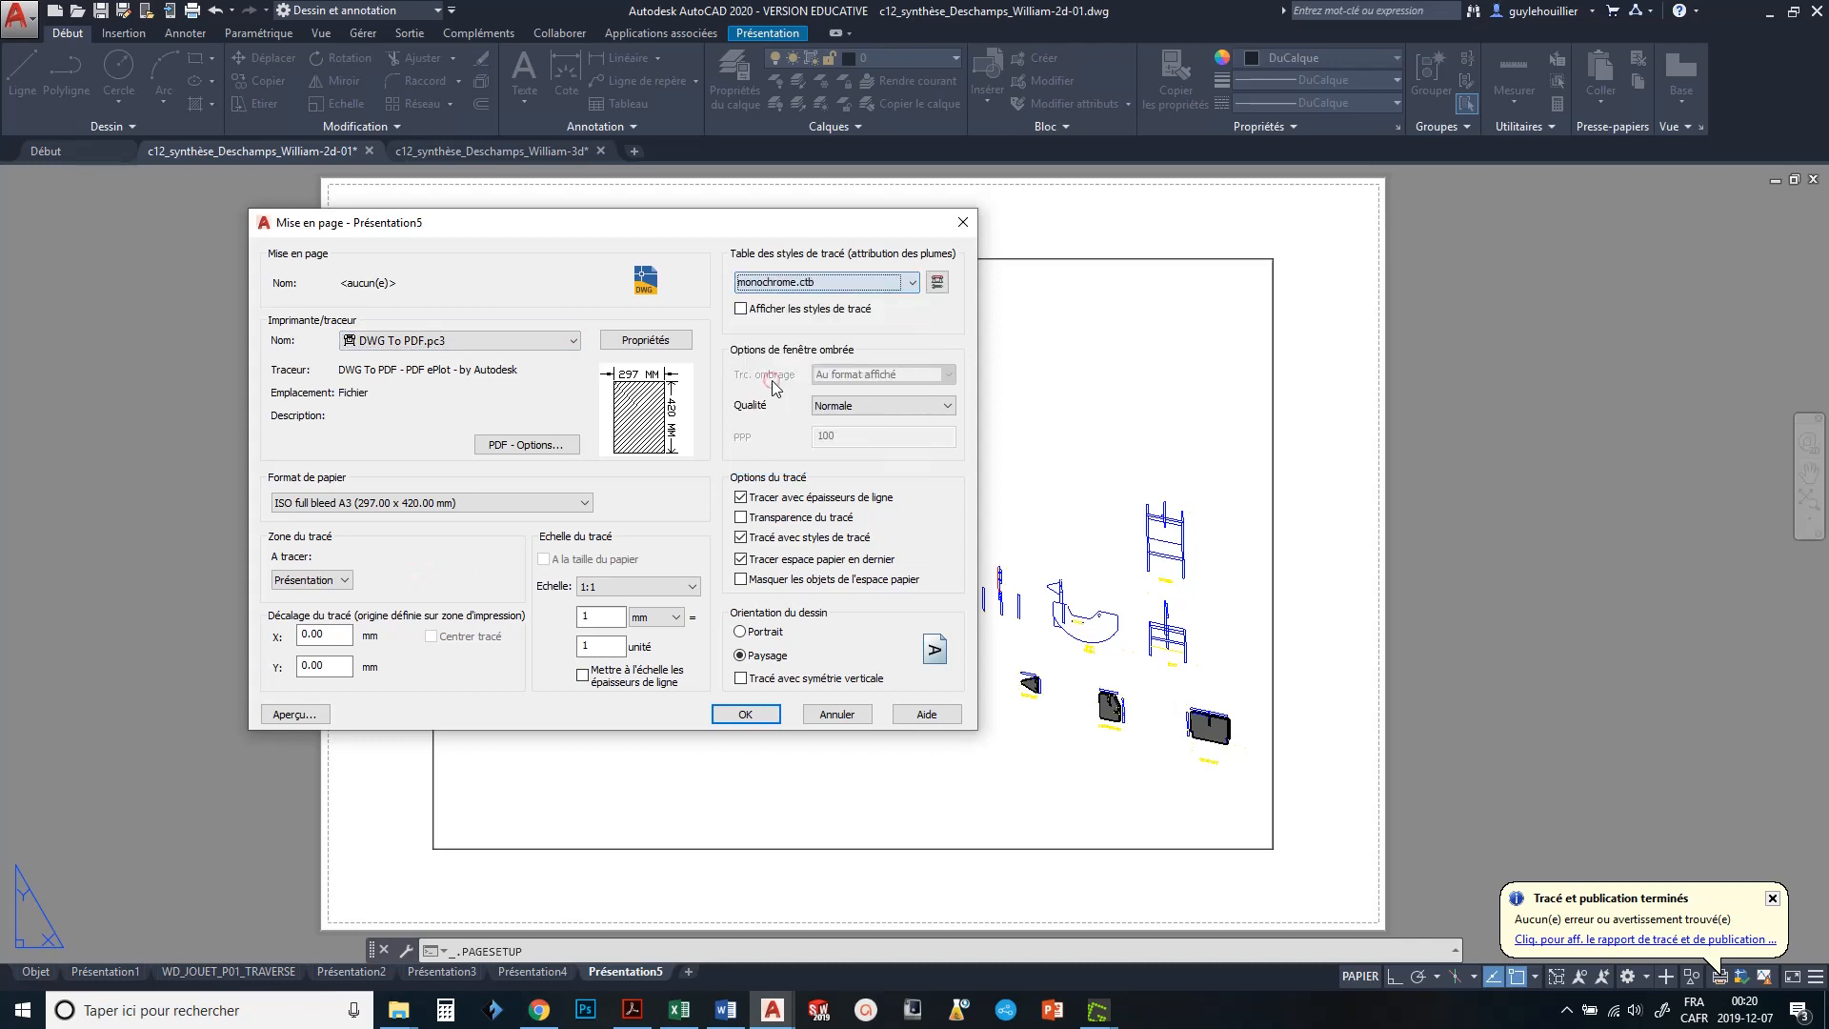
- Check the line weights assigned to Couleur 2, Couleur 3 and Couleur 4 in the monochrome.ctb plot style table
click(936, 282)
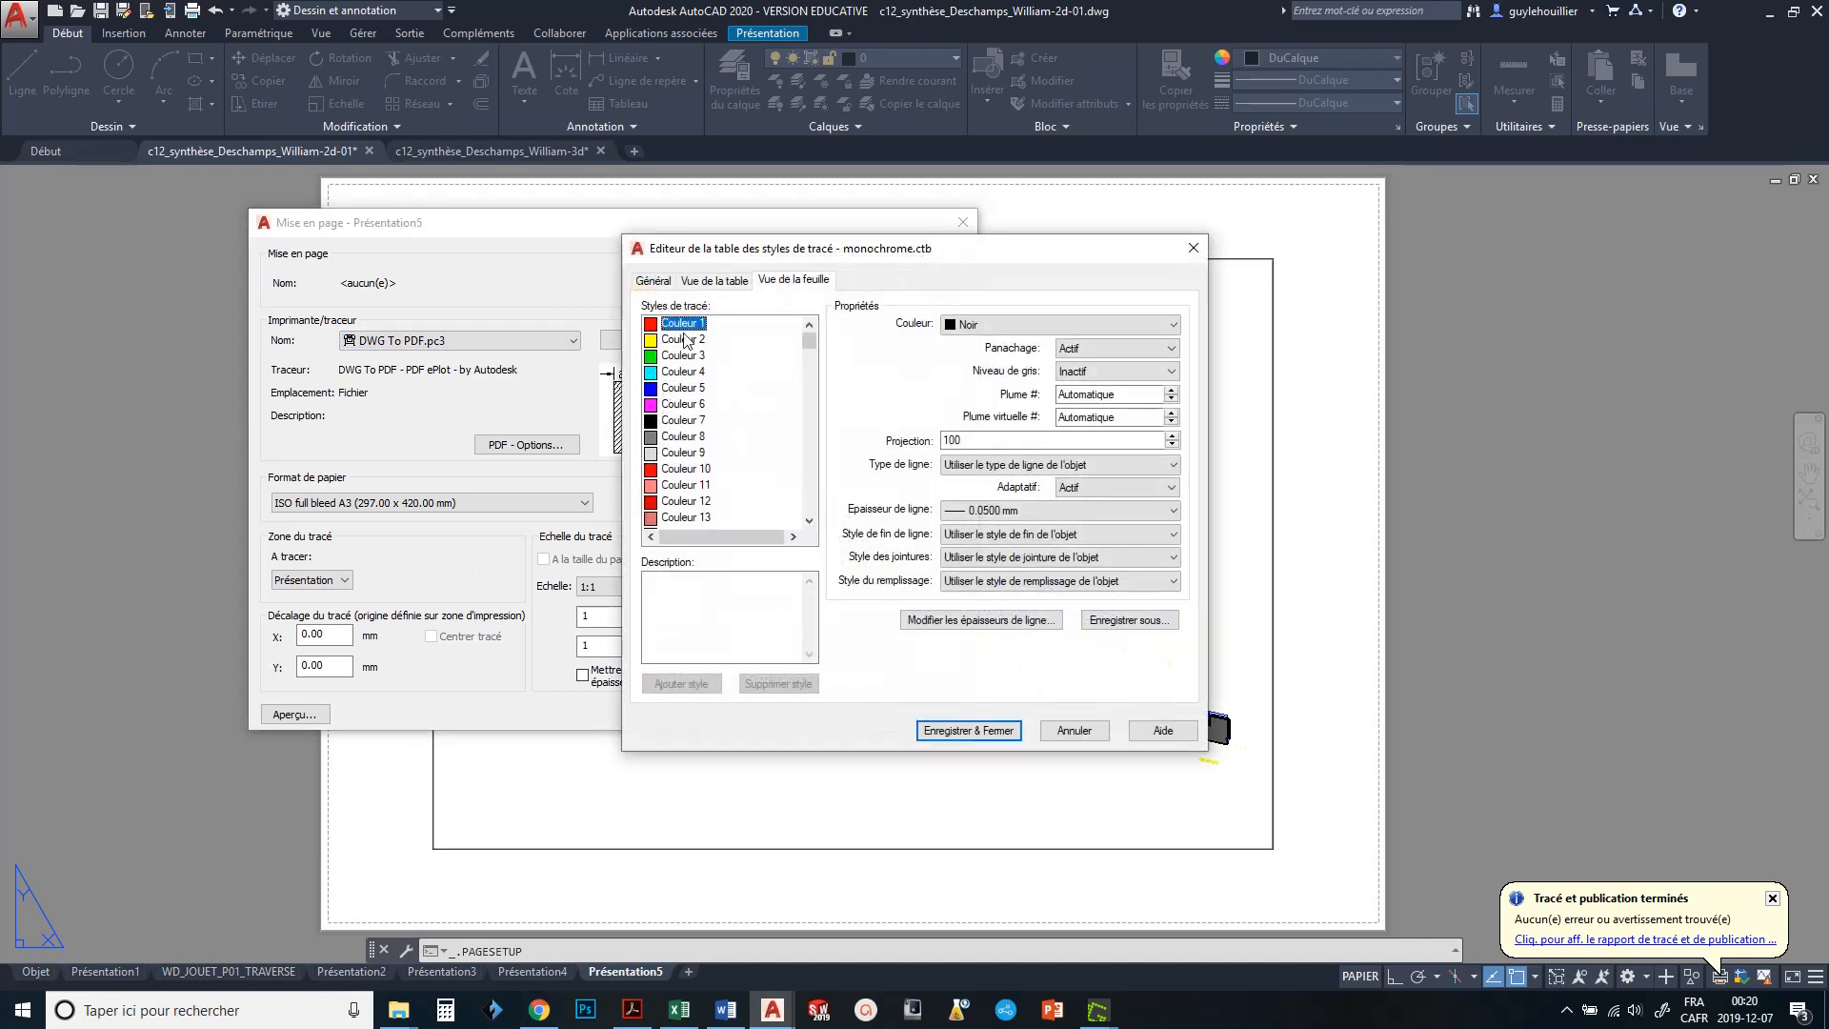
click(684, 340)
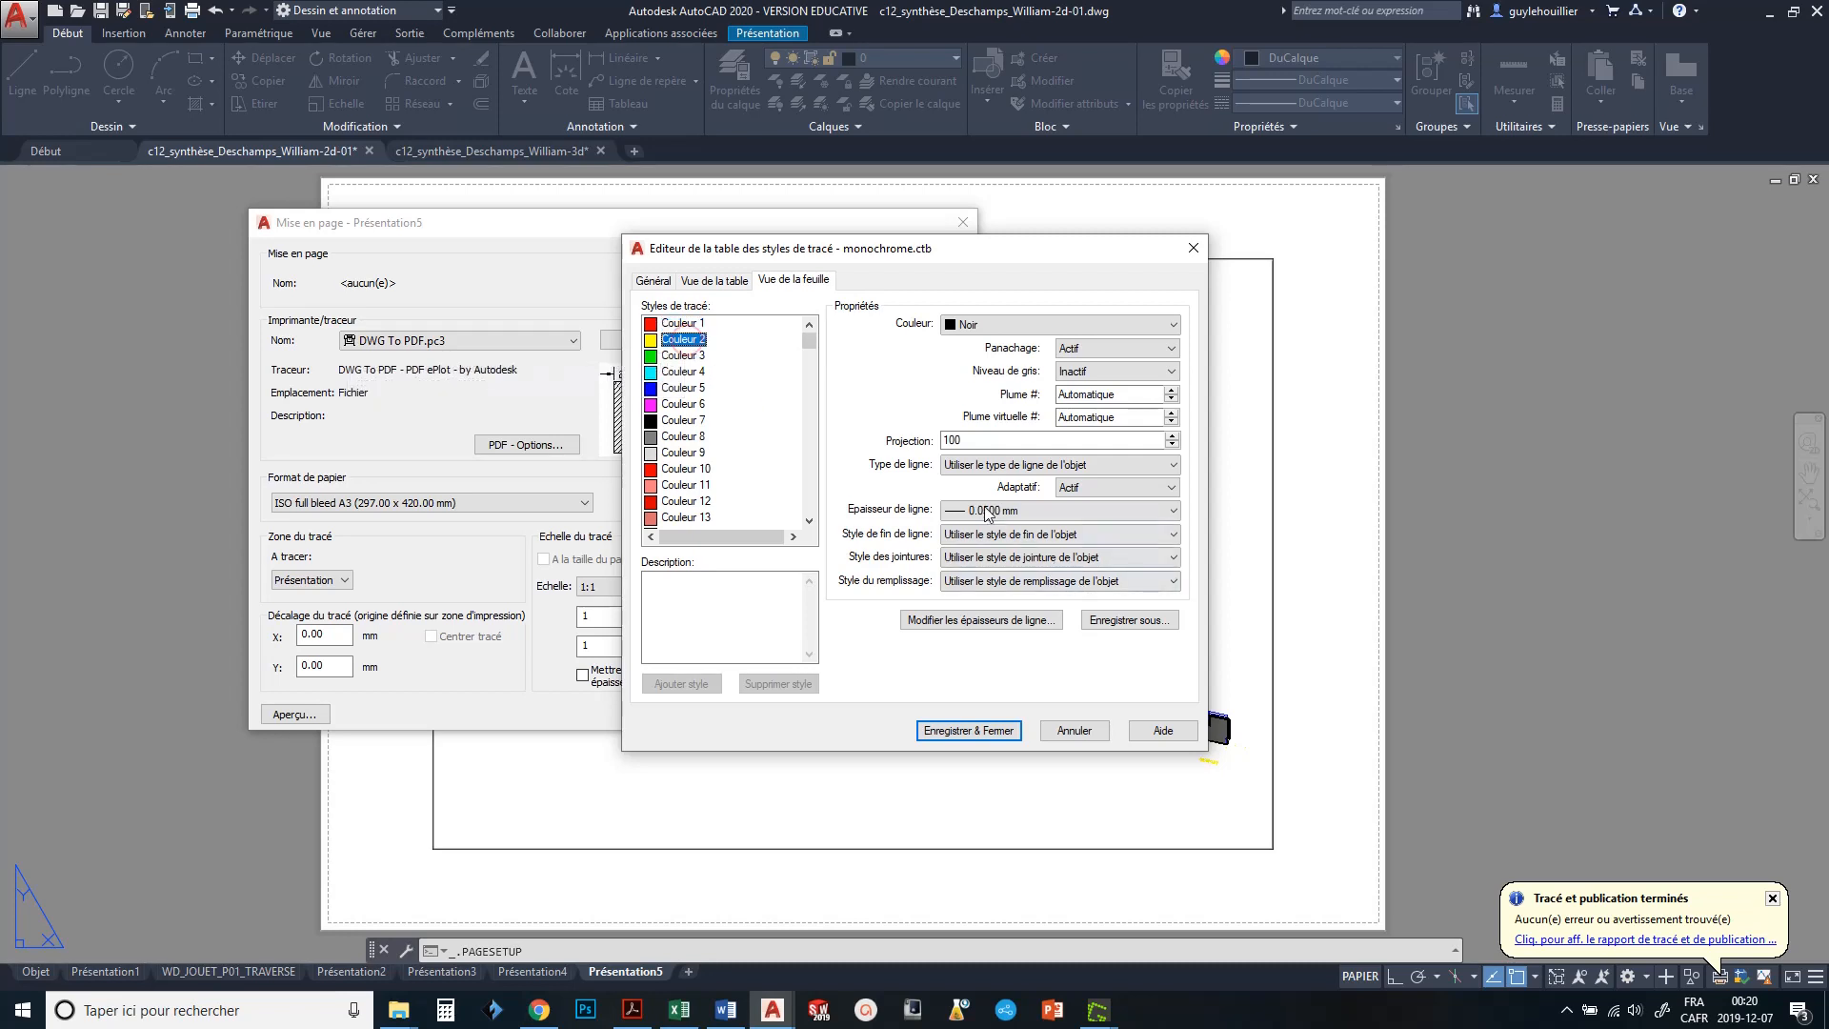
click(986, 512)
click(953, 572)
click(682, 356)
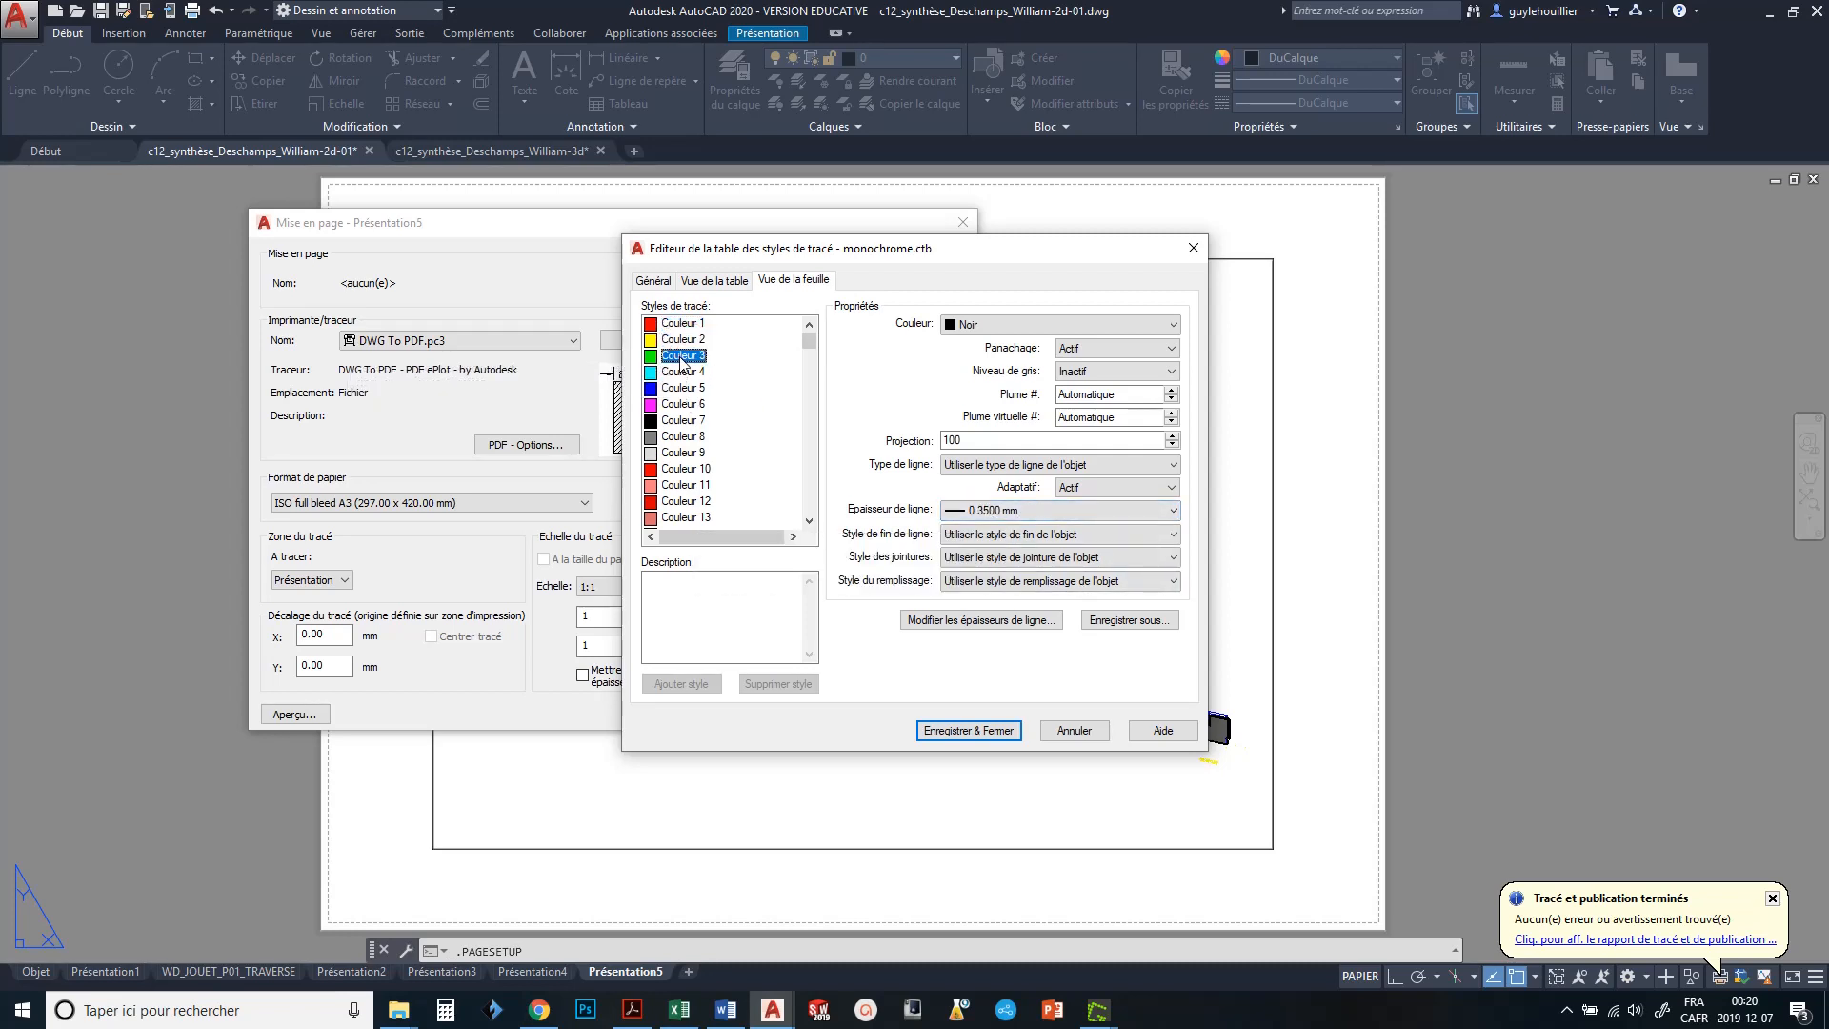
click(682, 371)
click(1024, 733)
- Set the layout's paper size to ANSI expand B (17.00 x 11.00 pouces) and finish the page setup
click(504, 503)
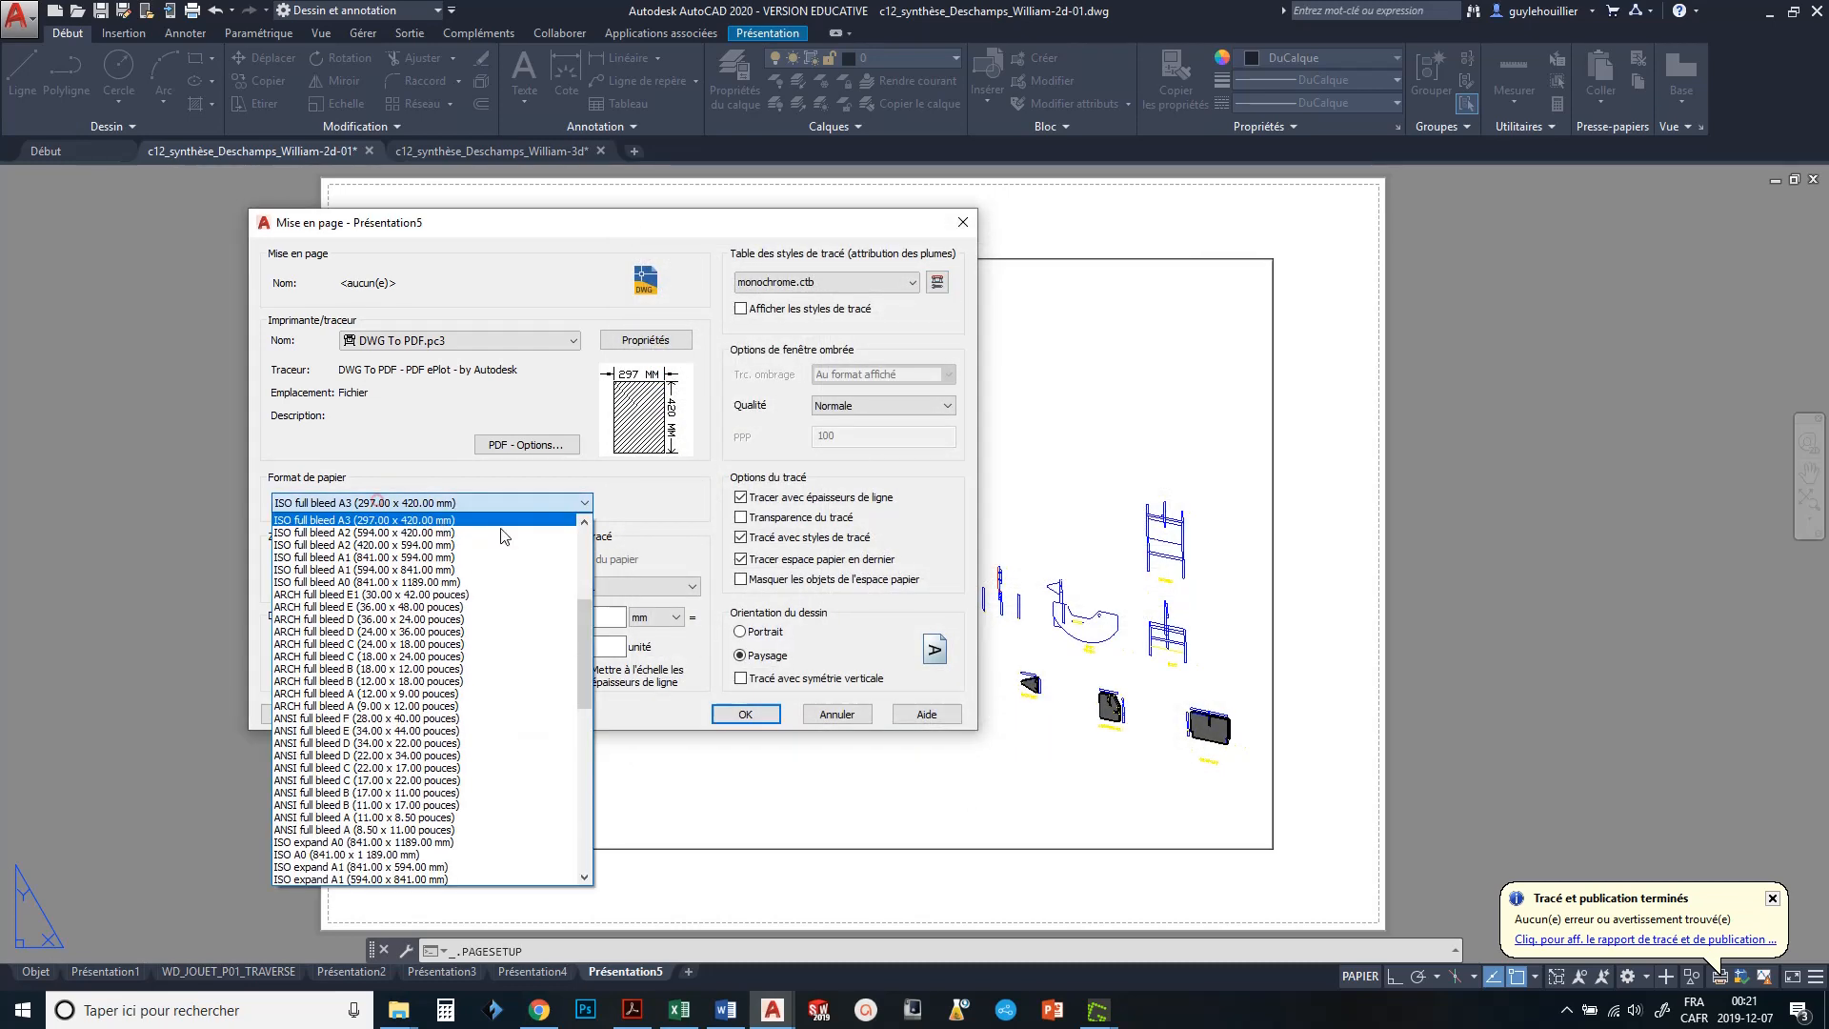
scroll(441, 791, down, 10)
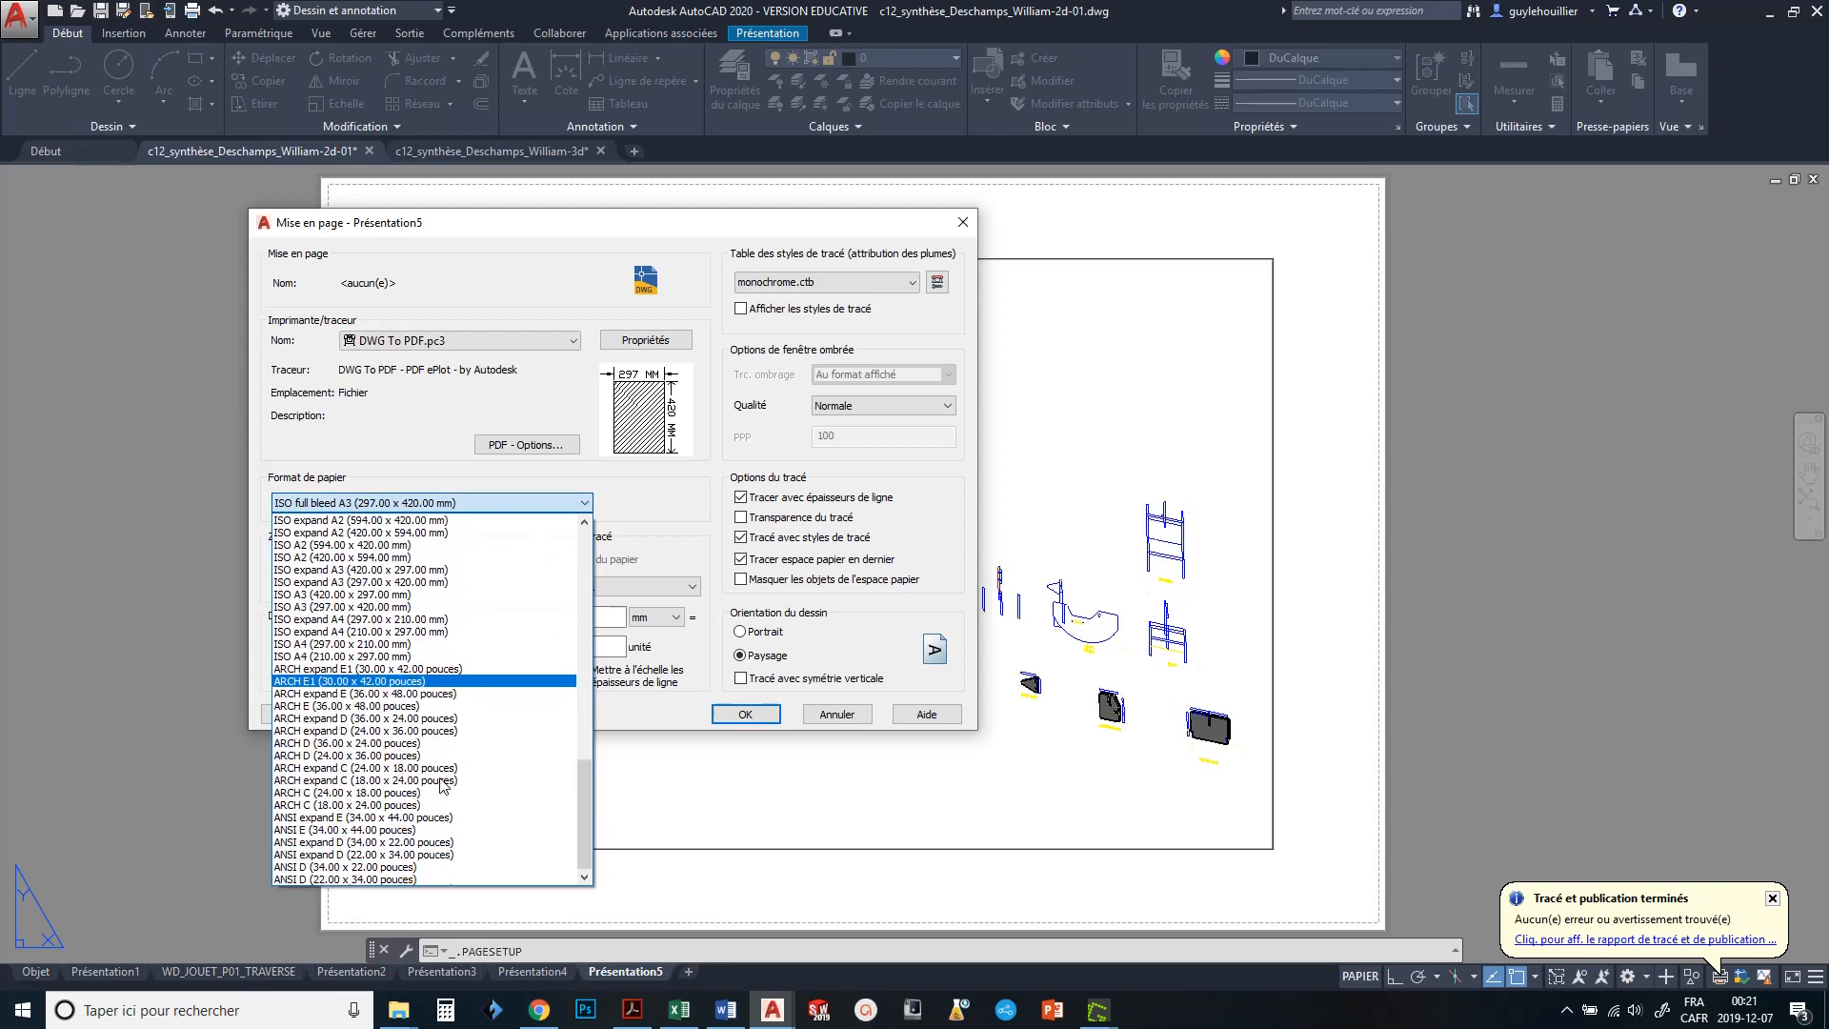
scroll(441, 786, down, 4)
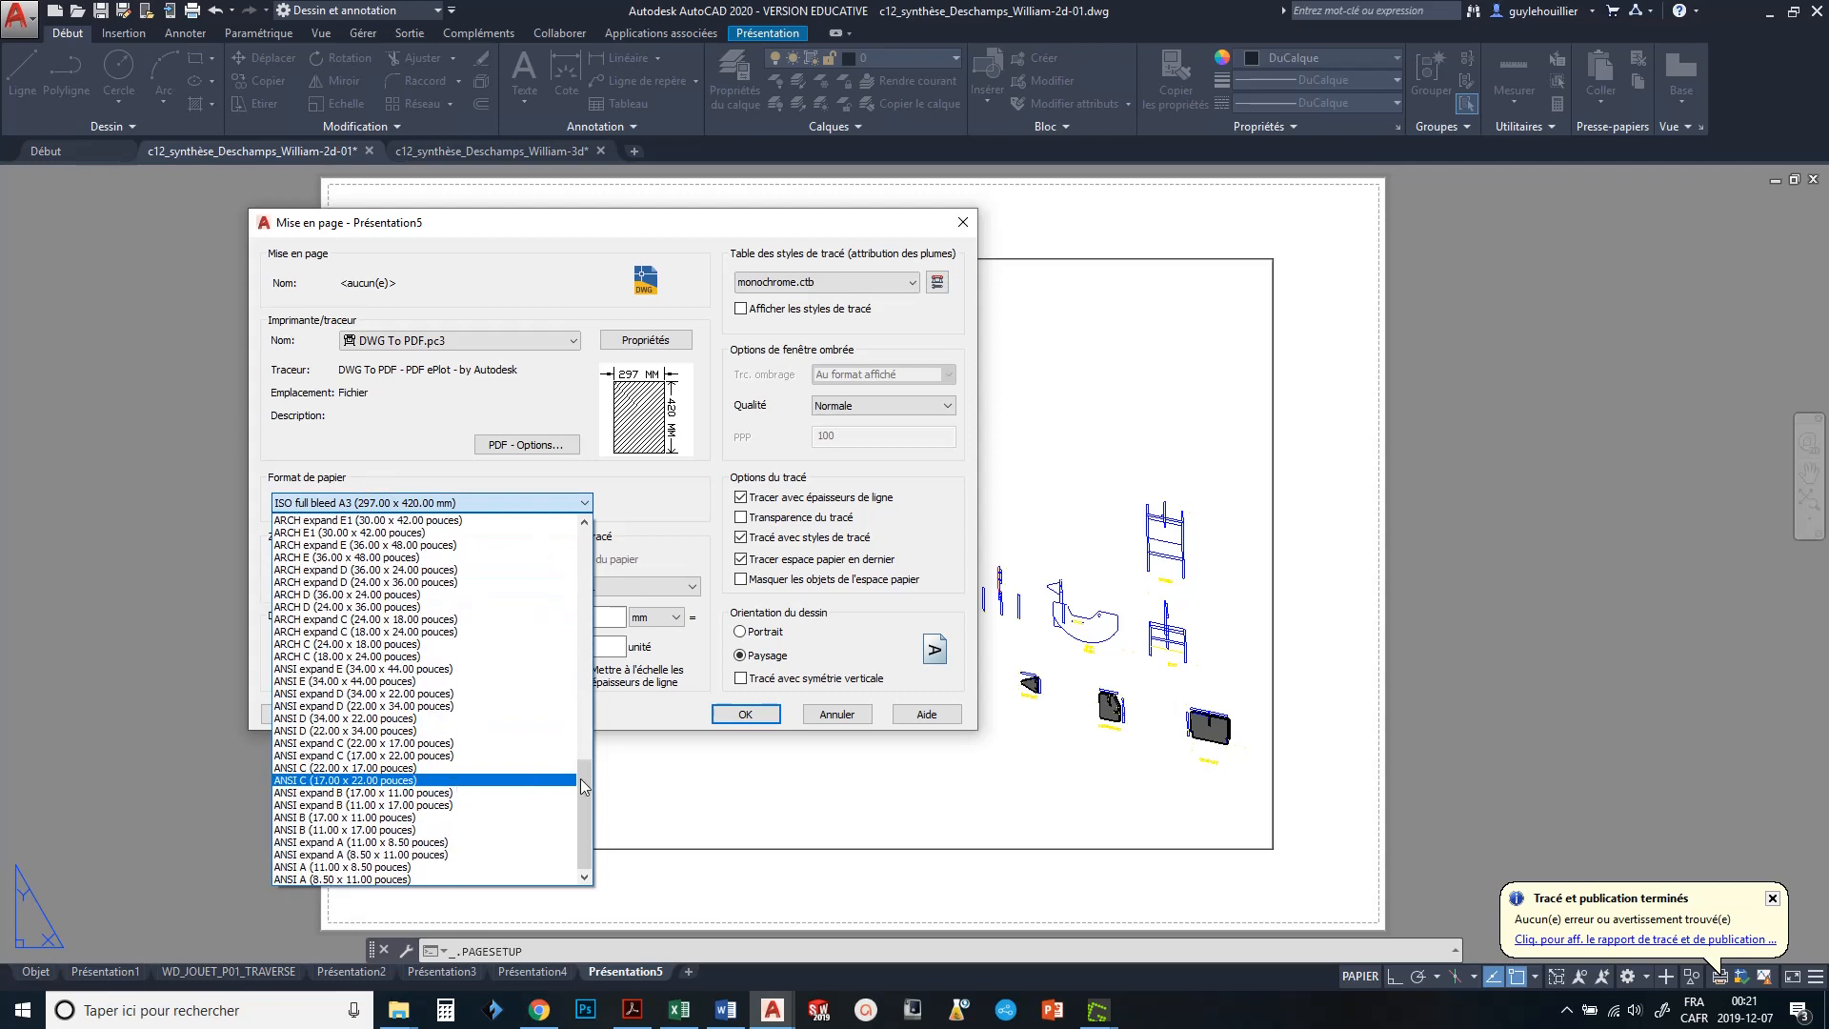
click(354, 793)
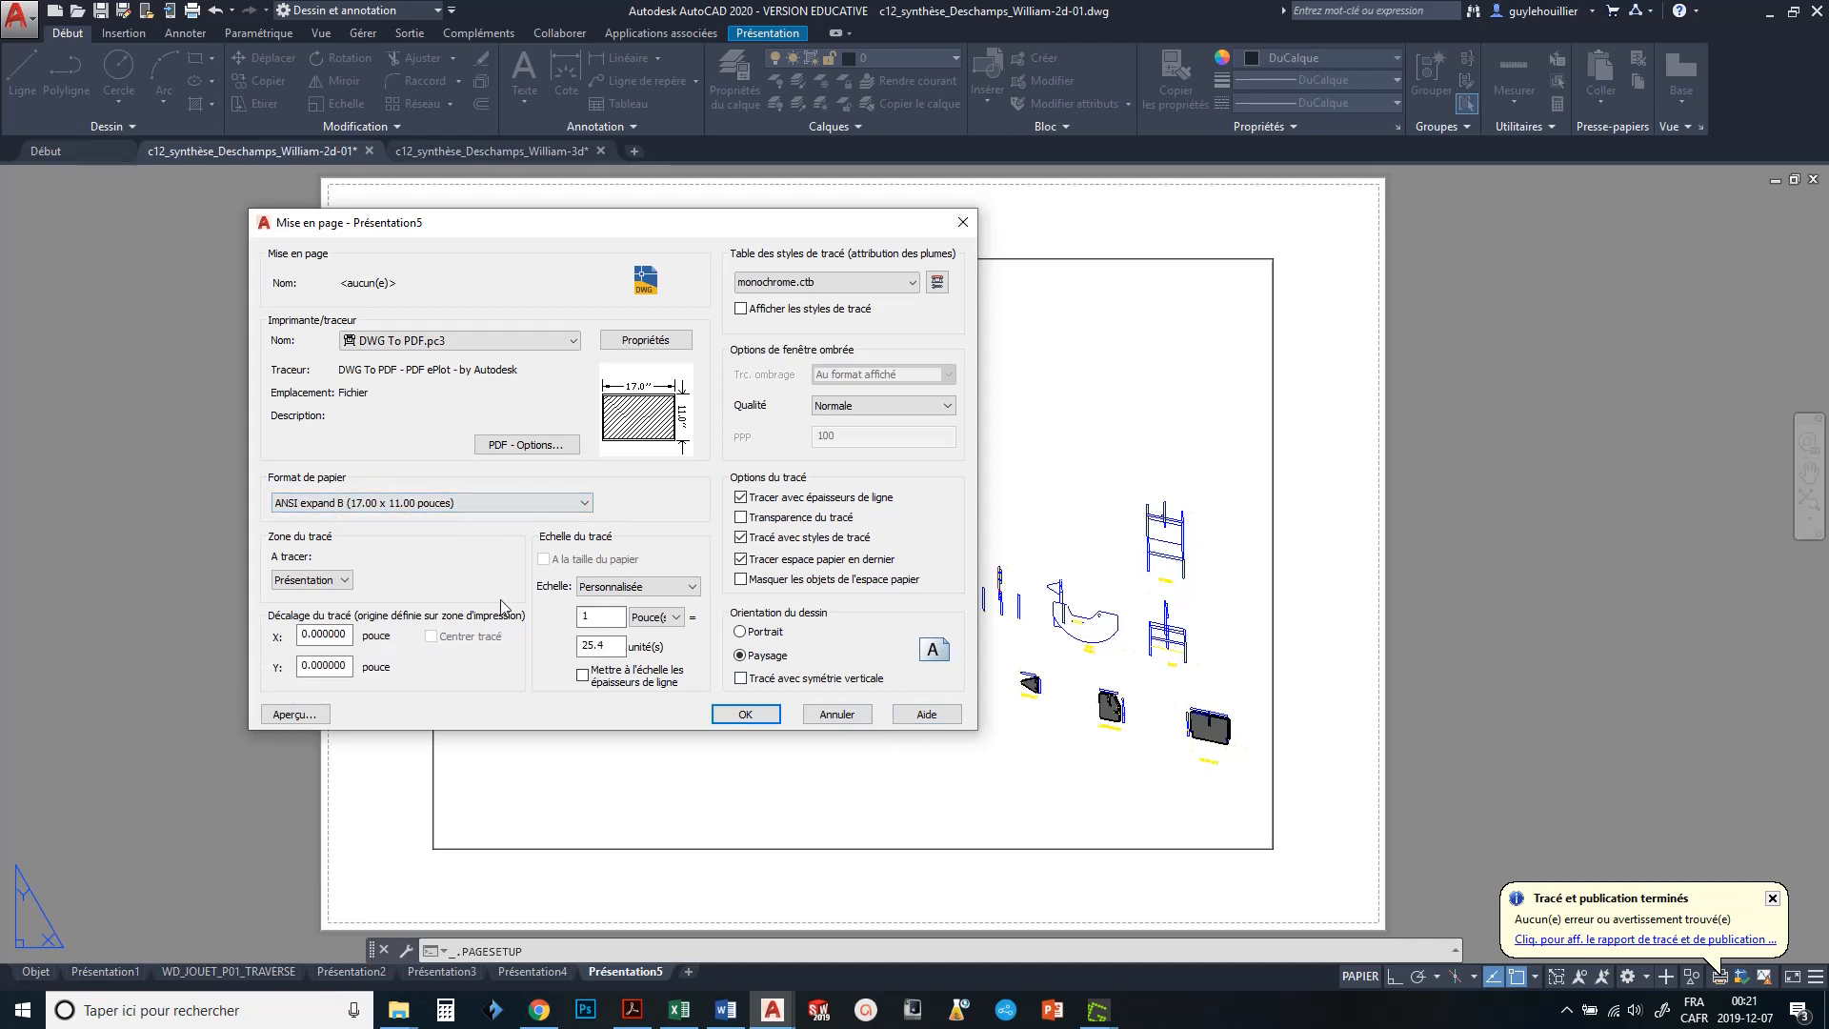
click(749, 714)
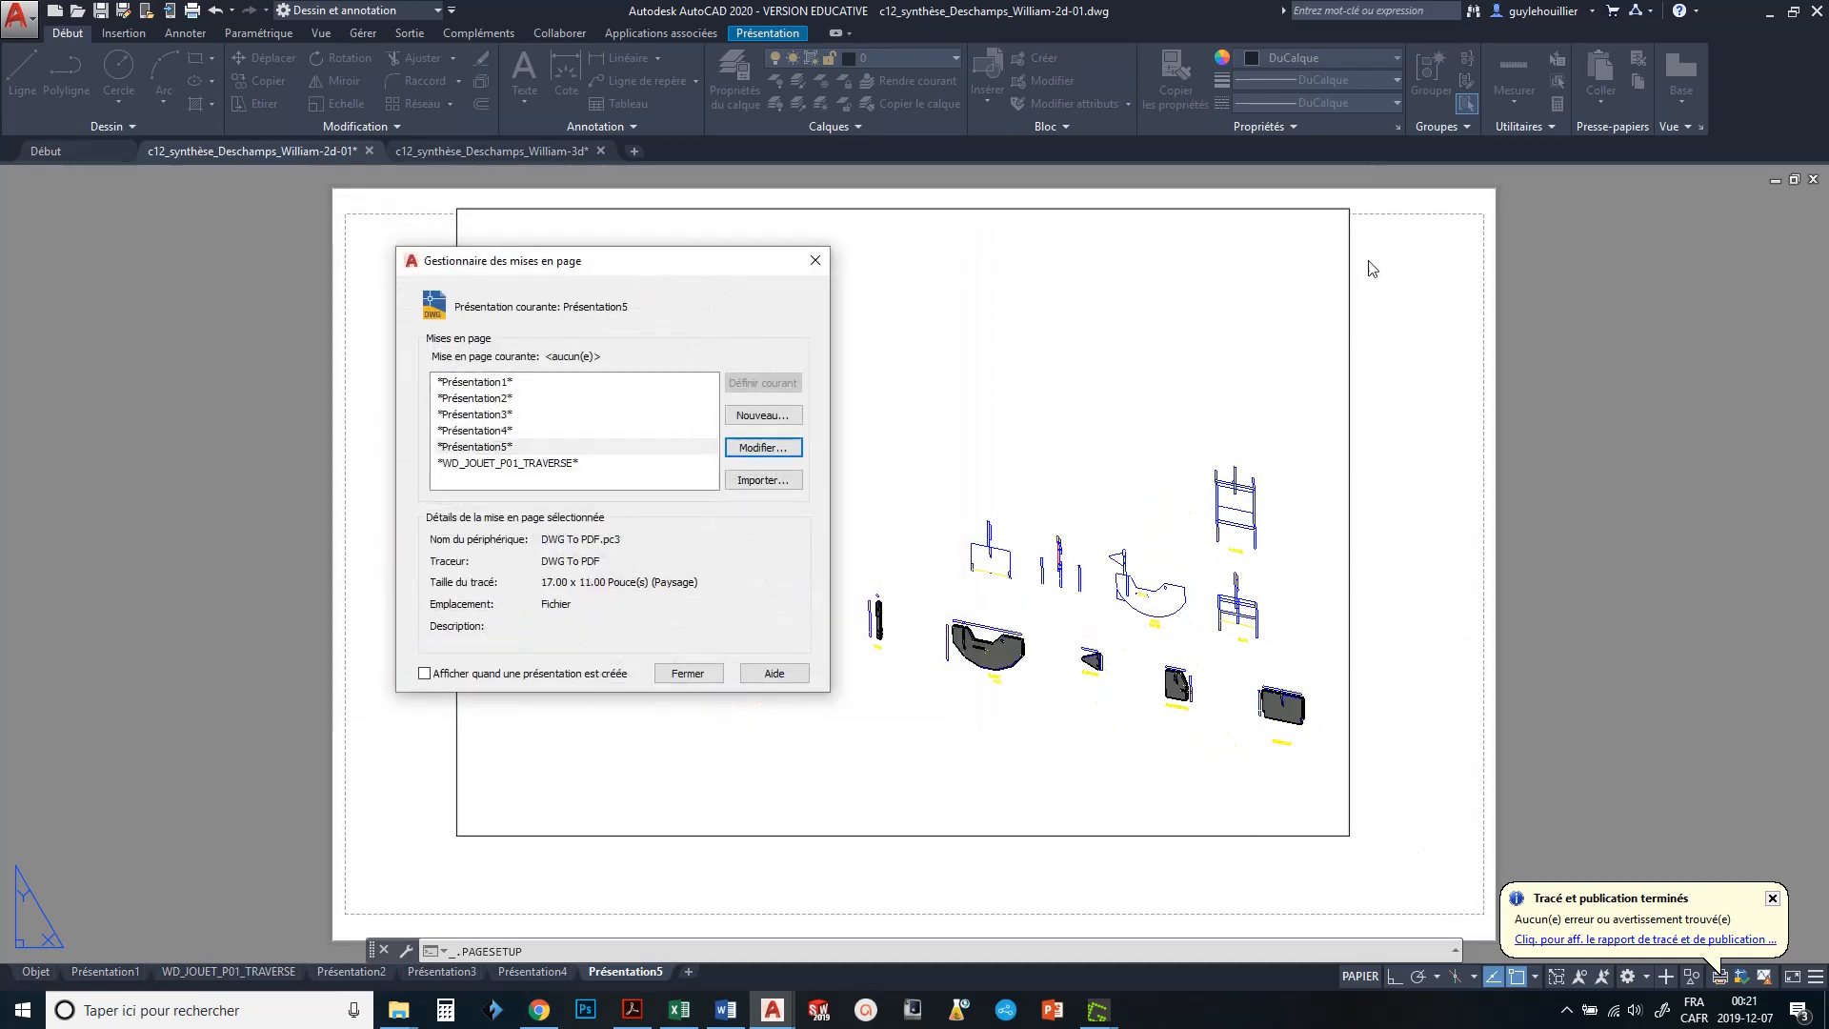
click(688, 673)
- Insert the CART_17x11_CSF title block at the lower-left corner of the sheet's printable area
middle_drag(653, 729, 611, 707)
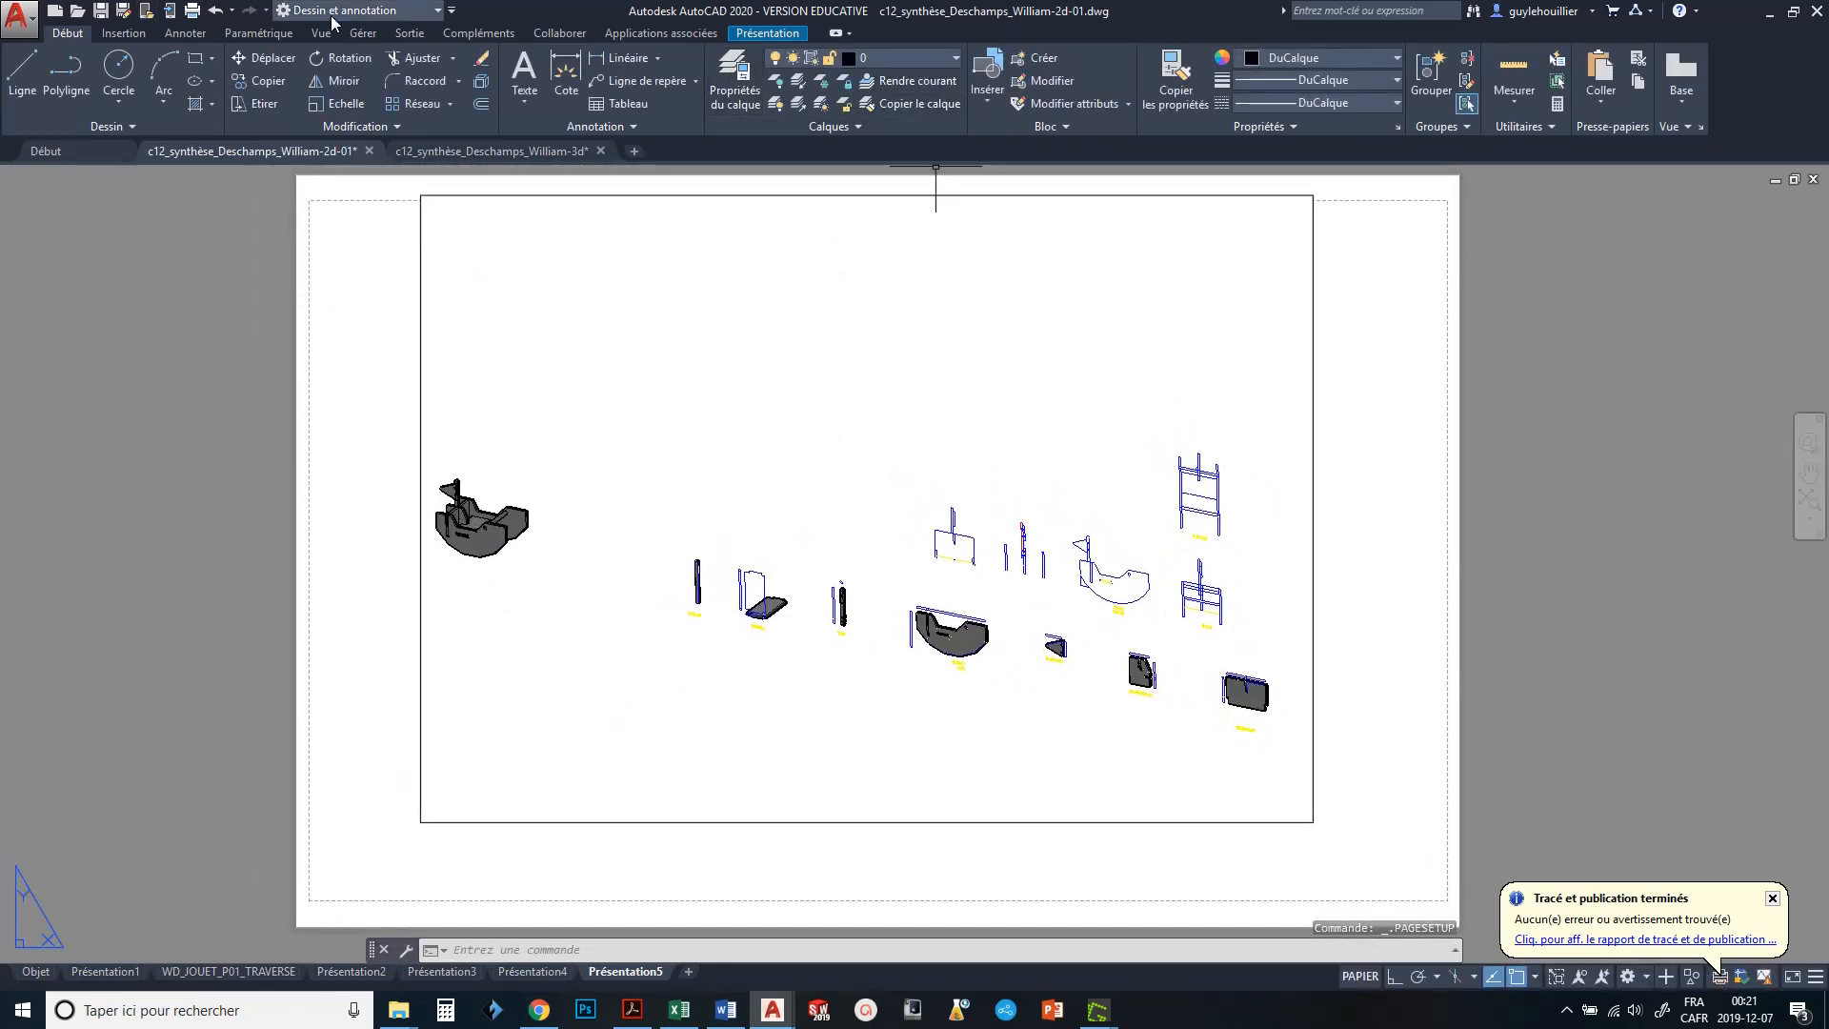
click(987, 76)
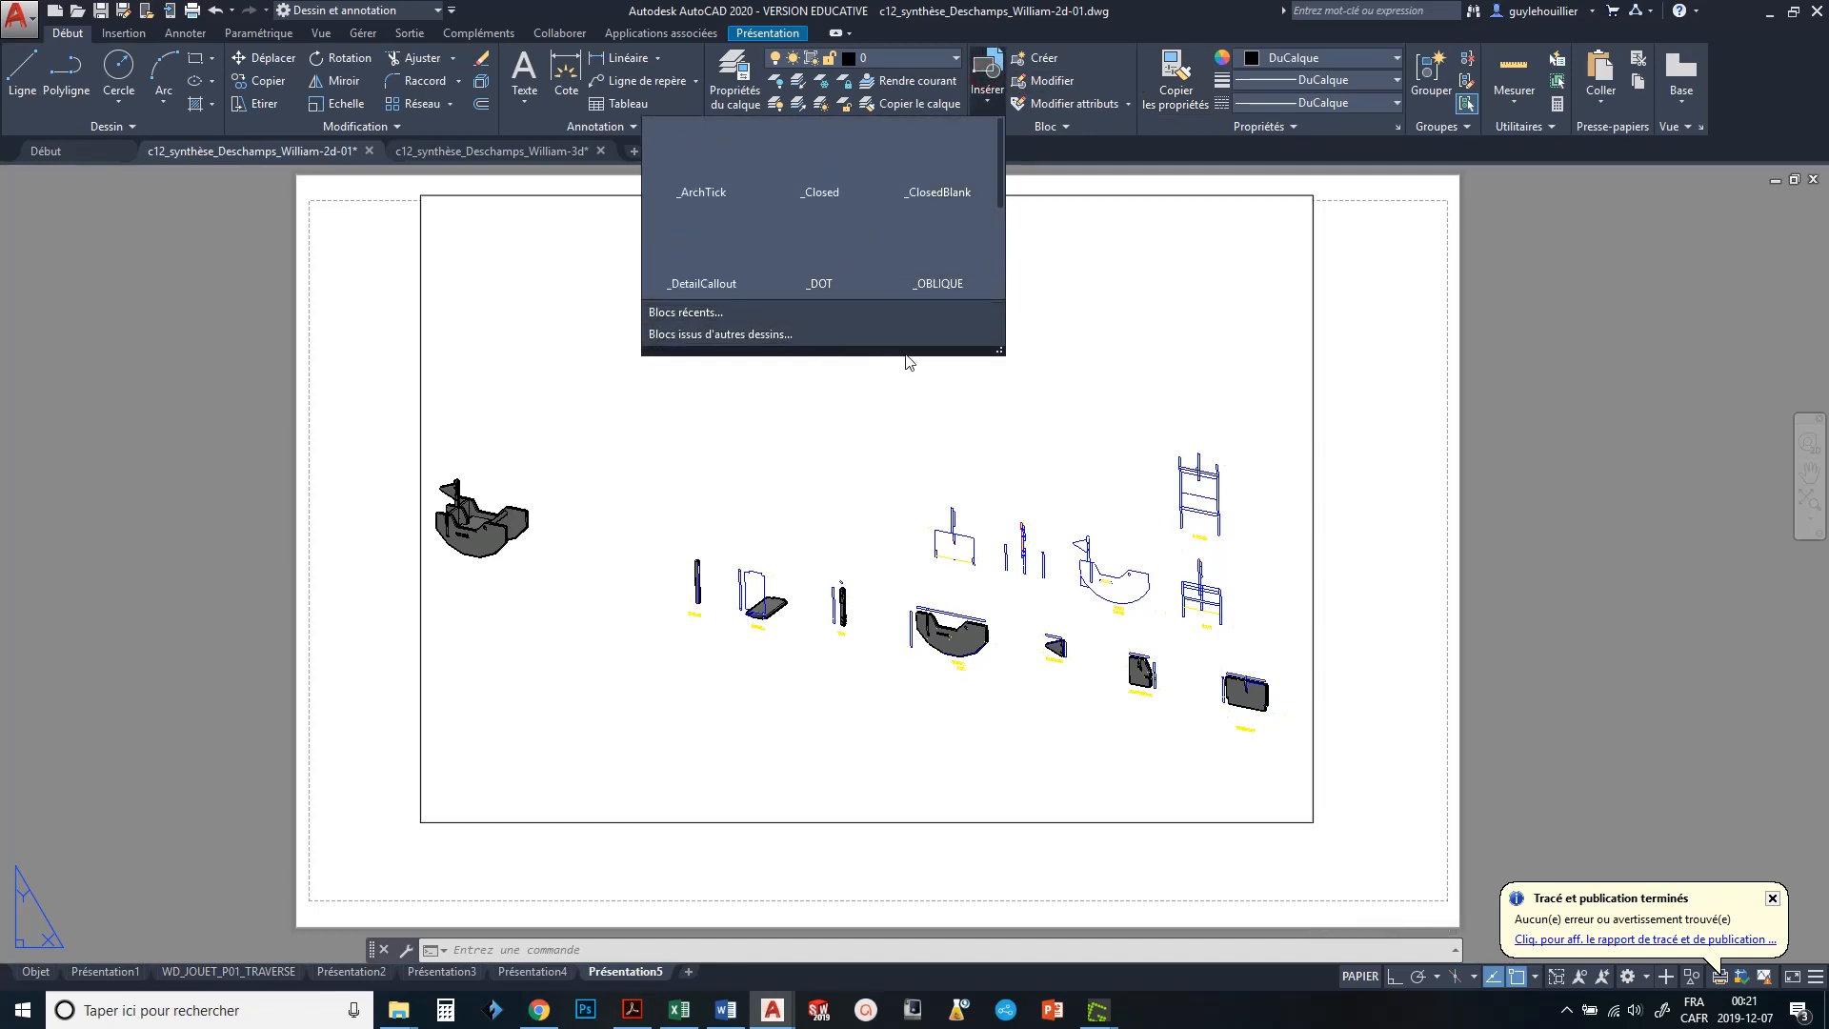
drag(1005, 354, 1112, 605)
click(940, 336)
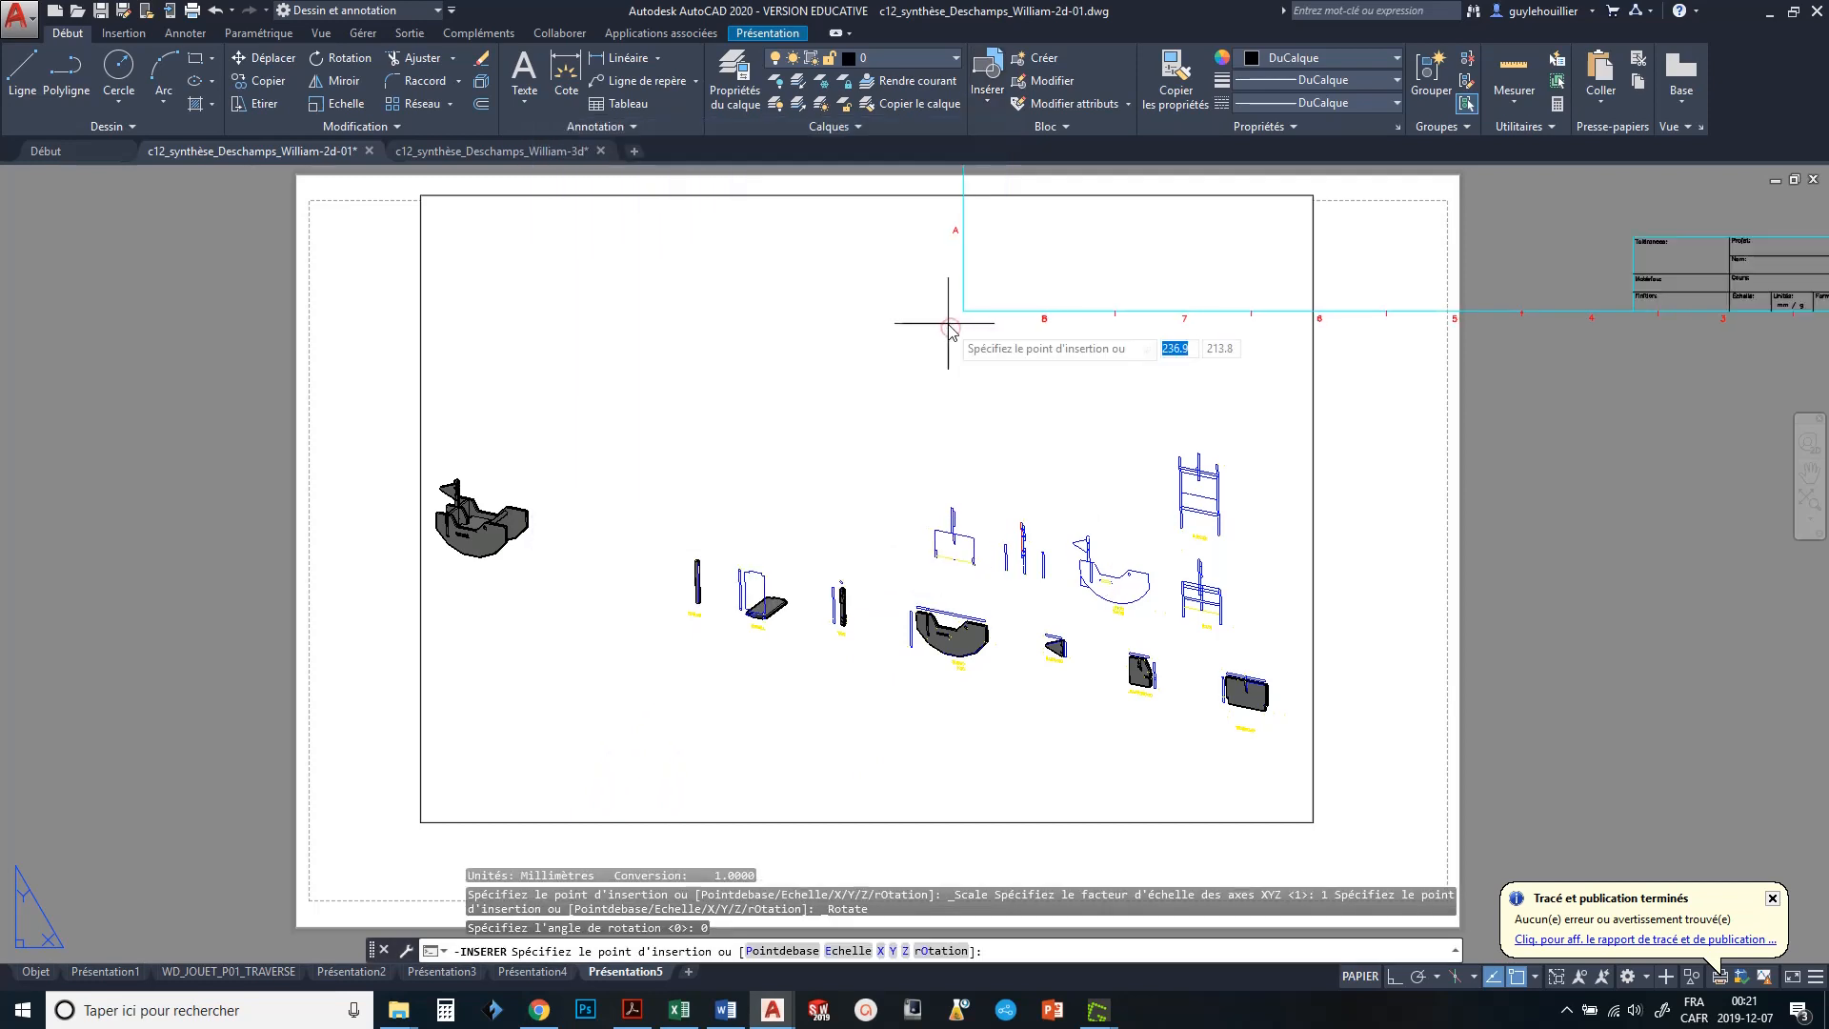
click(308, 900)
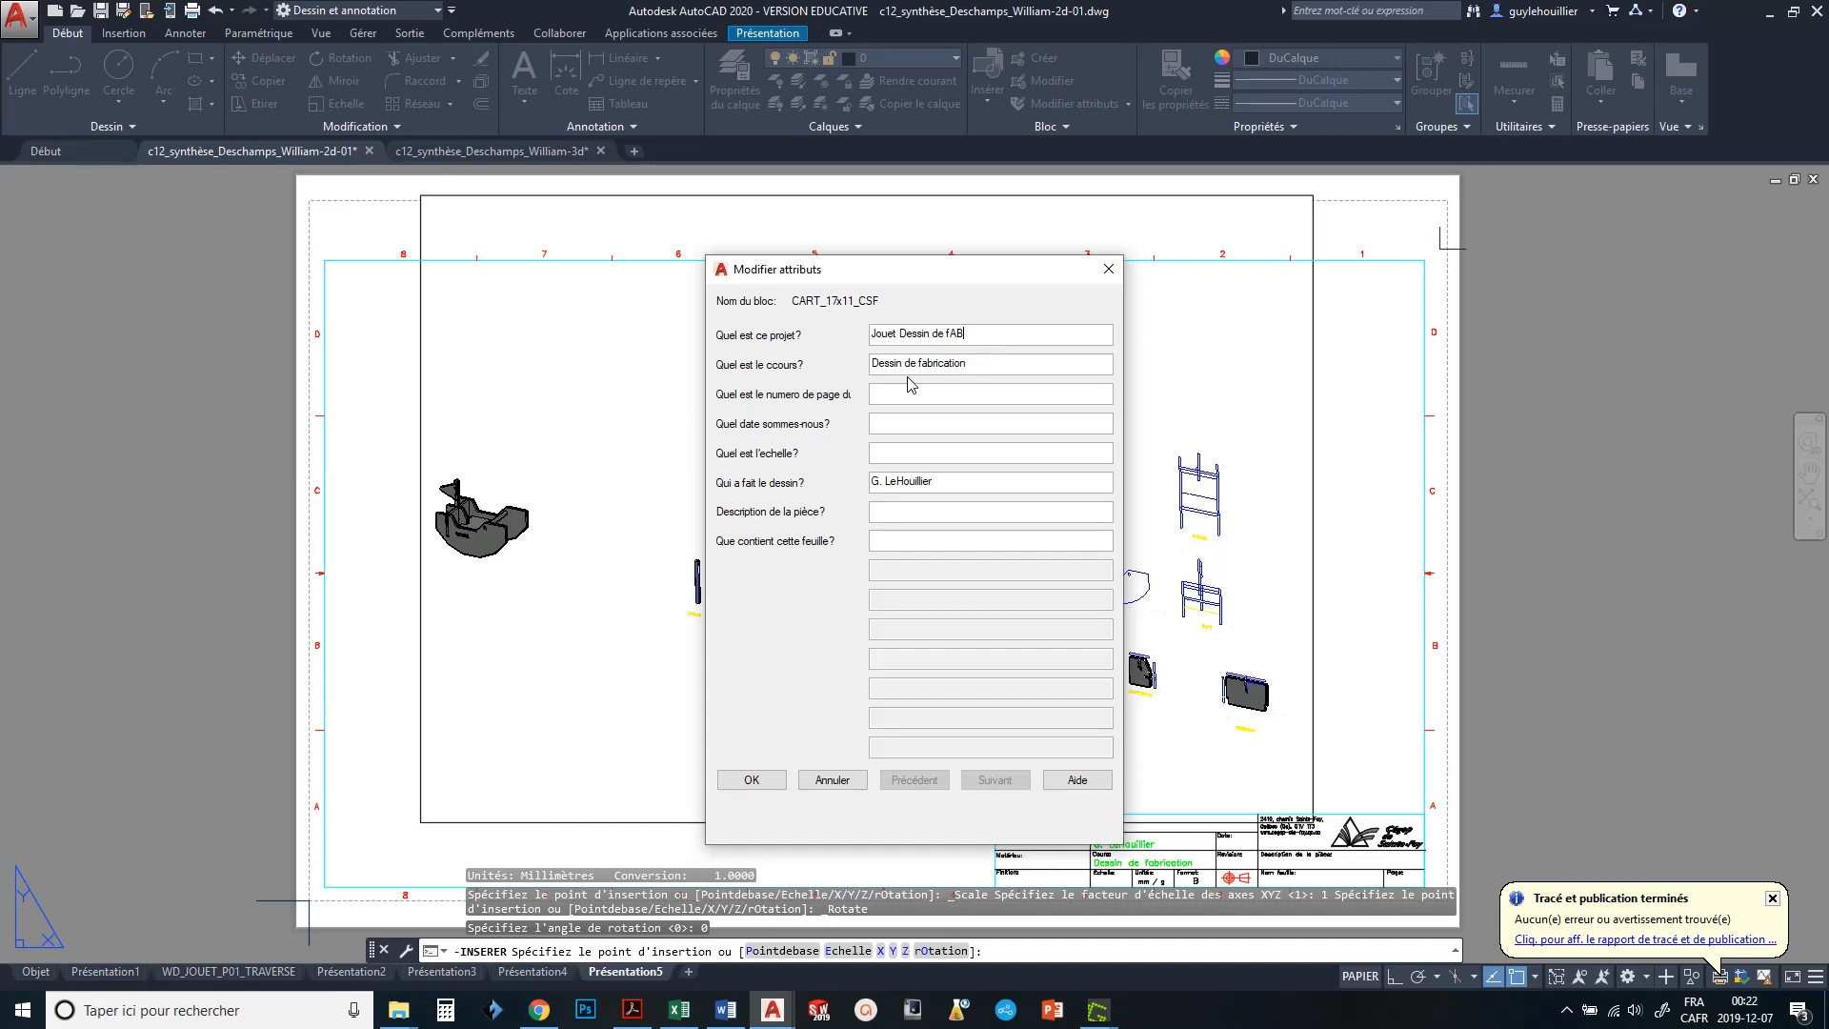
- Fill in the title block with project Jouet Dessin de fAB, page 1/9, date 06-12-2019, scale N/A, description JOUET and sheet NOMANCLATURE
click(902, 392)
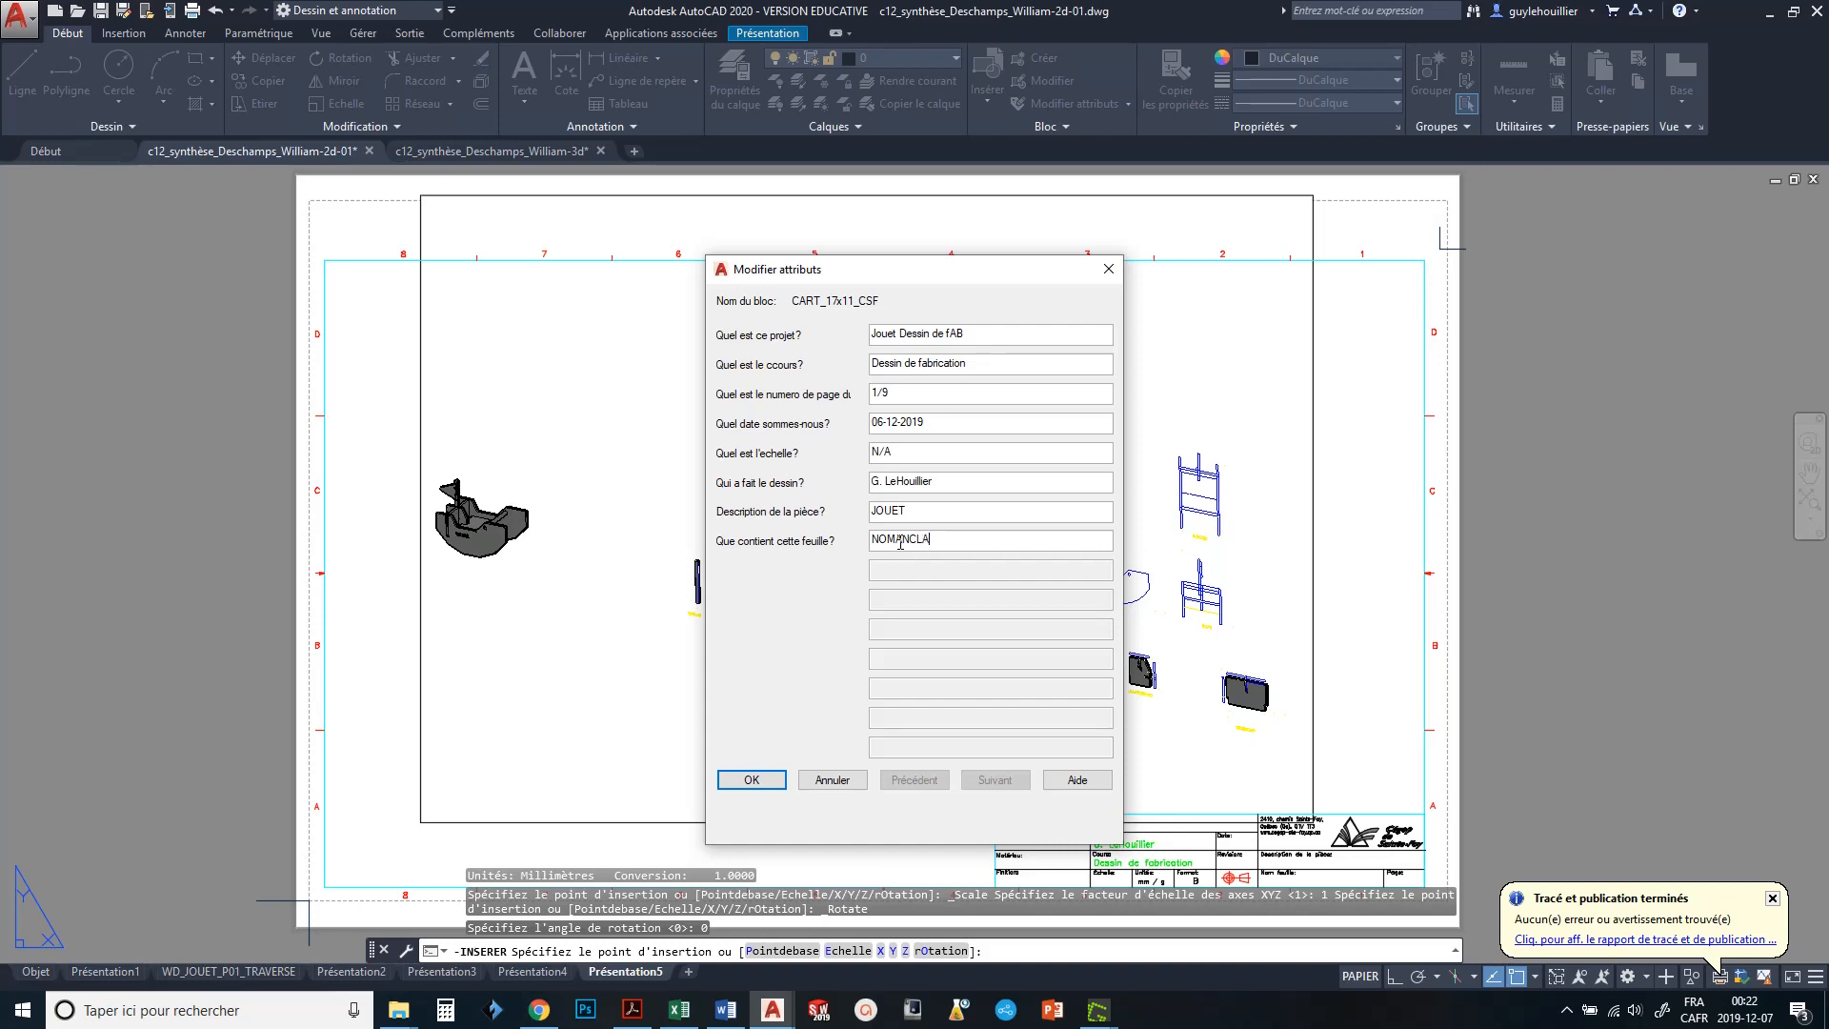
click(752, 779)
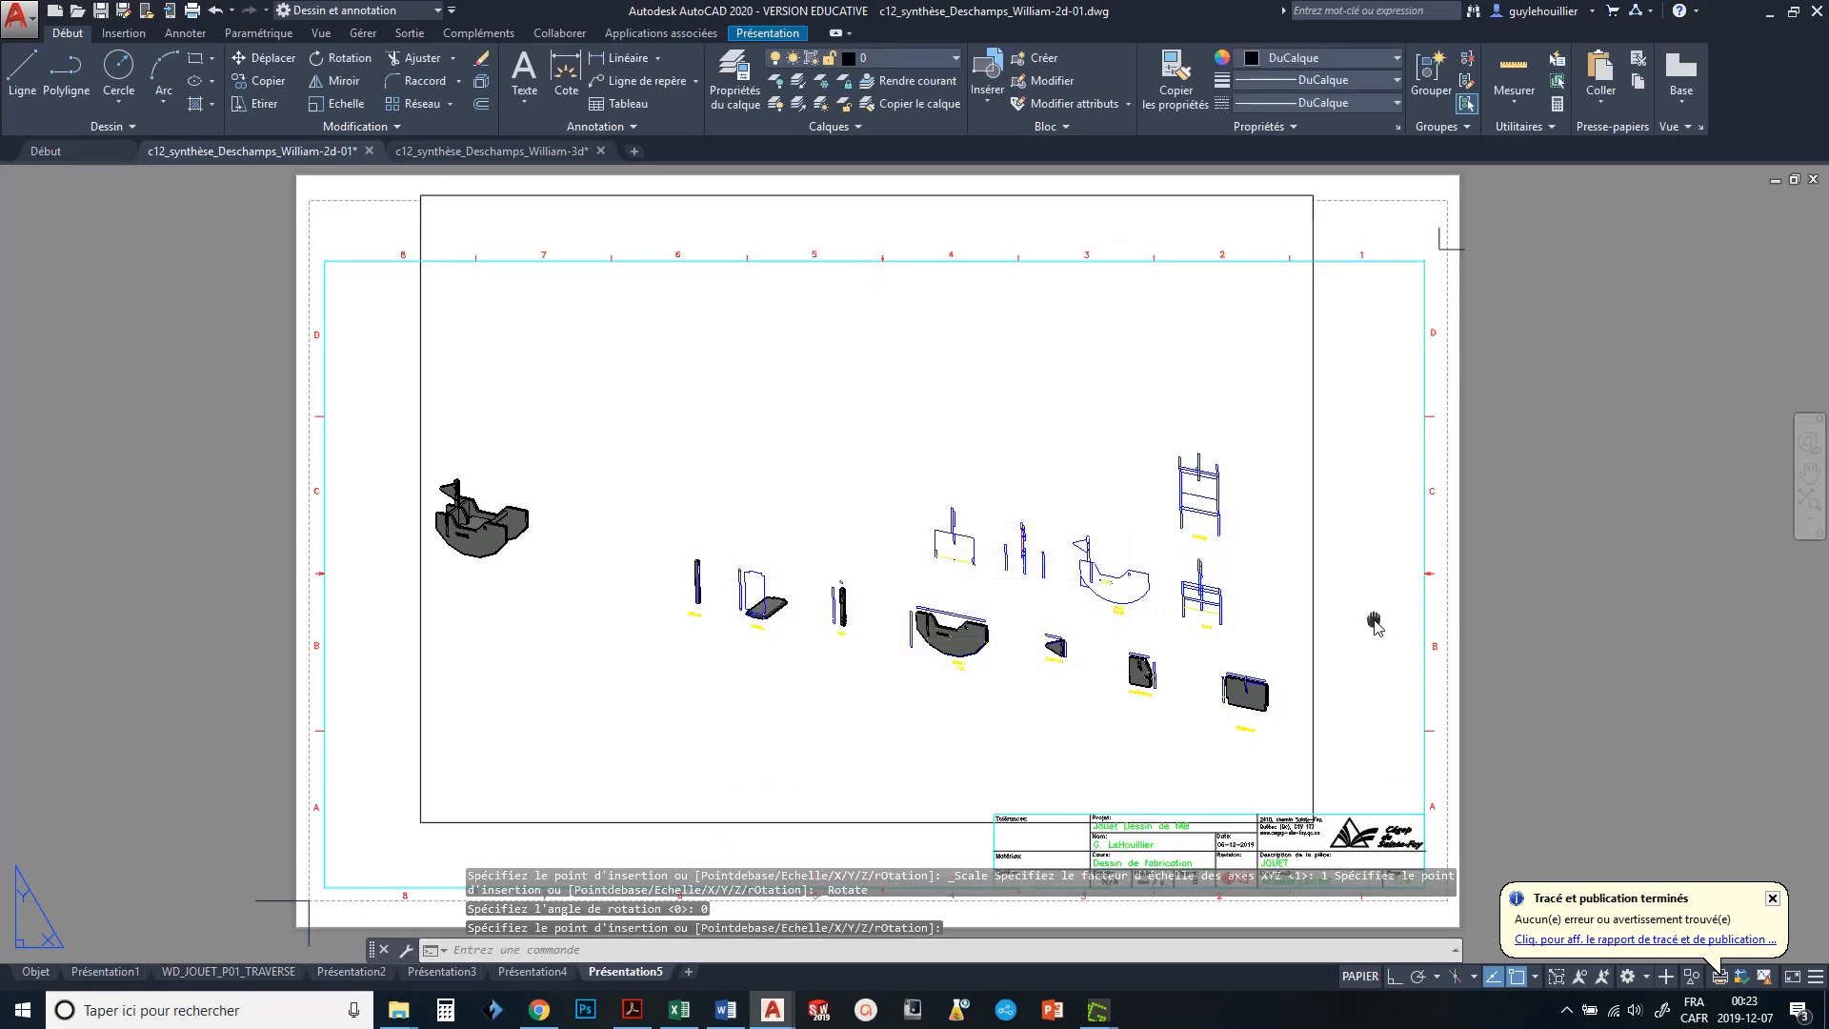
scroll(1346, 562, down, 3)
scroll(1326, 522, up, 2)
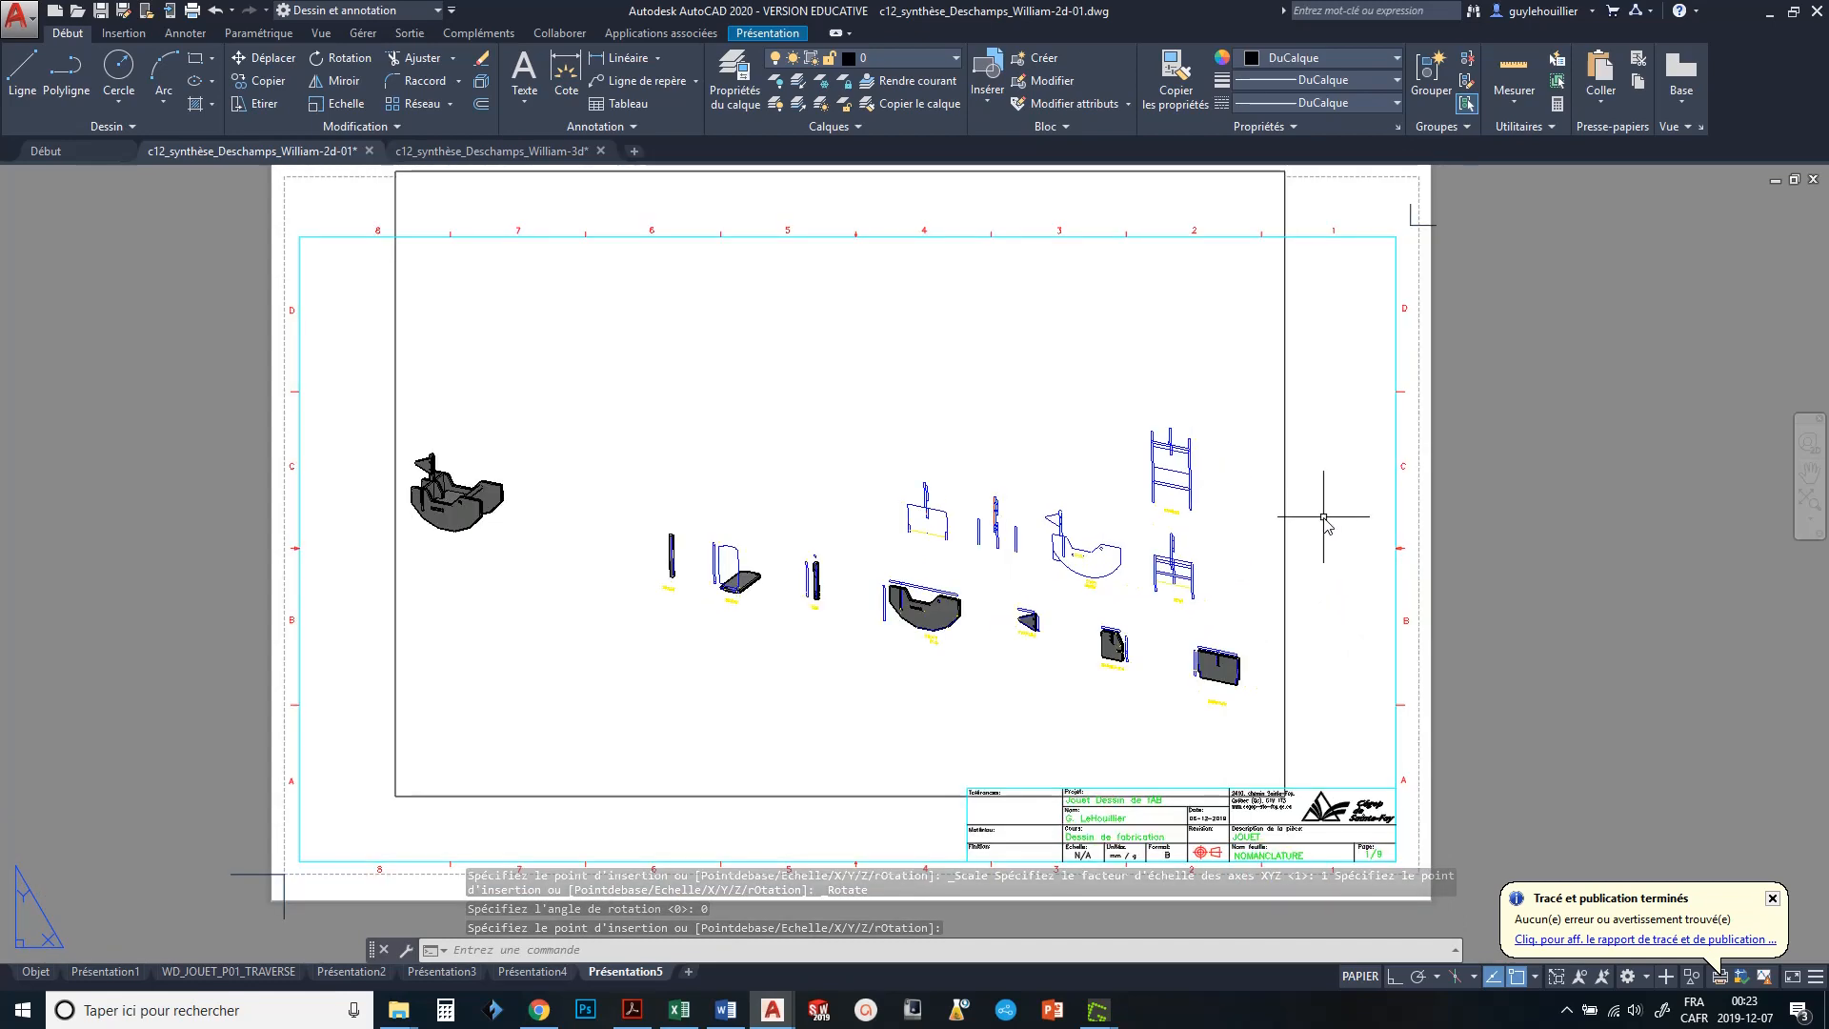
middle_drag(1323, 518, 1334, 546)
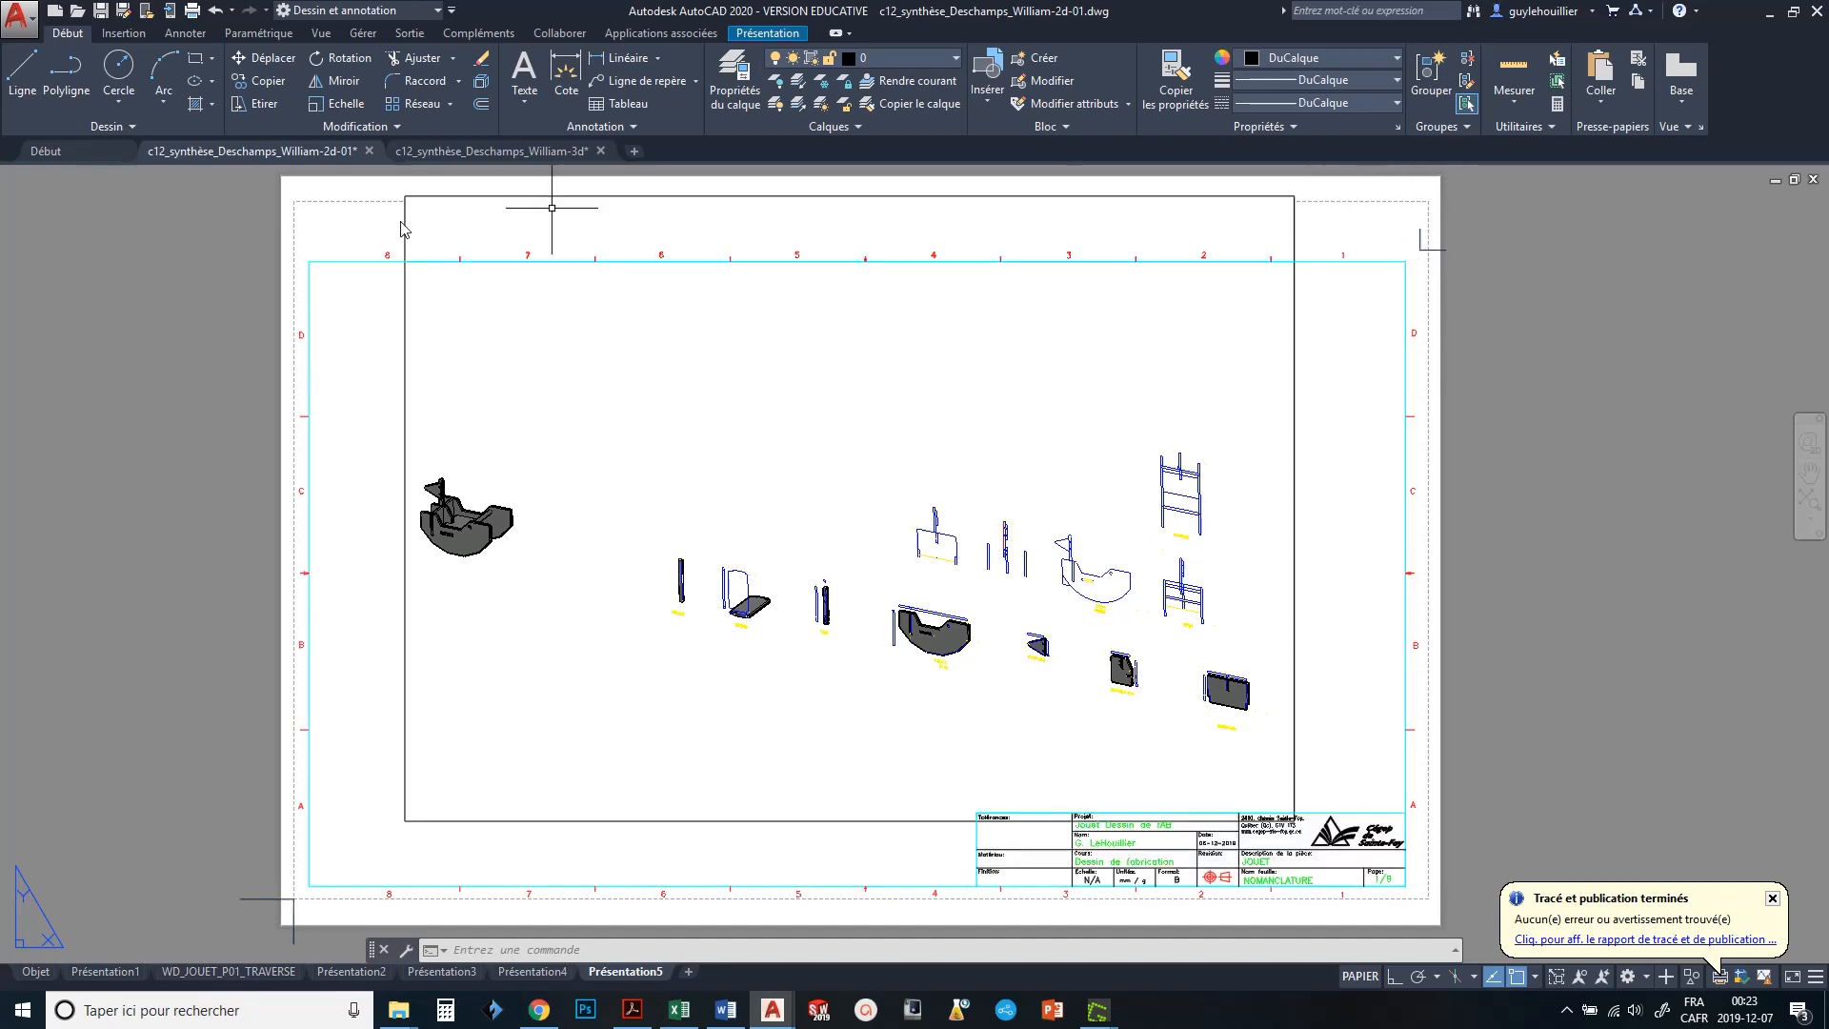
- Show the title block's properties and set its Y scale to 1.07
click(1398, 128)
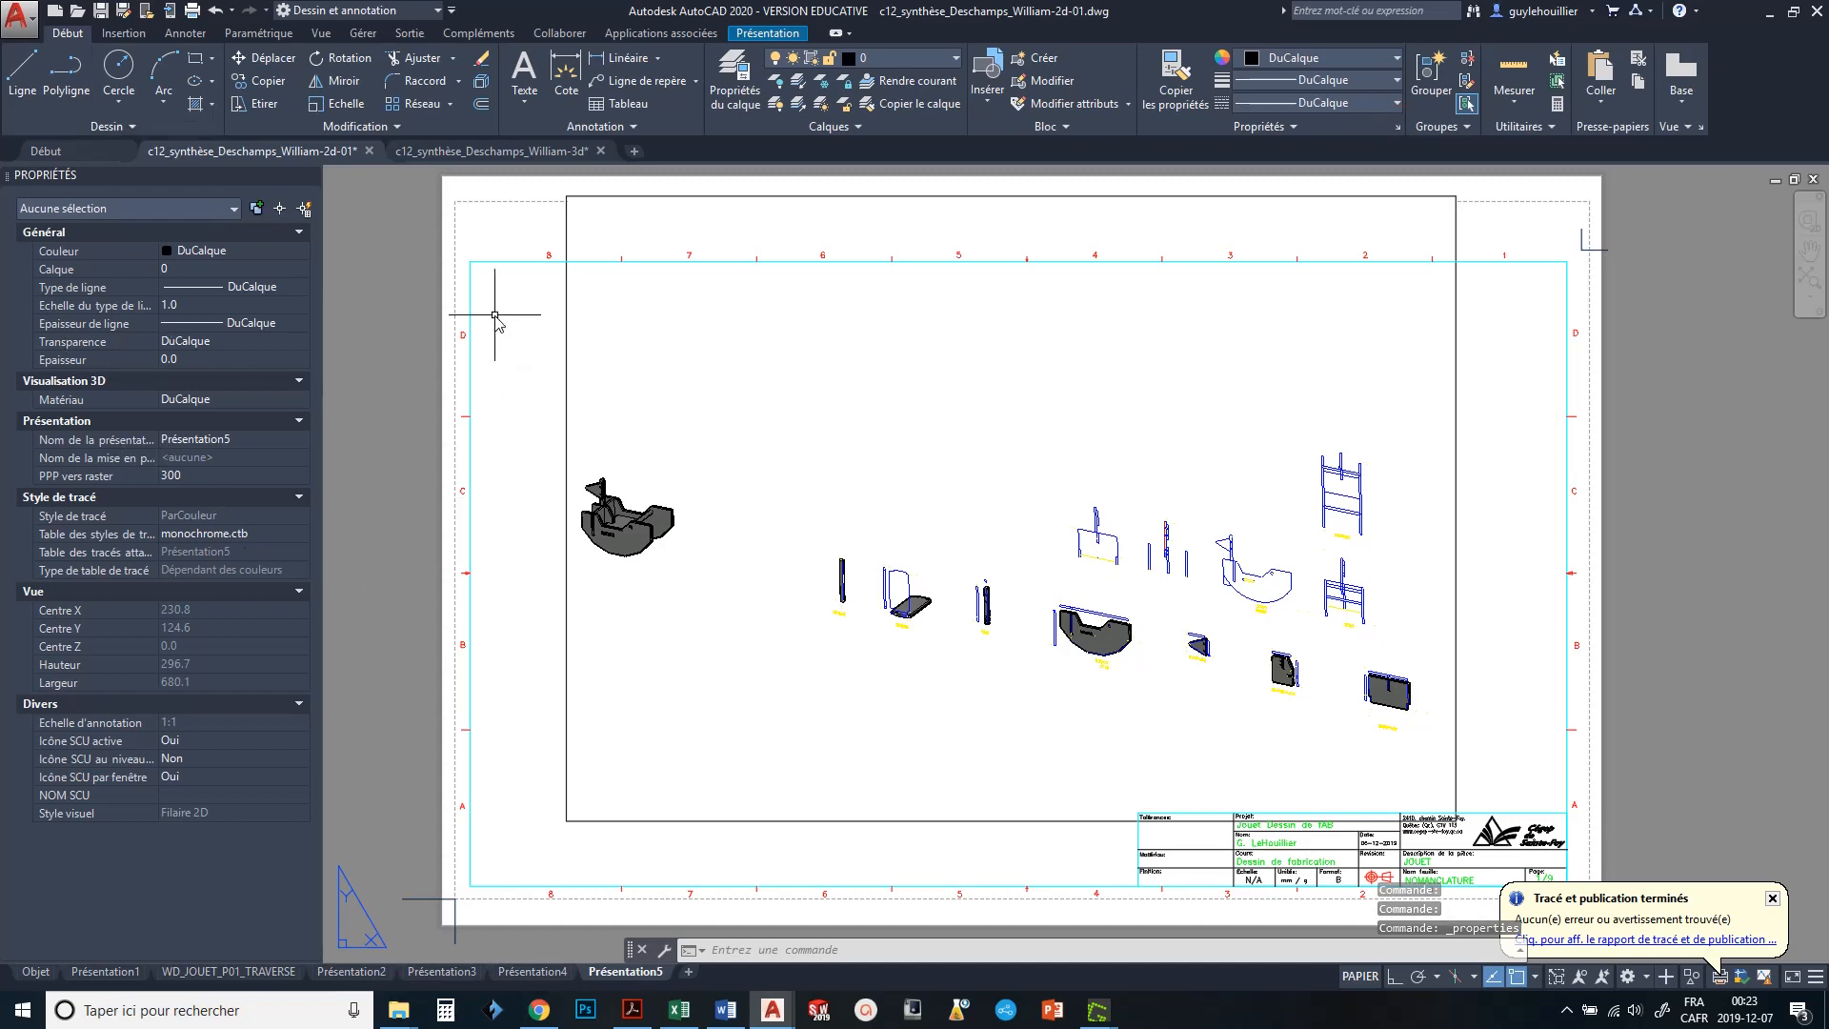
click(503, 263)
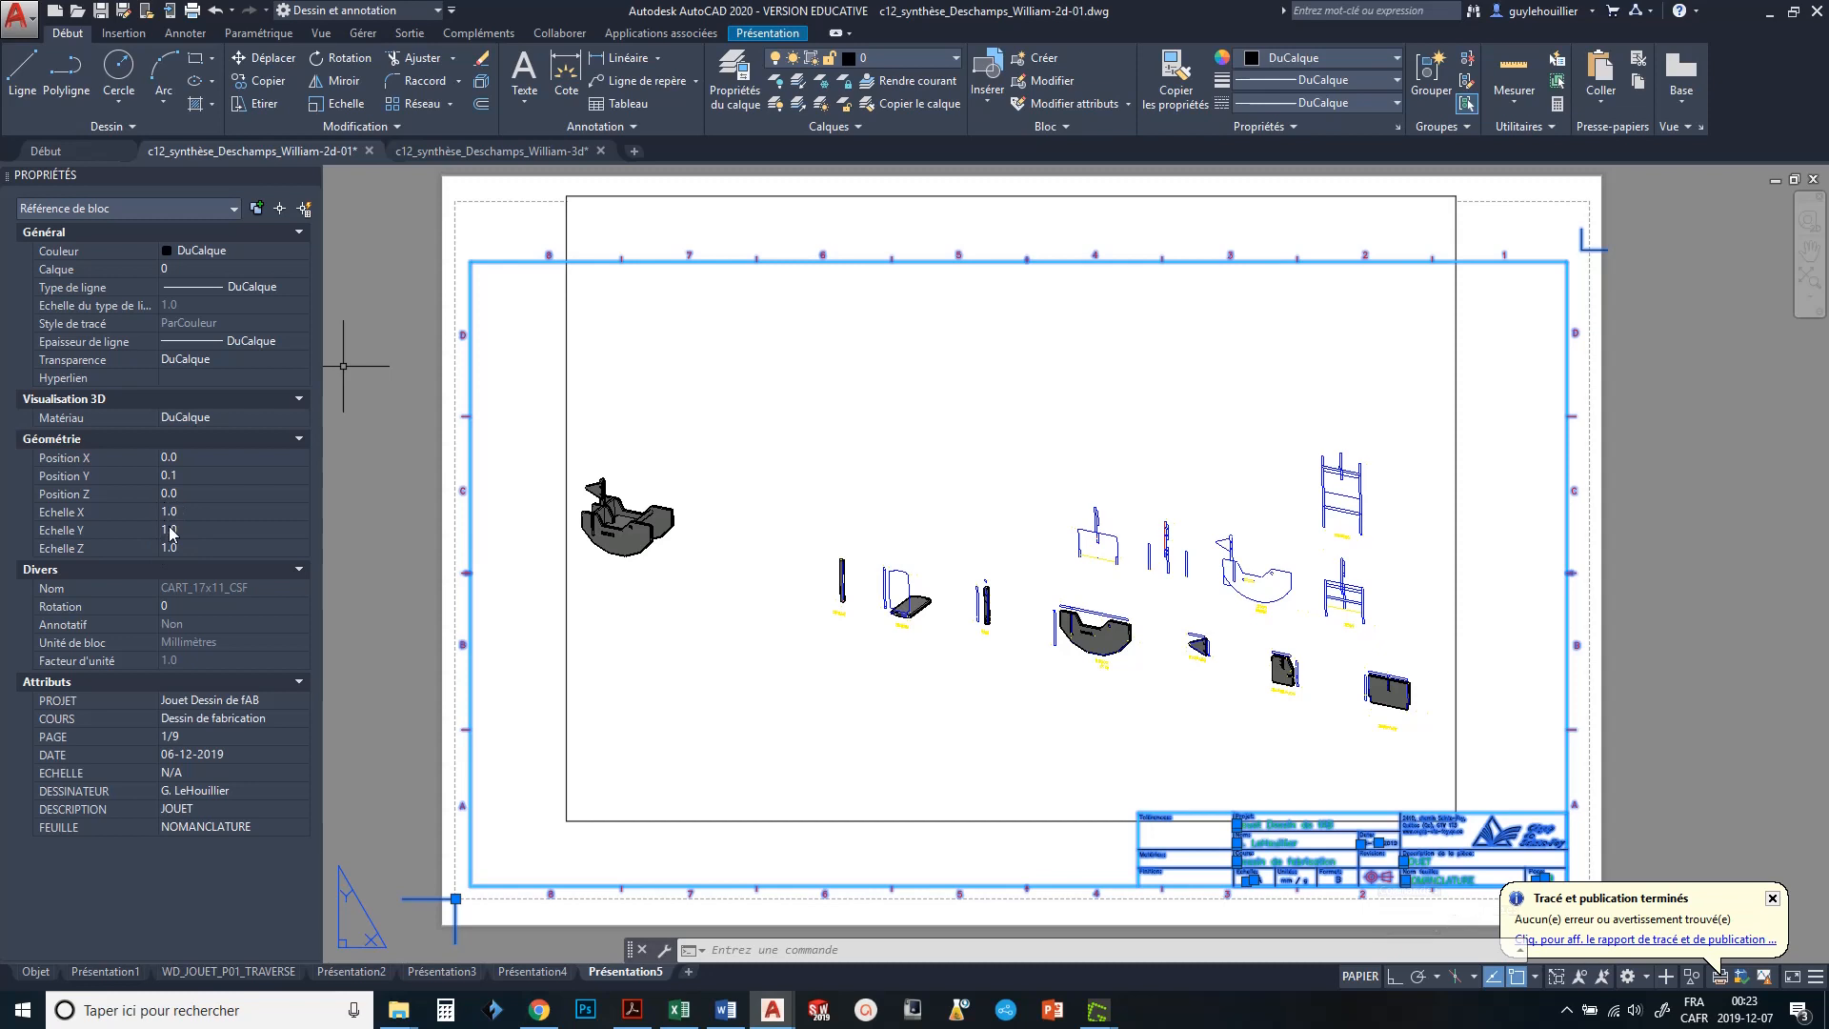
click(188, 528)
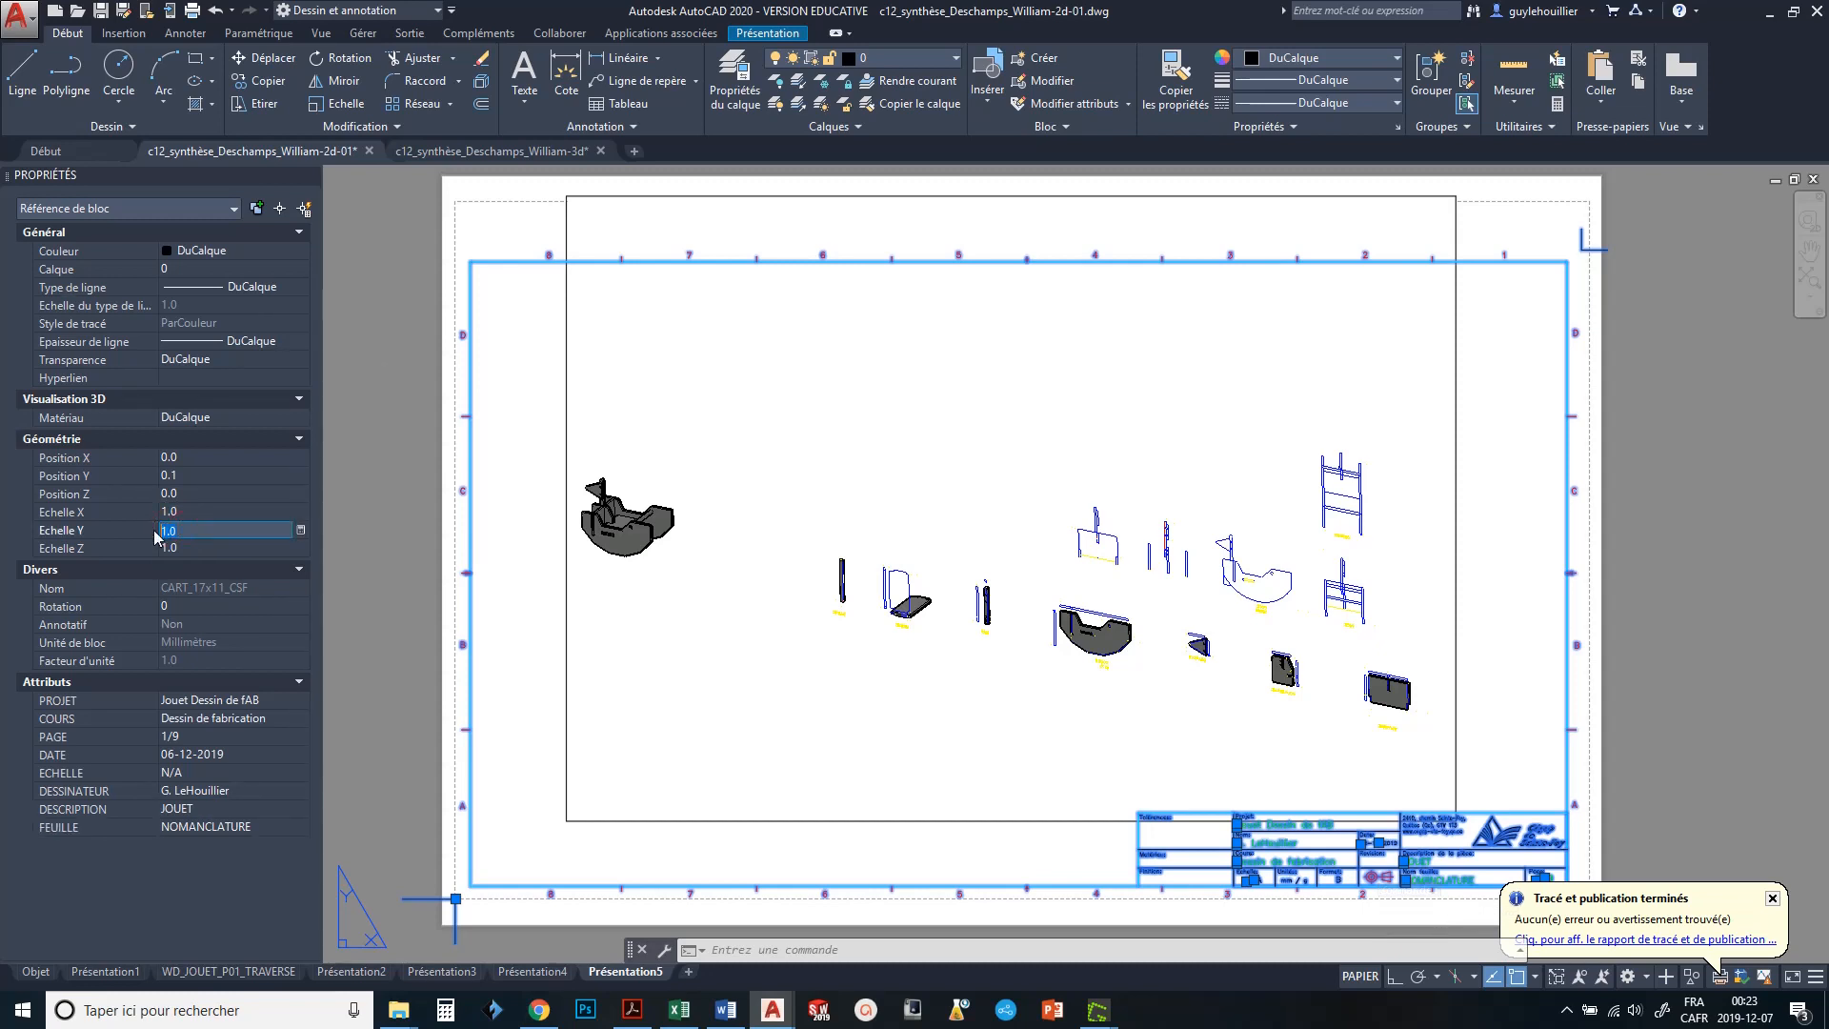
text(1.)
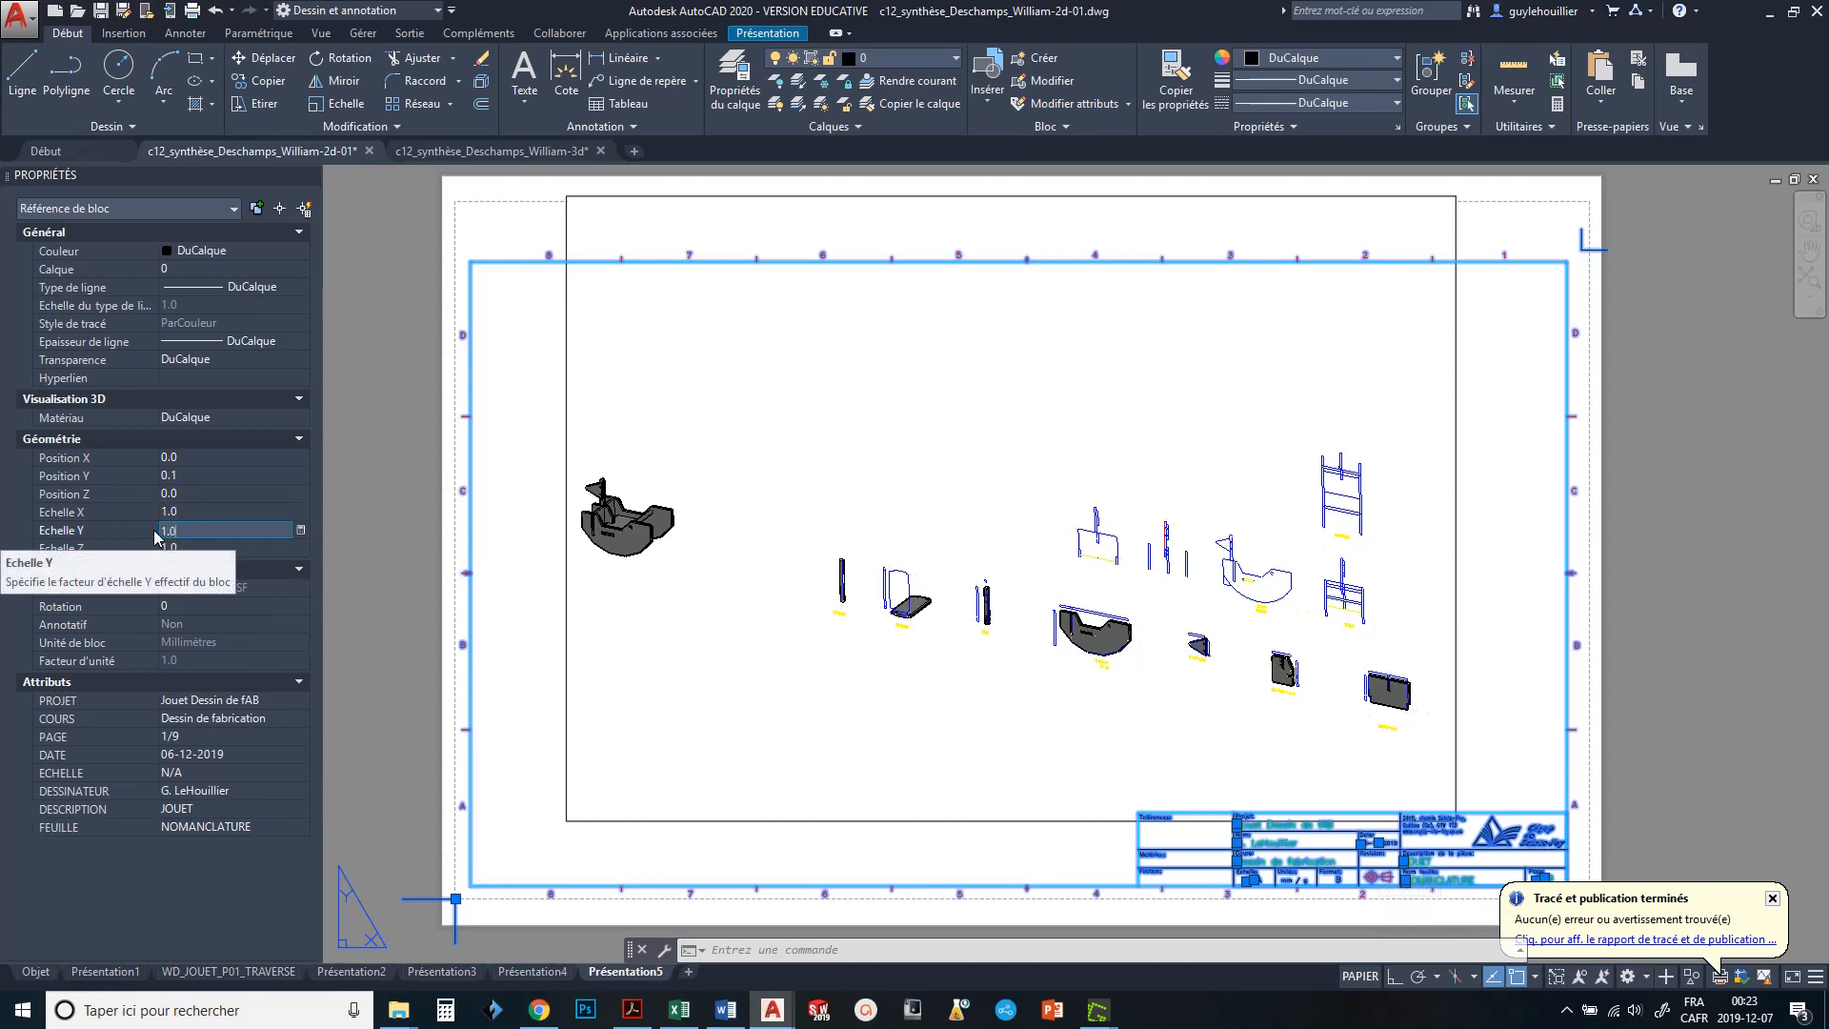
text(07)
key(Tab)
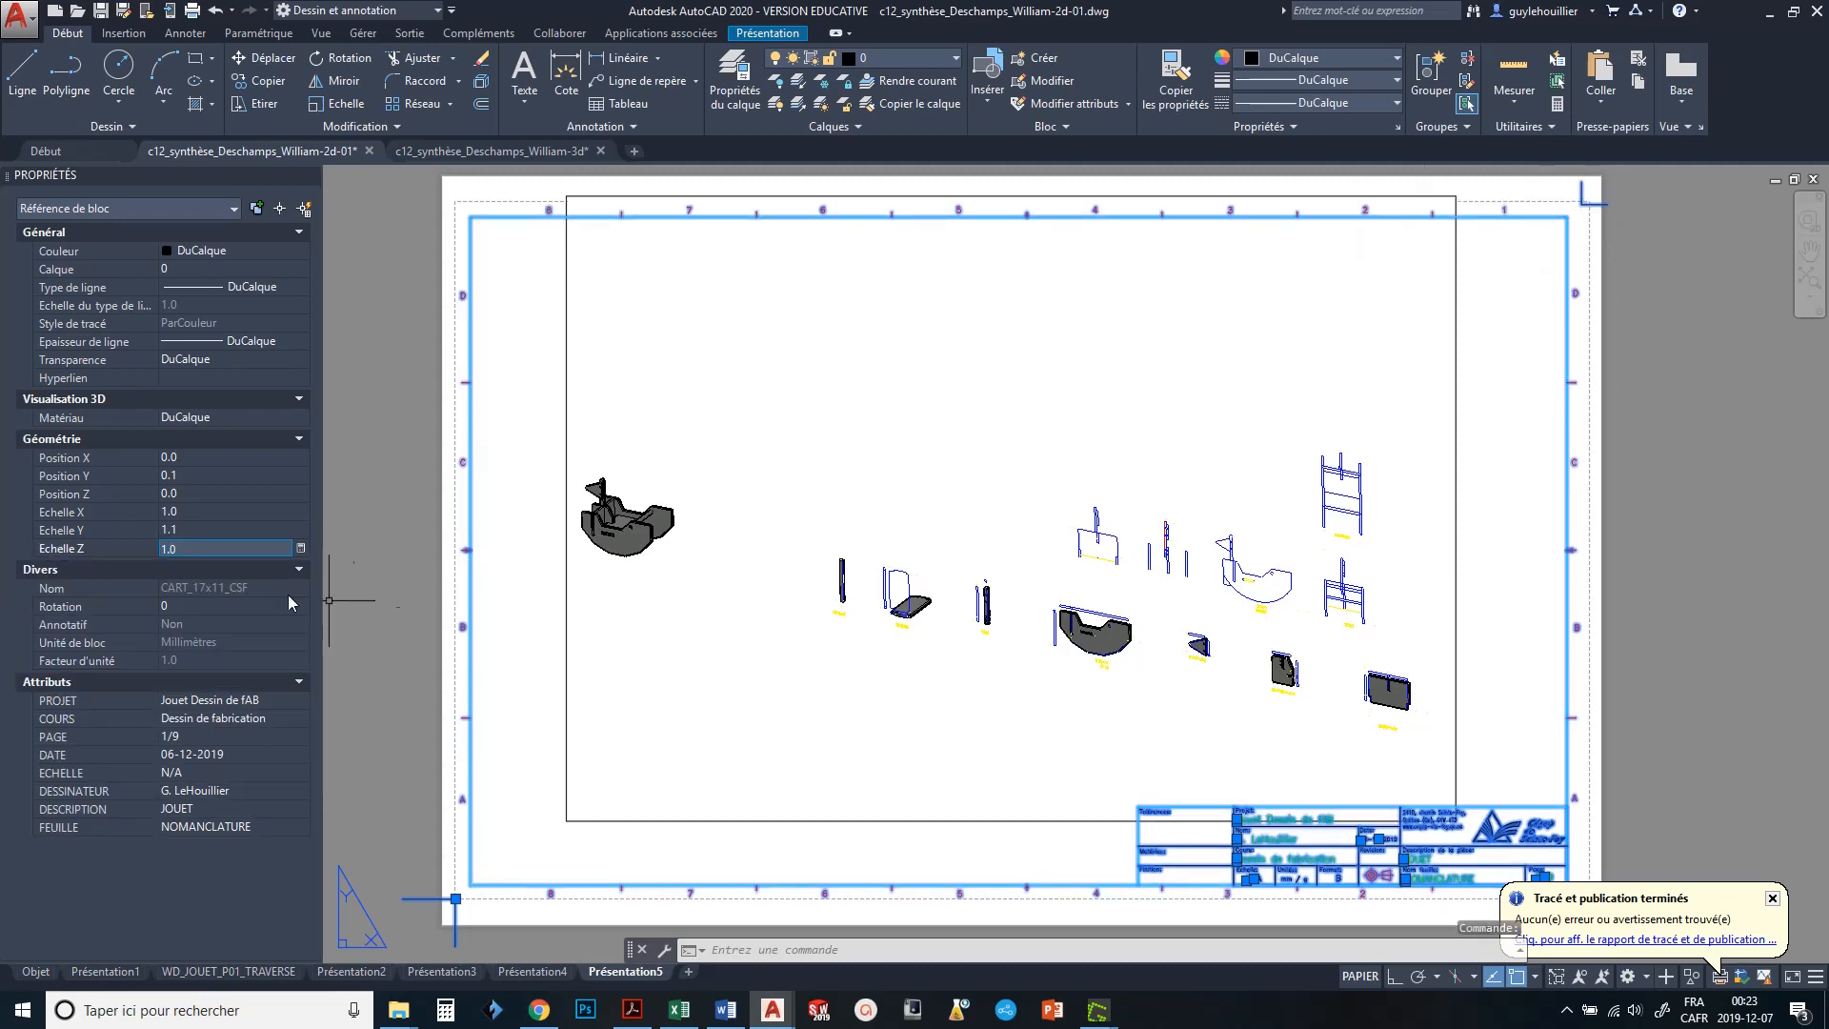
- Set the title block's X scale to 1.005 and deselect the block
click(190, 513)
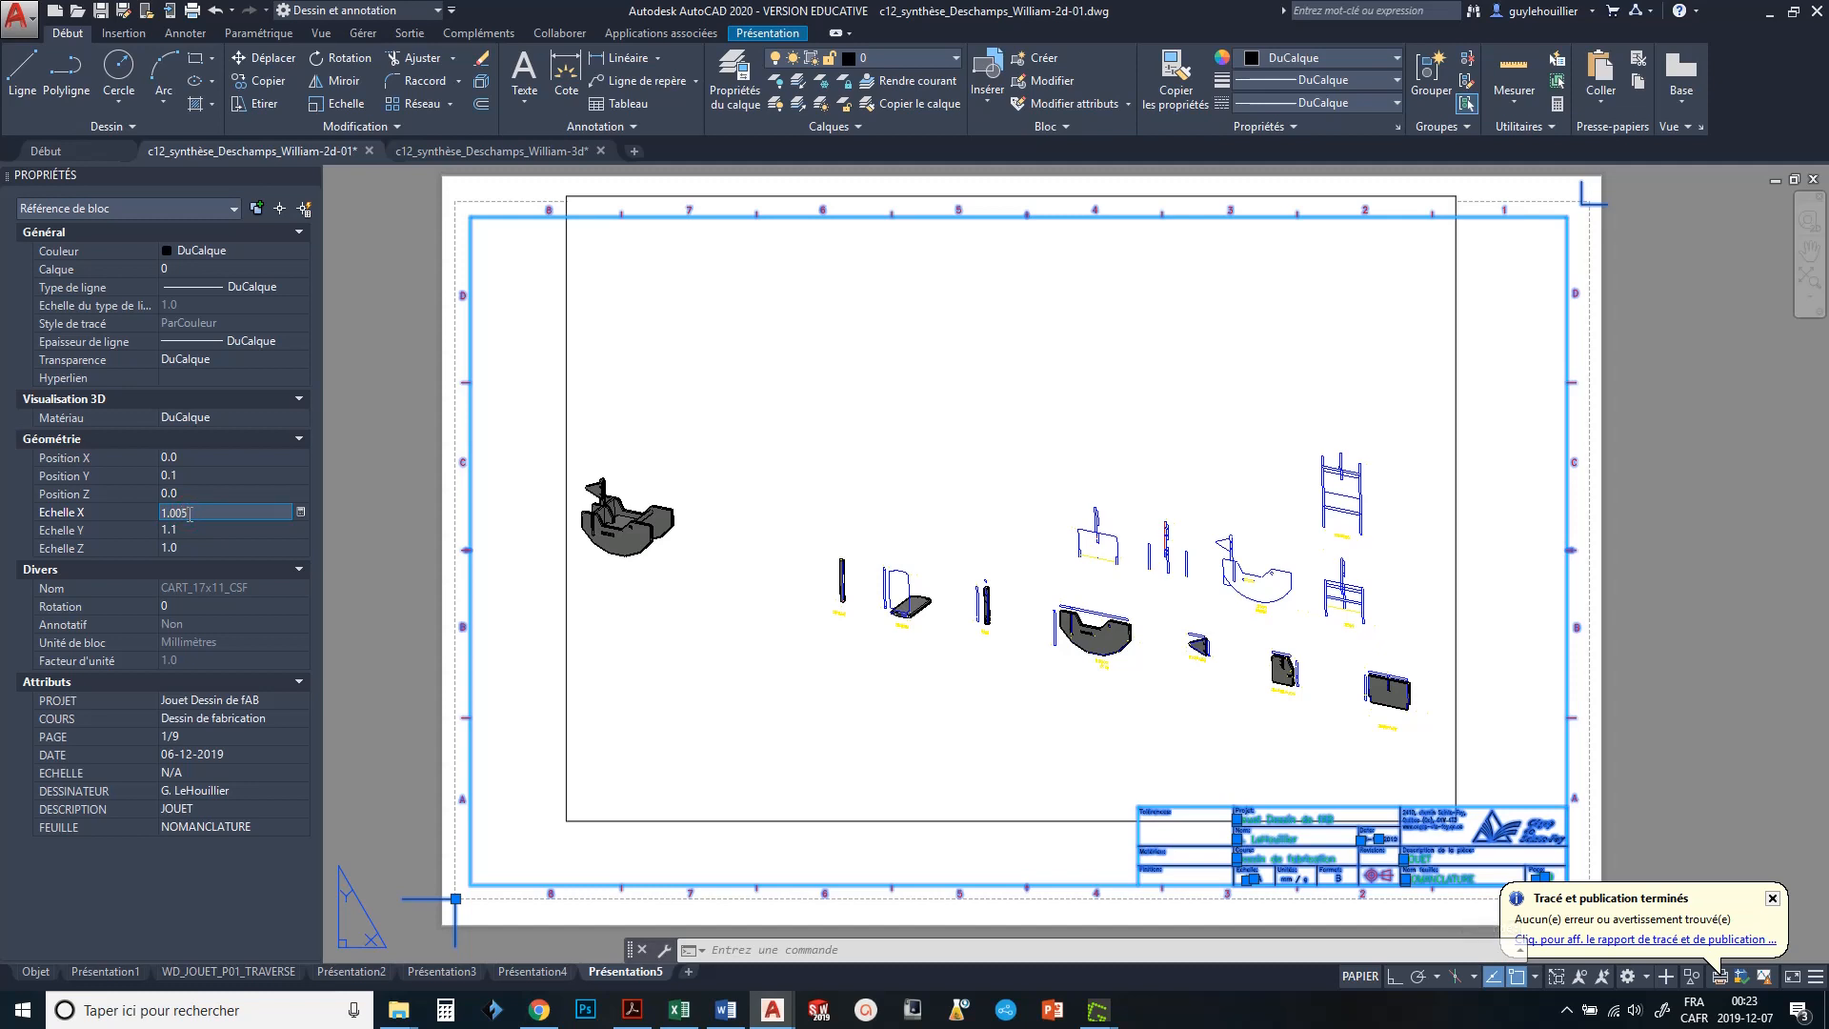
key(Tab)
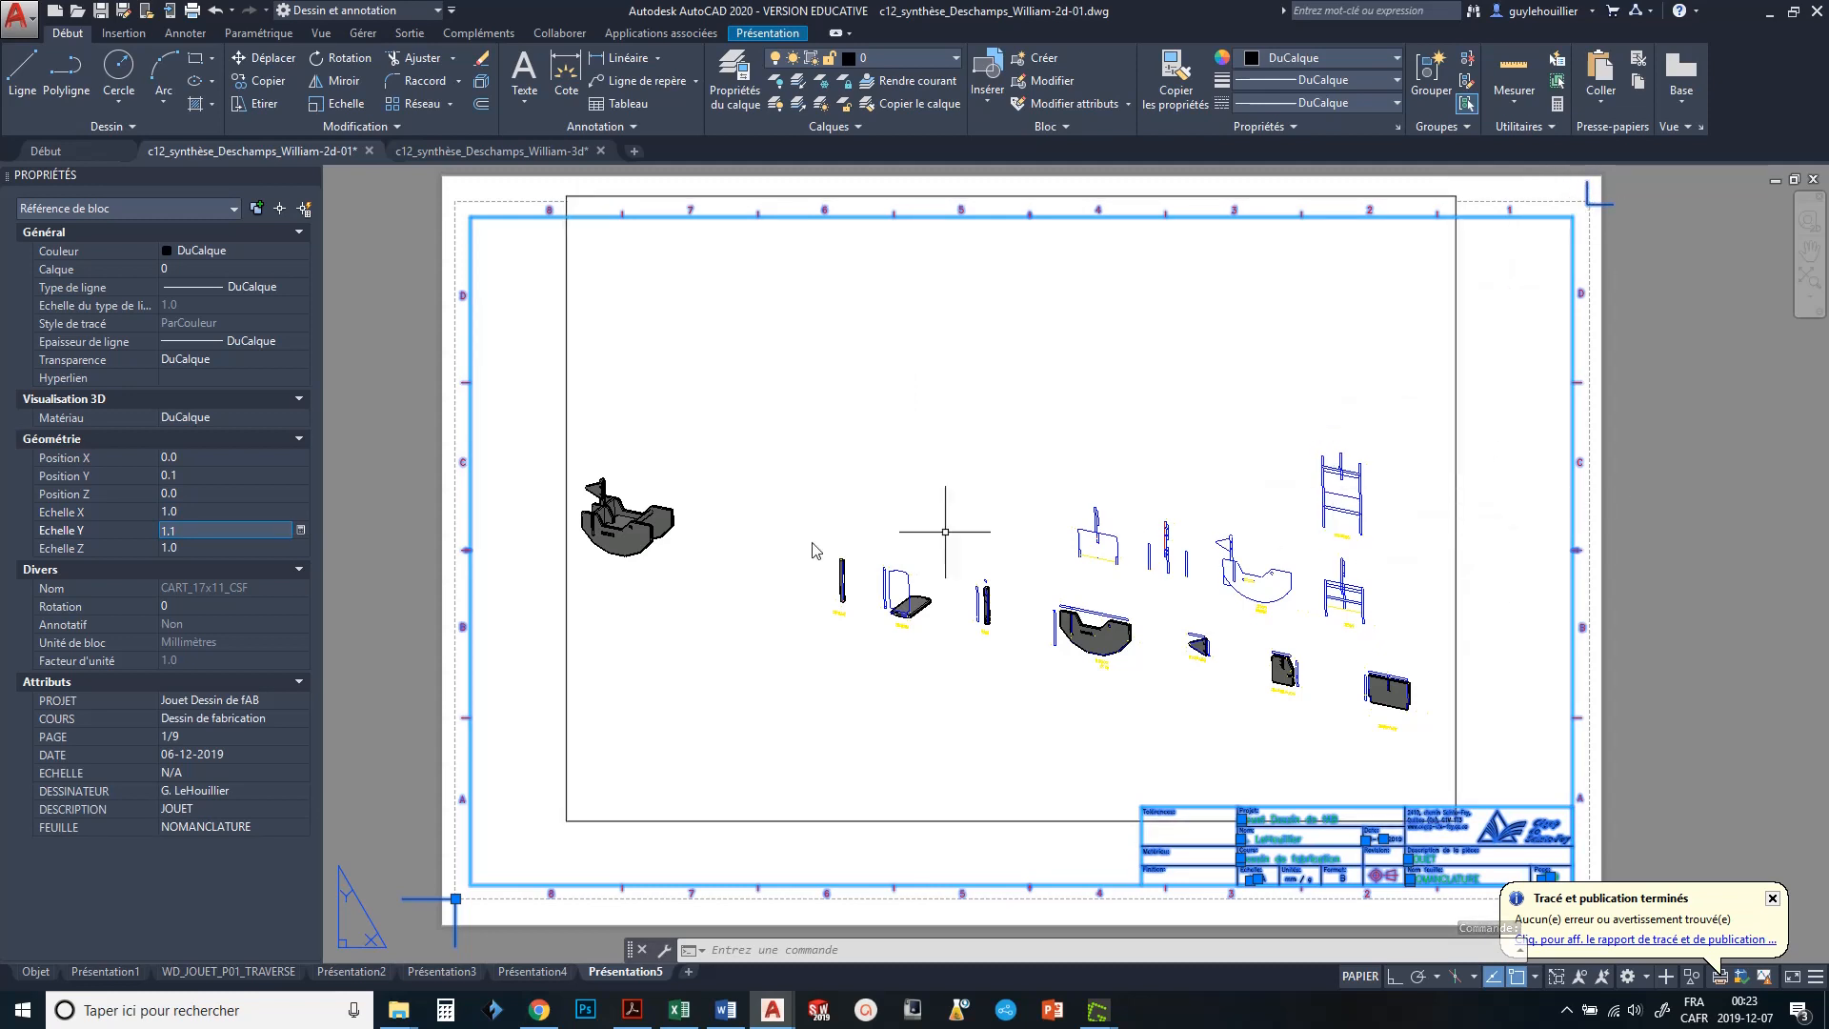
click(347, 558)
key(Escape)
key(Escape)
key(Escape)
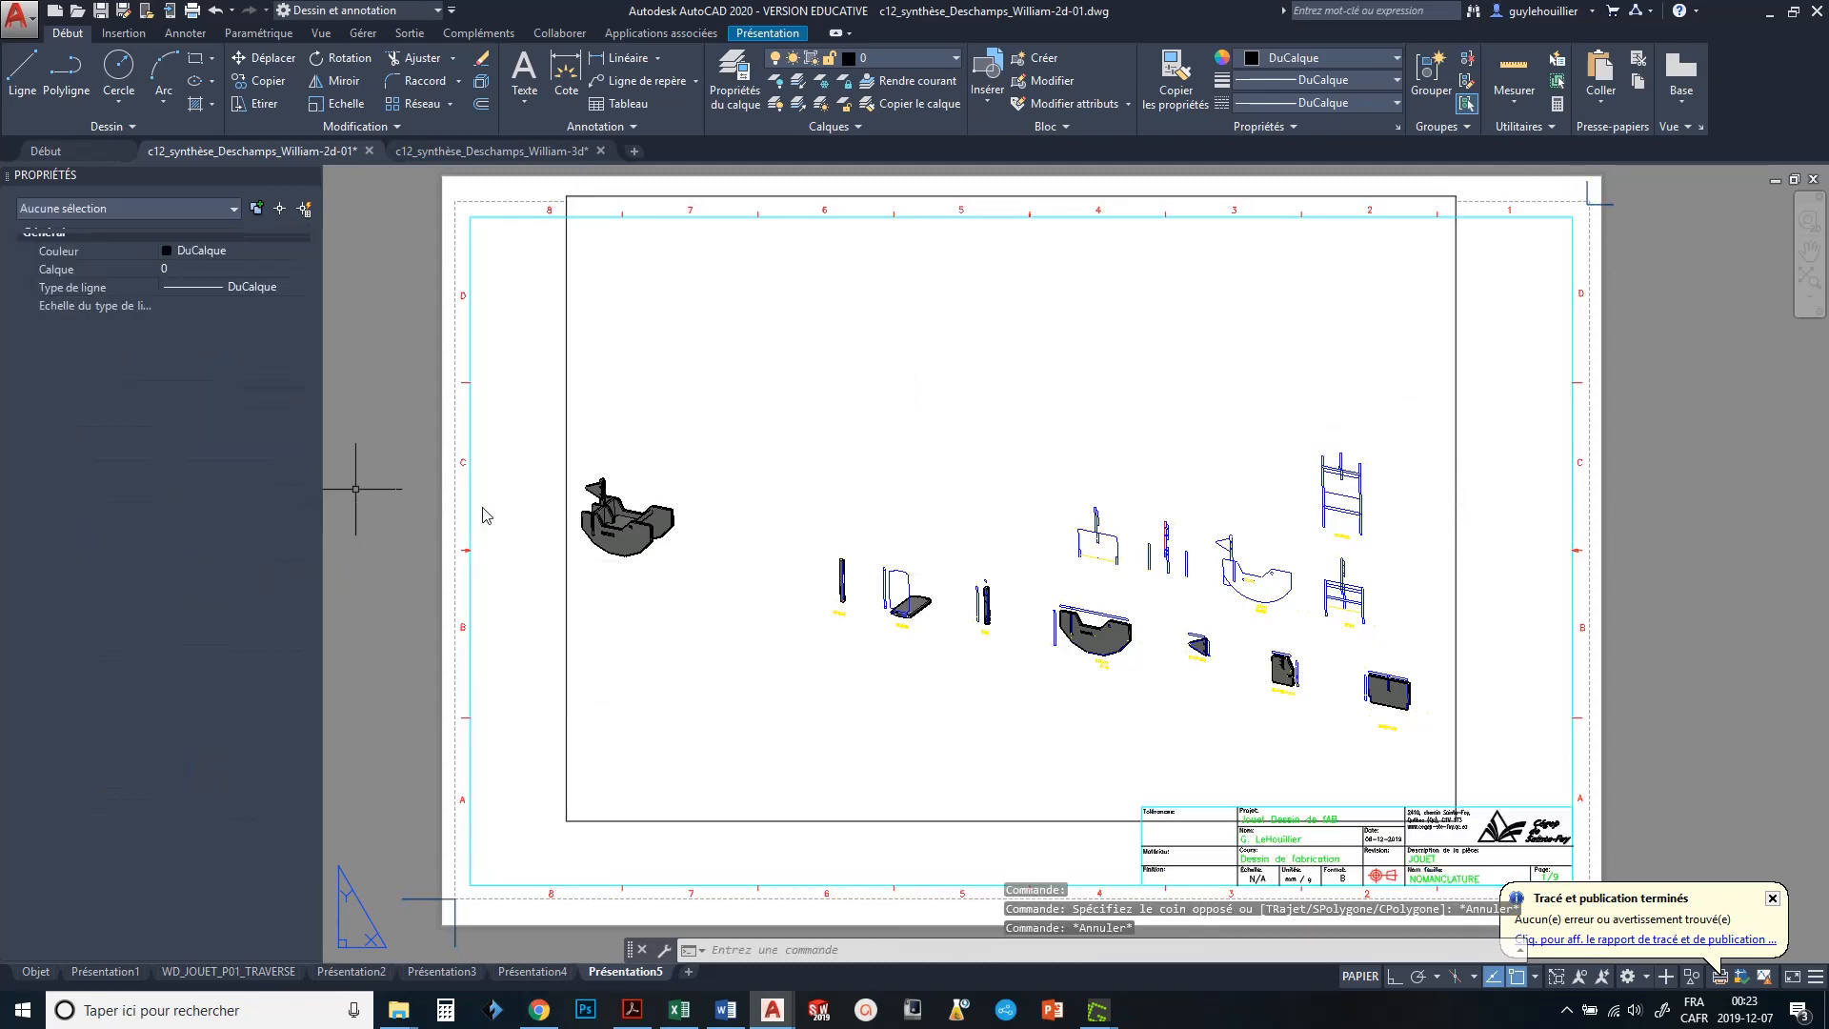
middle_drag(791, 604, 838, 591)
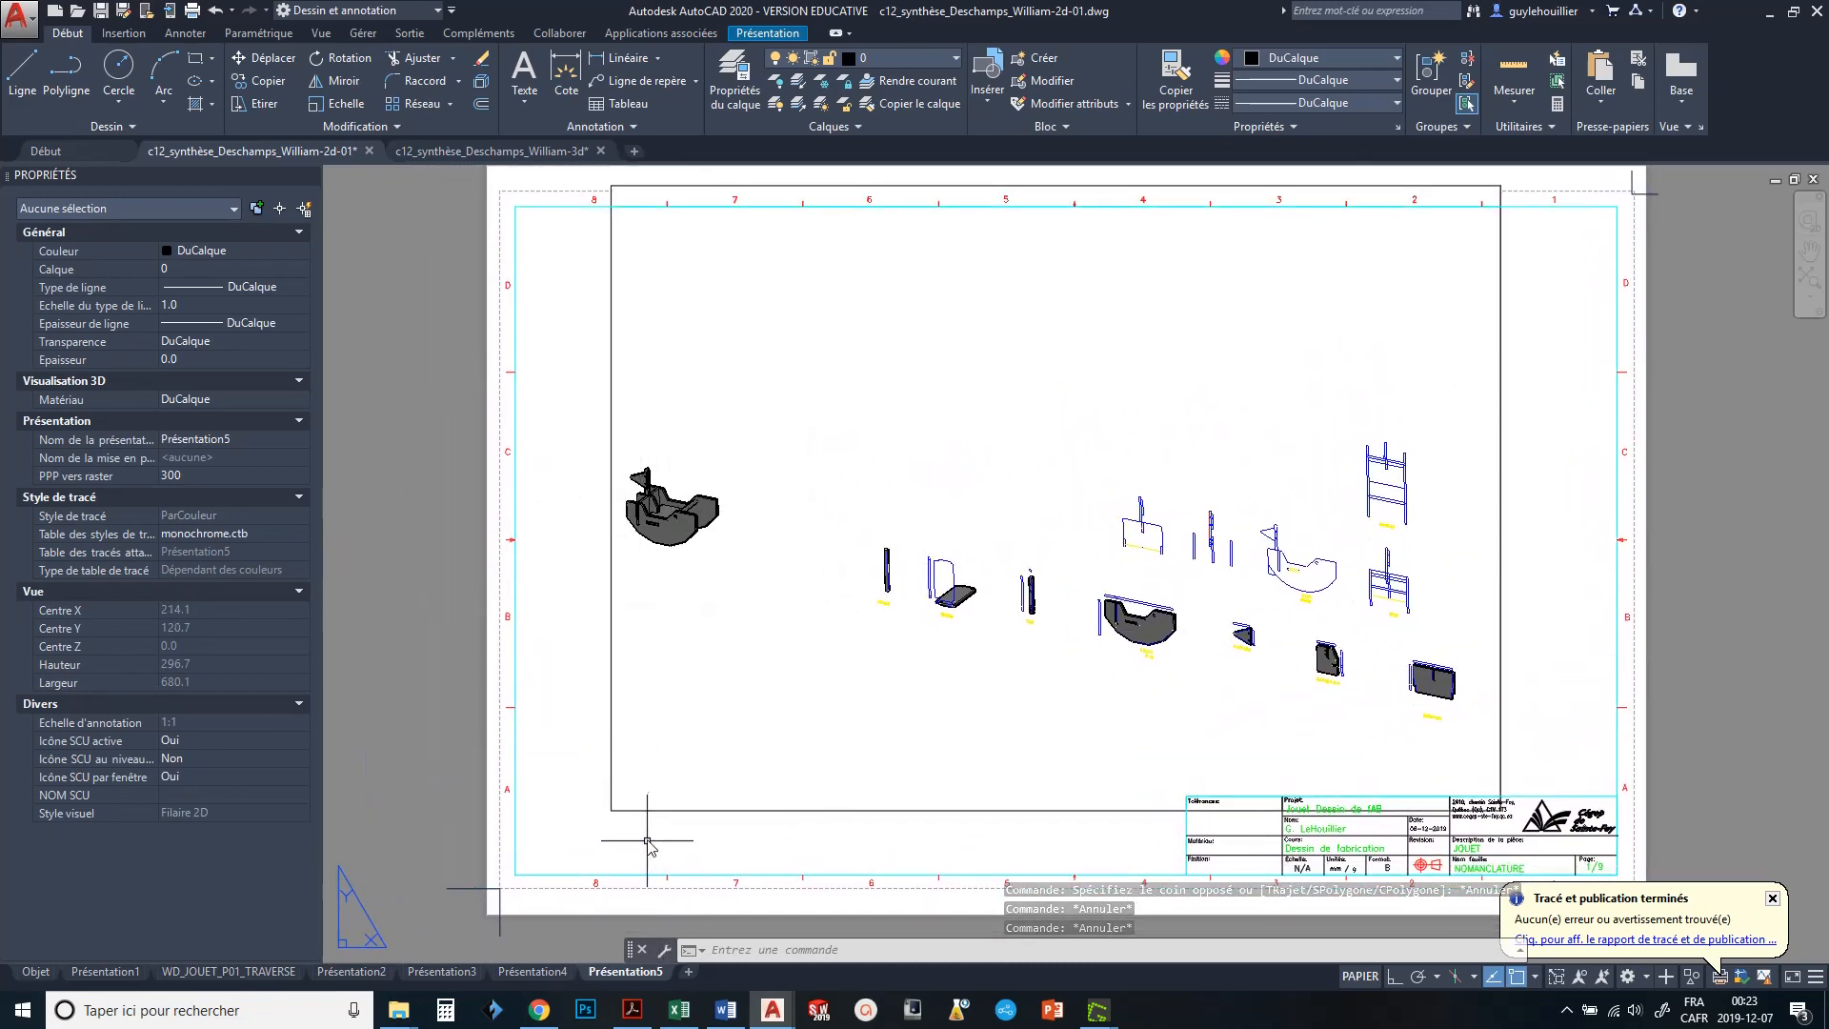
click(665, 812)
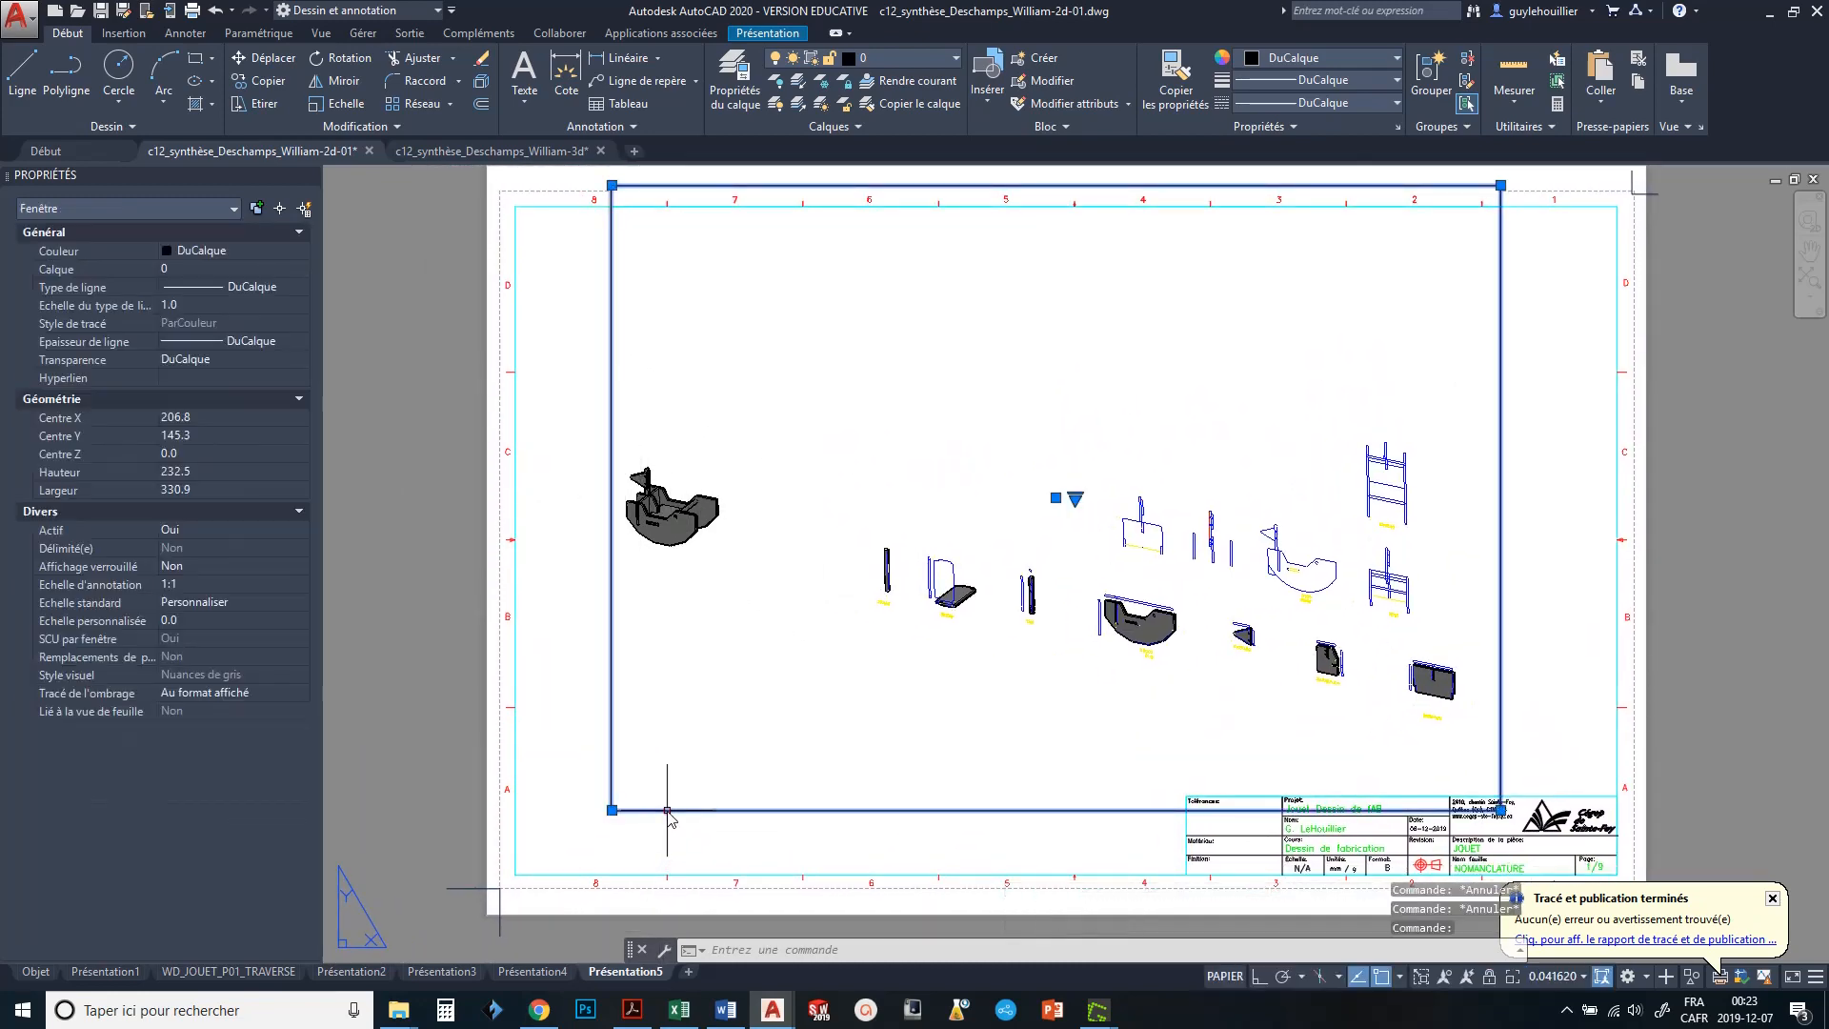
key(Escape)
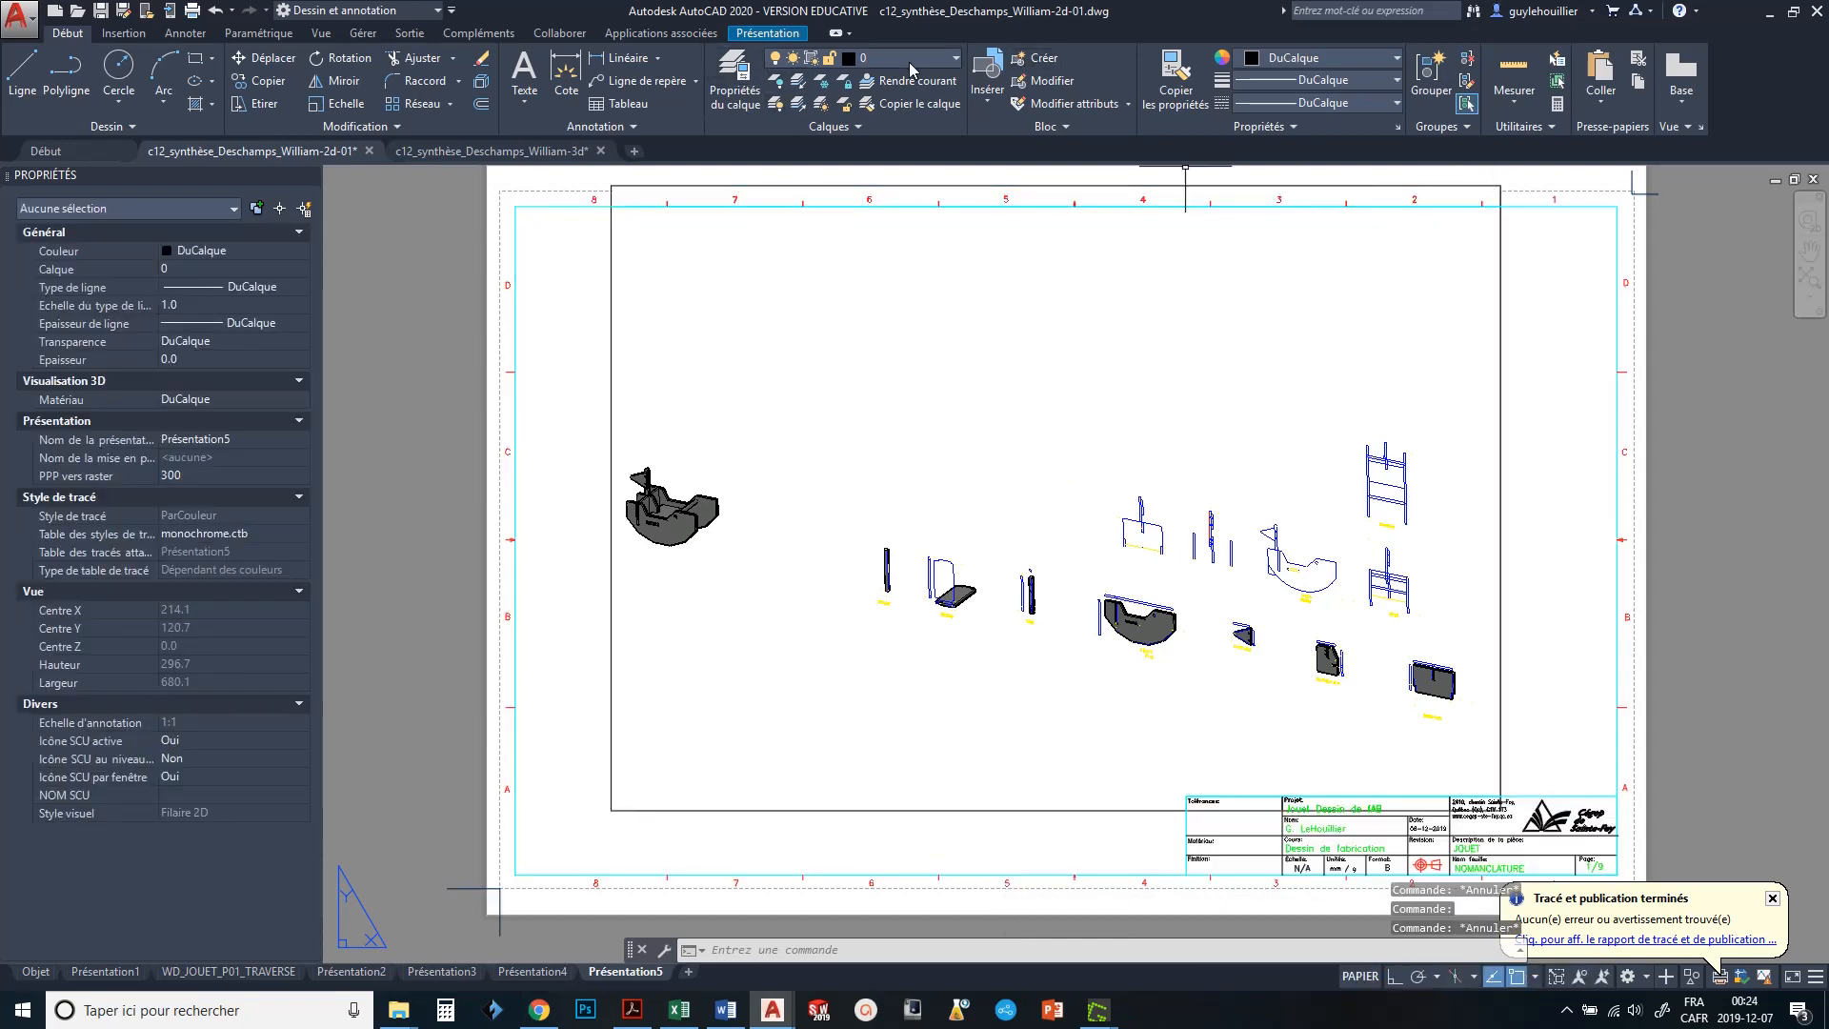
click(951, 59)
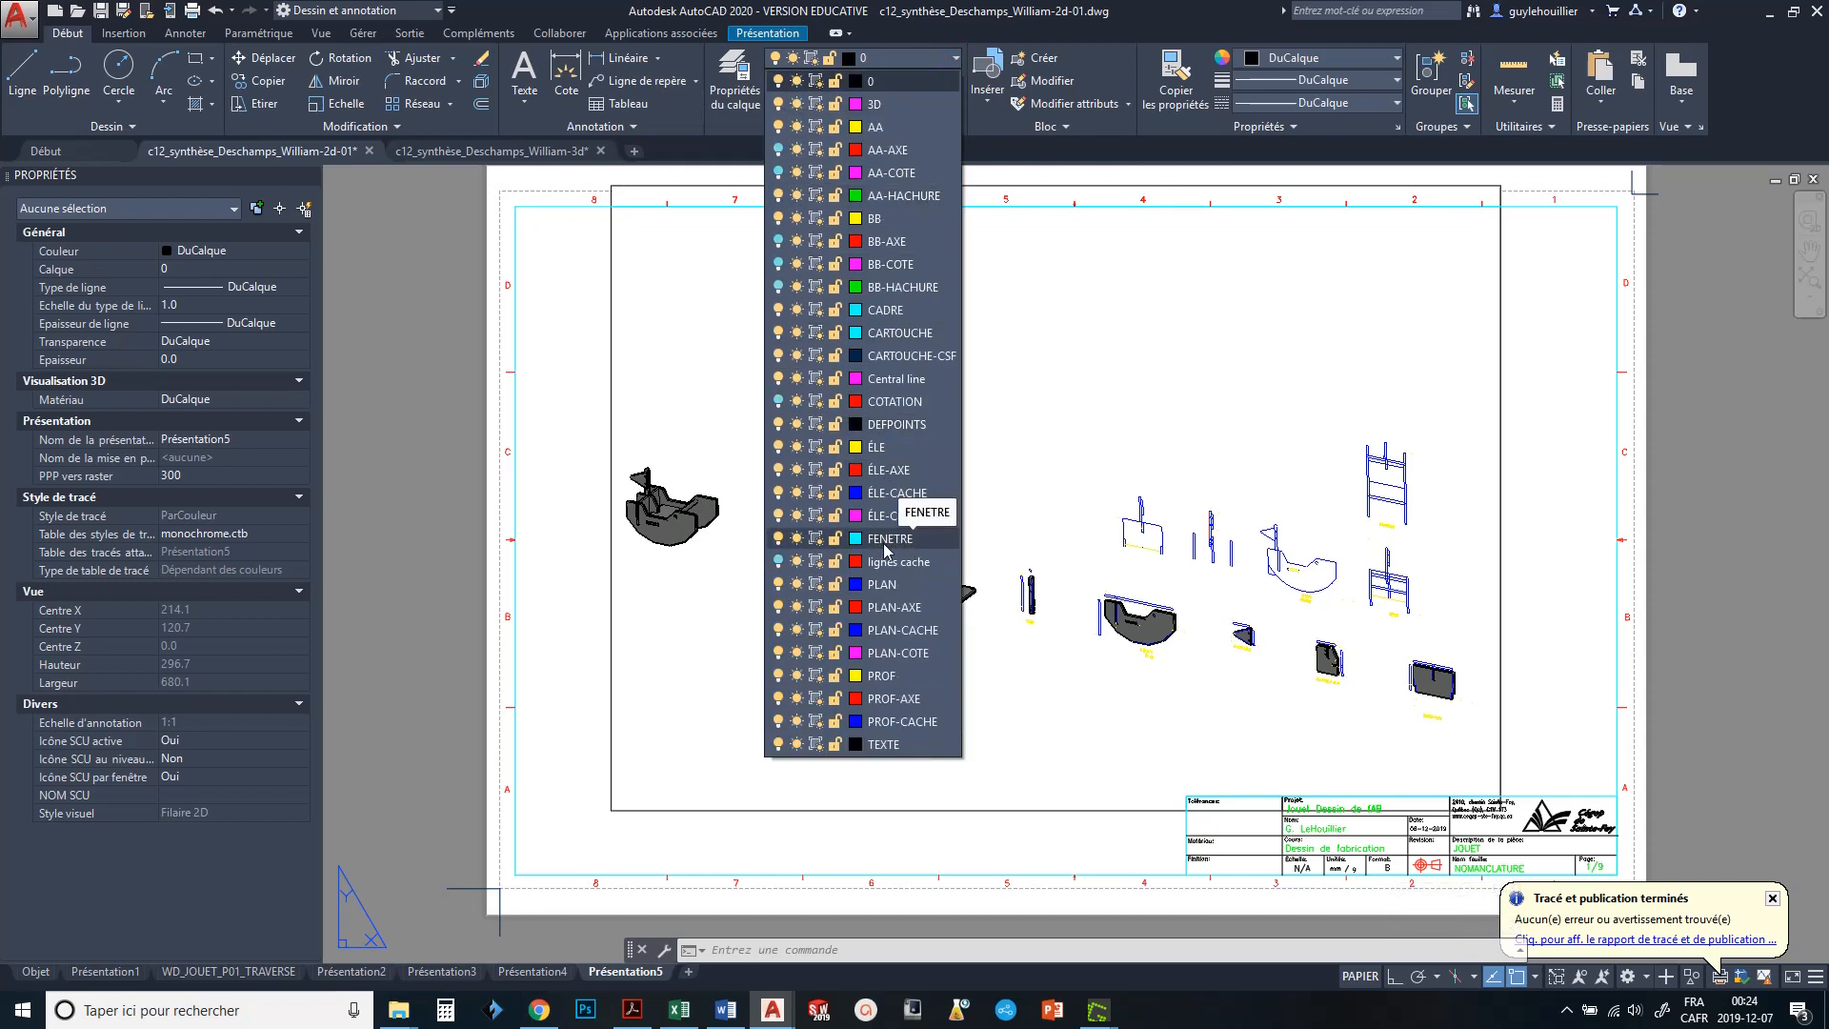
key(Escape)
key(Escape)
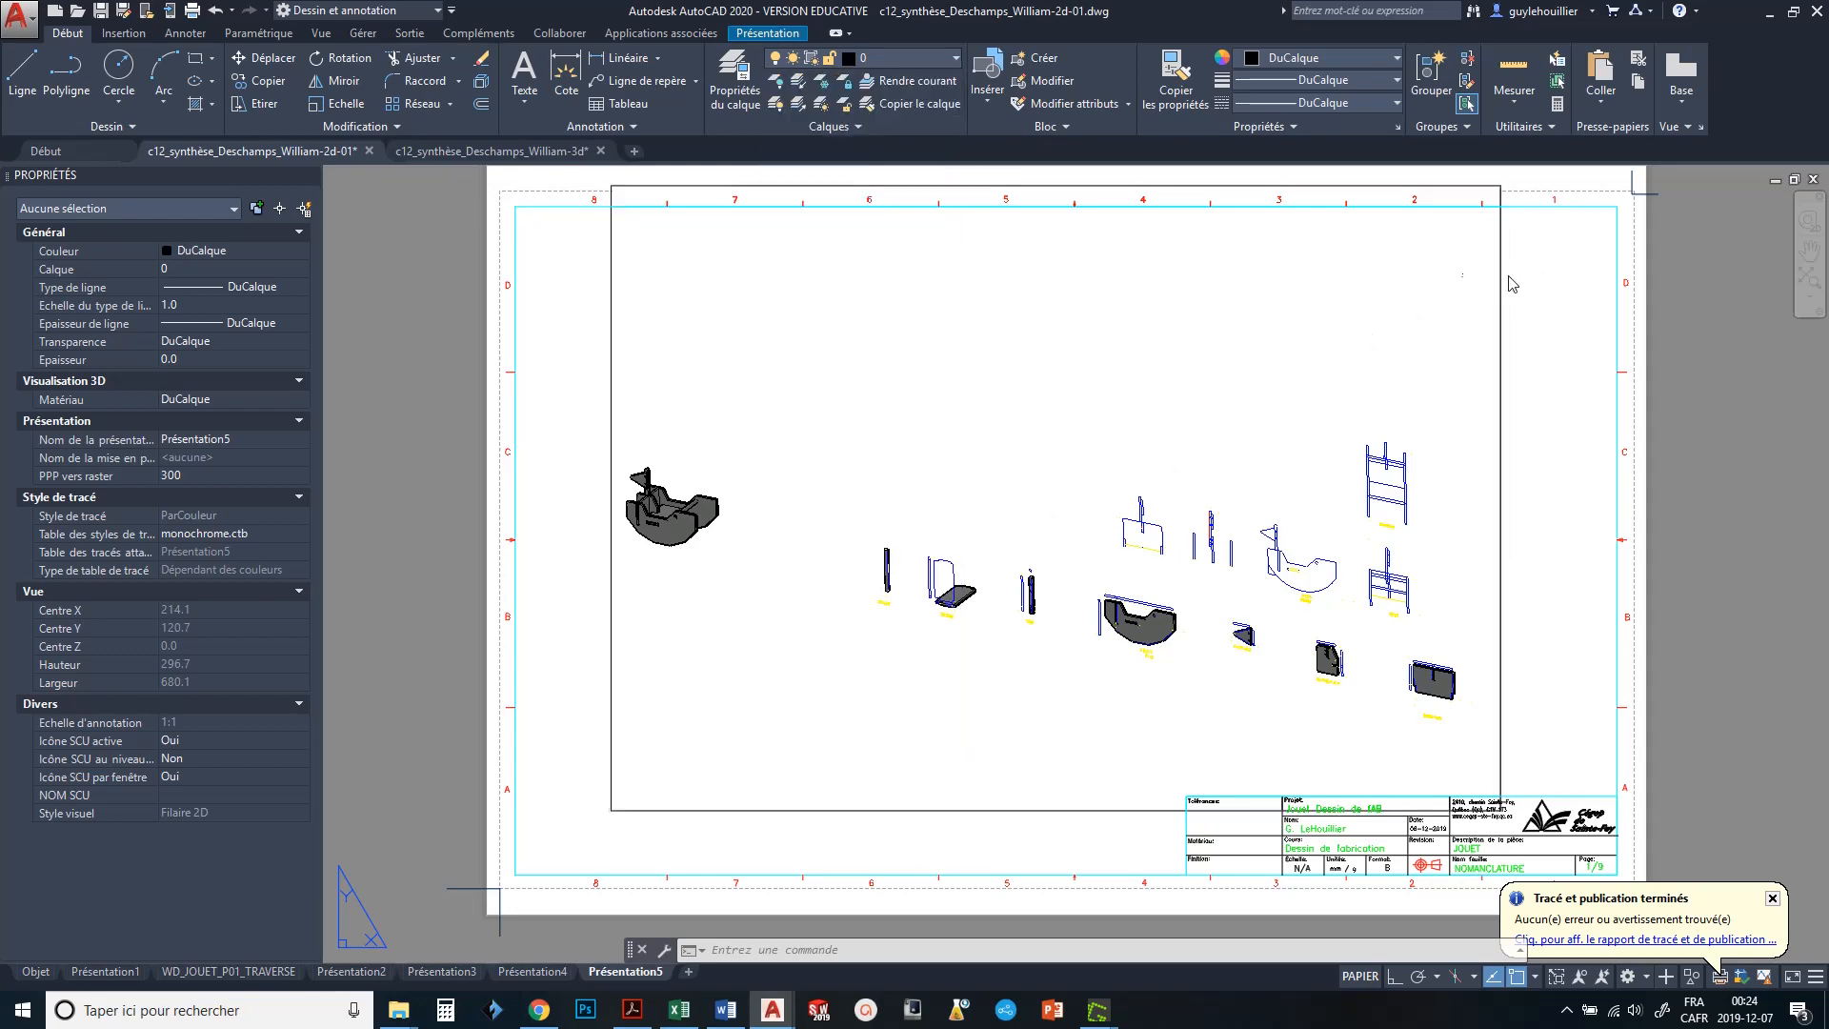
- Assign the layout viewport to the FENETRE layer and check the layer list in the layer properties manager
click(1500, 272)
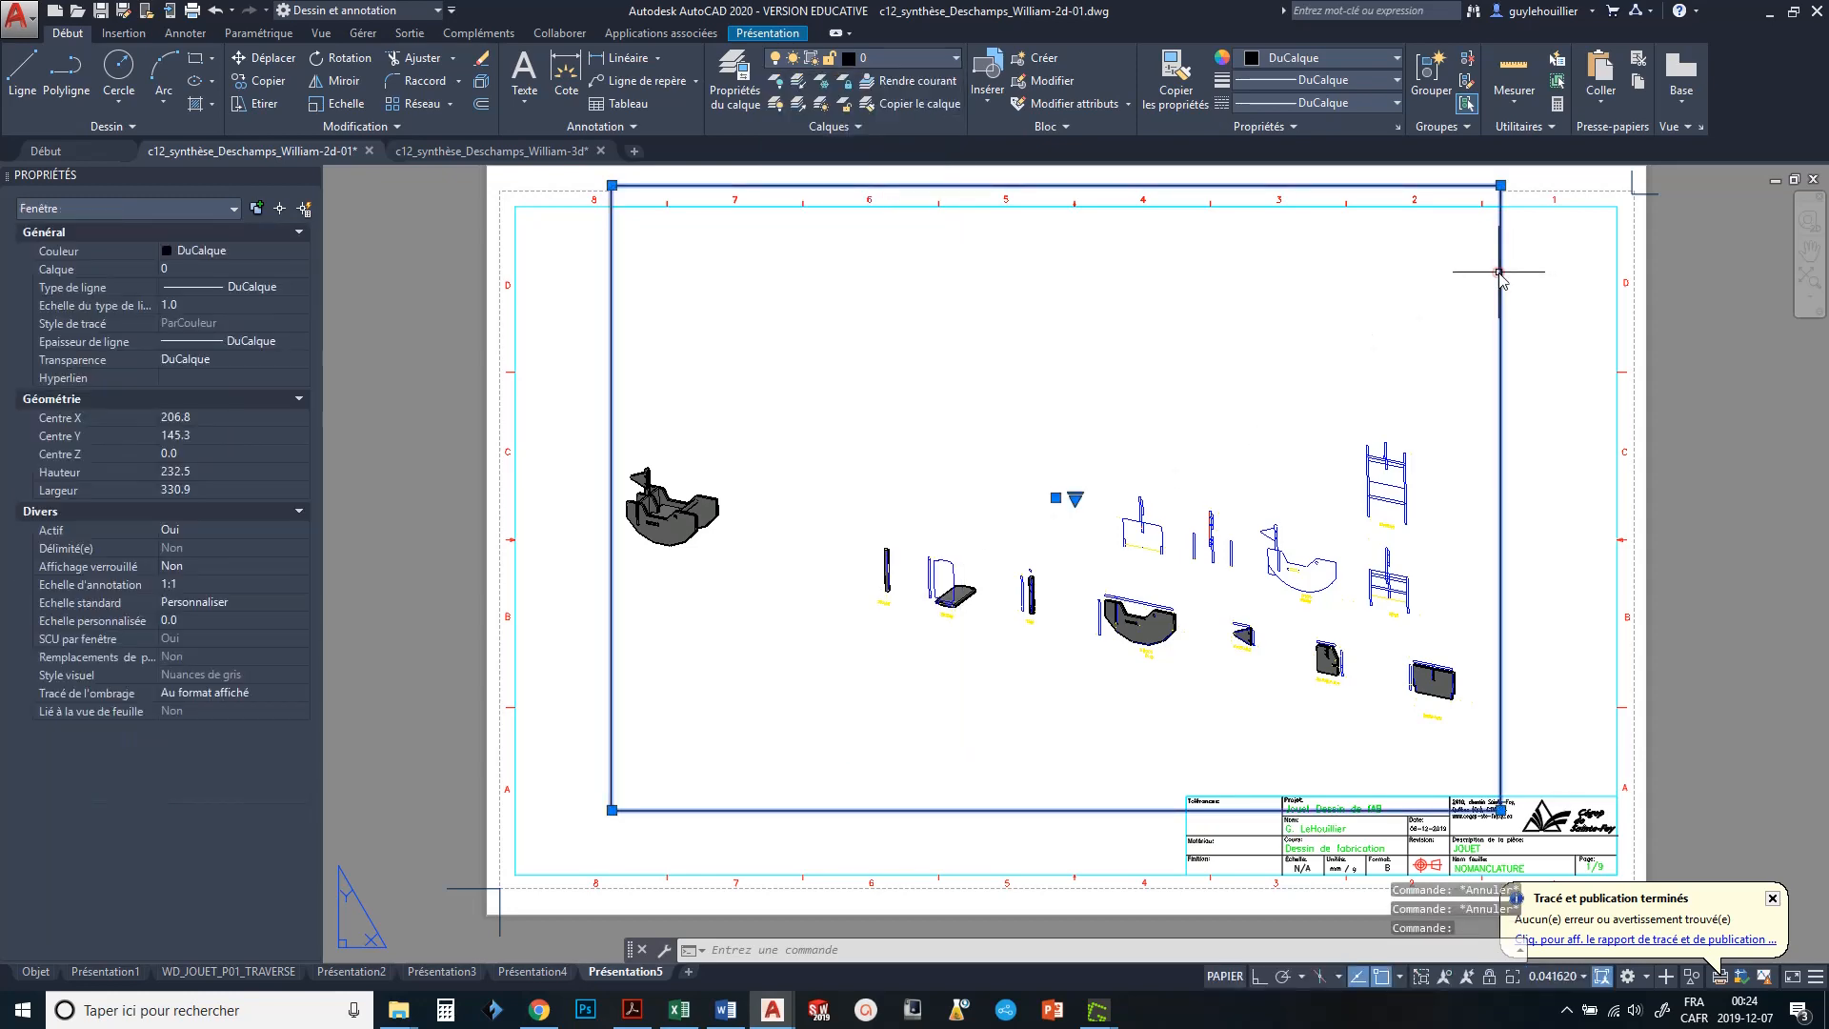
click(950, 64)
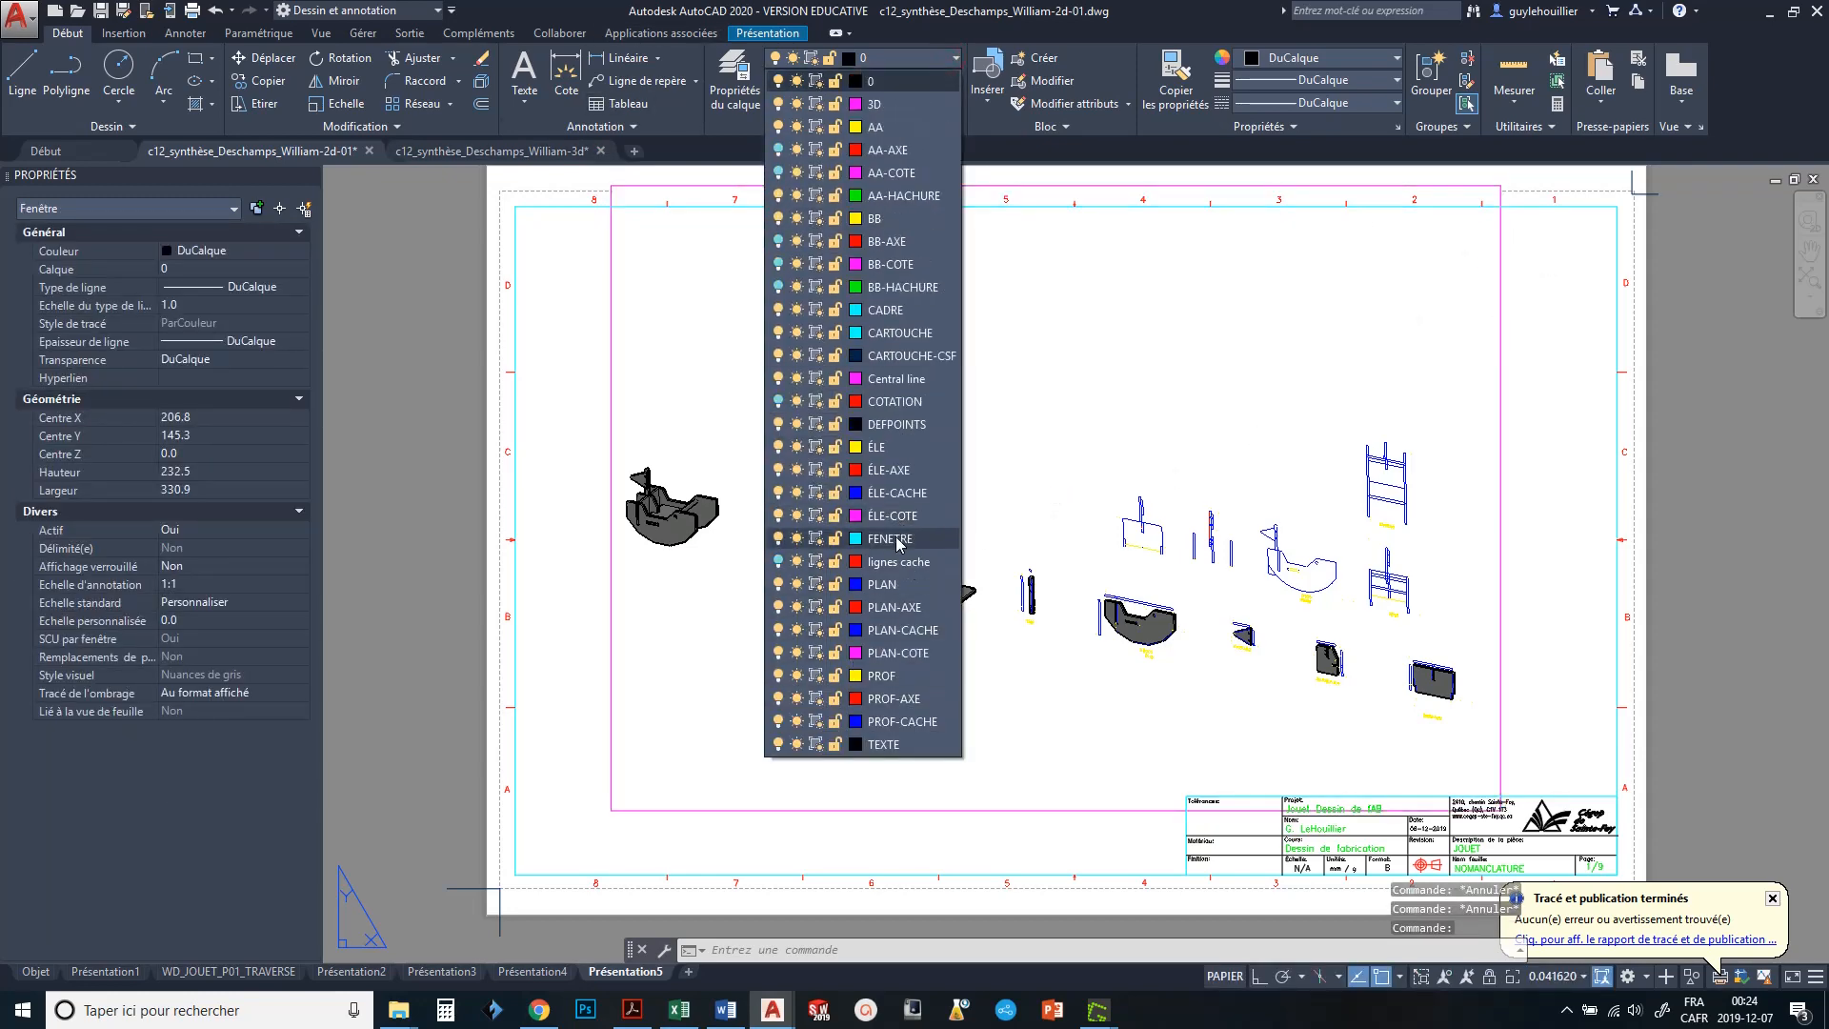
click(896, 543)
key(Escape)
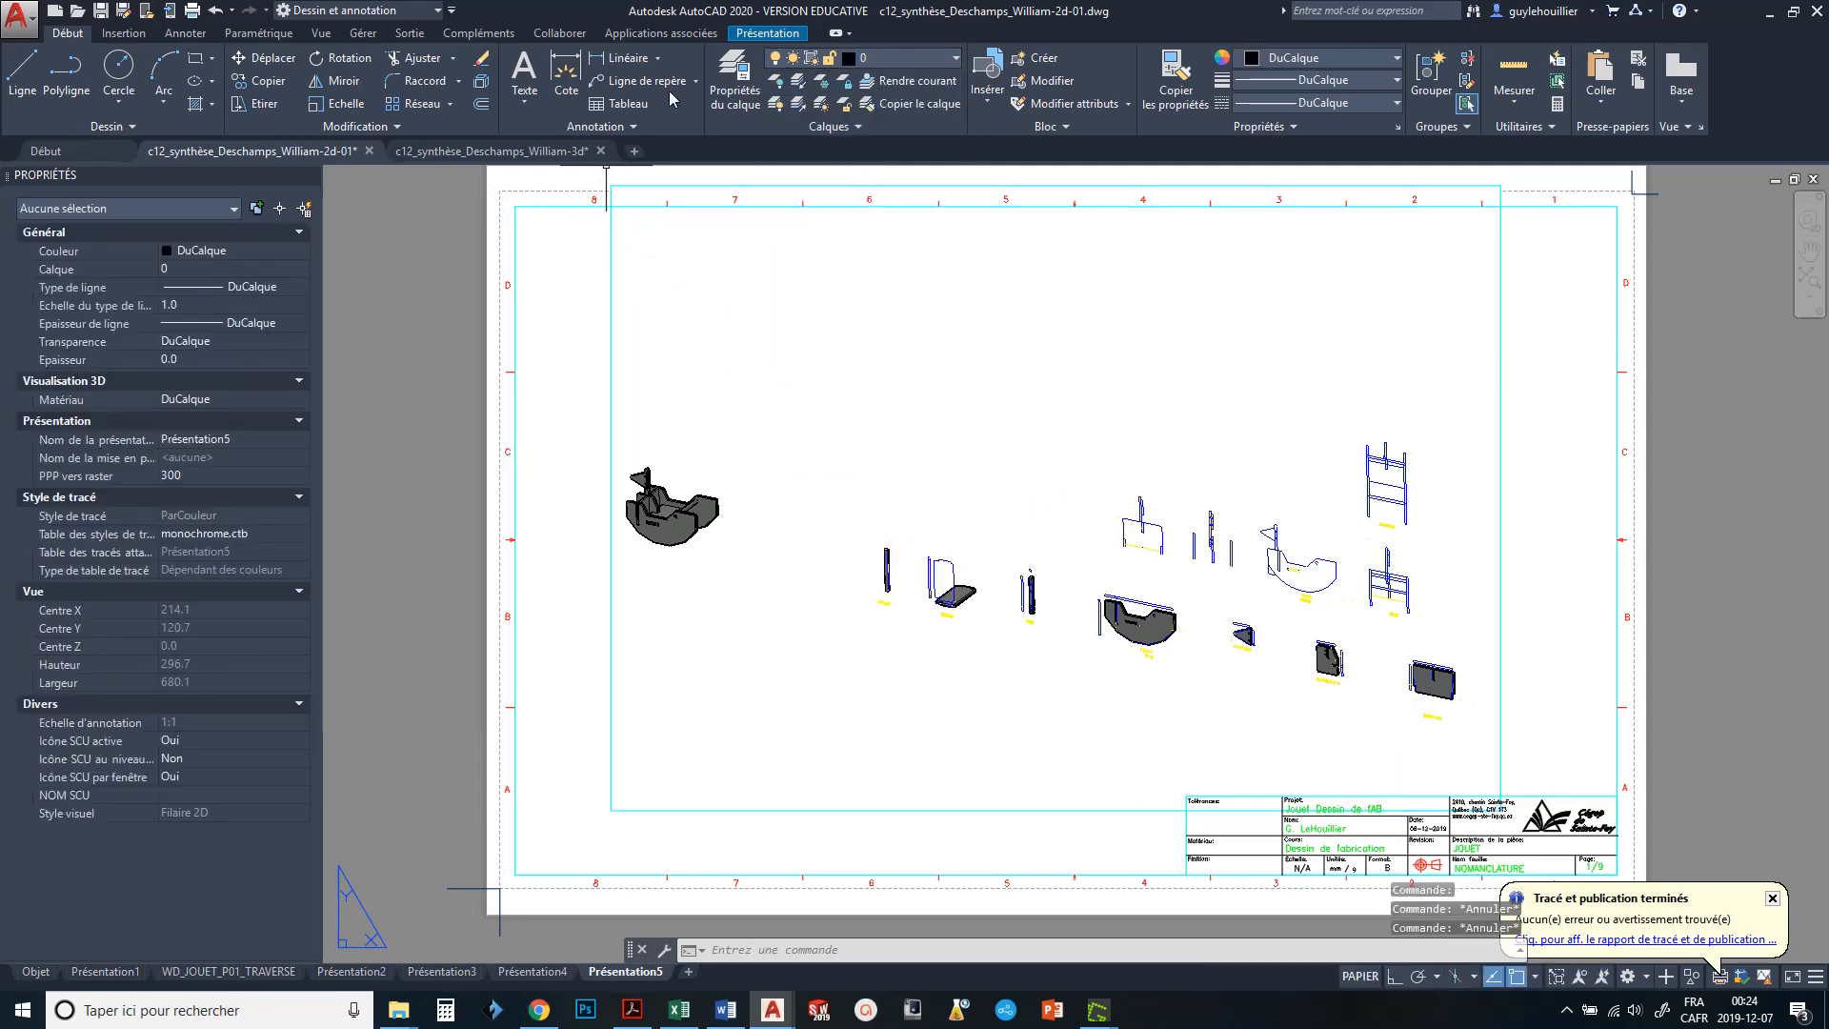
click(740, 76)
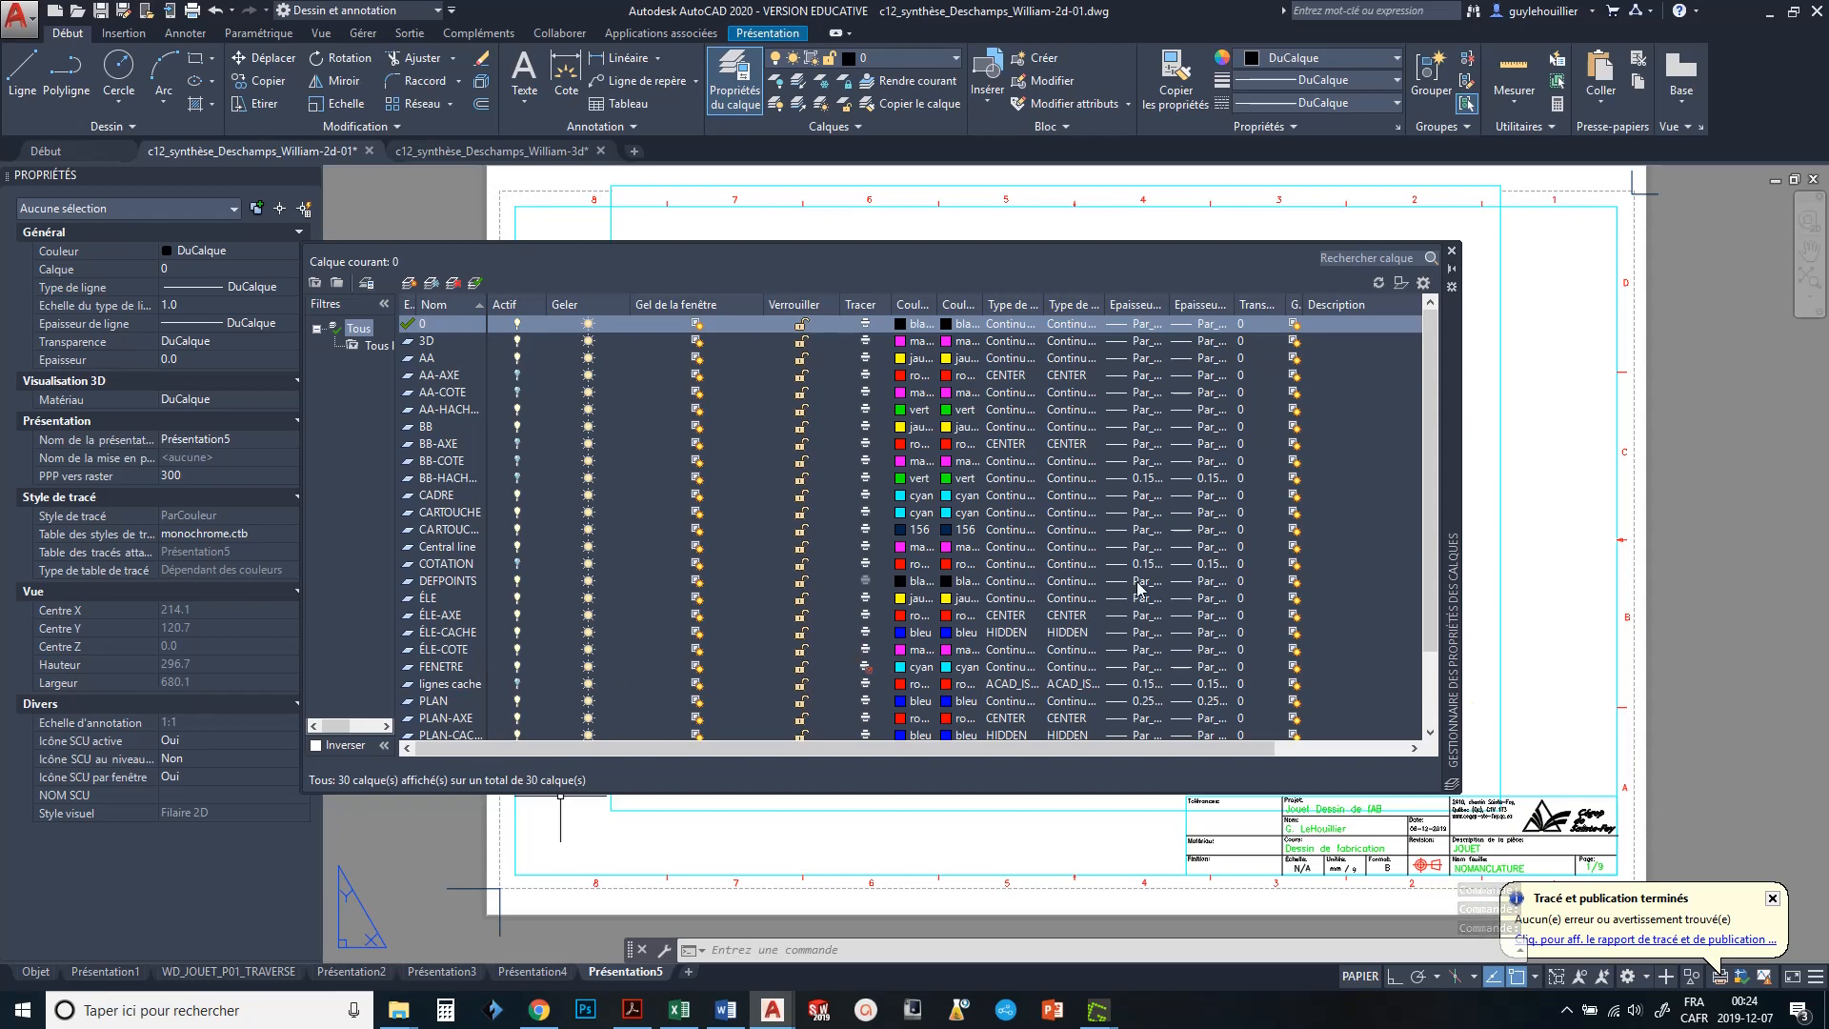
click(1451, 250)
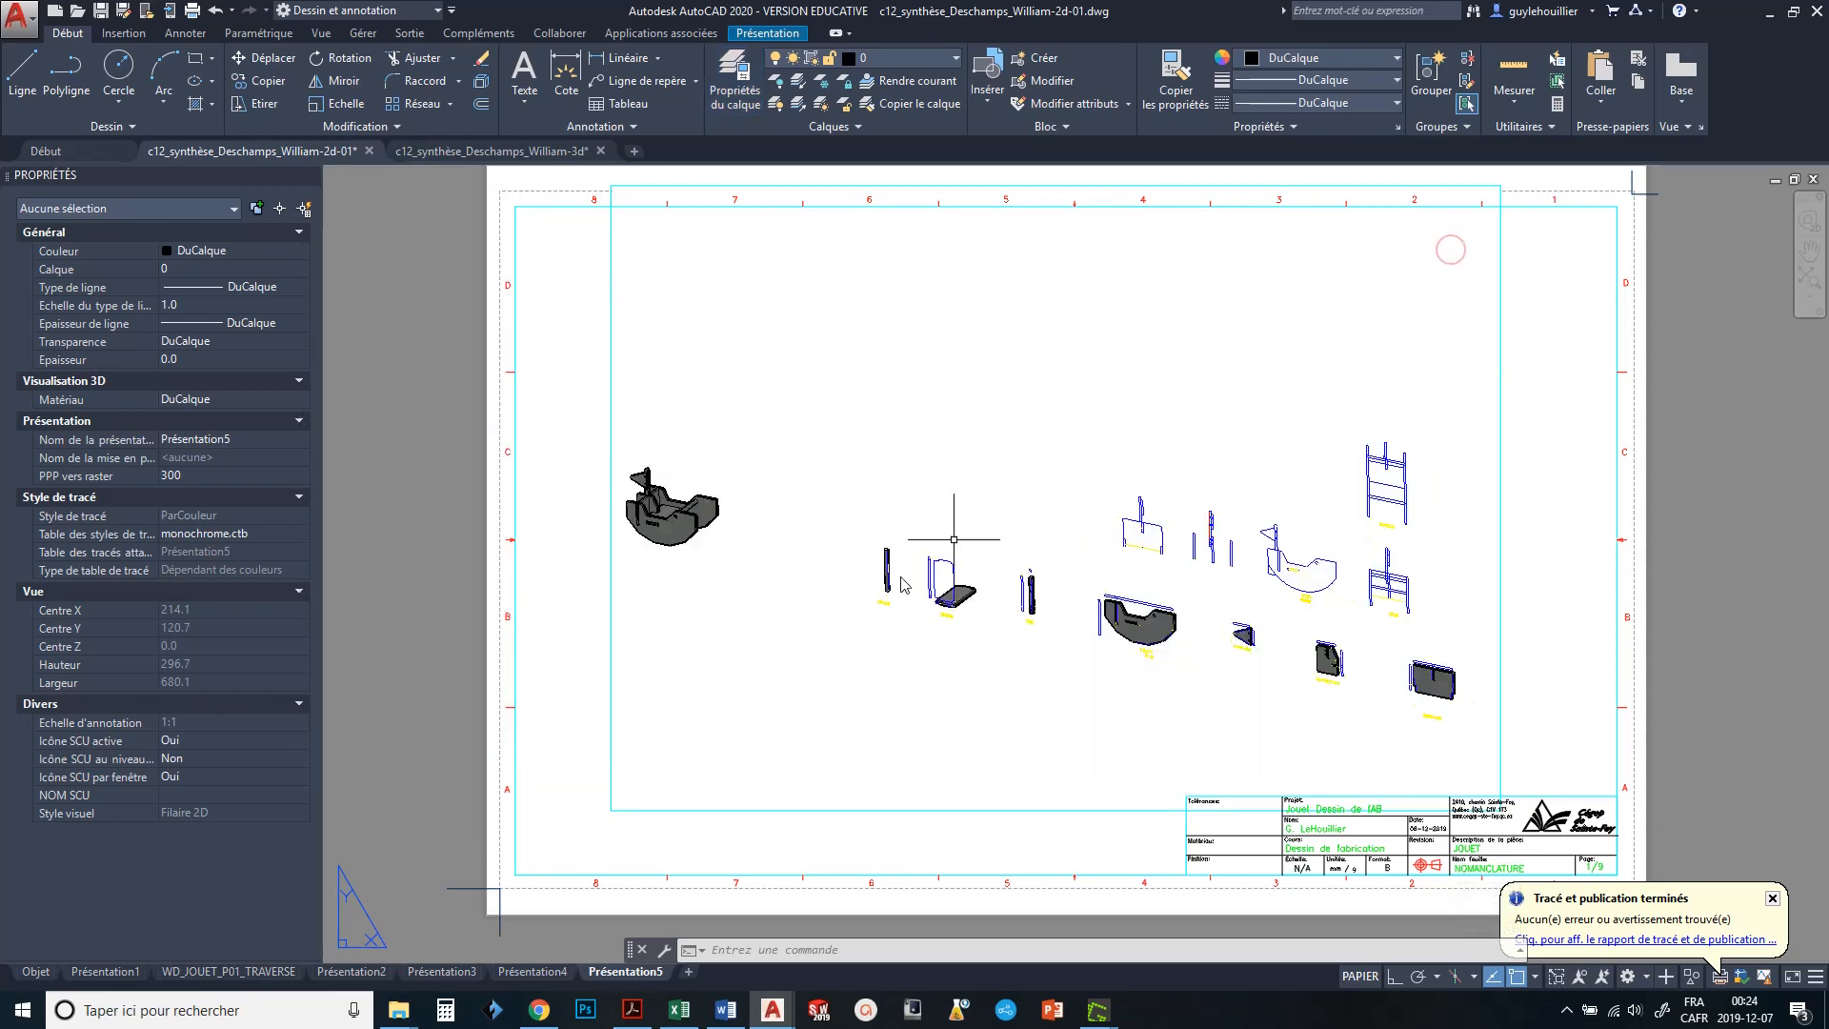
- Resize the viewport so its lower-left corner meets the frame's inner corner and its upper edge sits lower on the sheet
click(679, 809)
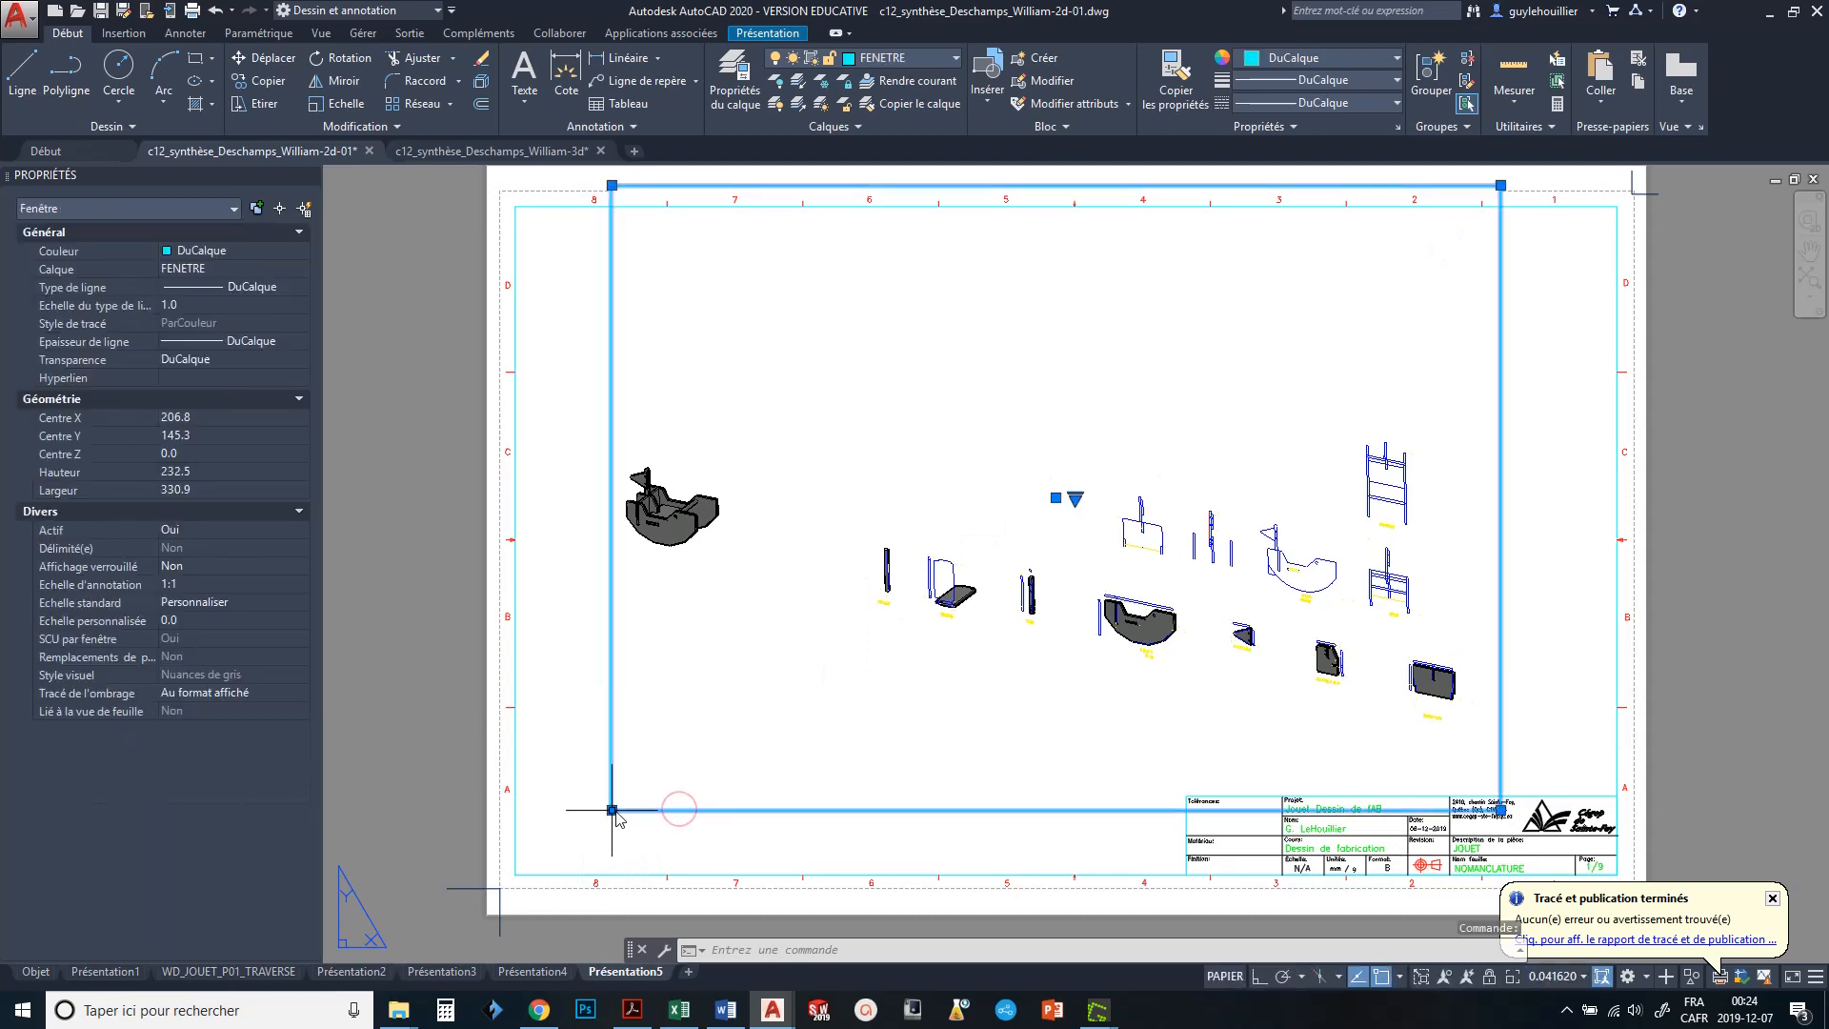
click(611, 810)
click(516, 873)
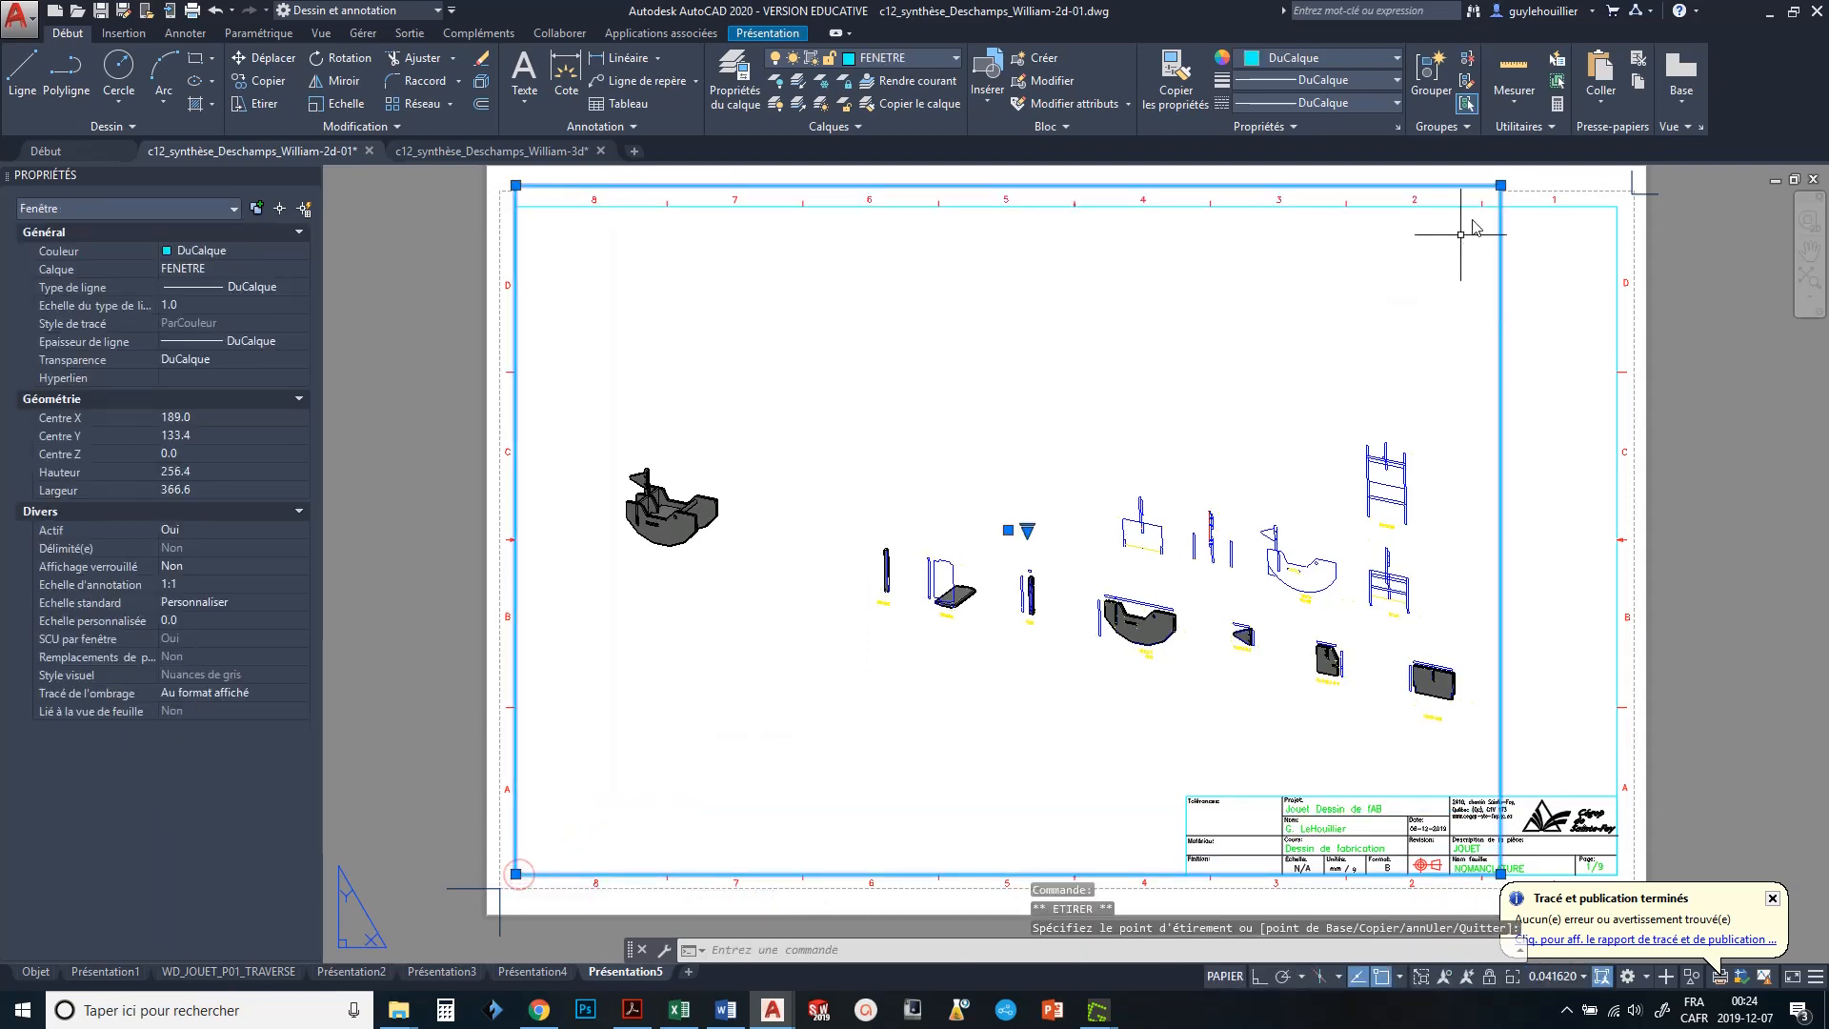
click(1501, 185)
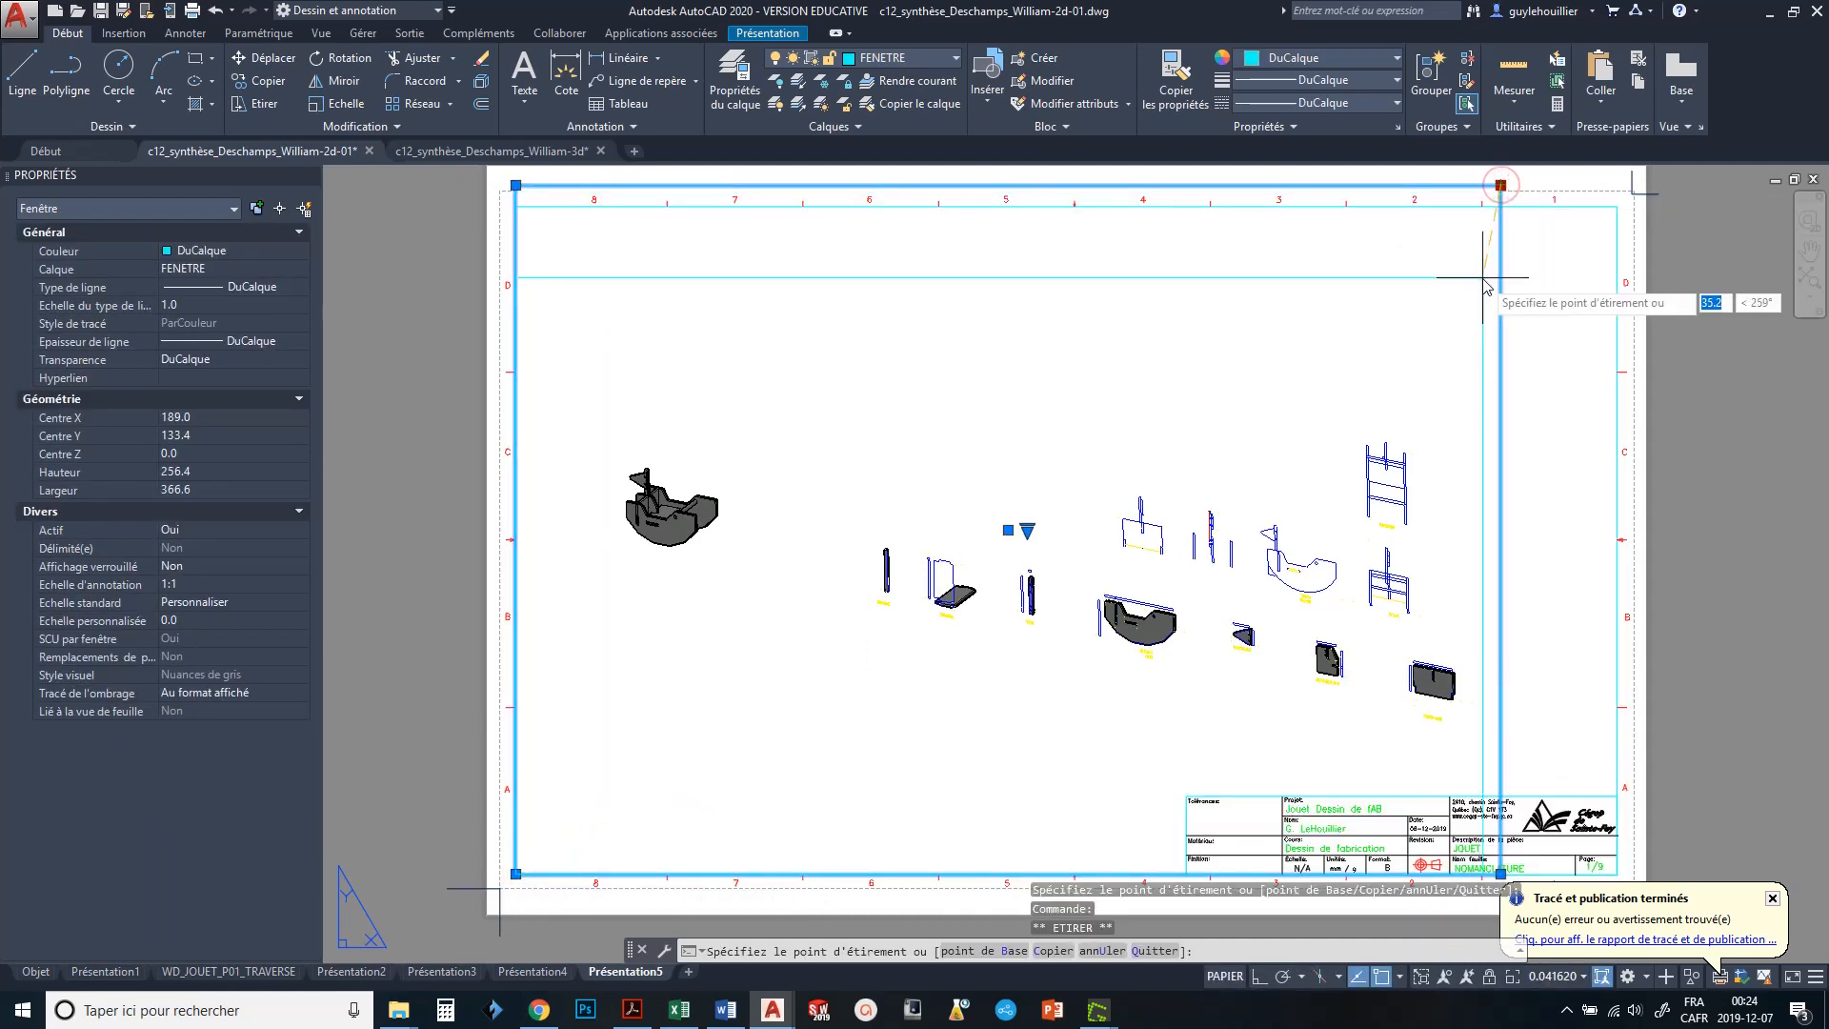
click(1500, 305)
key(Escape)
key(Escape)
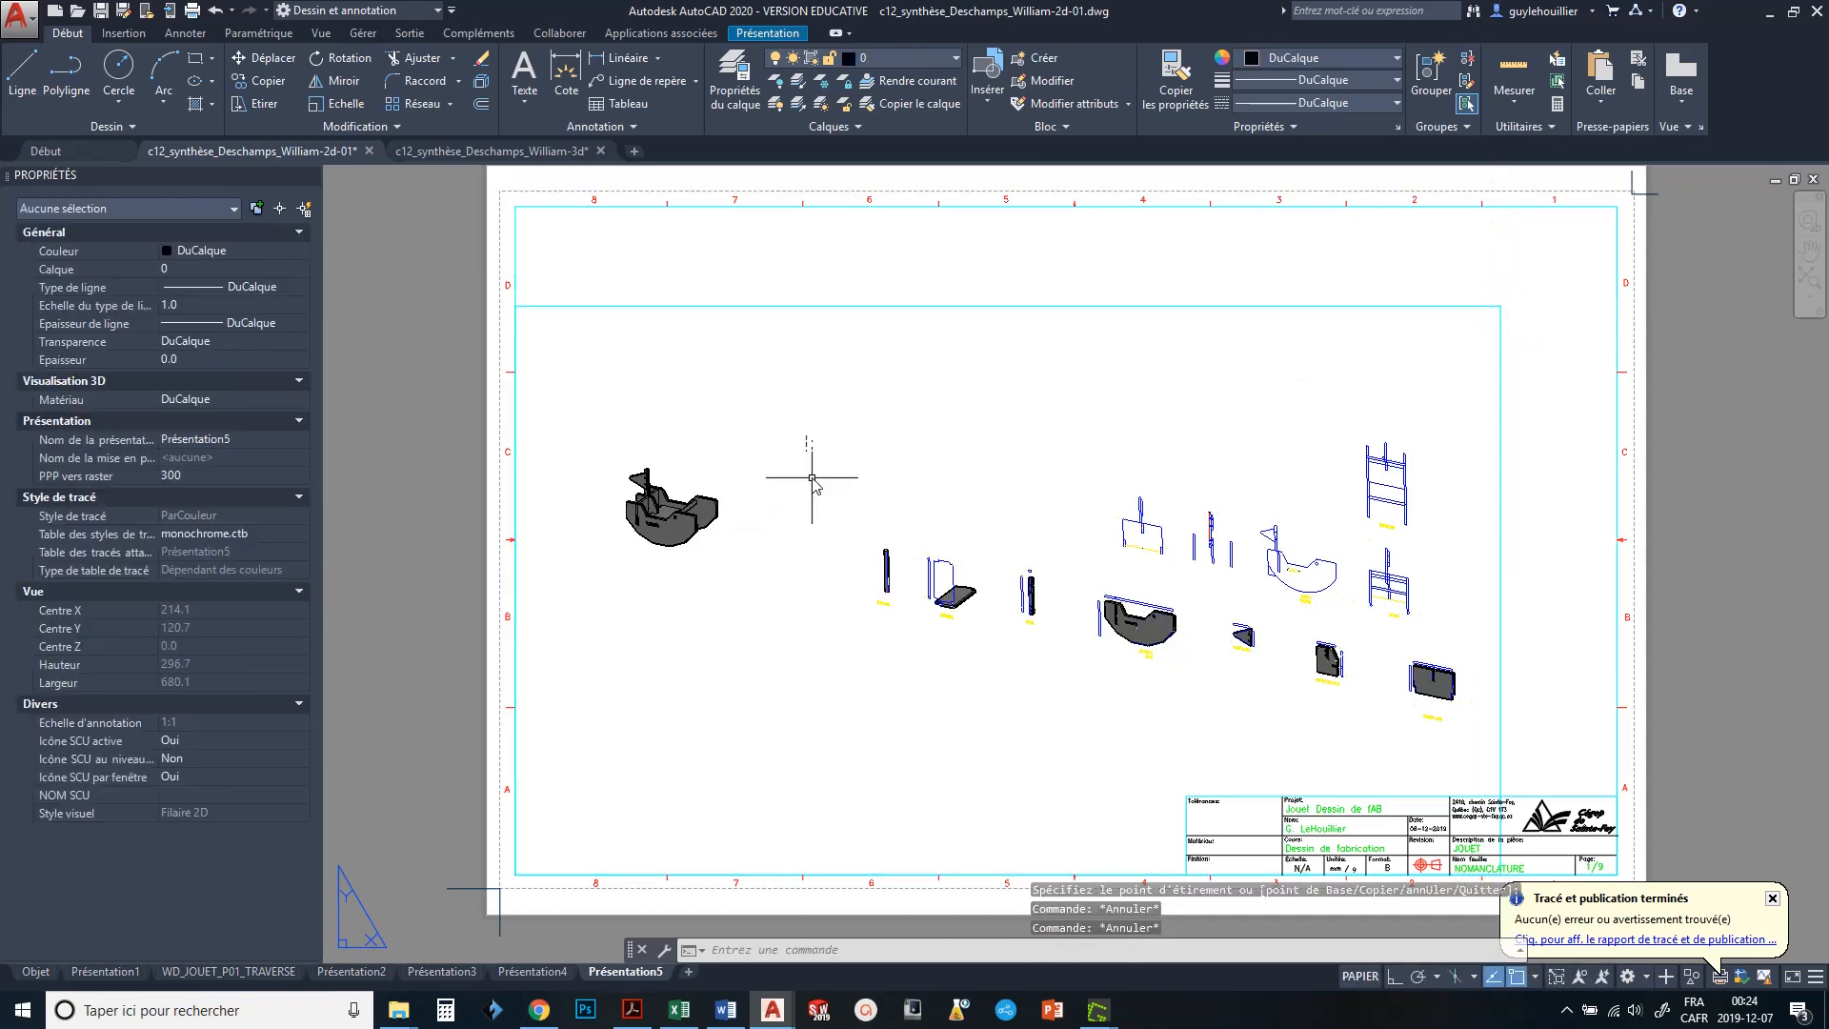
- Activate the viewport and enlarge its view around the assembled toy
double_click(821, 480)
middle_drag(869, 515, 1000, 515)
scroll(905, 517, up, 3)
middle_drag(786, 518, 1025, 641)
scroll(977, 643, up, 1)
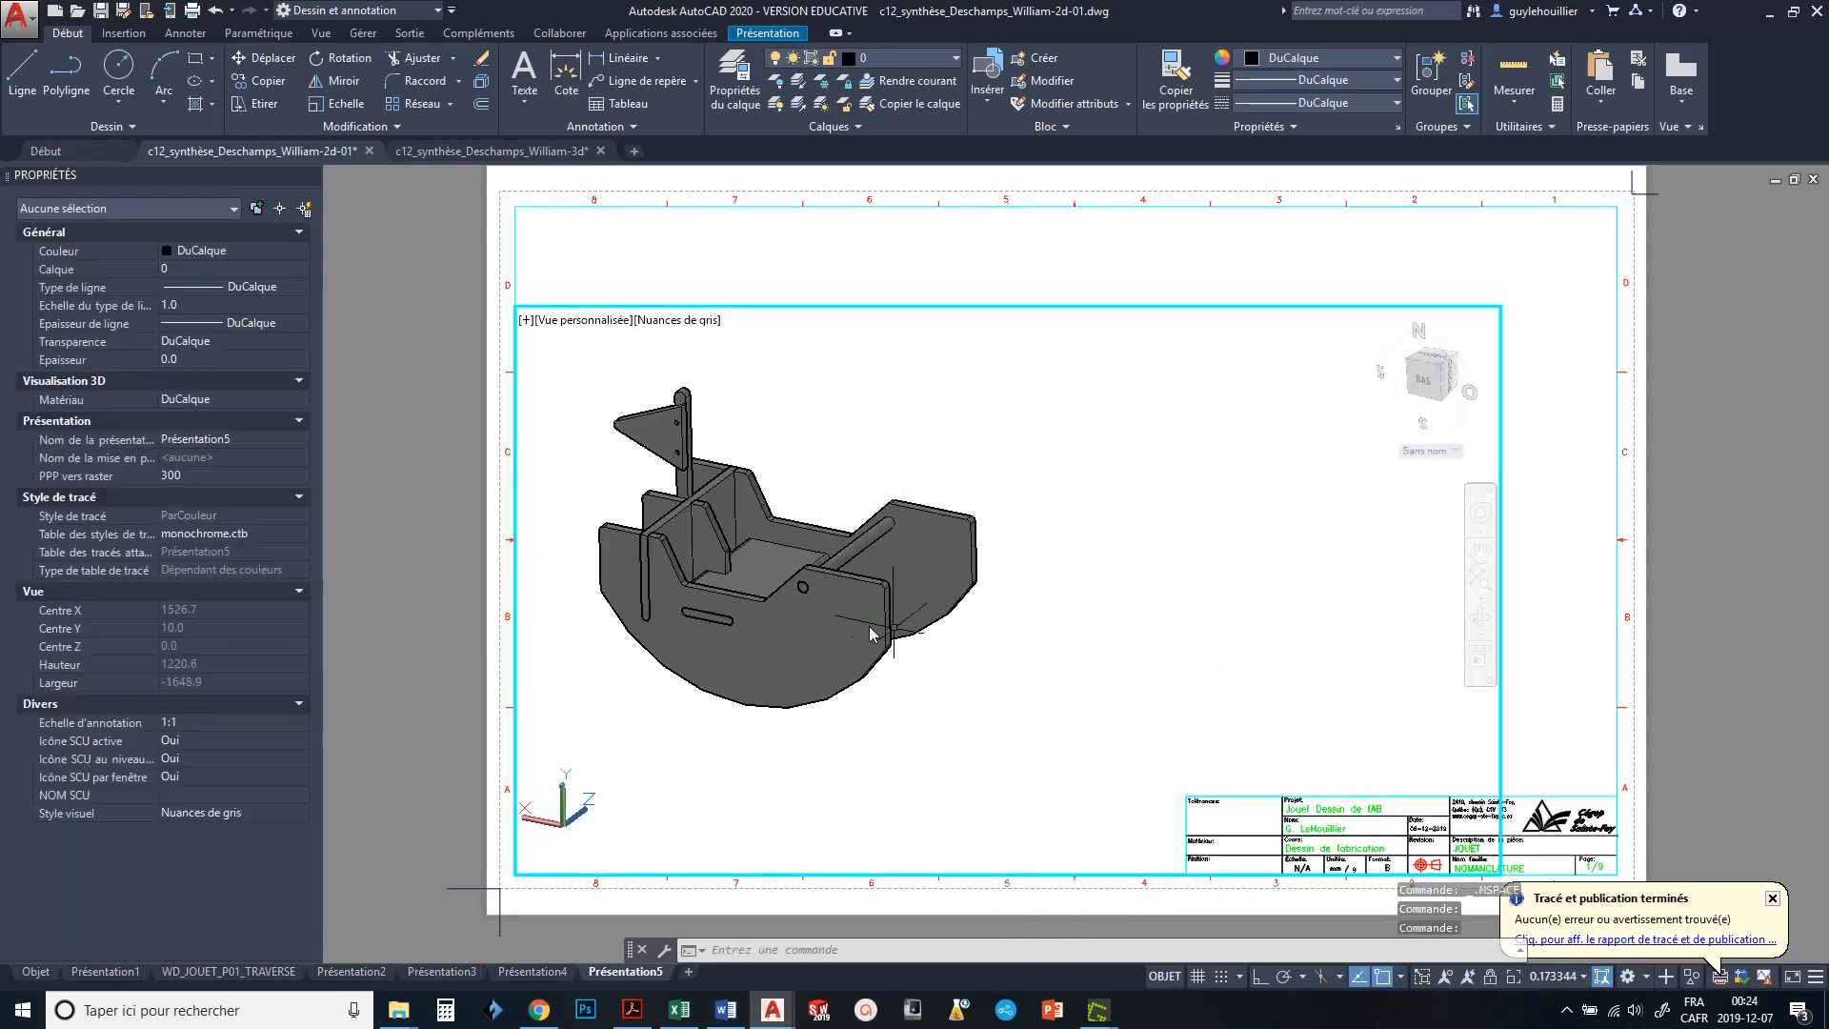
scroll(879, 632, up, 1)
middle_drag(907, 634, 997, 621)
scroll(1046, 695, up, 3)
scroll(1043, 690, down, 4)
drag(997, 621, 966, 643)
key(Escape)
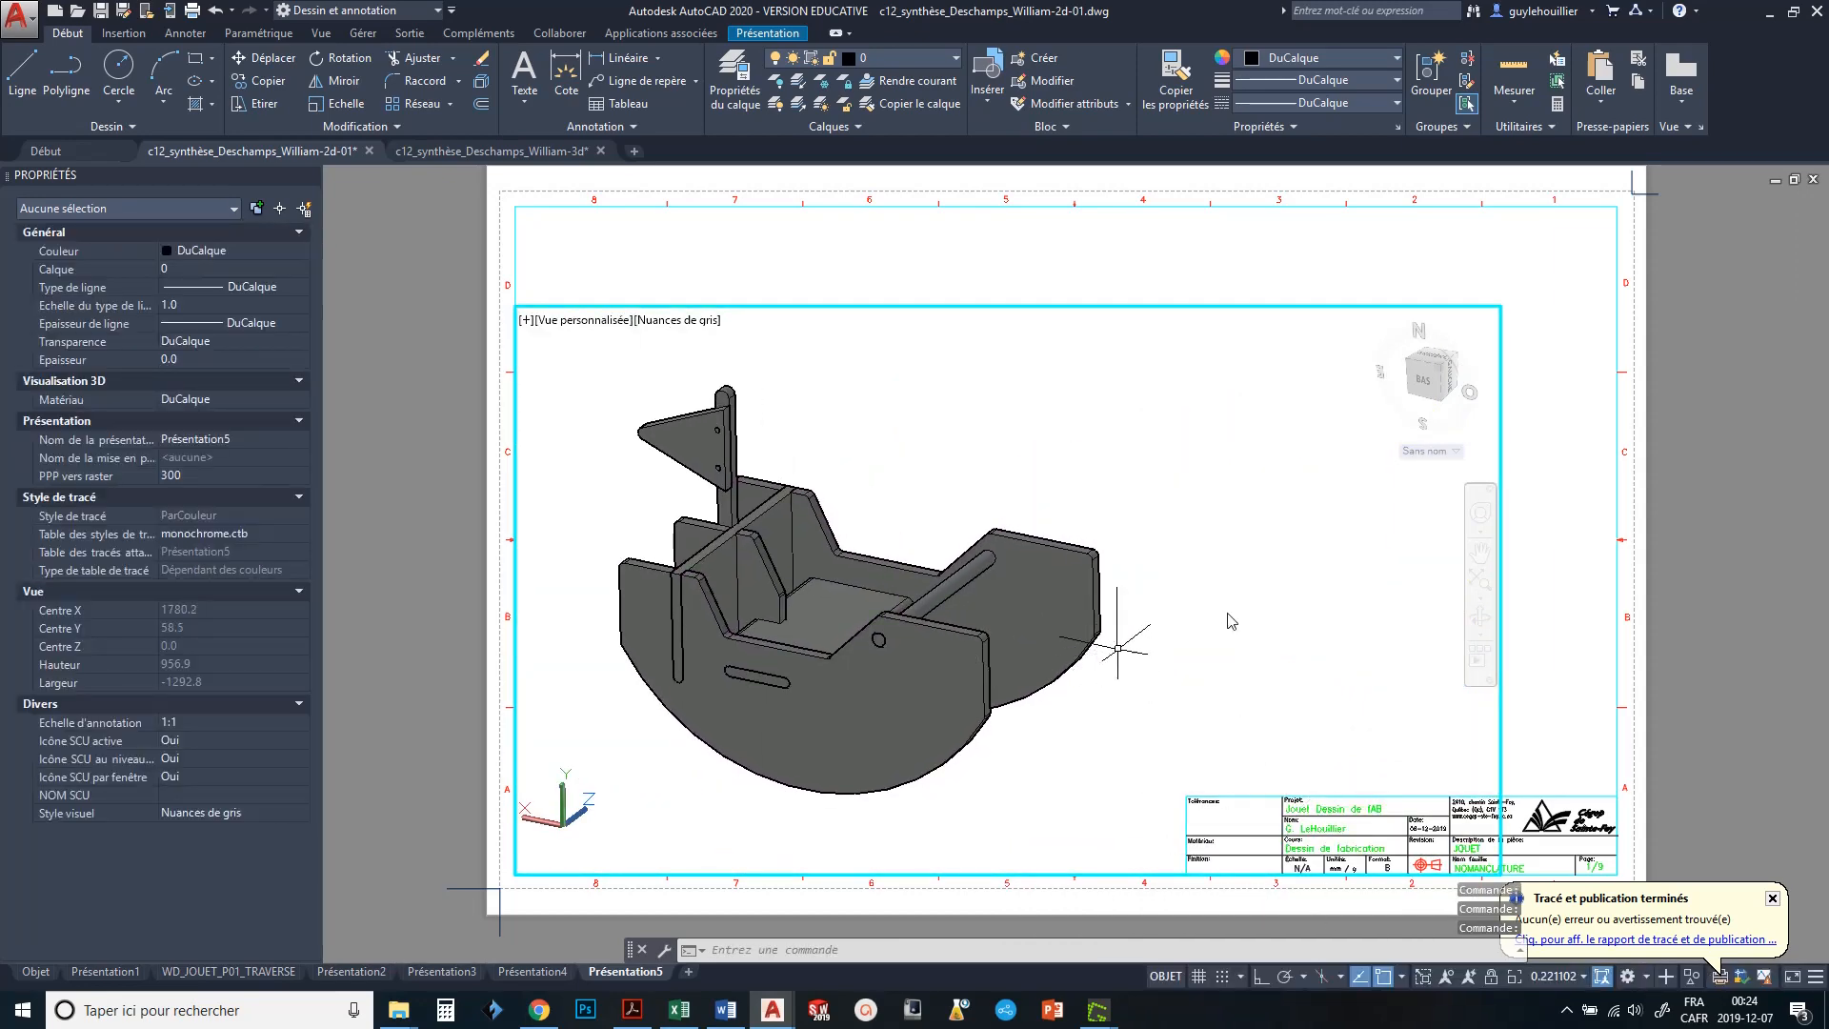
- Fit the assembled toy more tightly in the viewport with a window zoom and adjust its position inside the border
click(1481, 598)
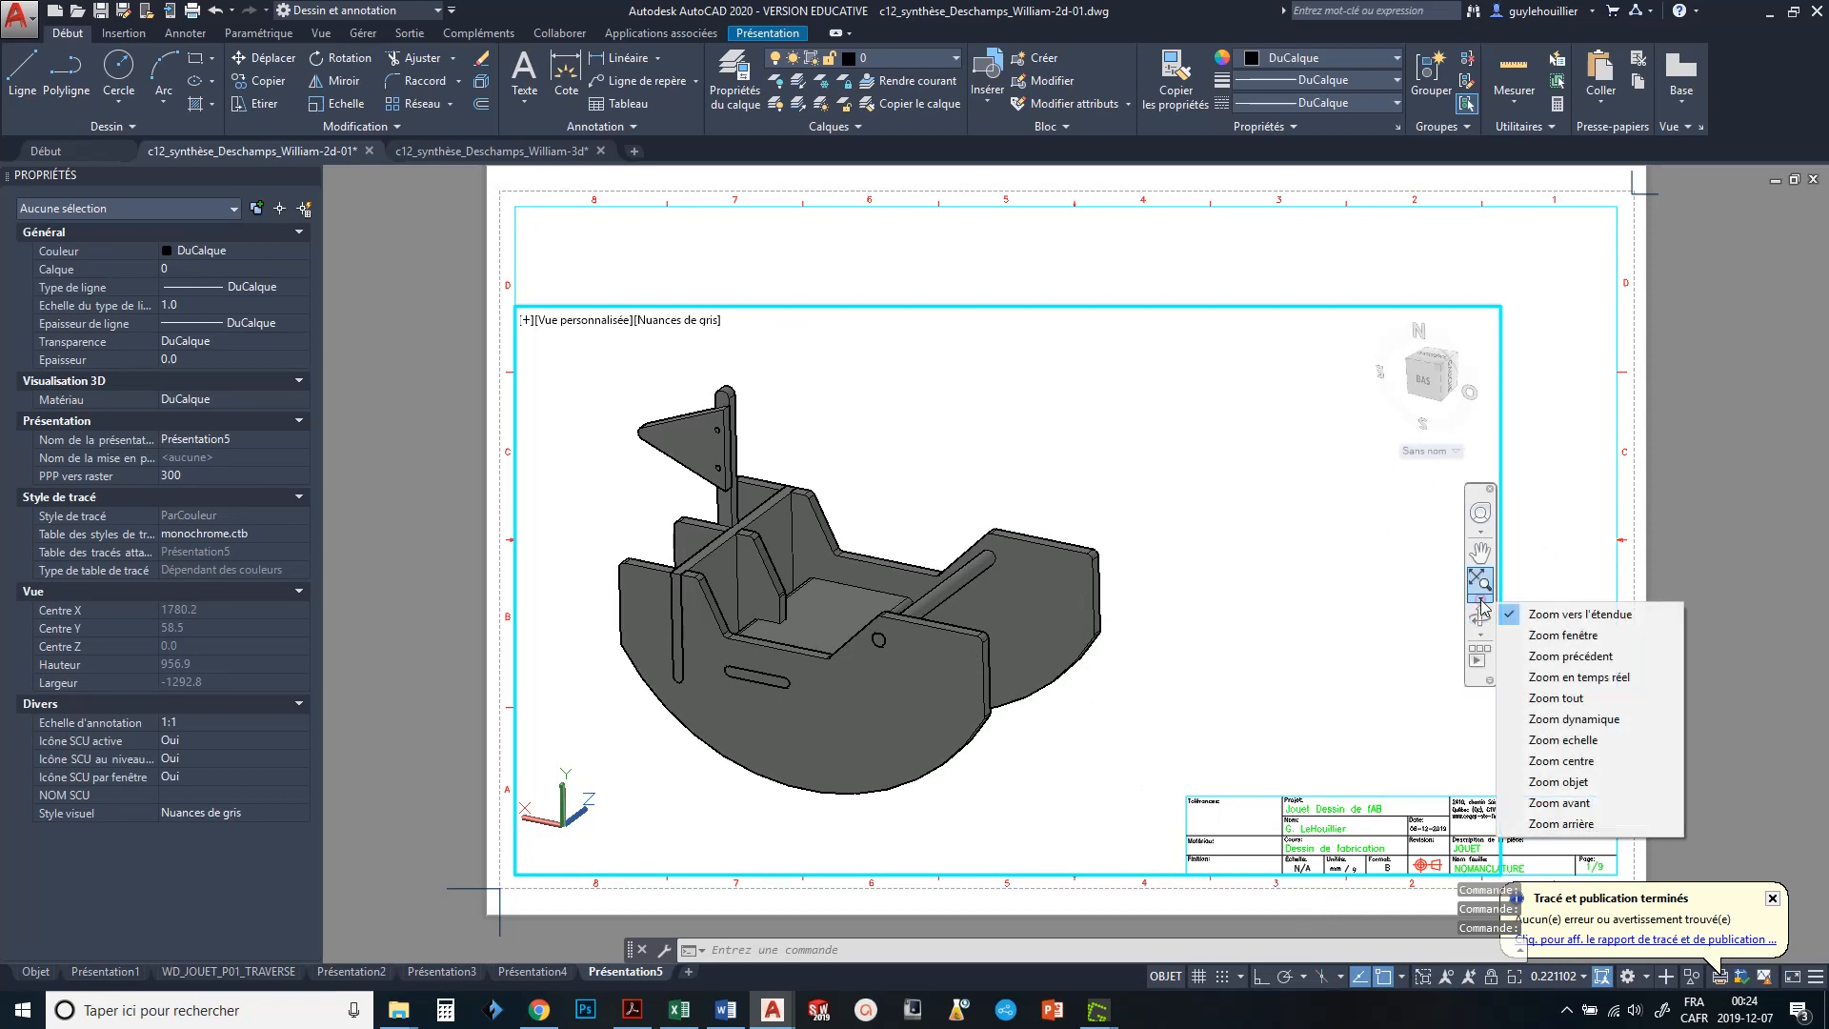
click(1558, 638)
click(573, 363)
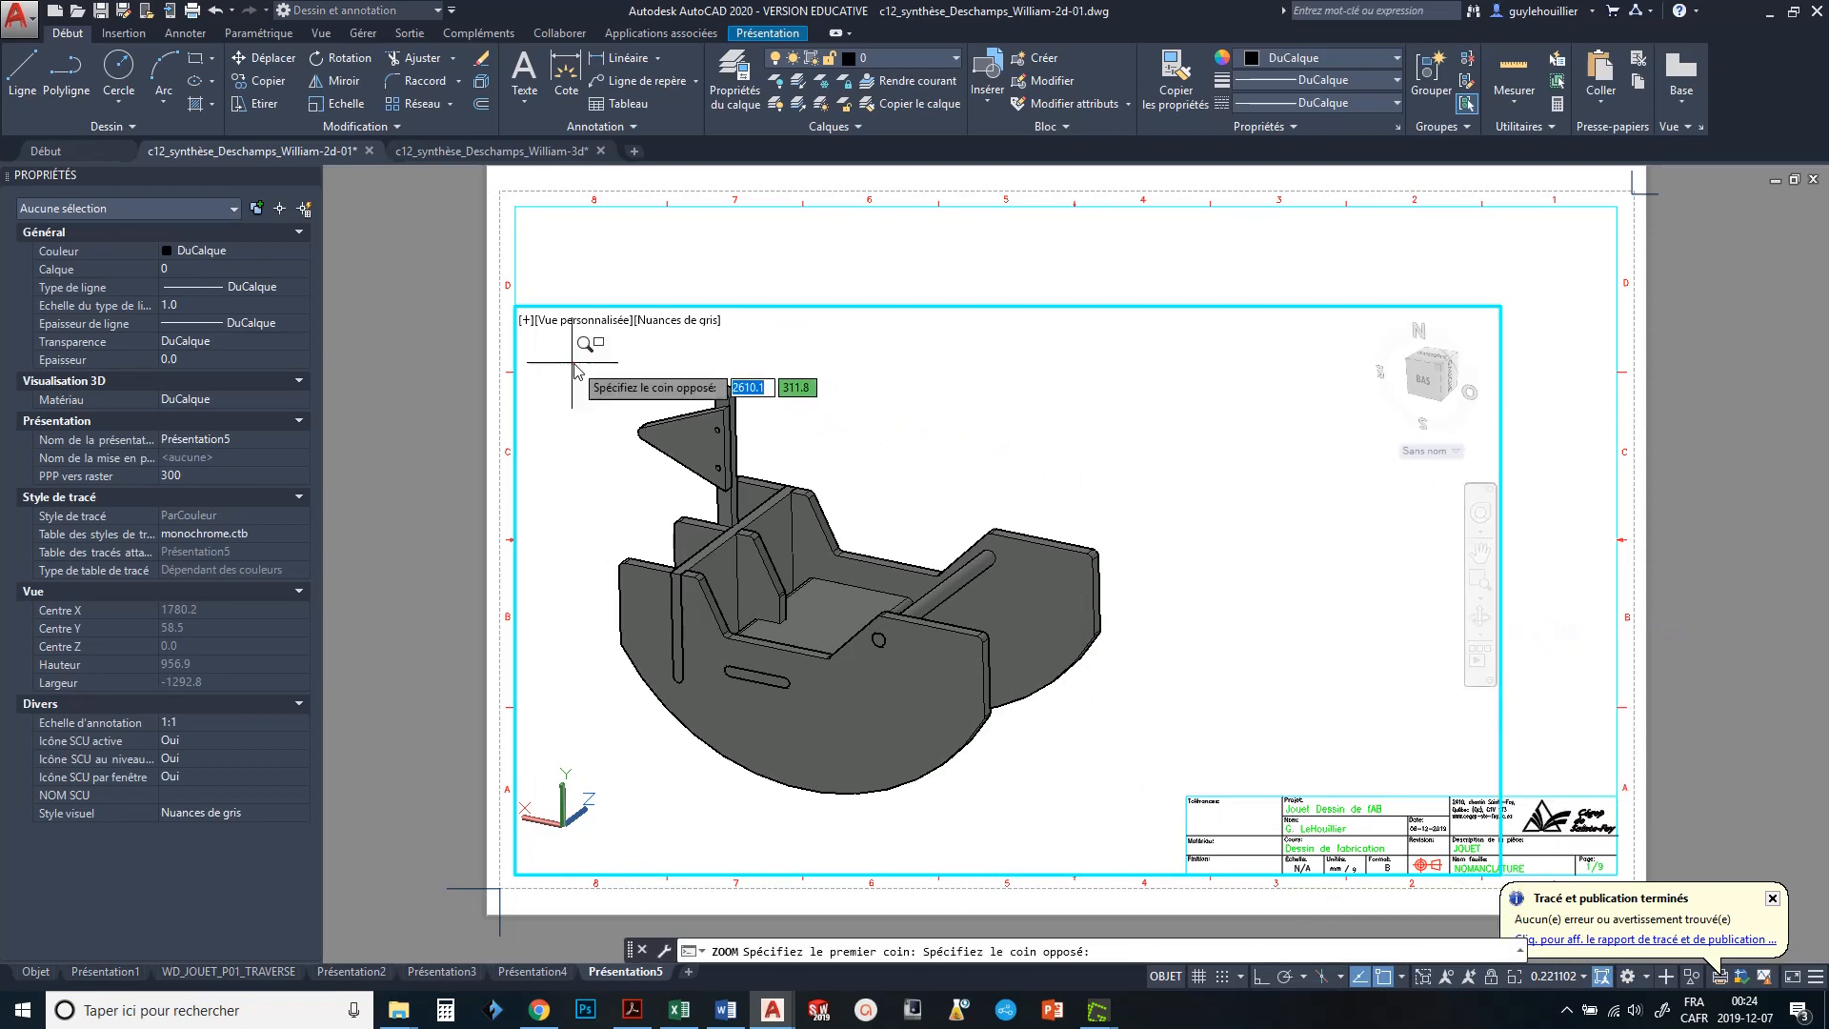
click(1155, 848)
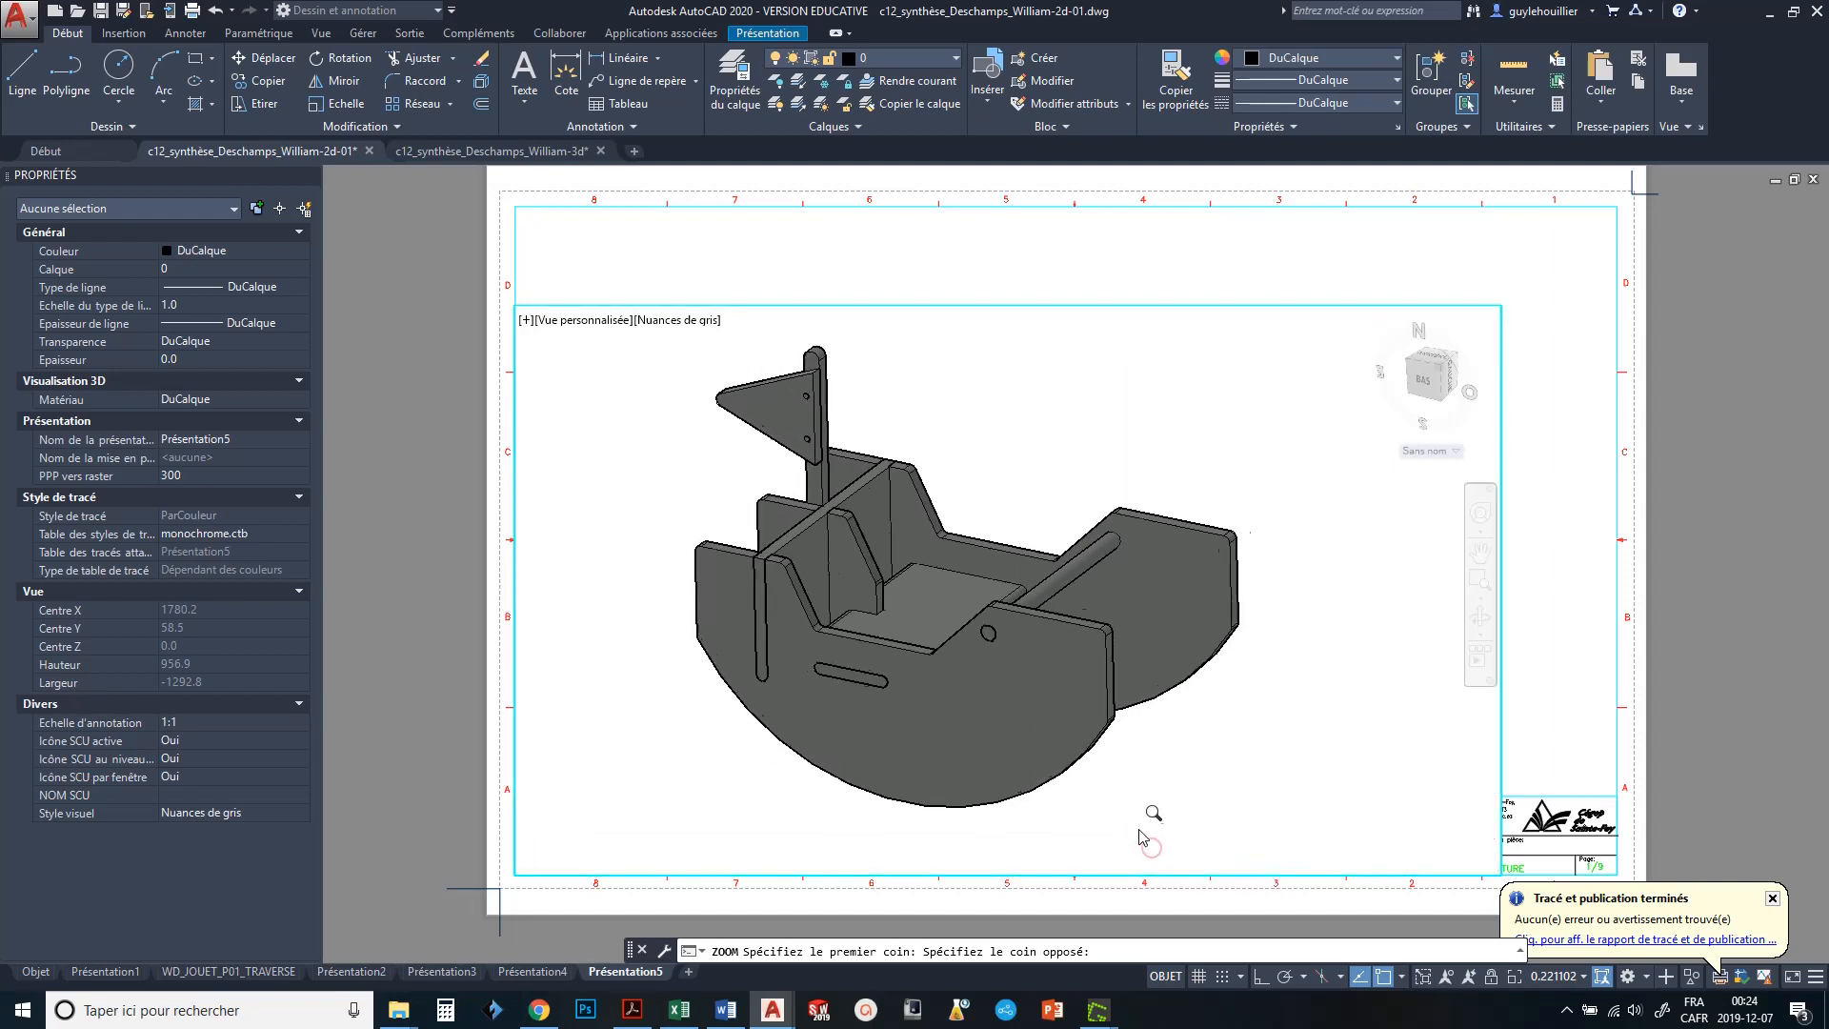
shift+middle_drag(1032, 408, 905, 441)
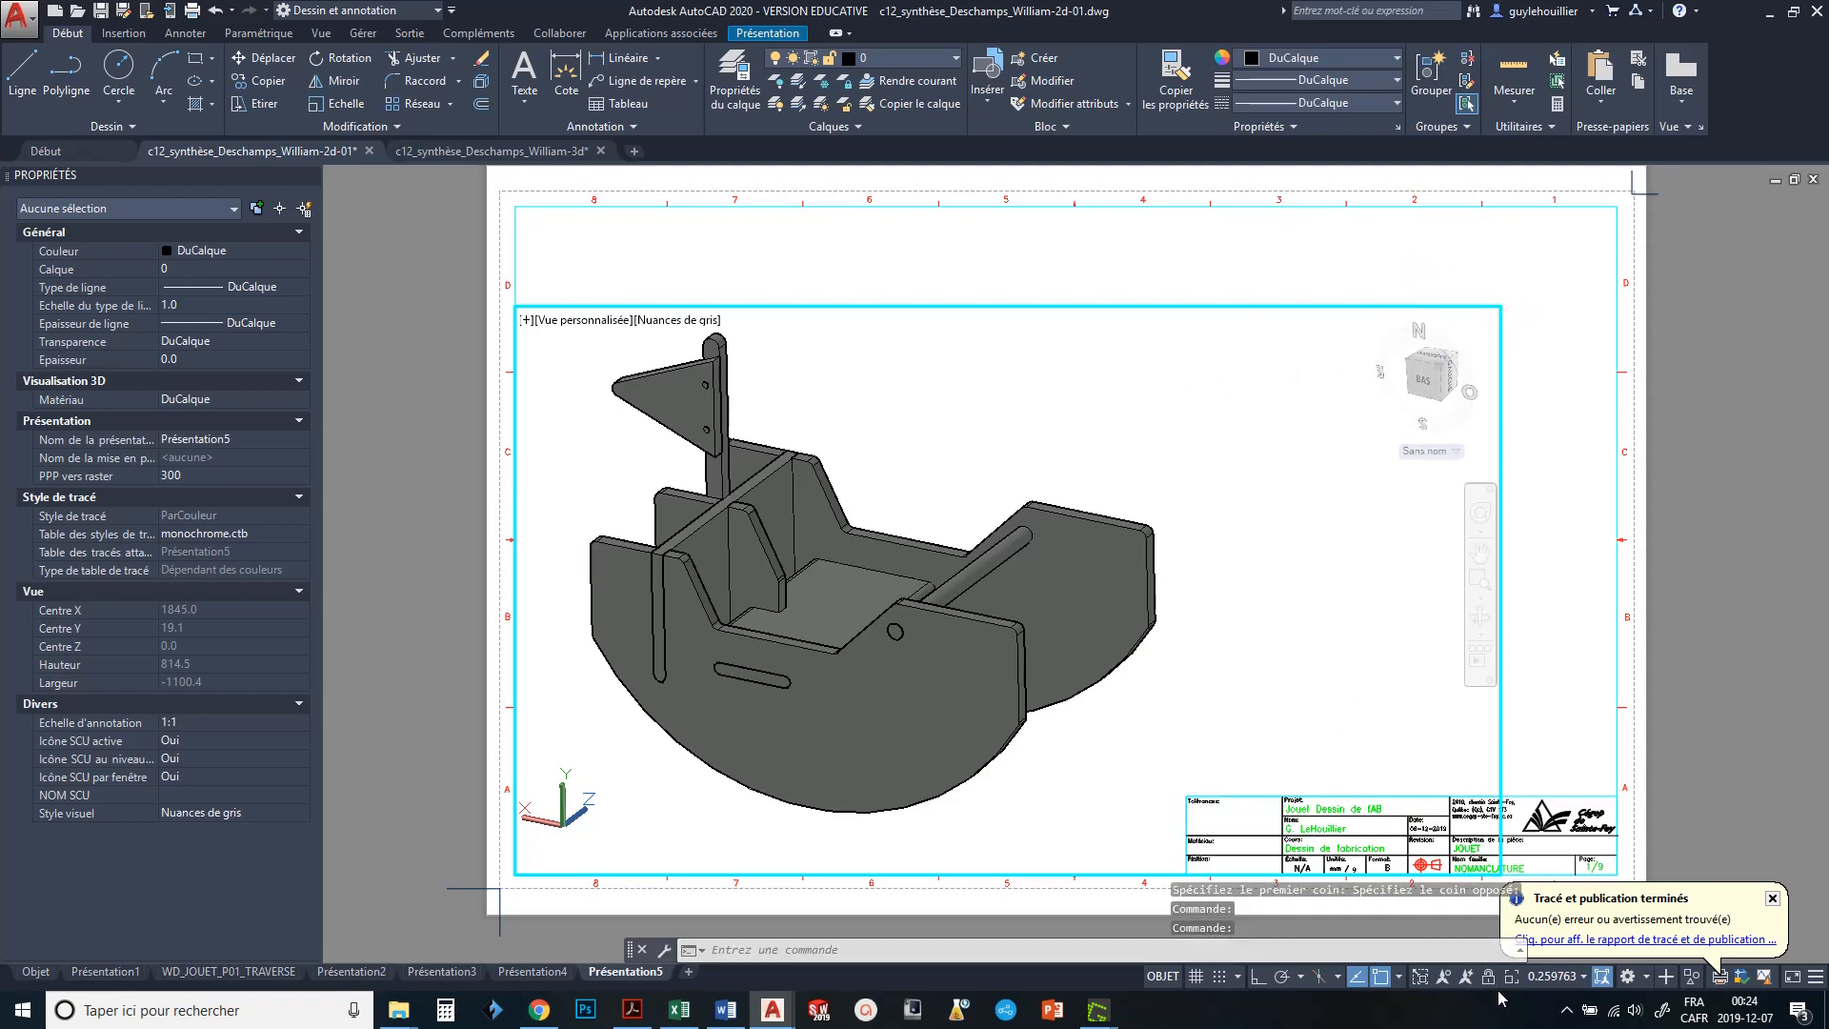
middle_drag(895, 413, 936, 410)
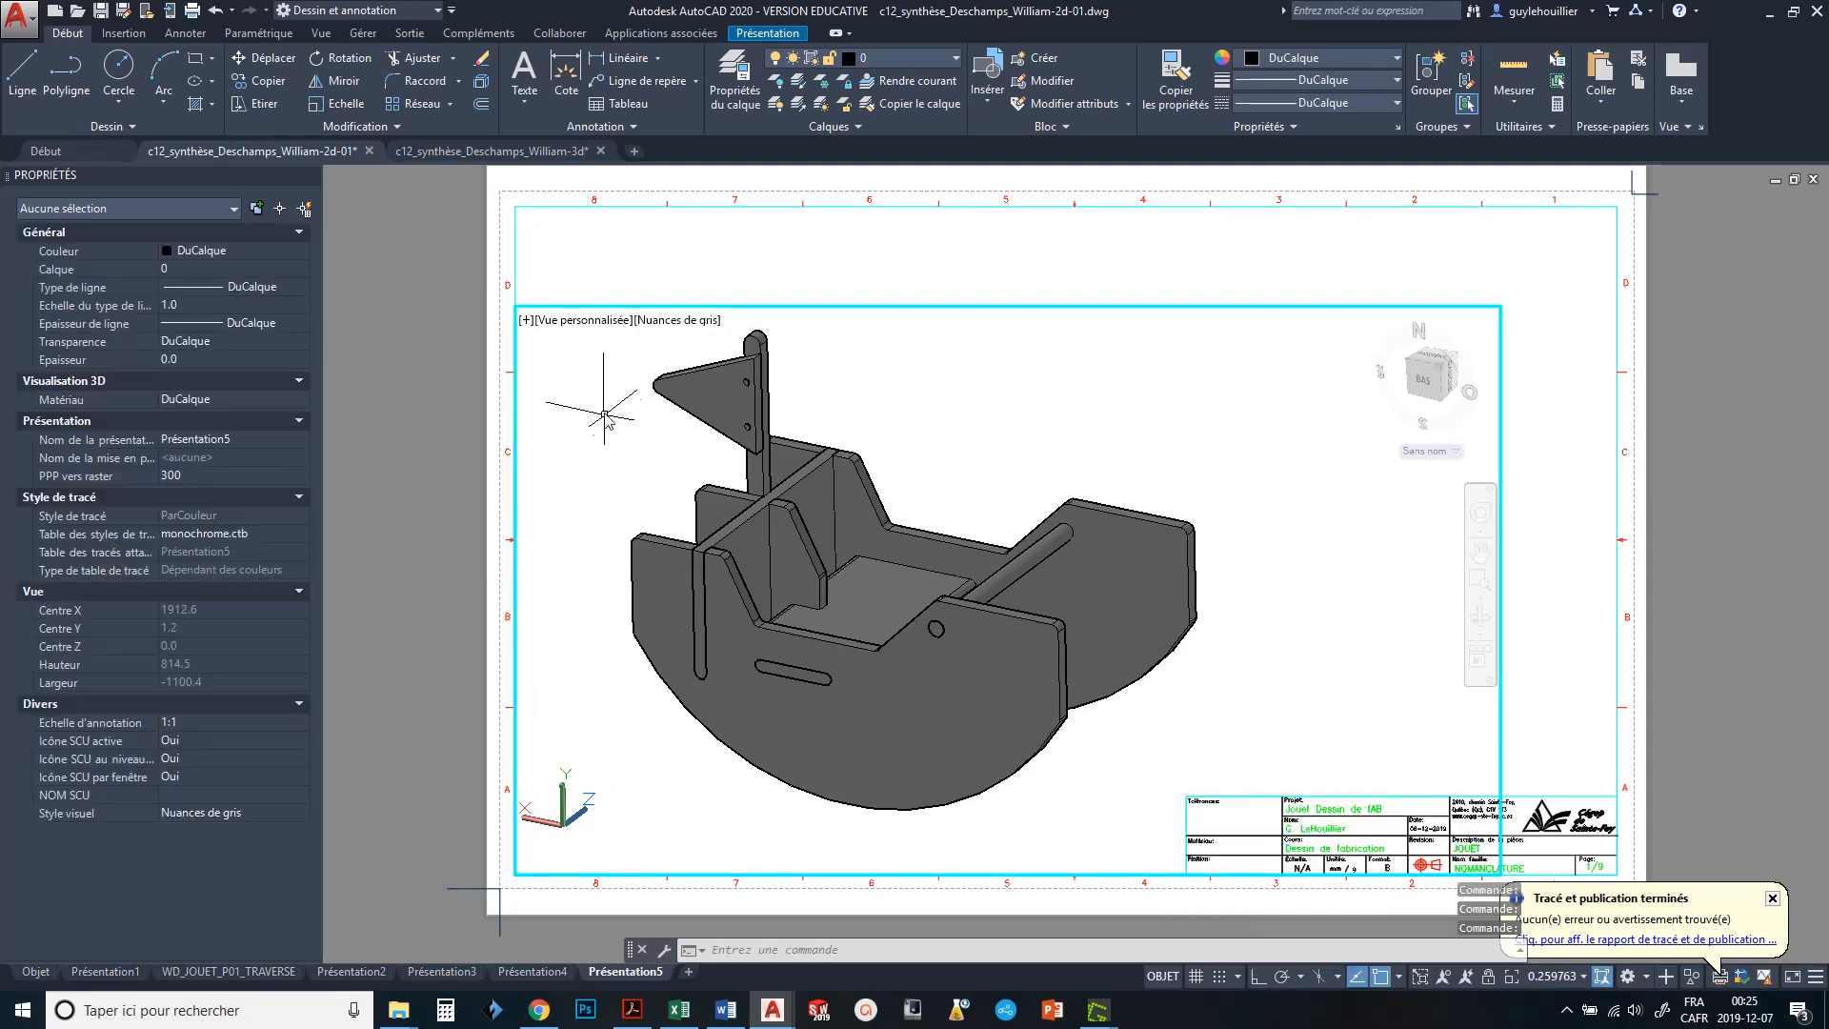
drag(994, 458, 1007, 456)
middle_drag(994, 458, 1031, 463)
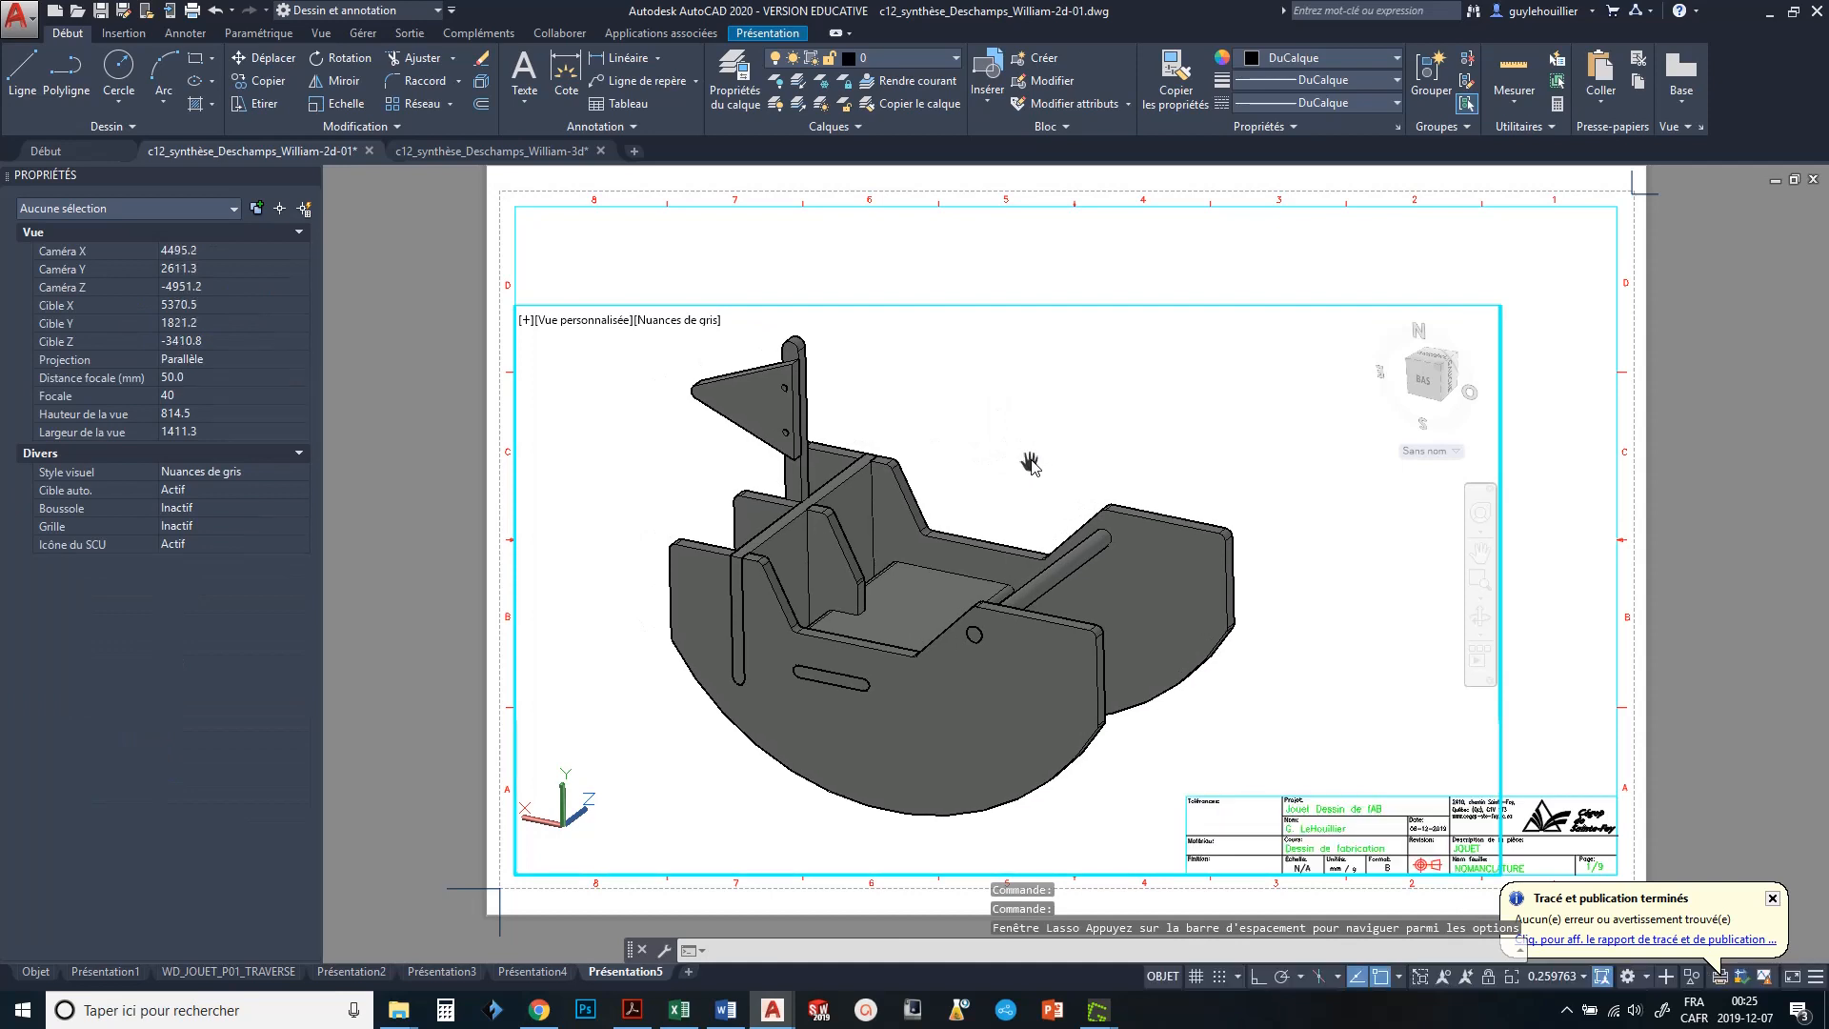
- Lock the display of the viewport showing the assembled toy
click(1490, 981)
mouse_move(1290, 640)
middle_down()
mouse_move(1417, 625)
mouse_move(1278, 646)
middle_up()
middle_drag(1127, 487, 1039, 478)
- Turn off the FENETRE layer
click(956, 60)
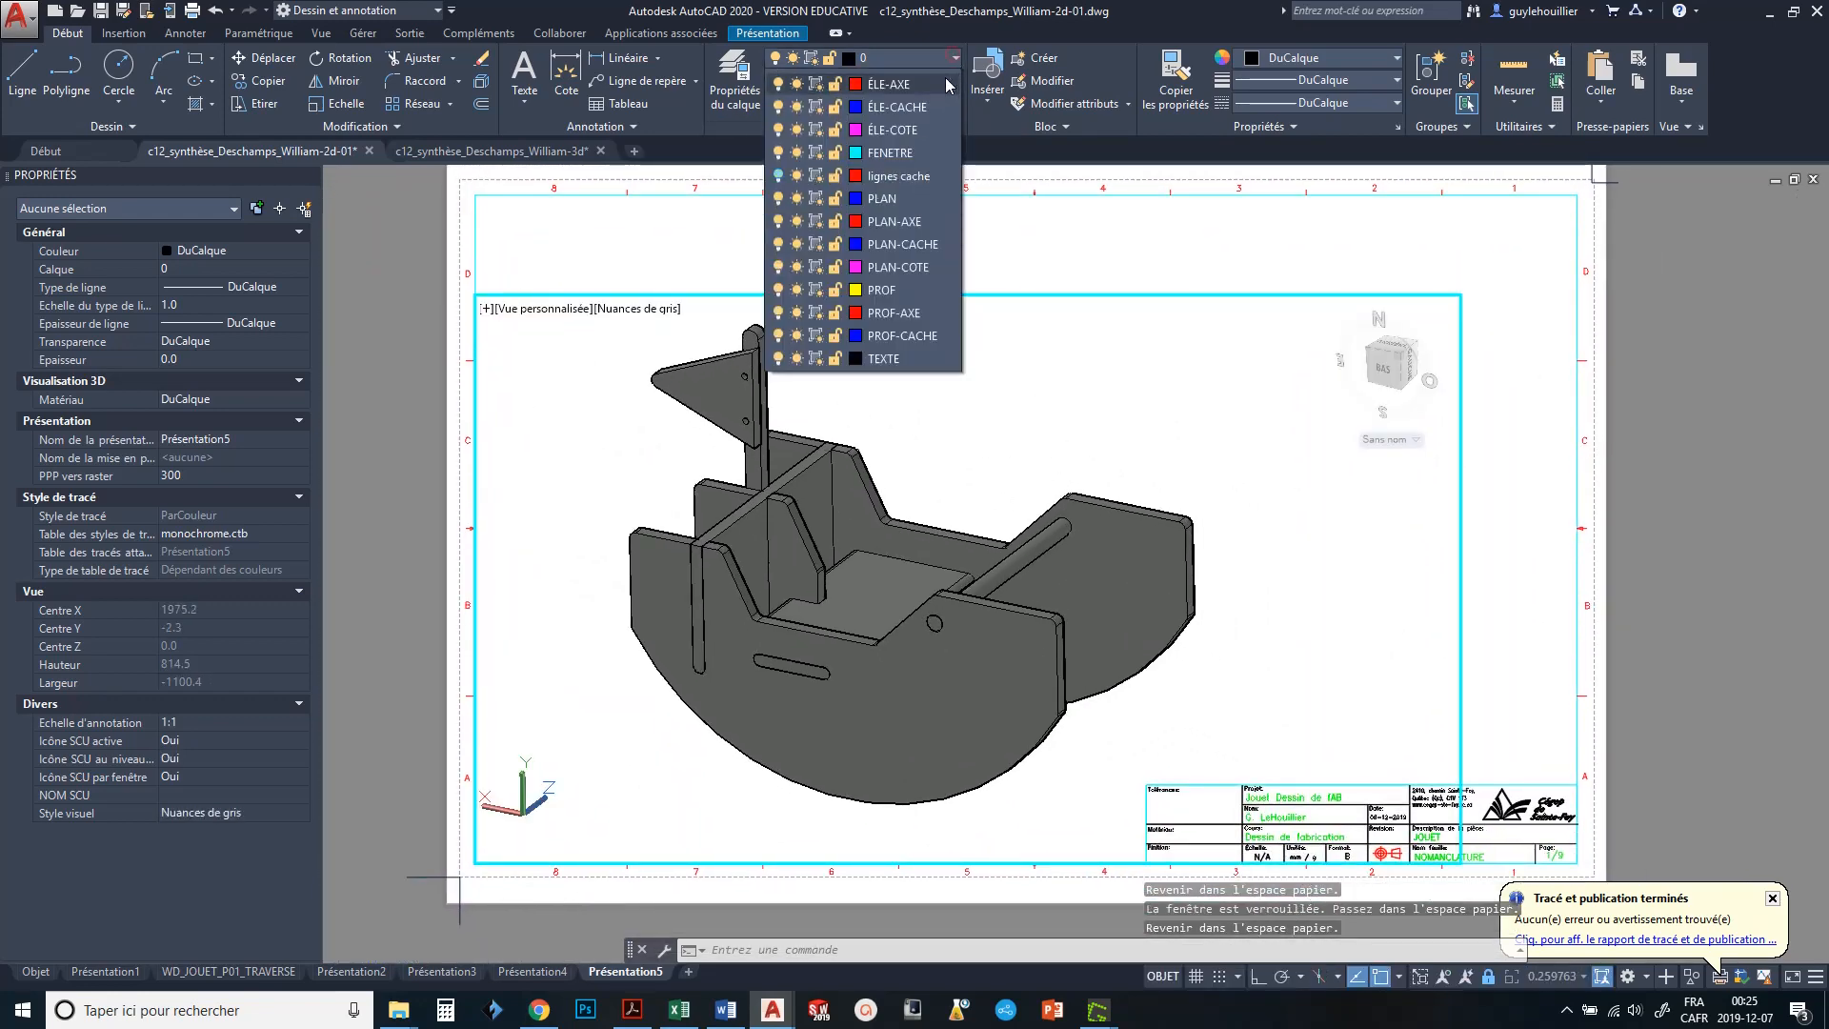
click(779, 539)
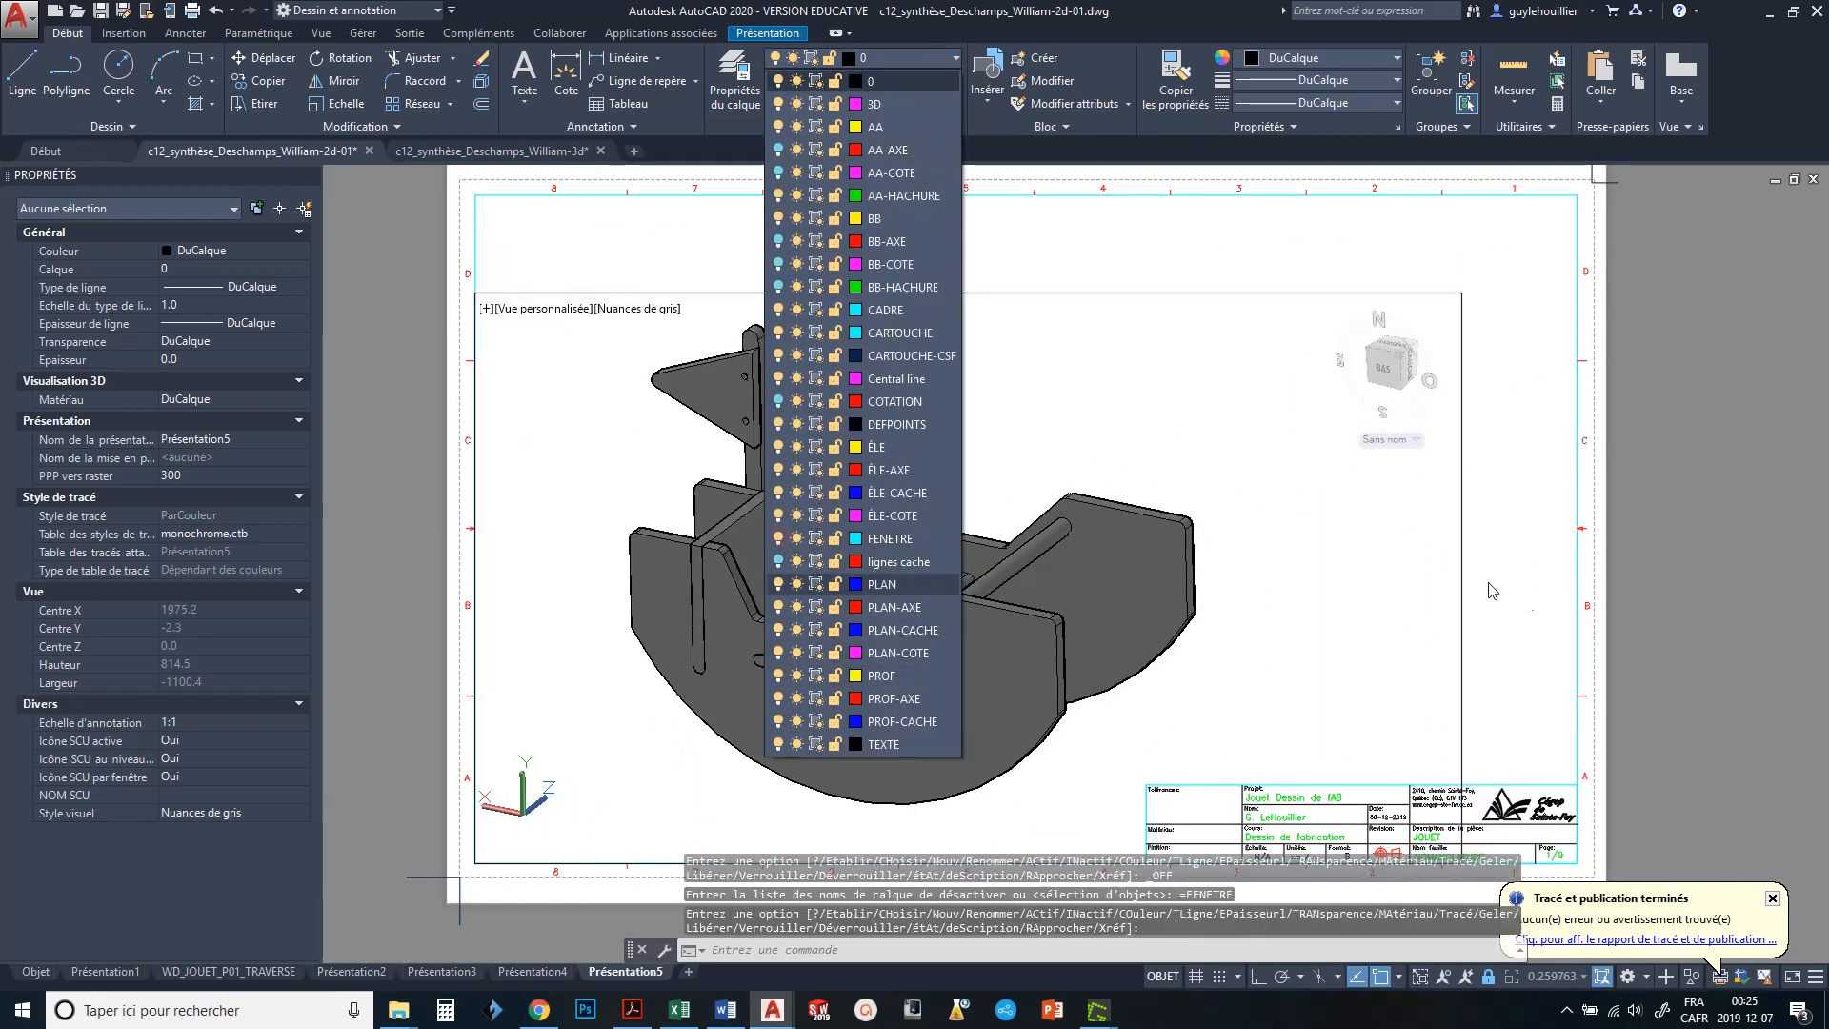
click(1524, 603)
middle_drag(935, 511, 880, 508)
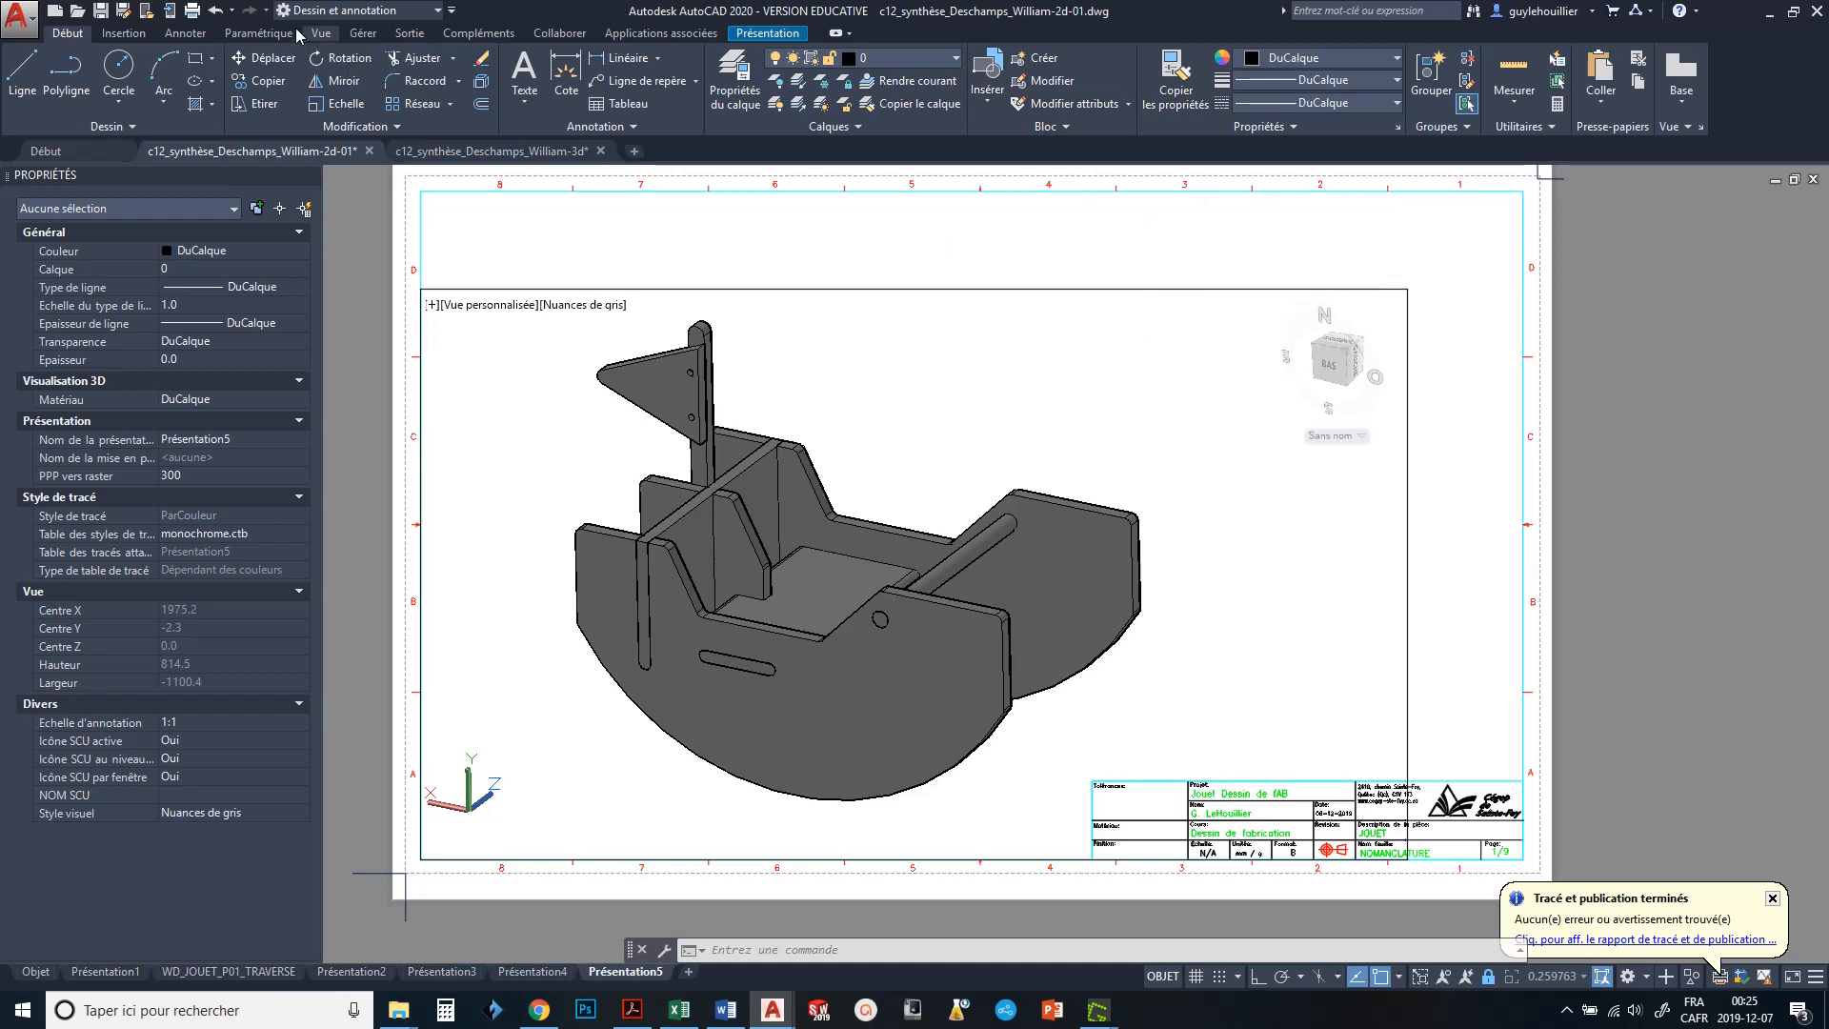
click(188, 38)
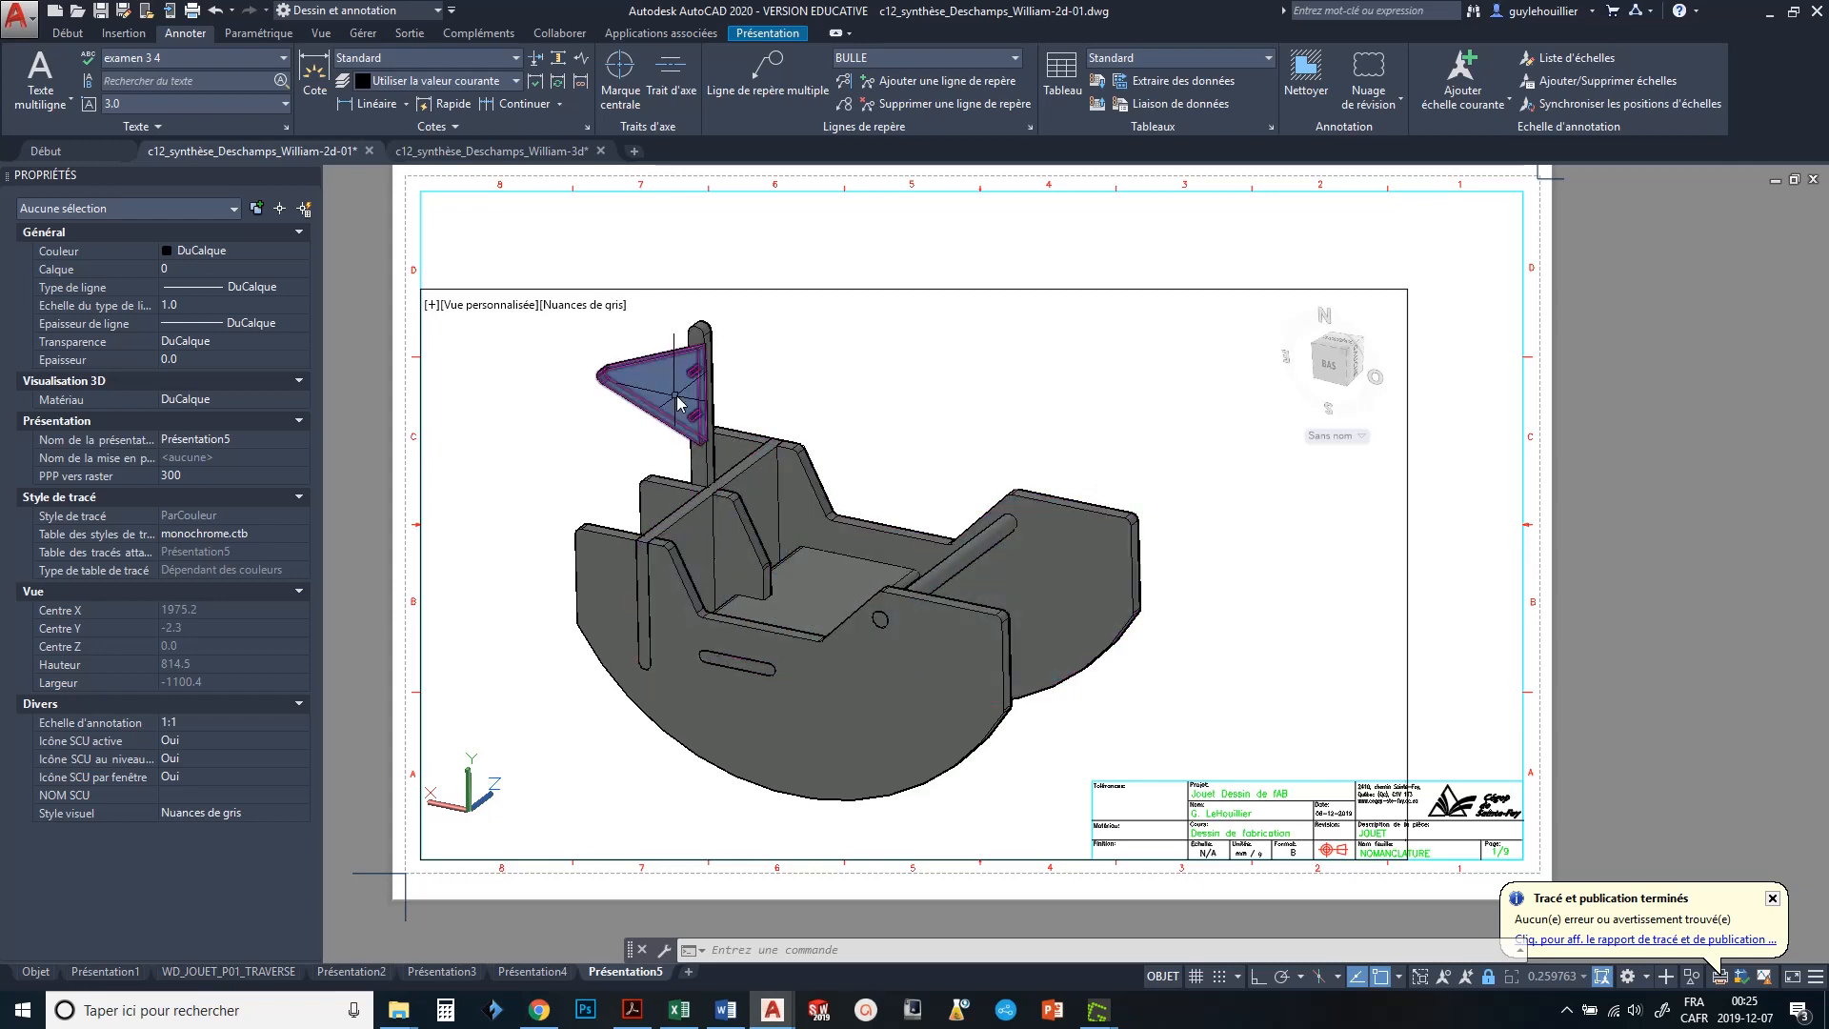
click(1062, 76)
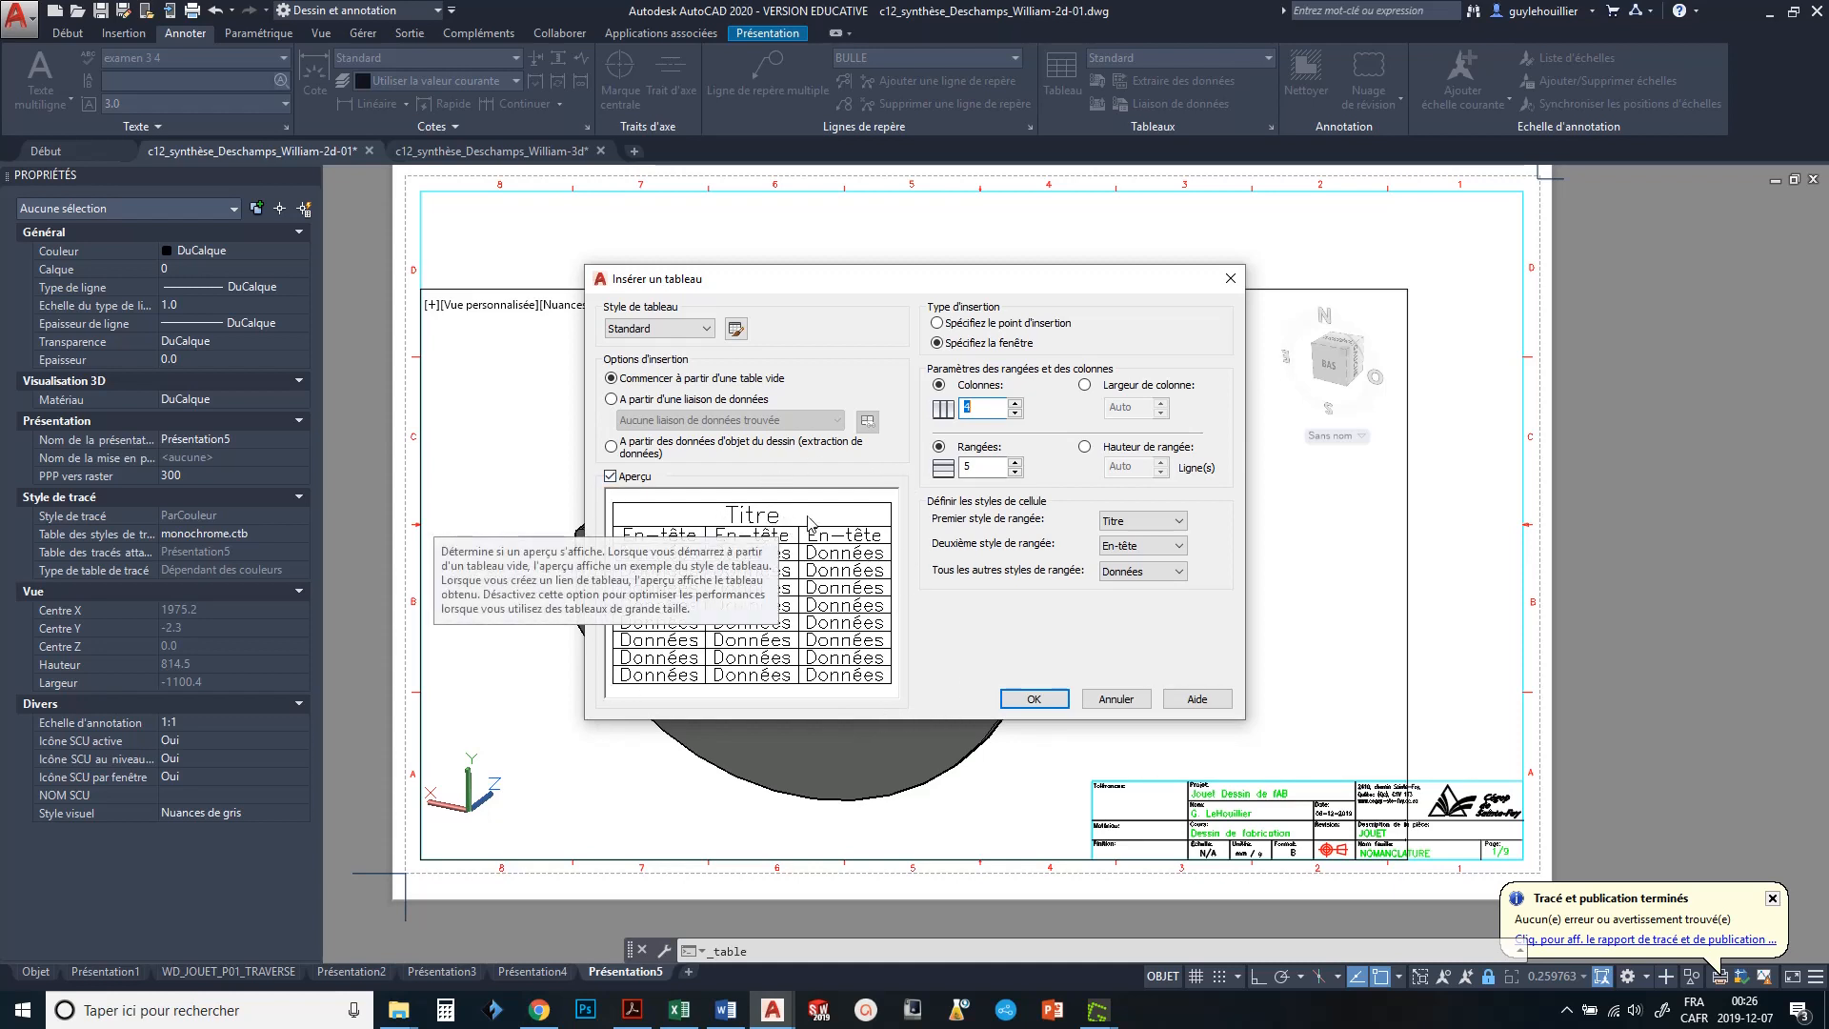
click(1179, 520)
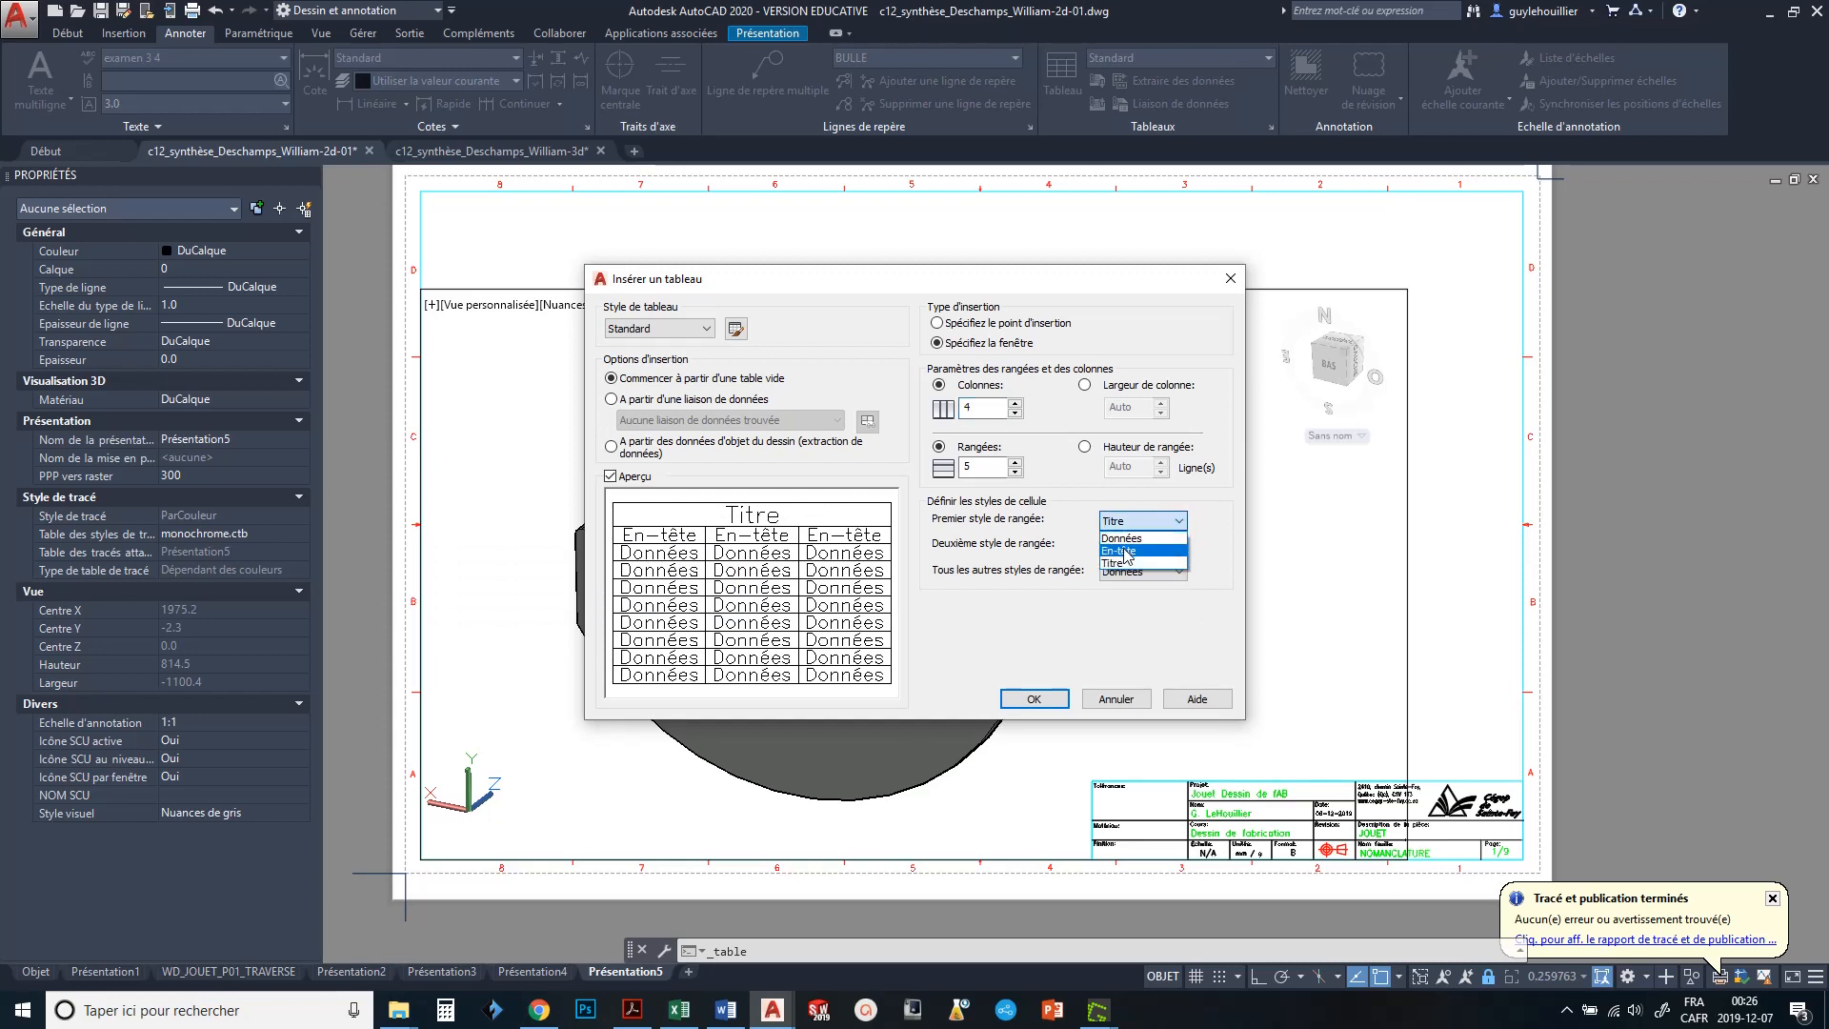
click(1125, 551)
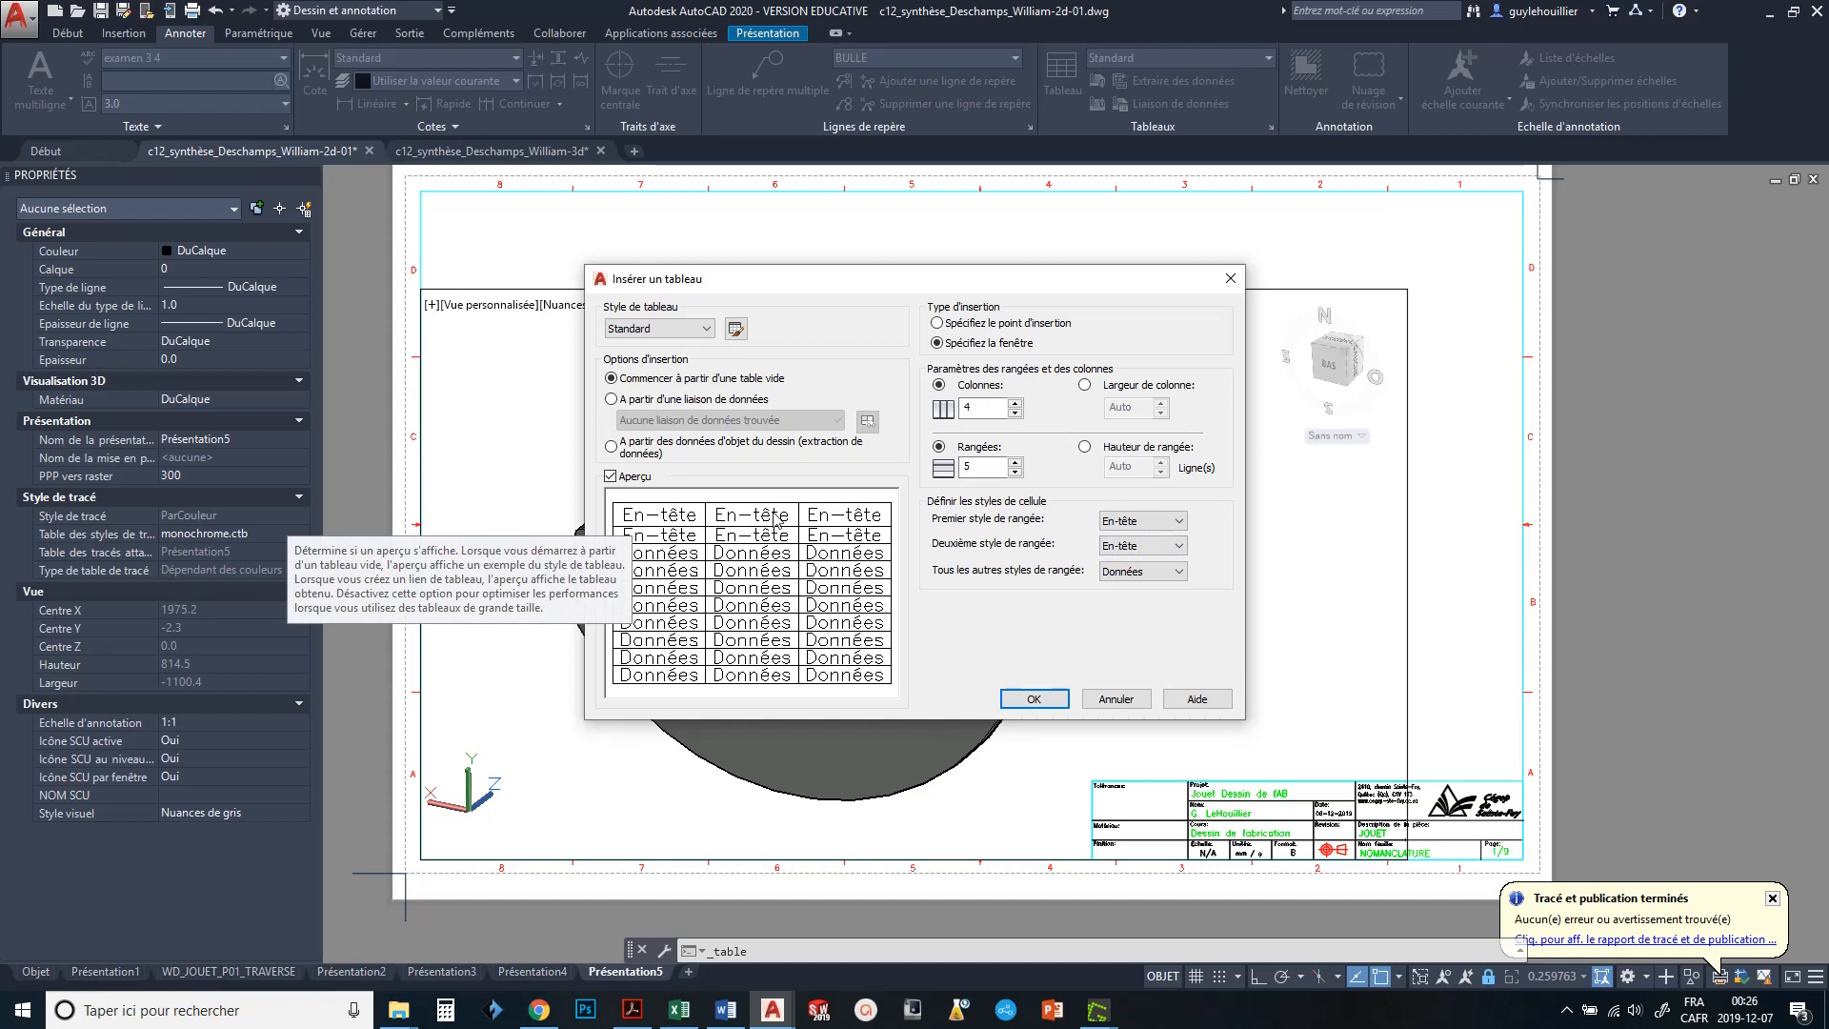
click(1181, 546)
click(1129, 562)
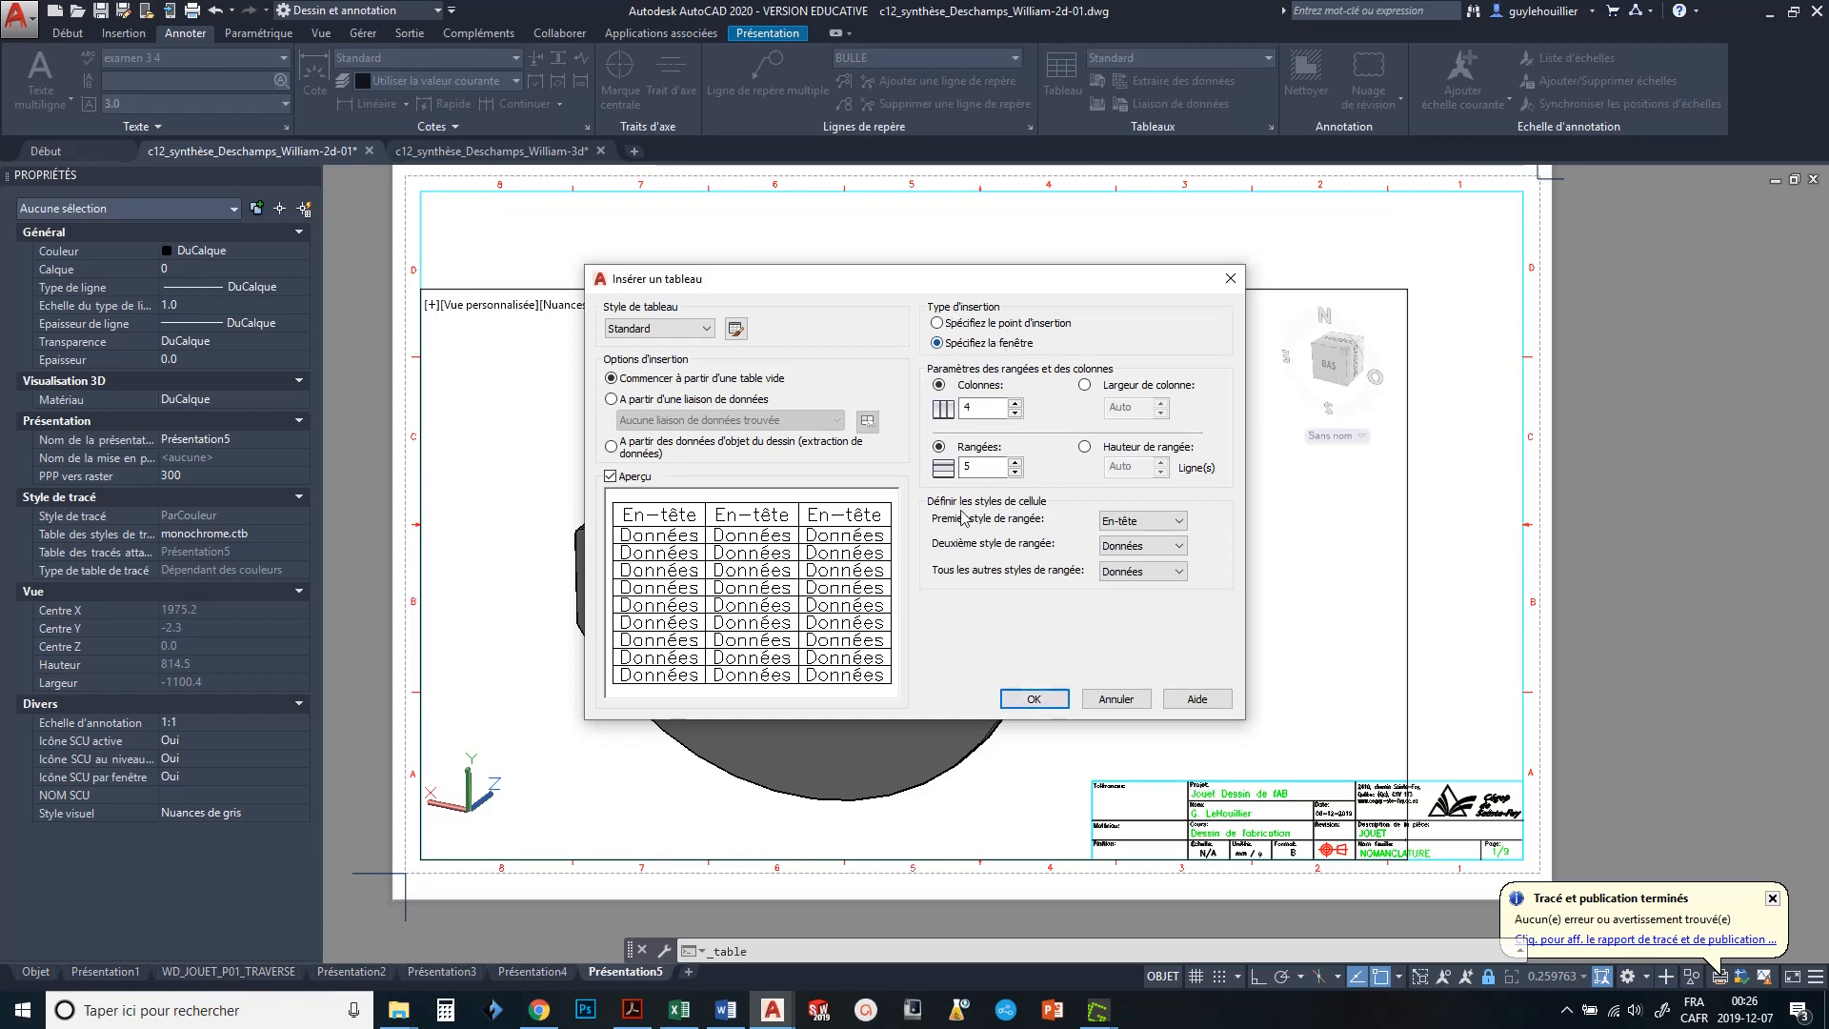
click(1016, 696)
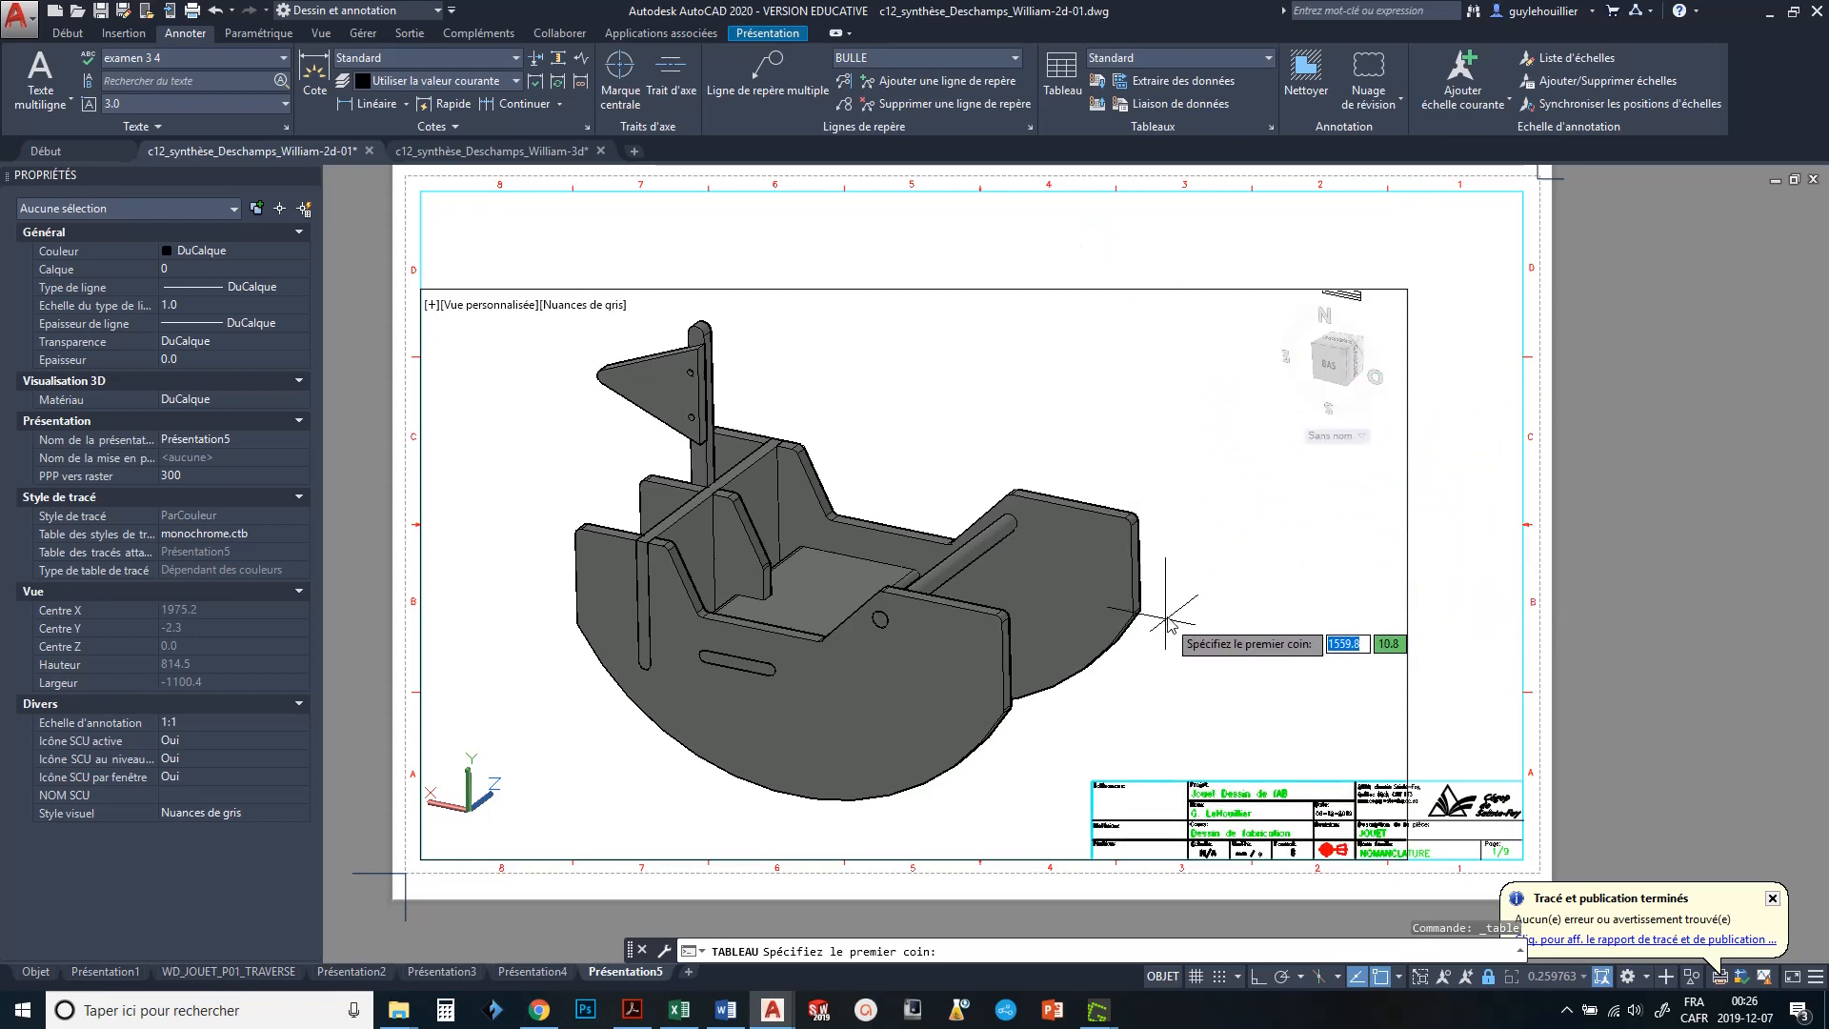
- Return to paper space and start a new table with En-tête as first-row style and Données as second-row style
click(1162, 976)
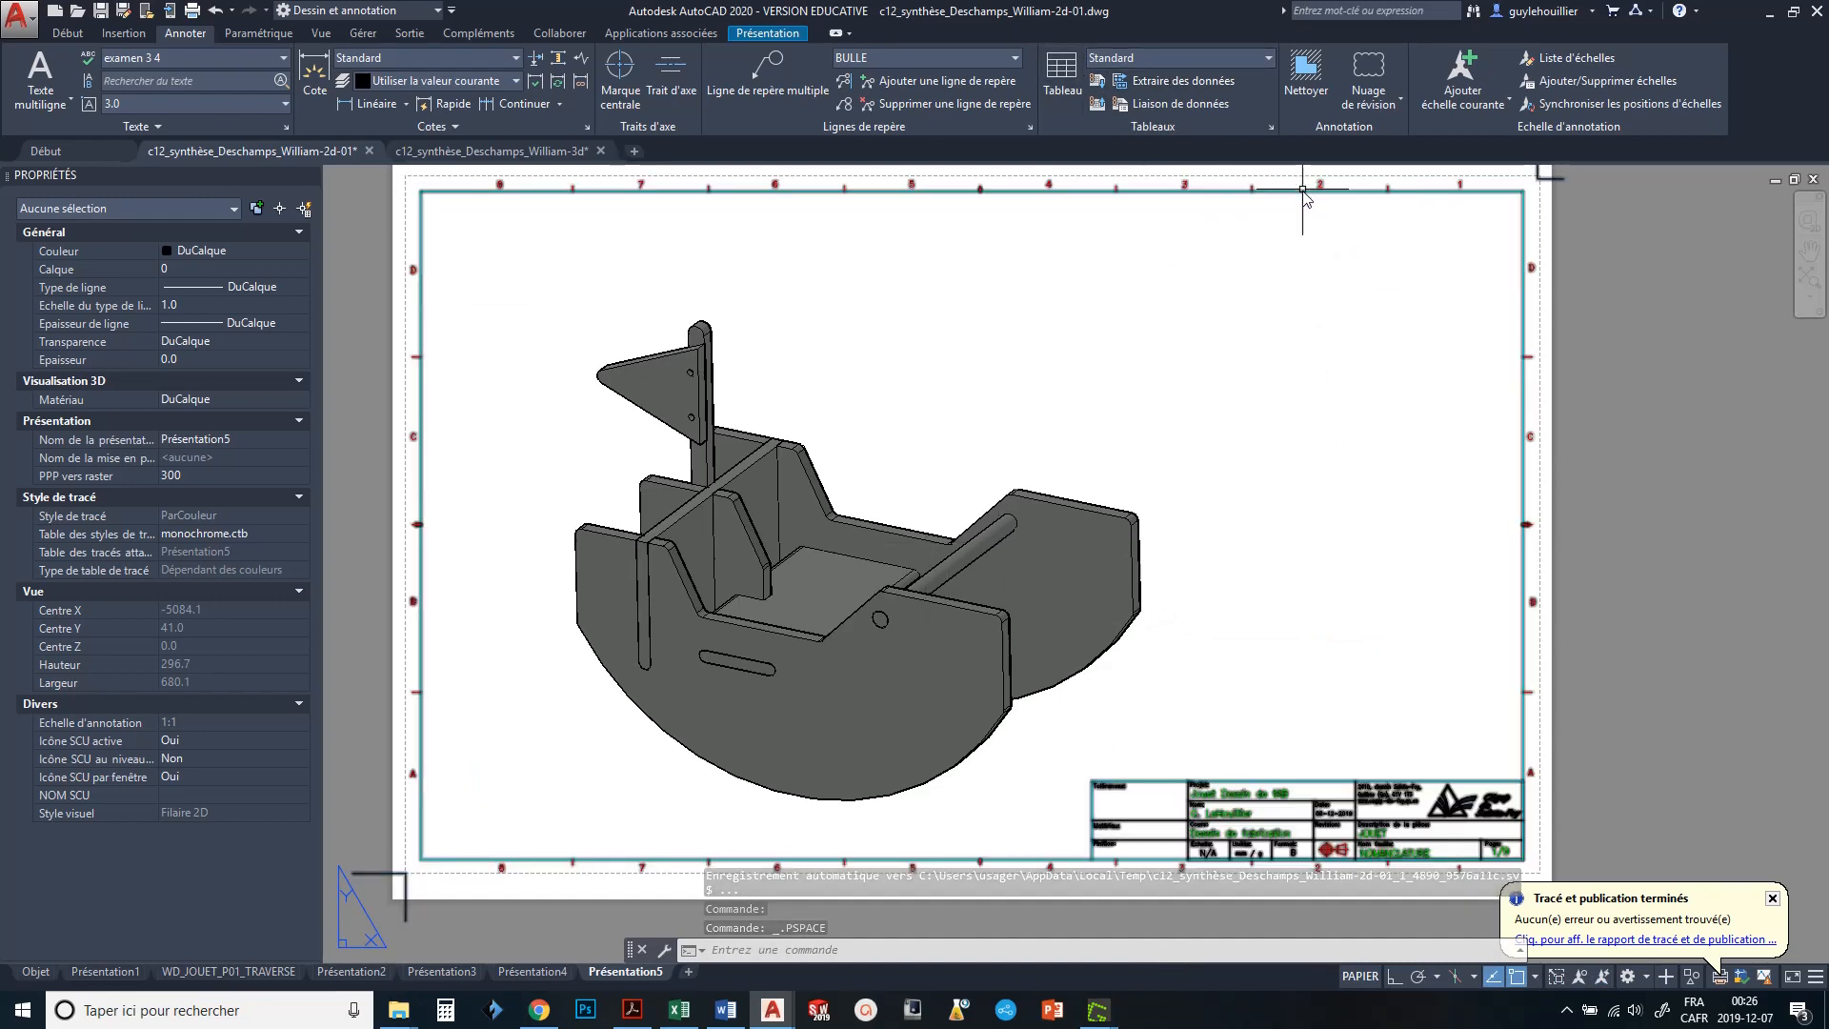
click(1057, 76)
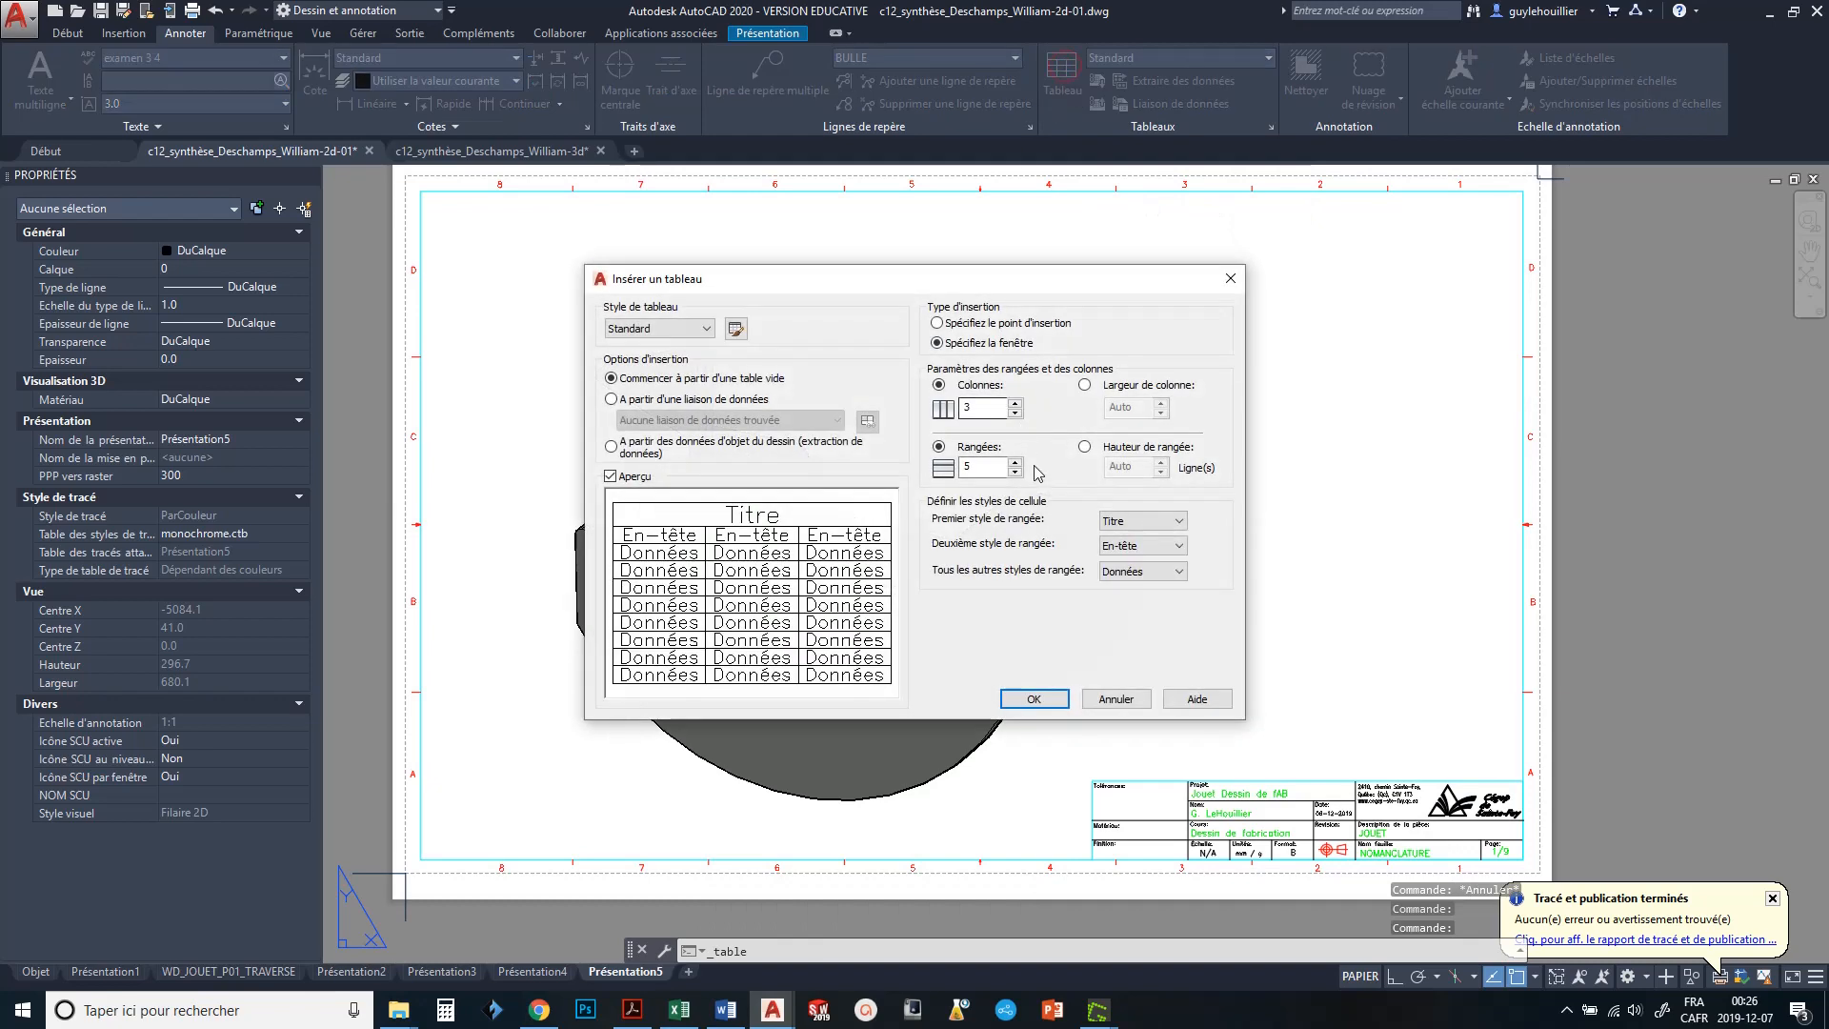
click(1178, 521)
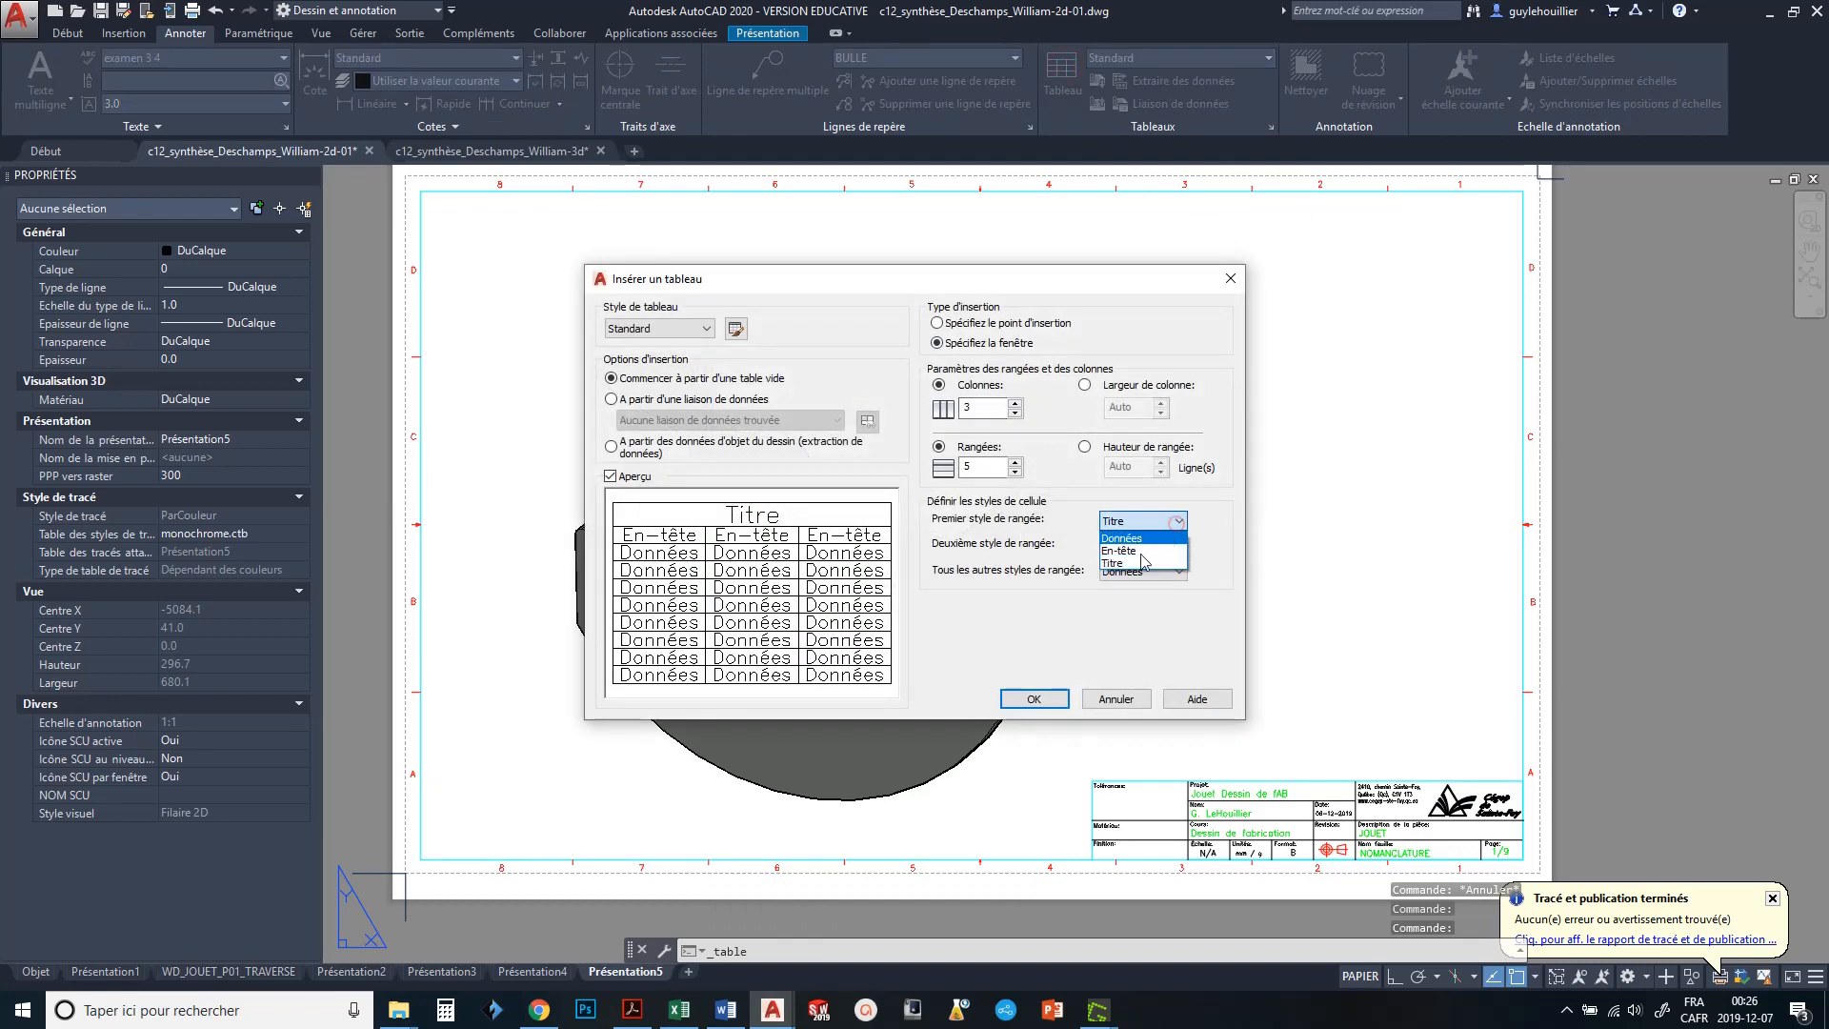
click(1138, 550)
click(1142, 545)
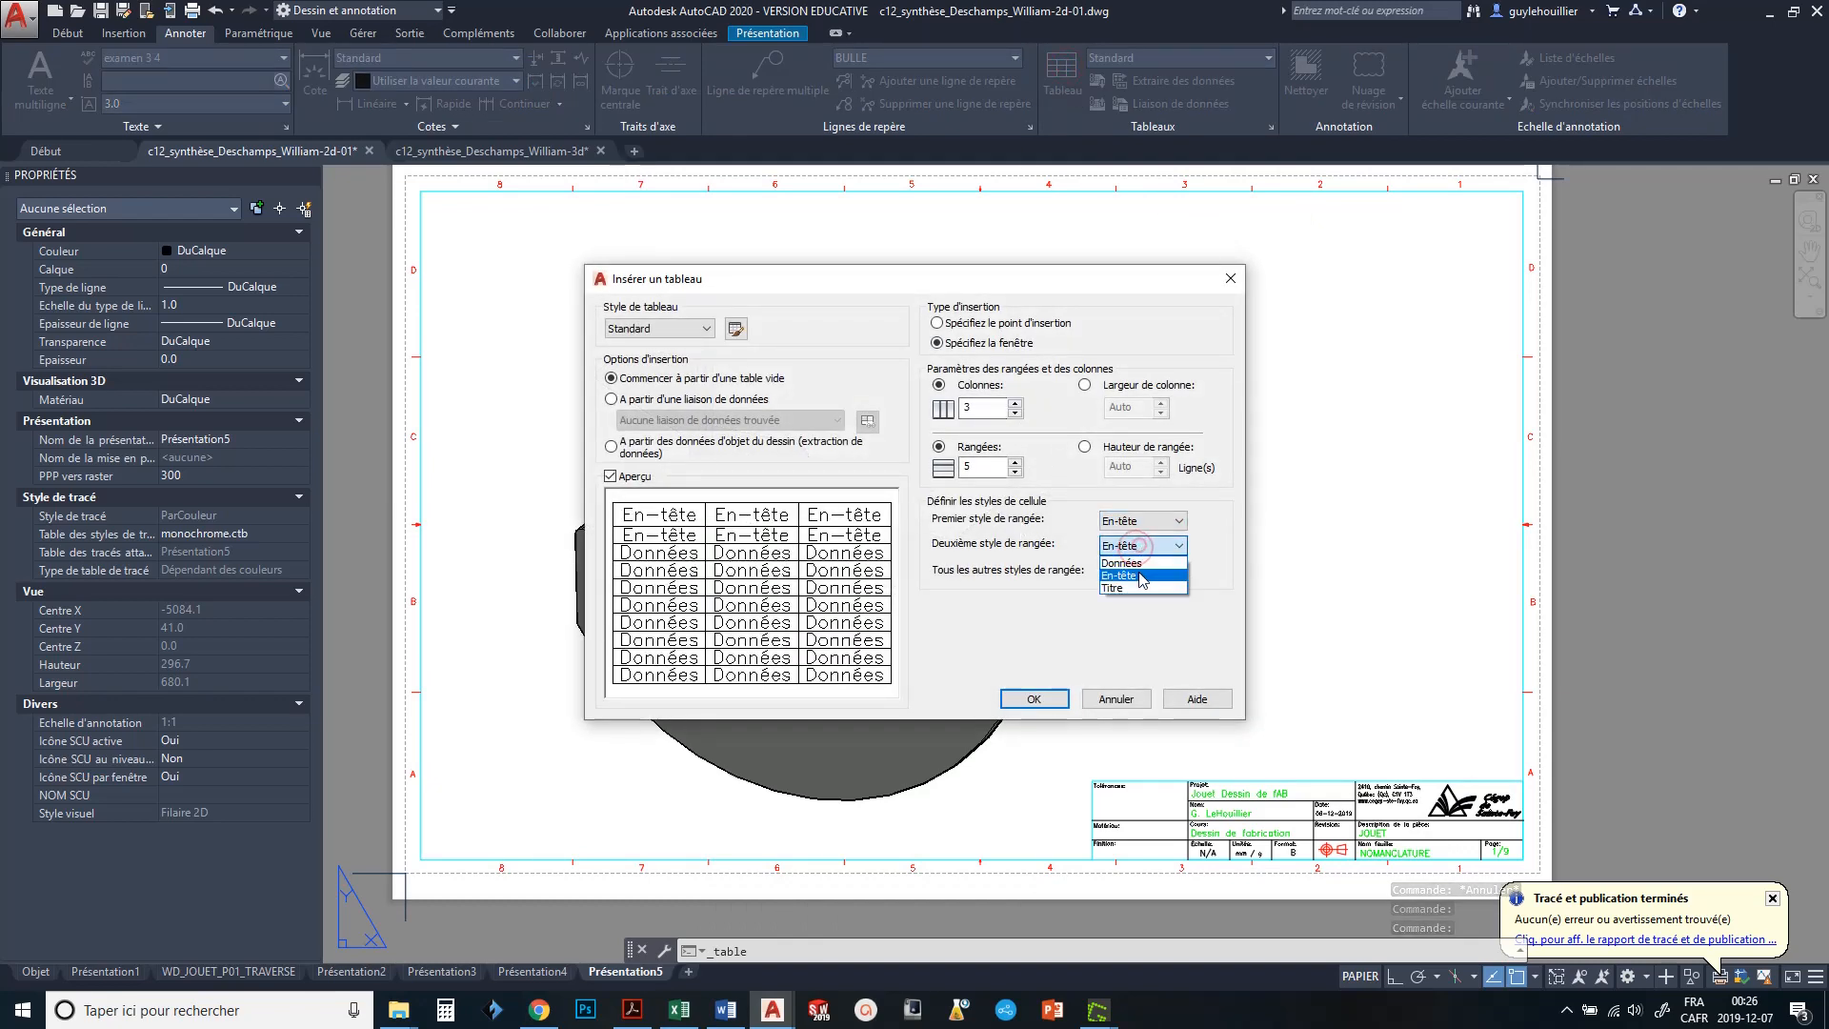
click(1140, 564)
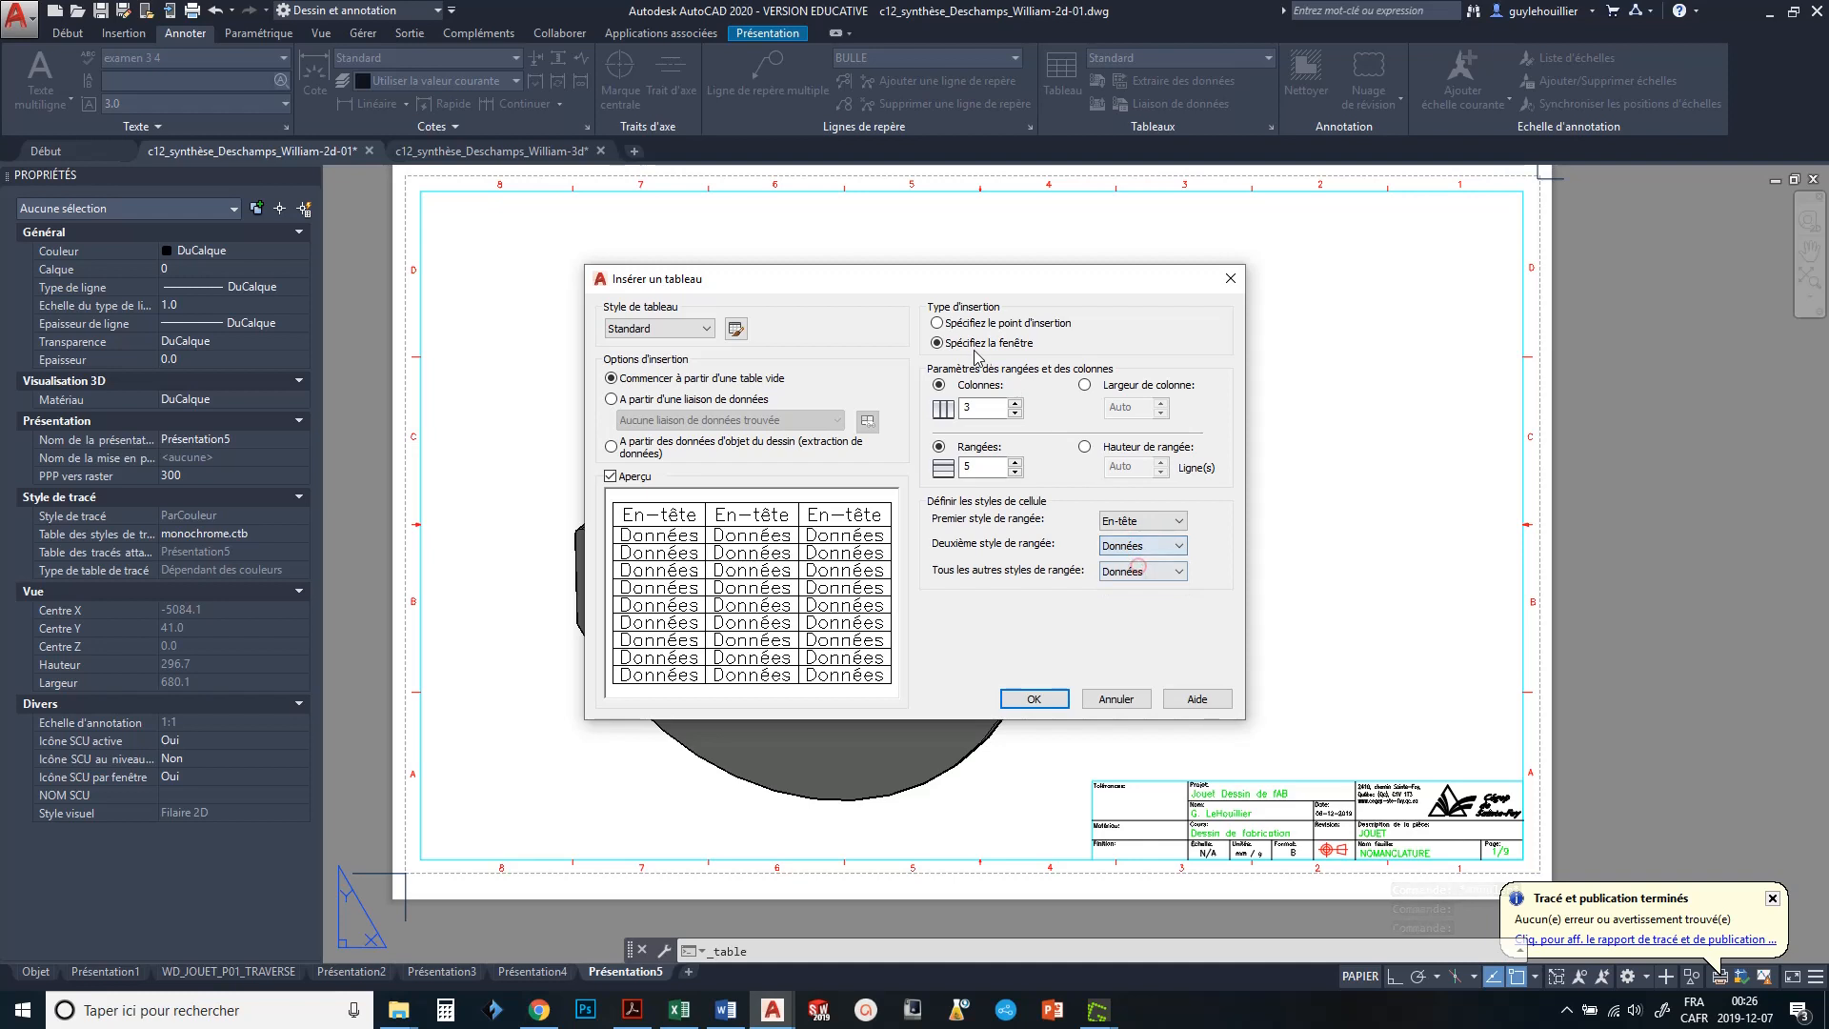
- Give the table 4 columns and 5 data rows and place it by window in the sheet's upper-right corner
click(1015, 404)
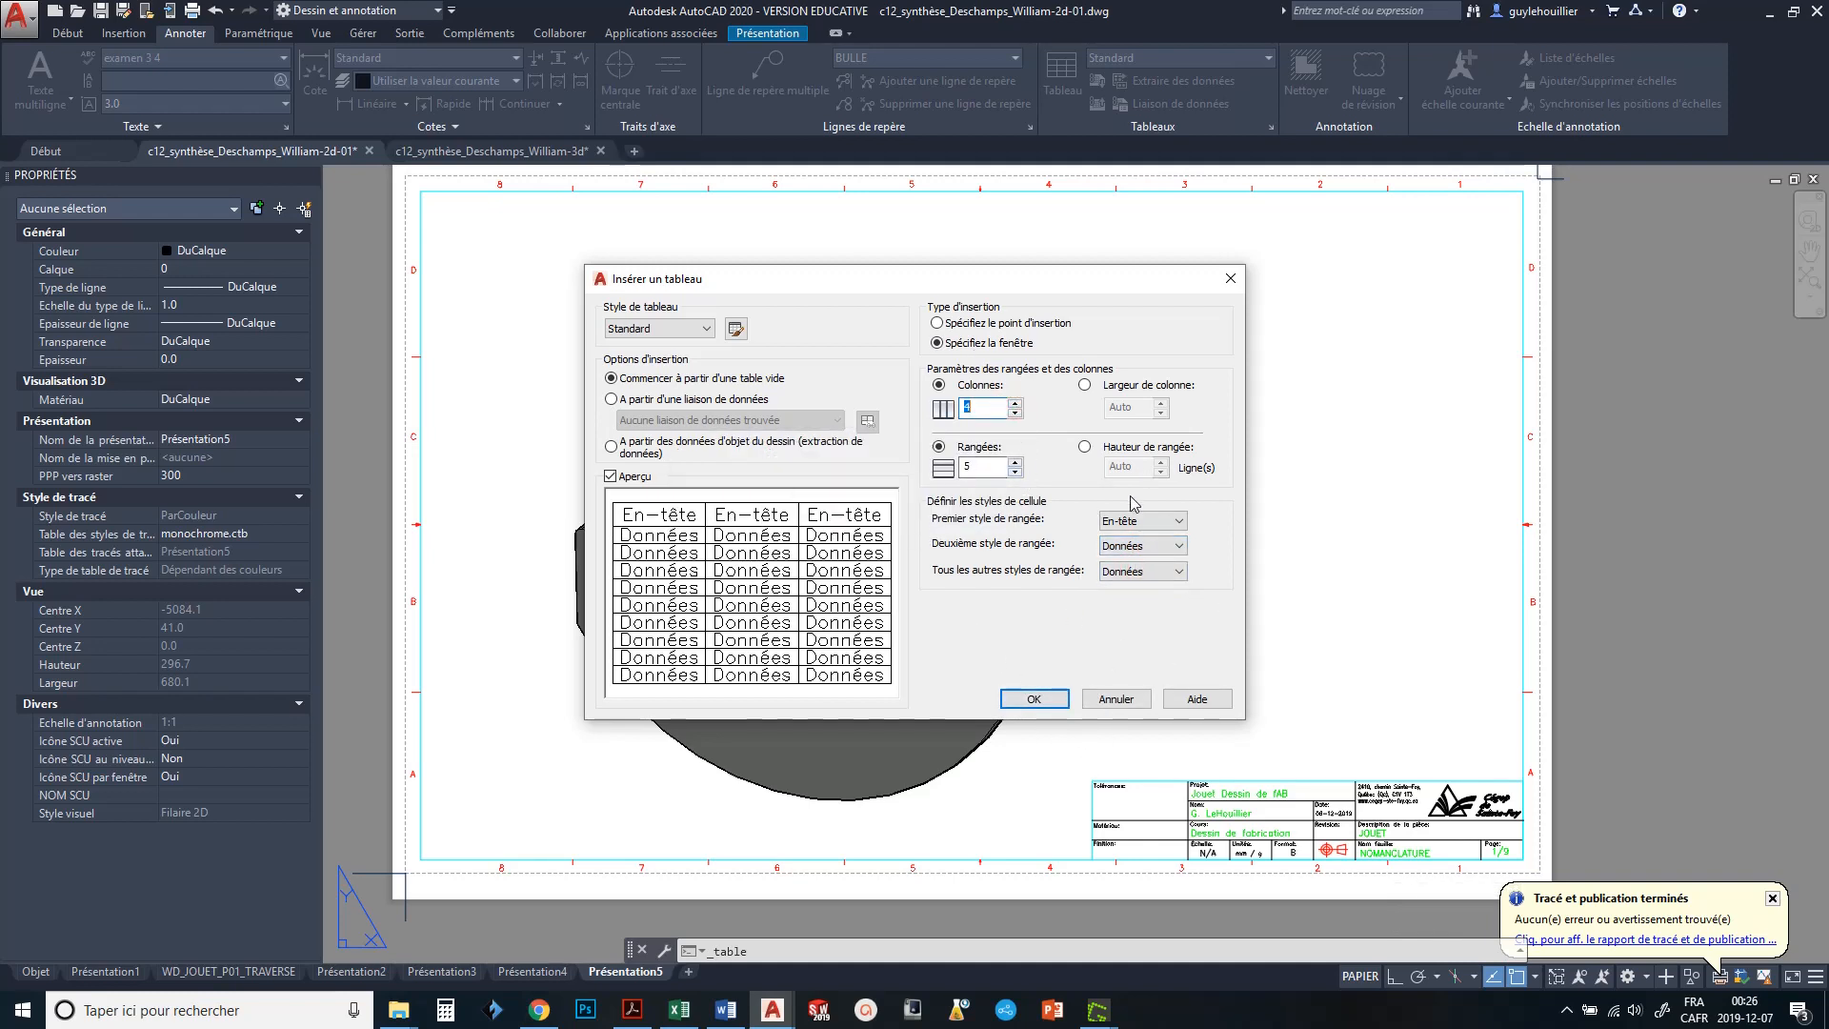
click(1032, 700)
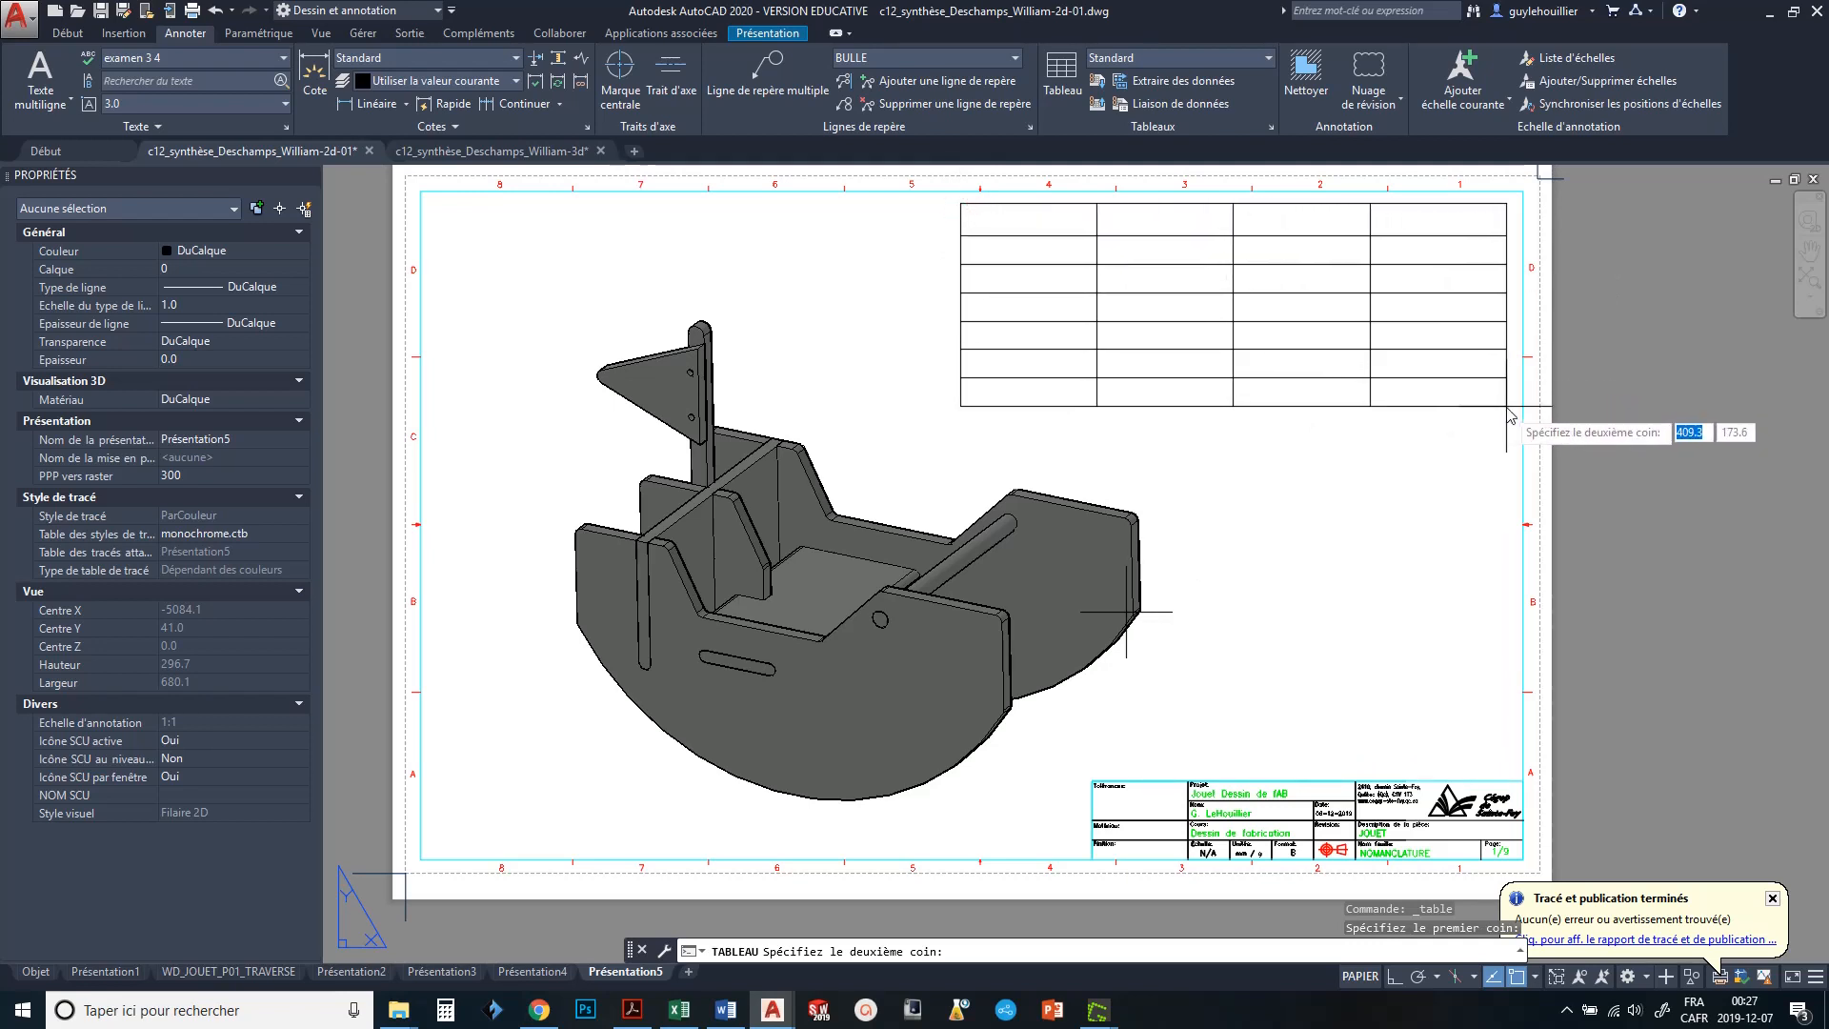
click(1505, 407)
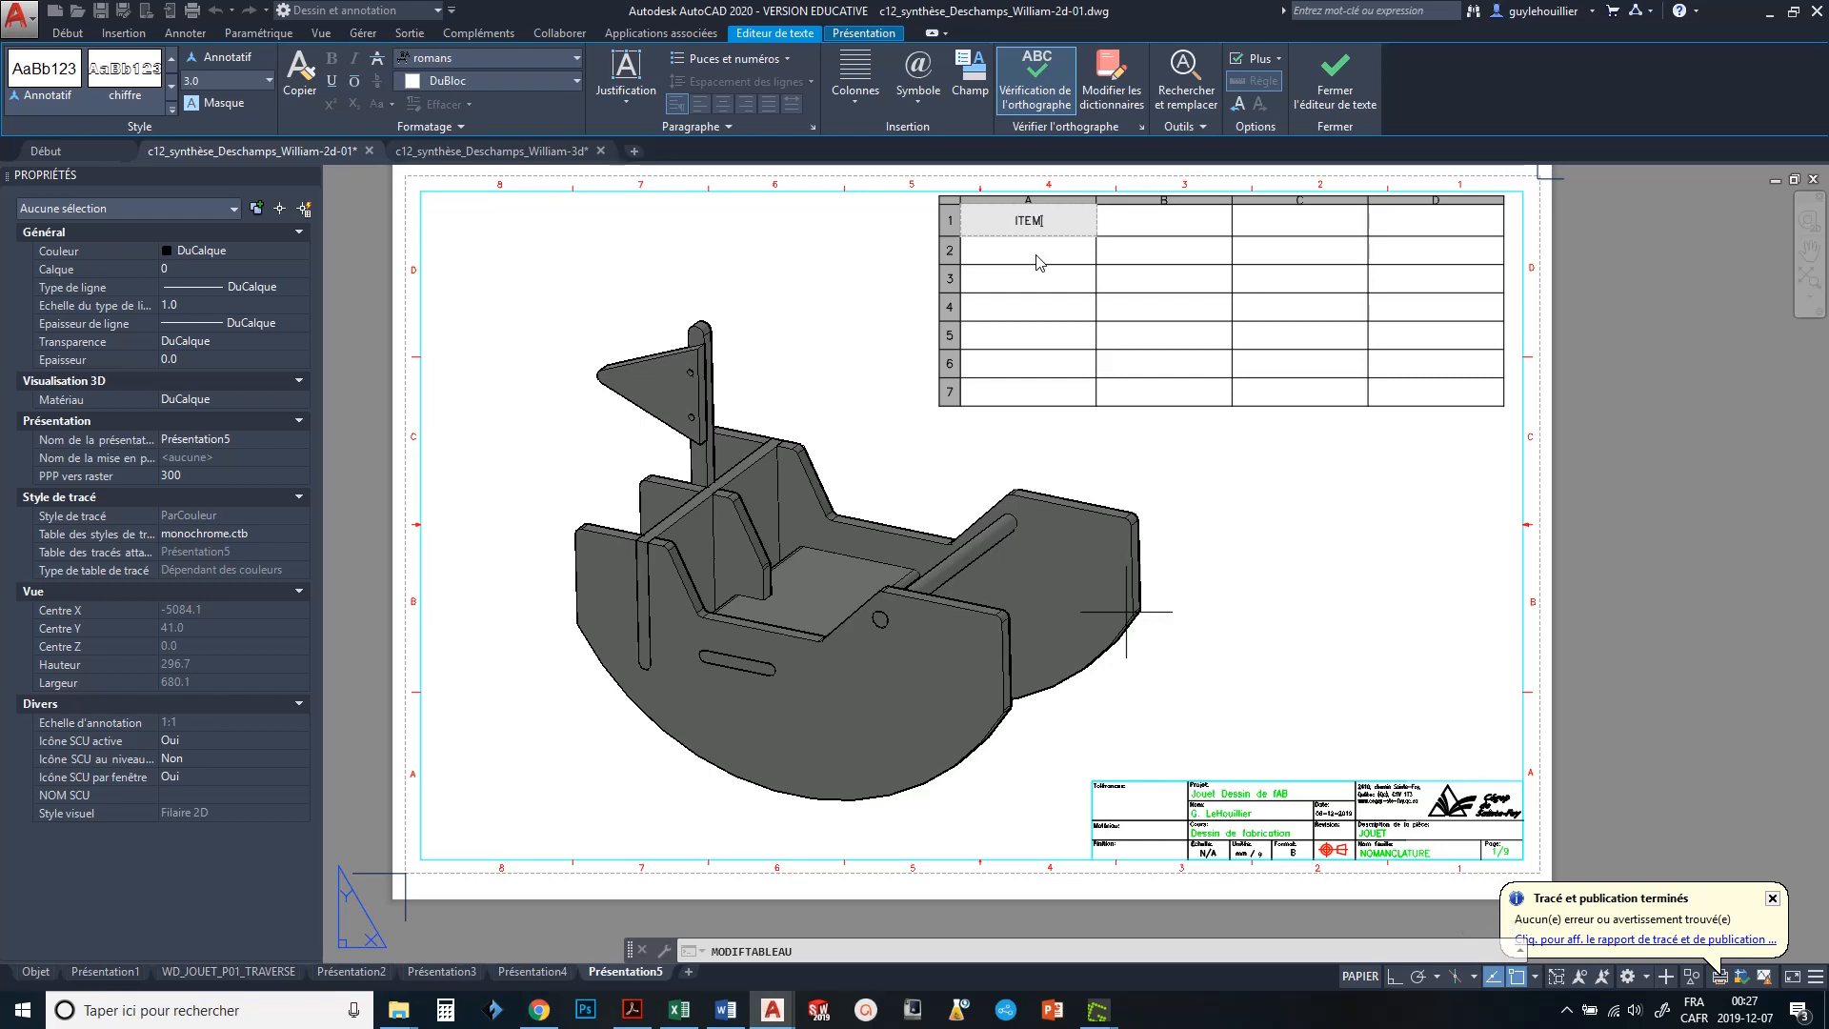
- Fill the table's first column with the heading ITEM and the item numbers 1 to 6
key(Return)
text(1)
key(Return)
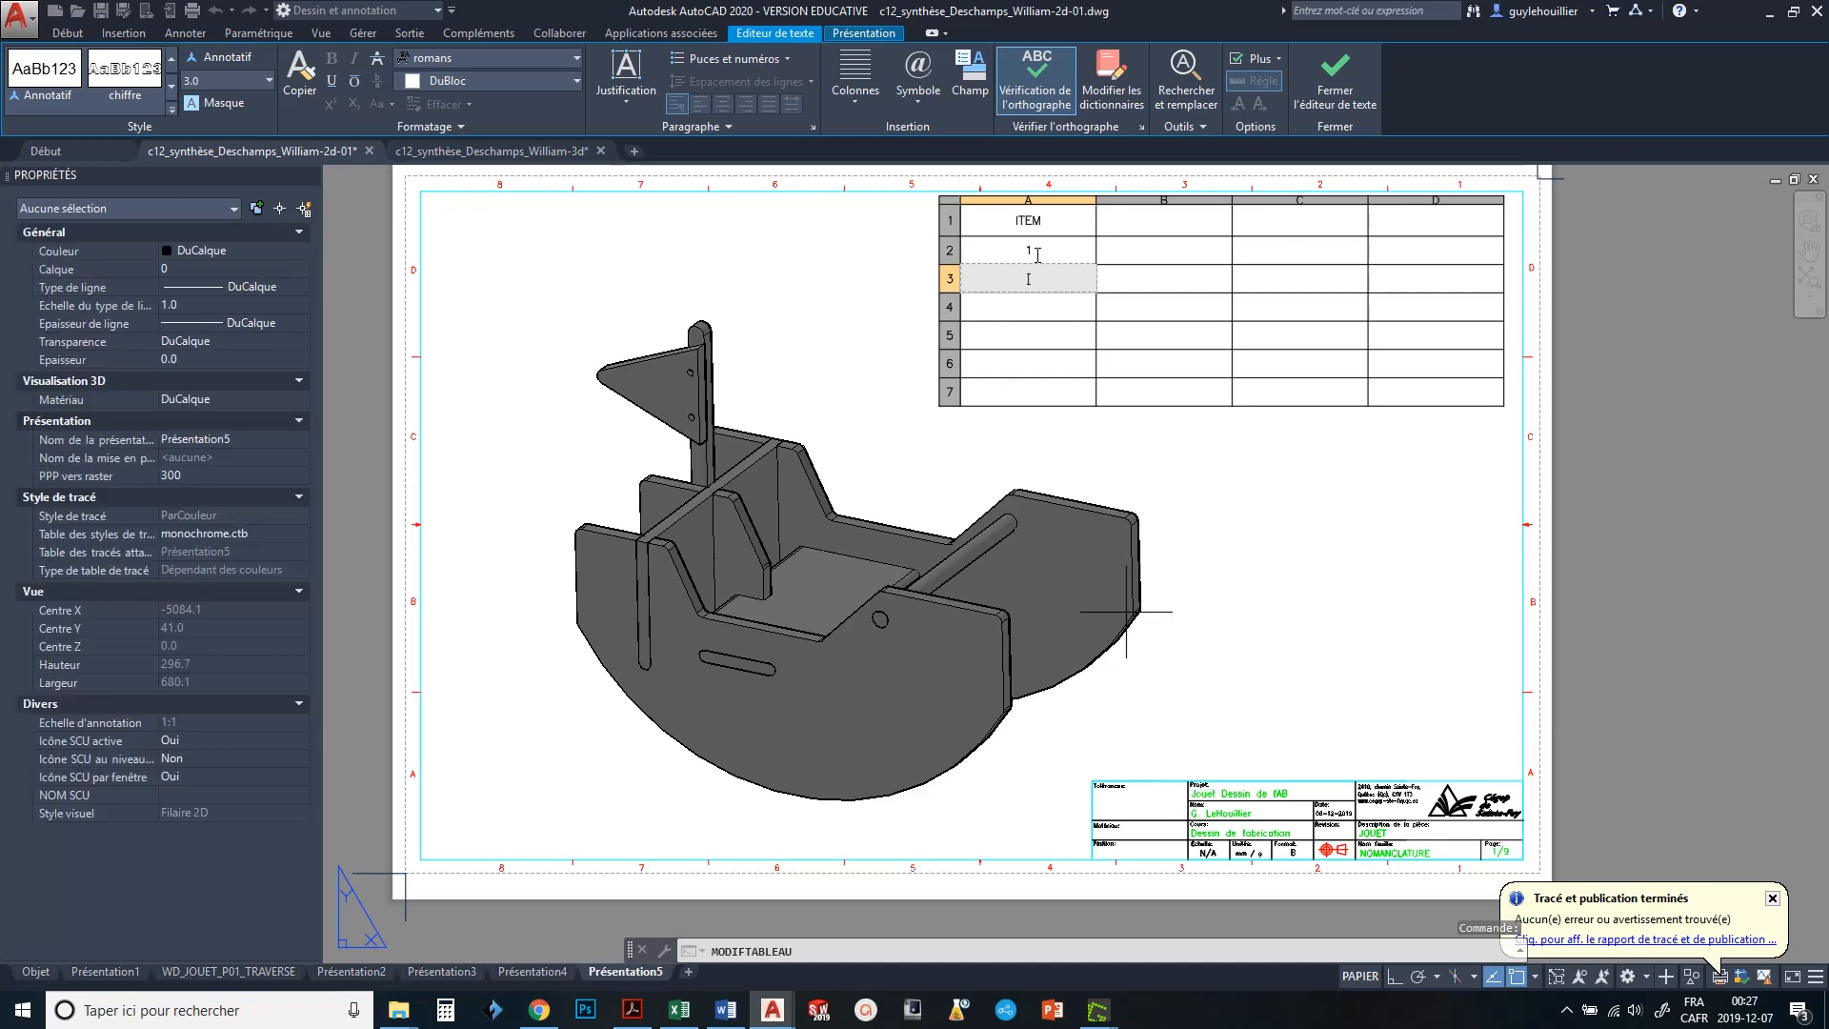
text(2)
key(Return)
text(3)
key(Return)
text(4)
key(Return)
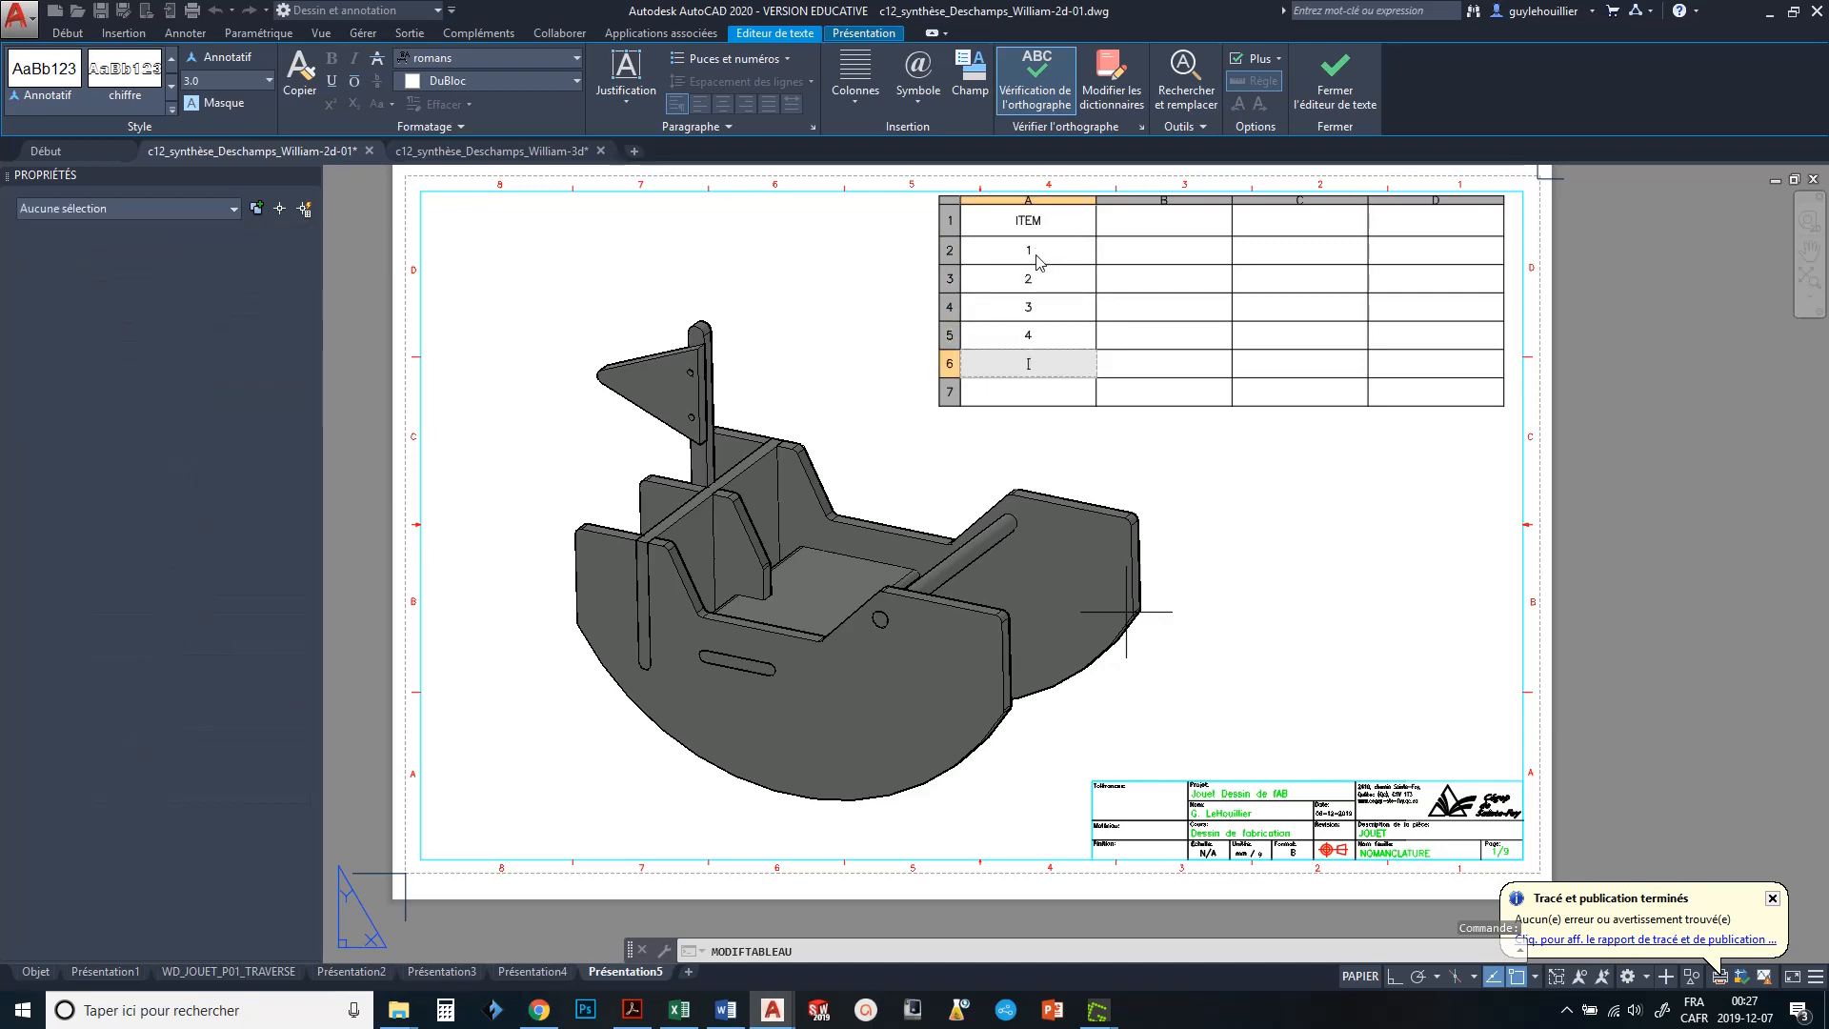
text(5)
key(Return)
text(6)
key(Escape)
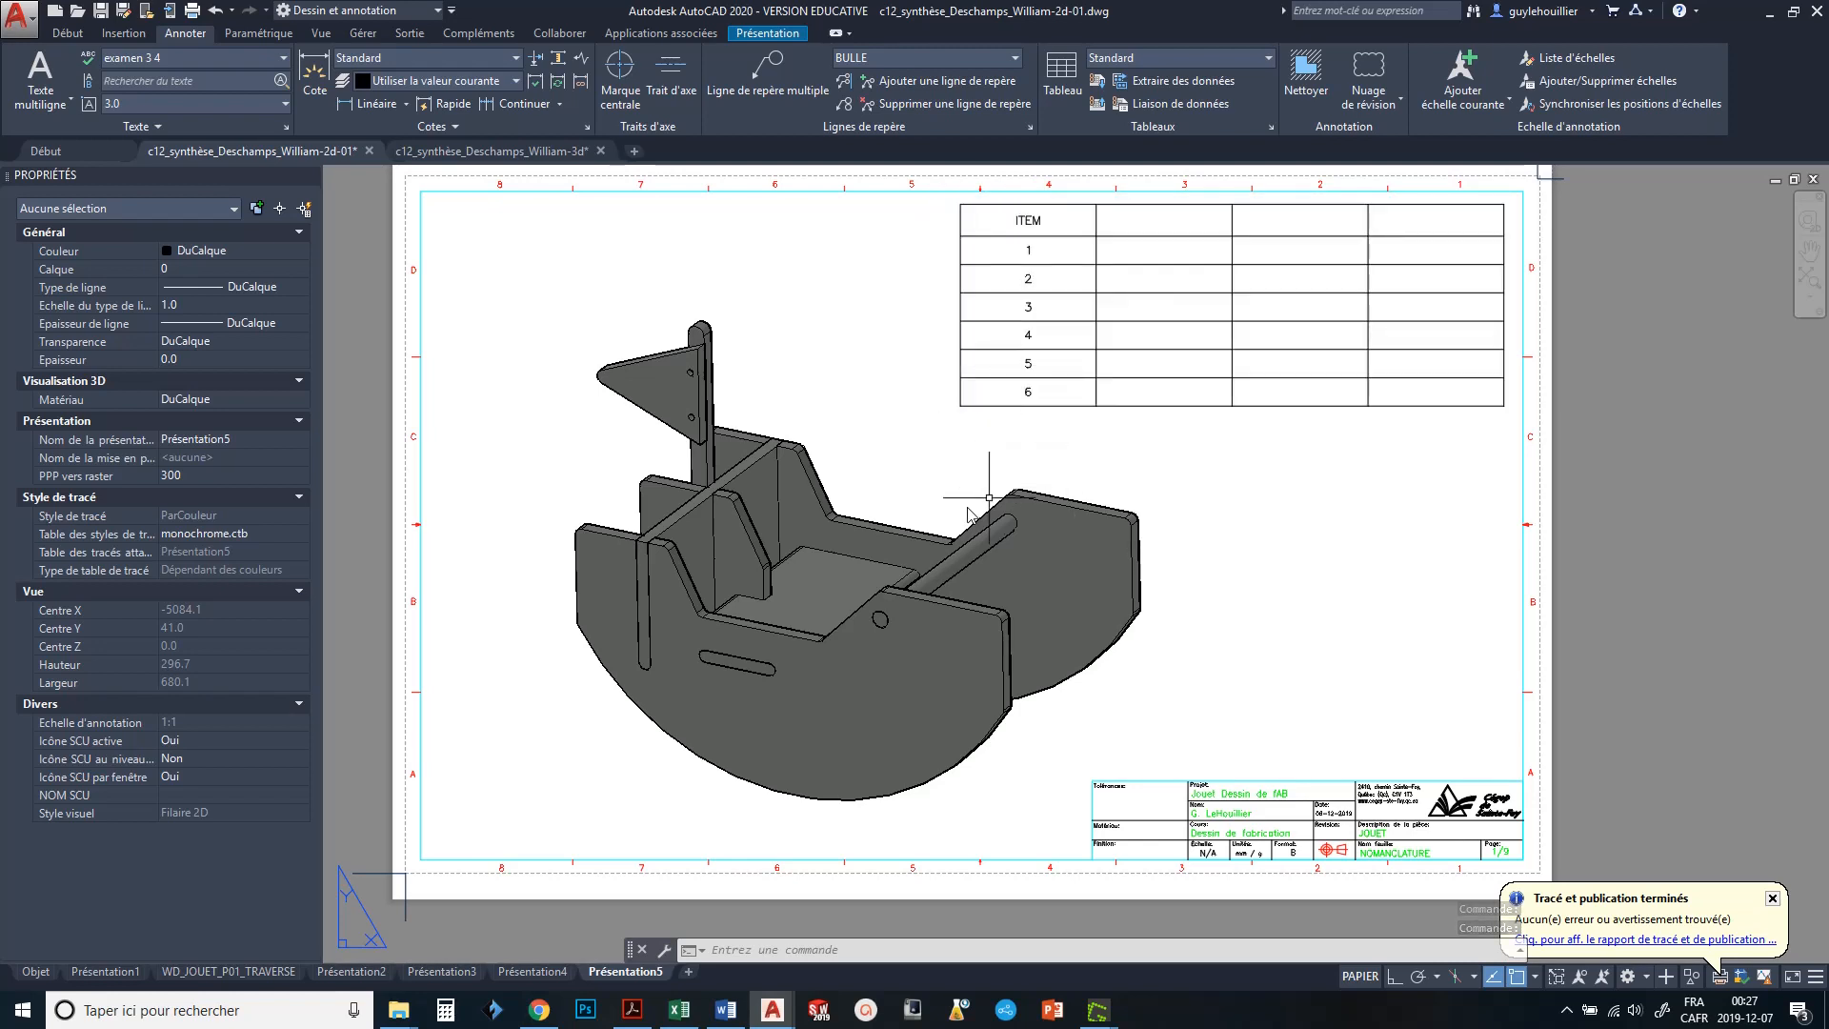
- Set the text height of the Données cell style in the Standard table style to 0.25
middle_drag(1019, 444, 1000, 550)
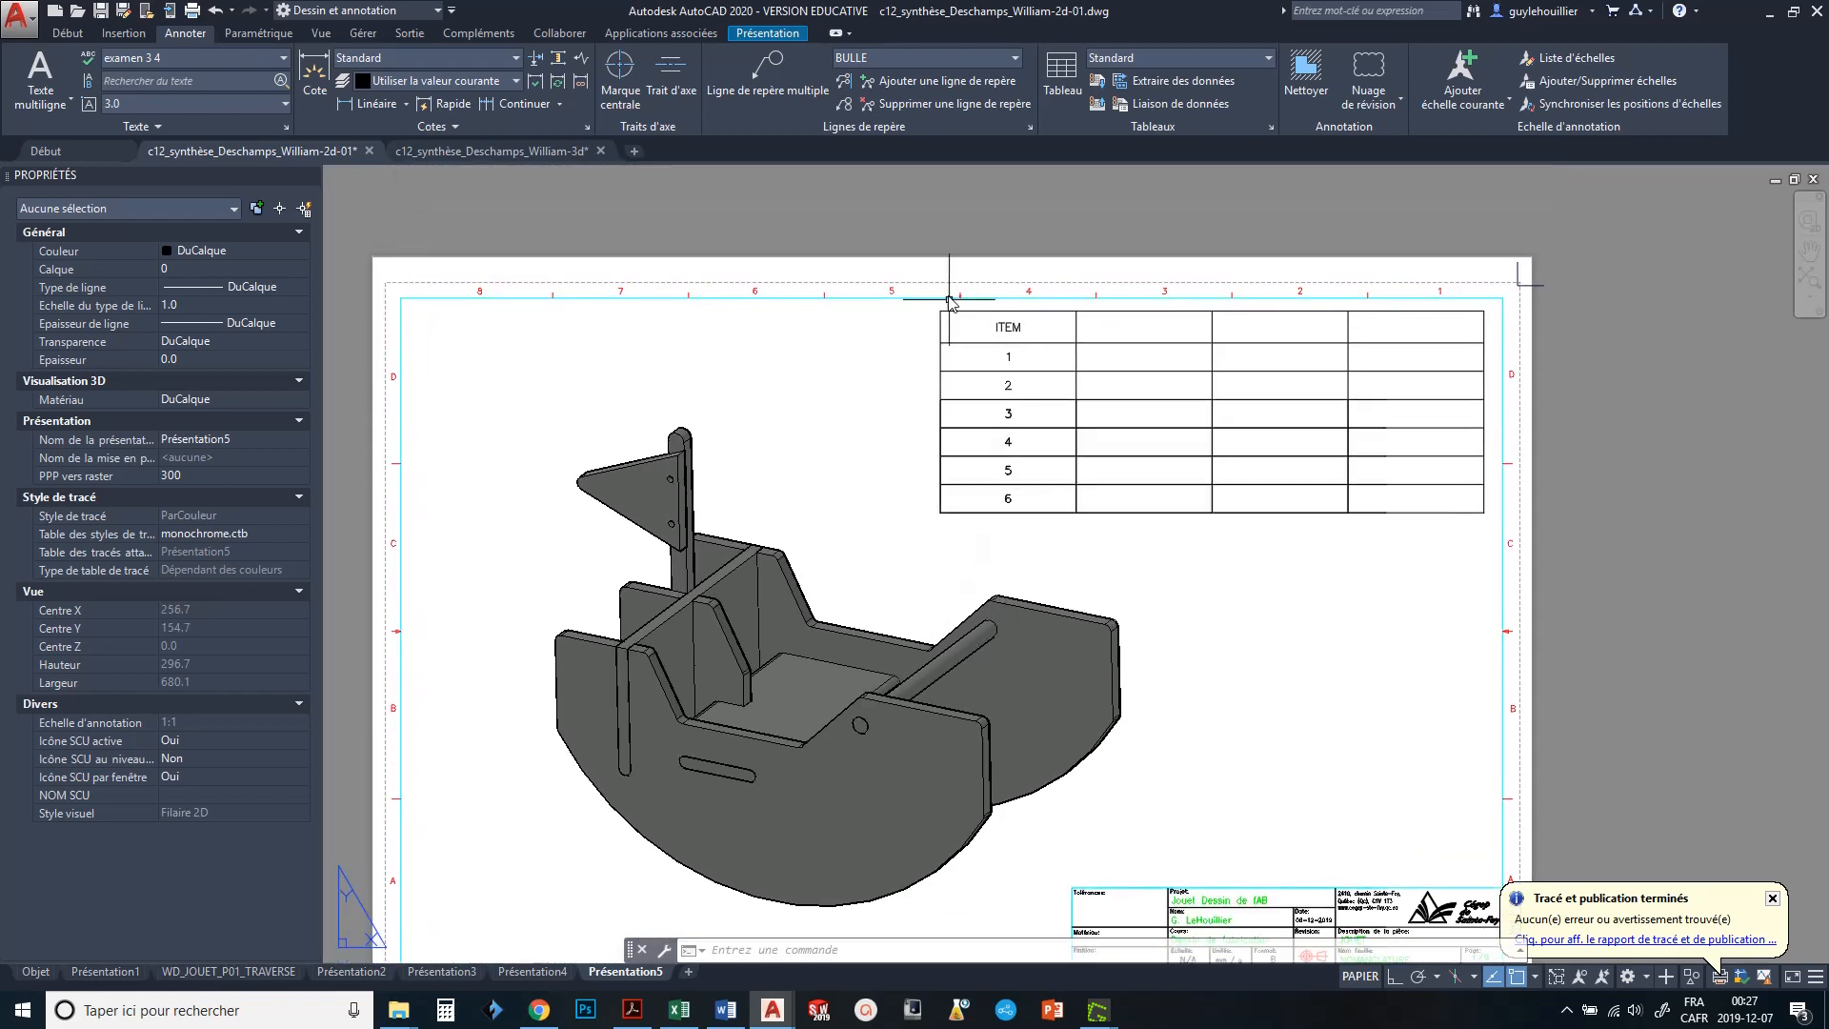
click(1271, 125)
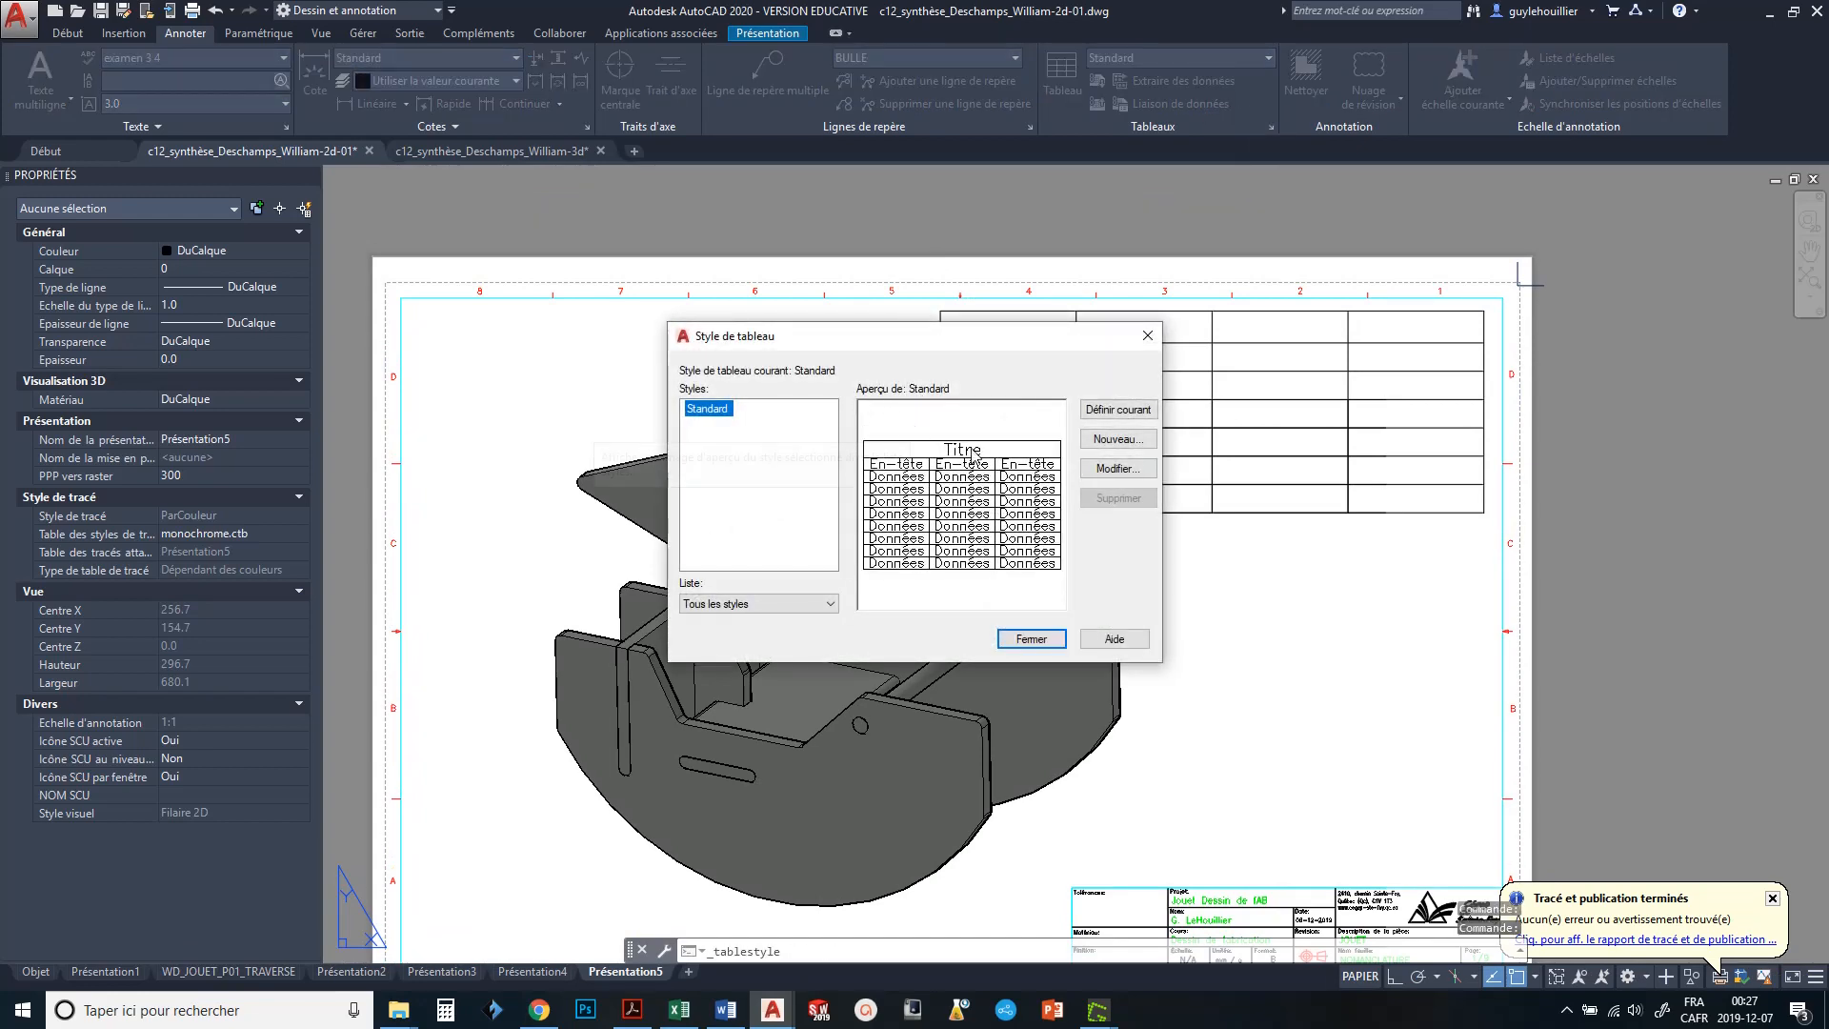
click(1117, 467)
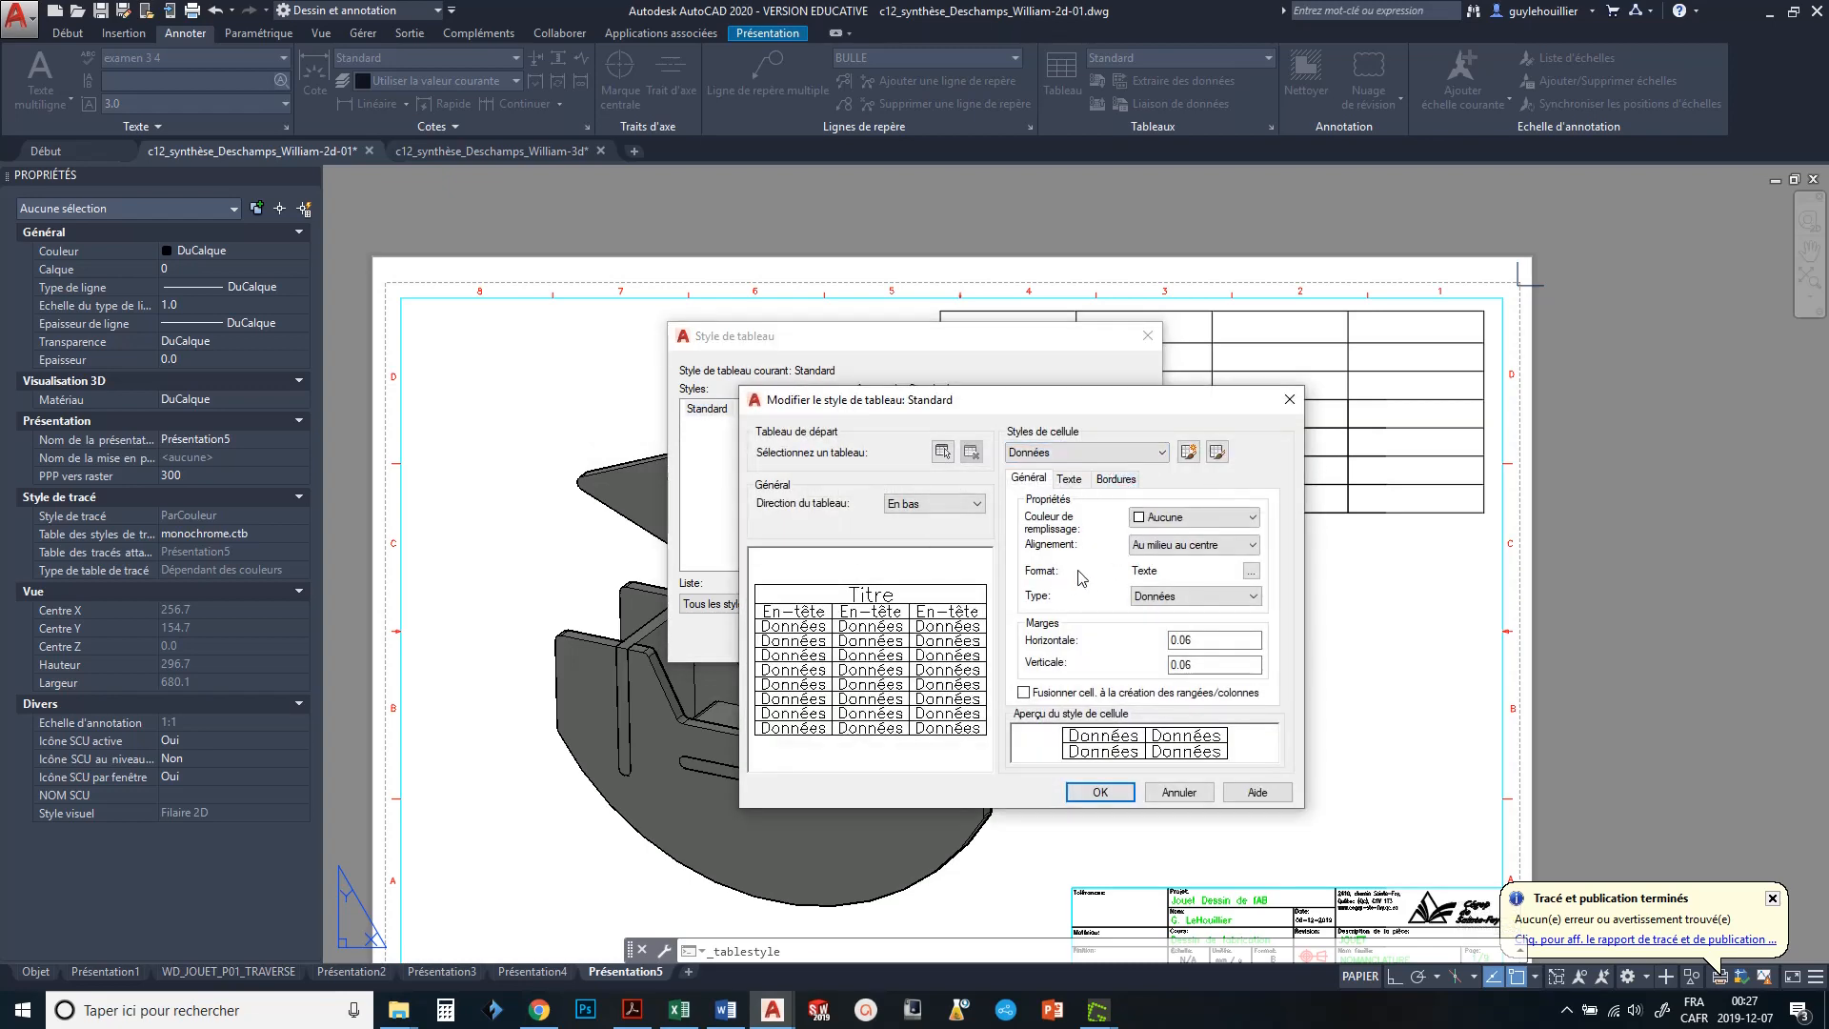
click(1068, 480)
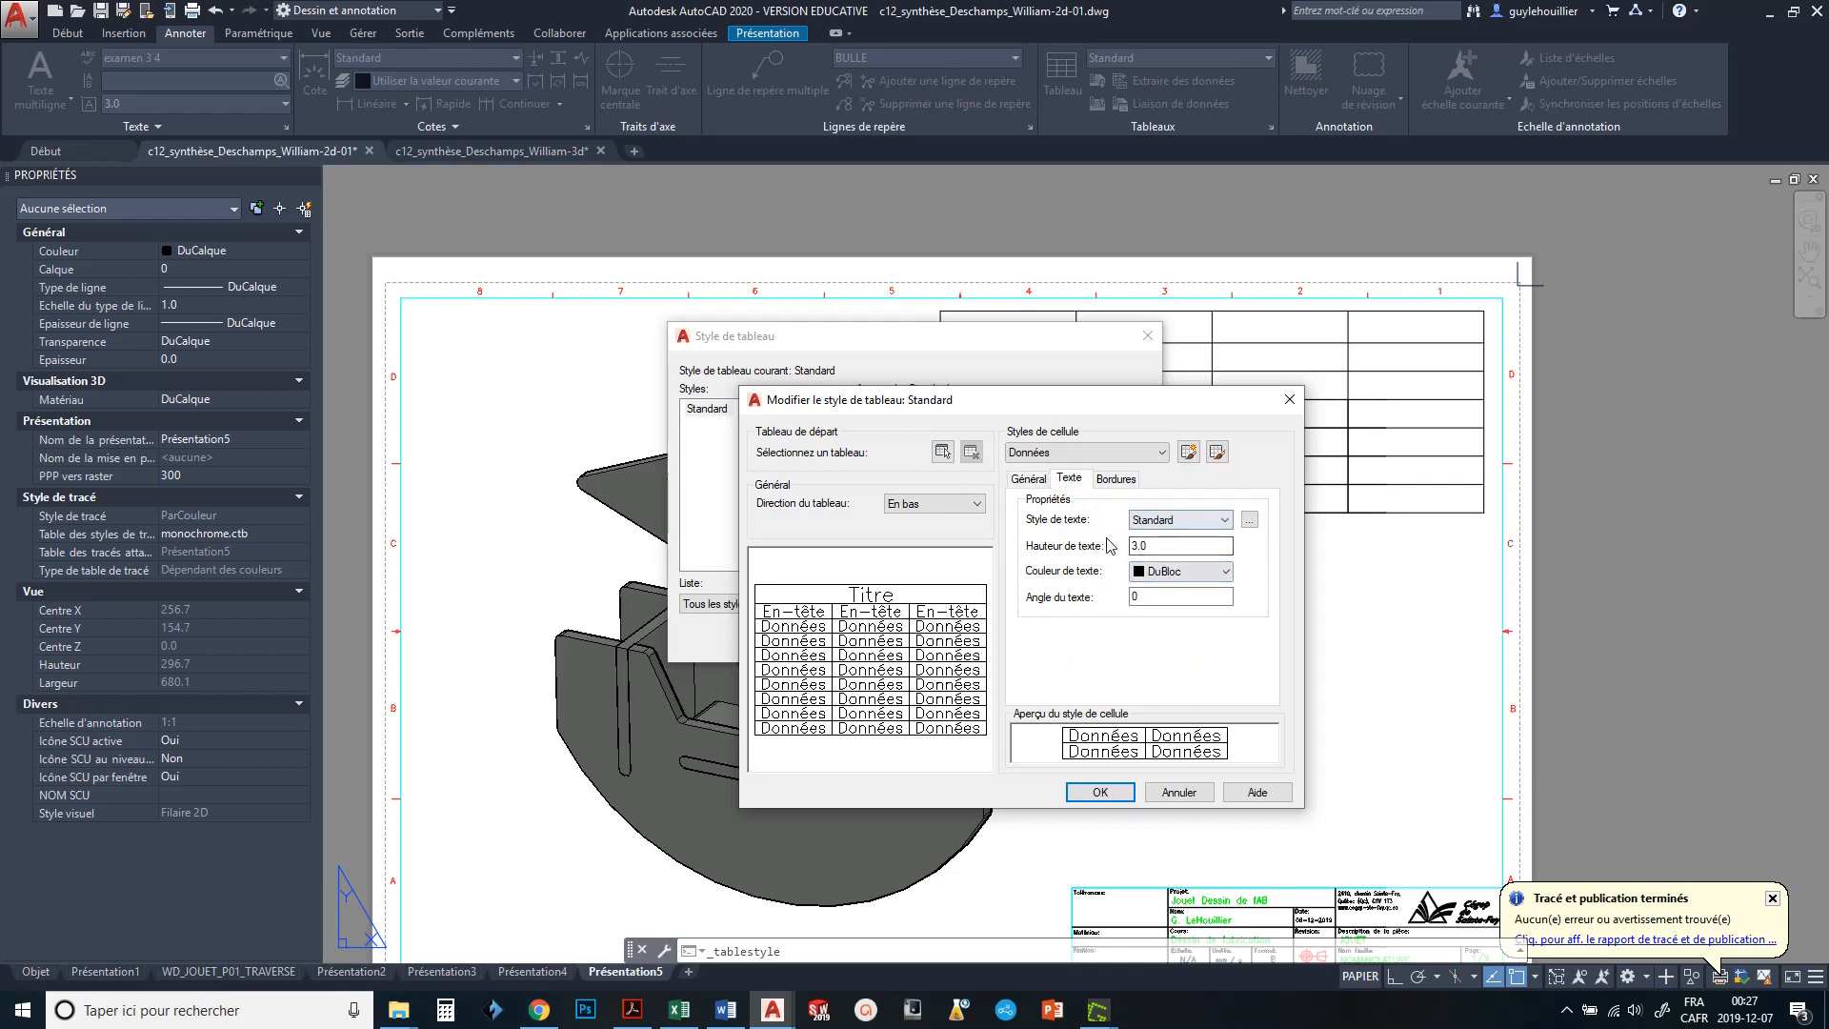
double_click(1159, 546)
text(.25)
click(1101, 789)
click(1038, 636)
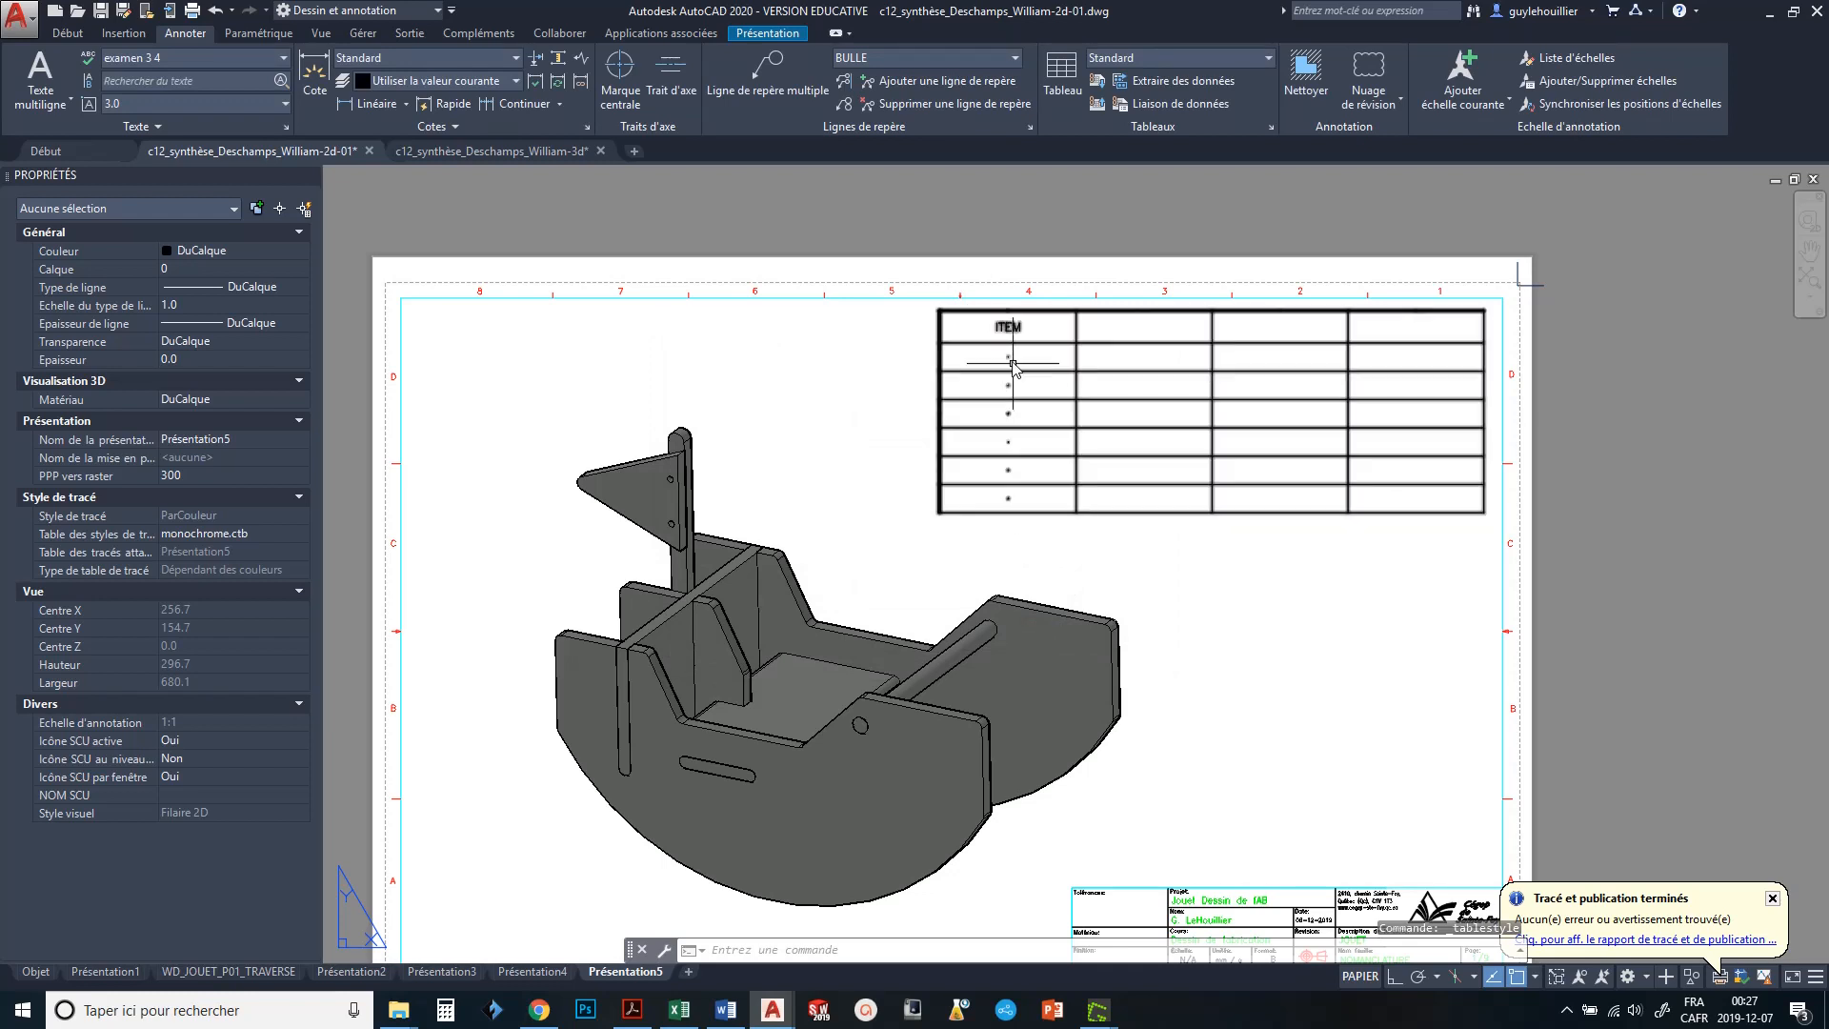
- Set the text height of the Données cell style back to 3.0 in the Standard table style
click(1272, 128)
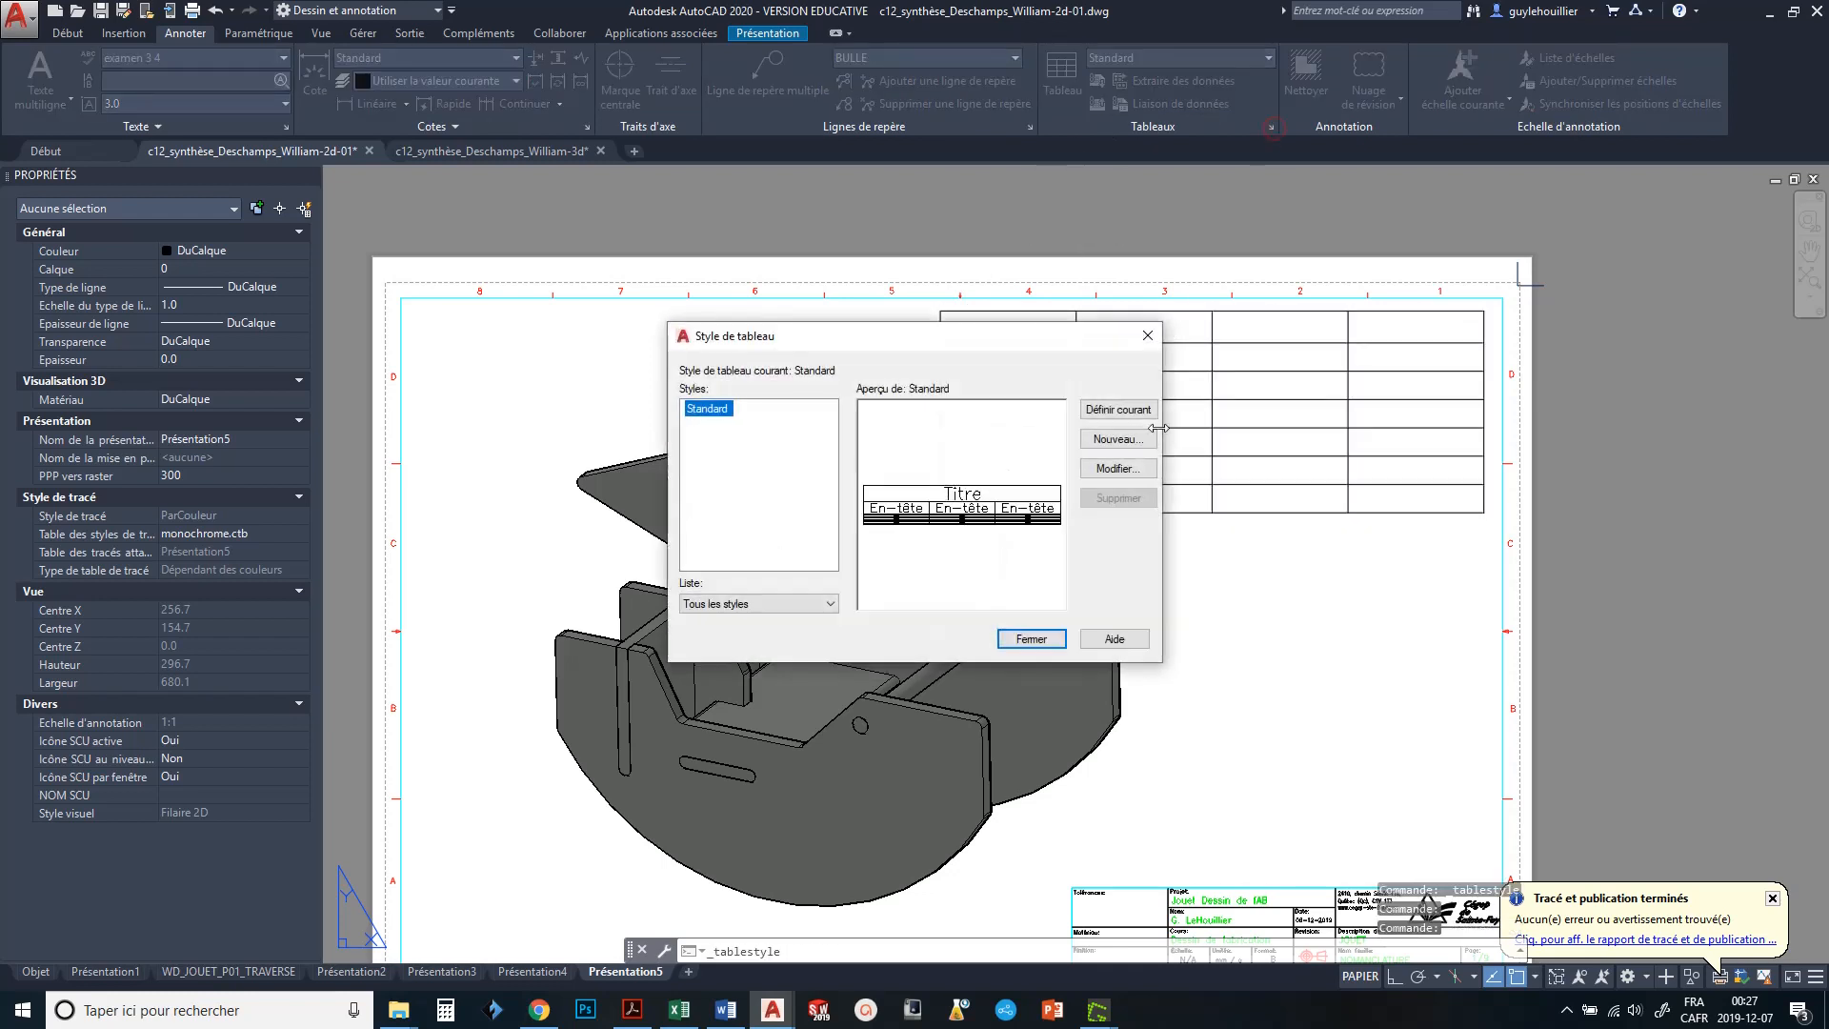
click(1119, 469)
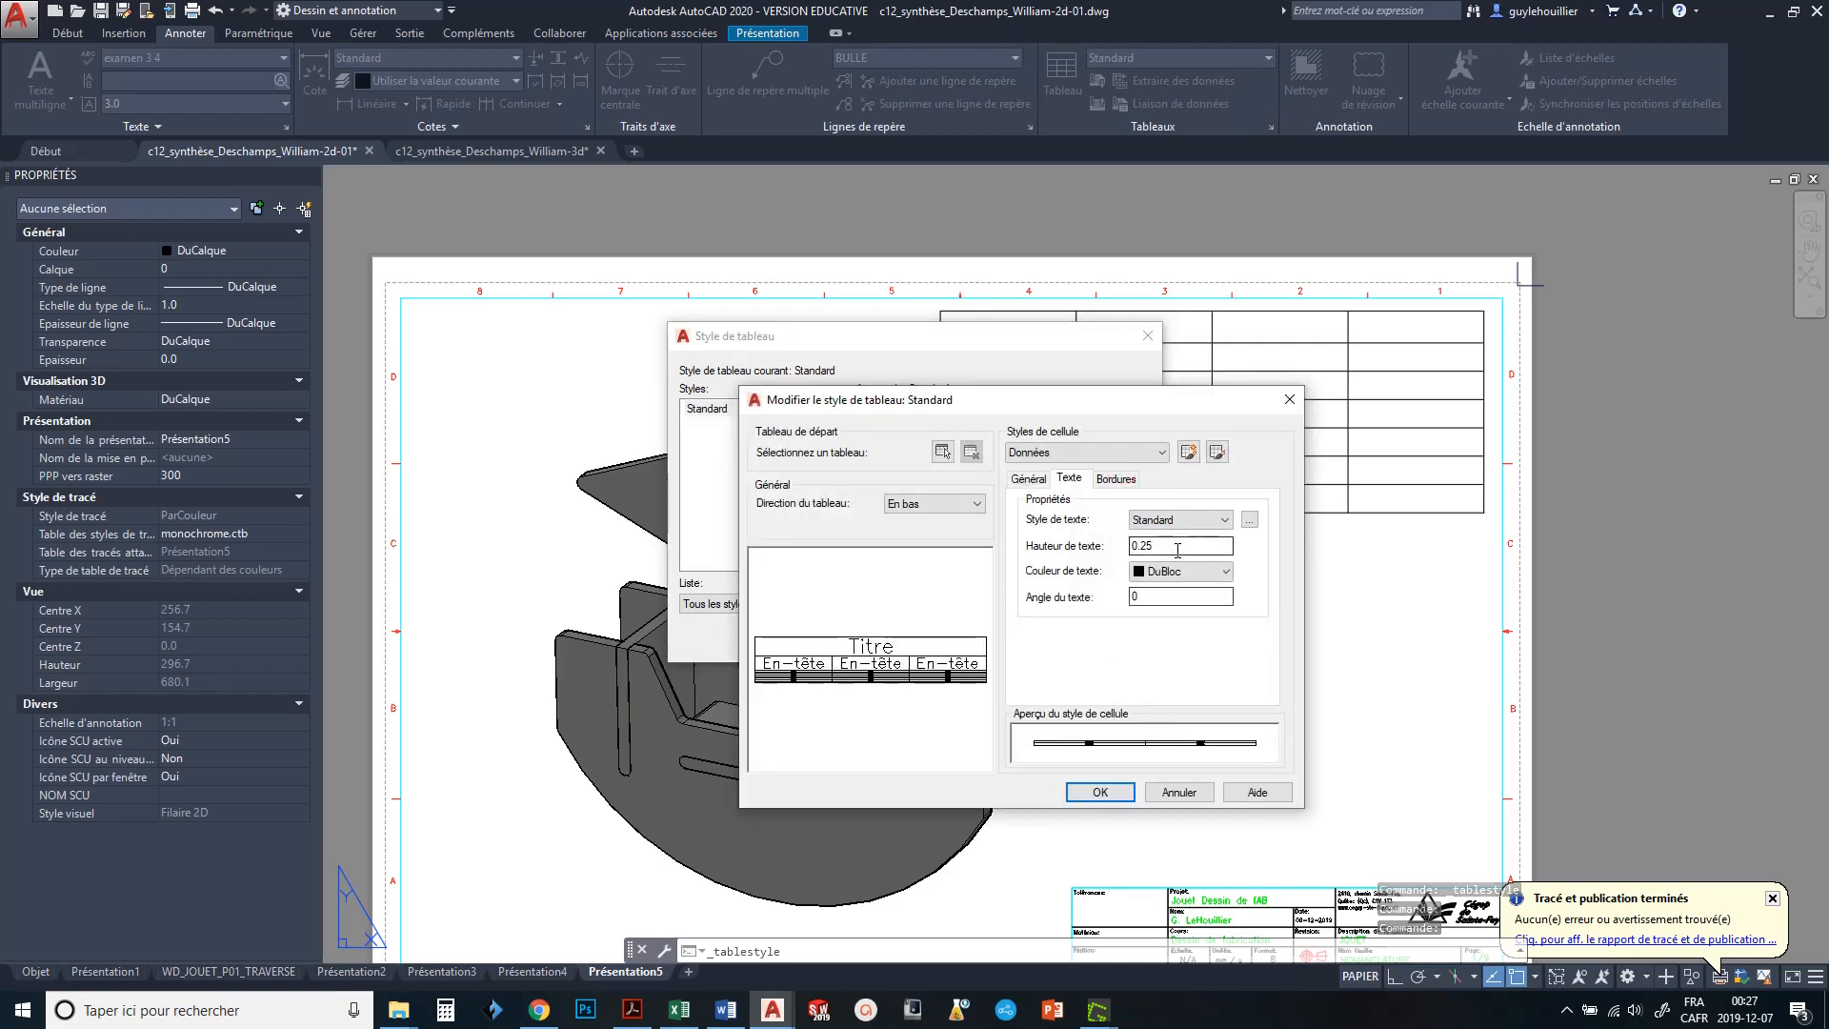
double_click(1176, 547)
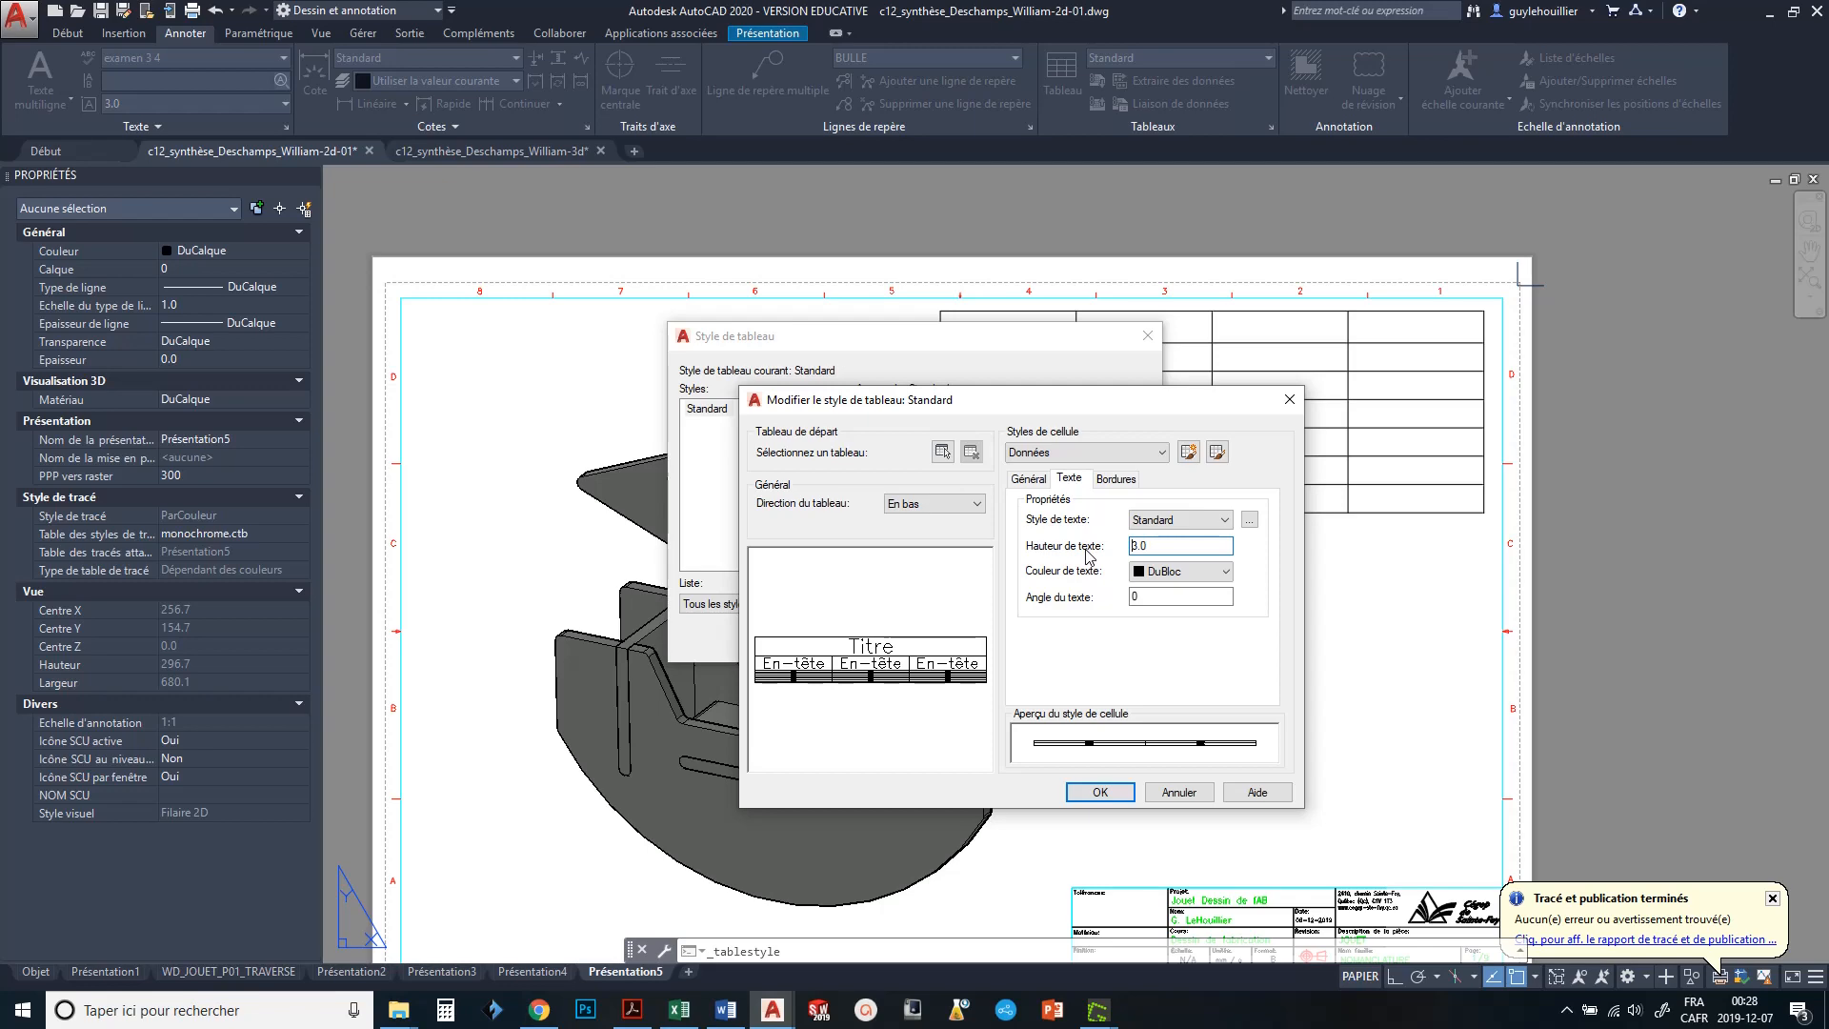
click(1101, 793)
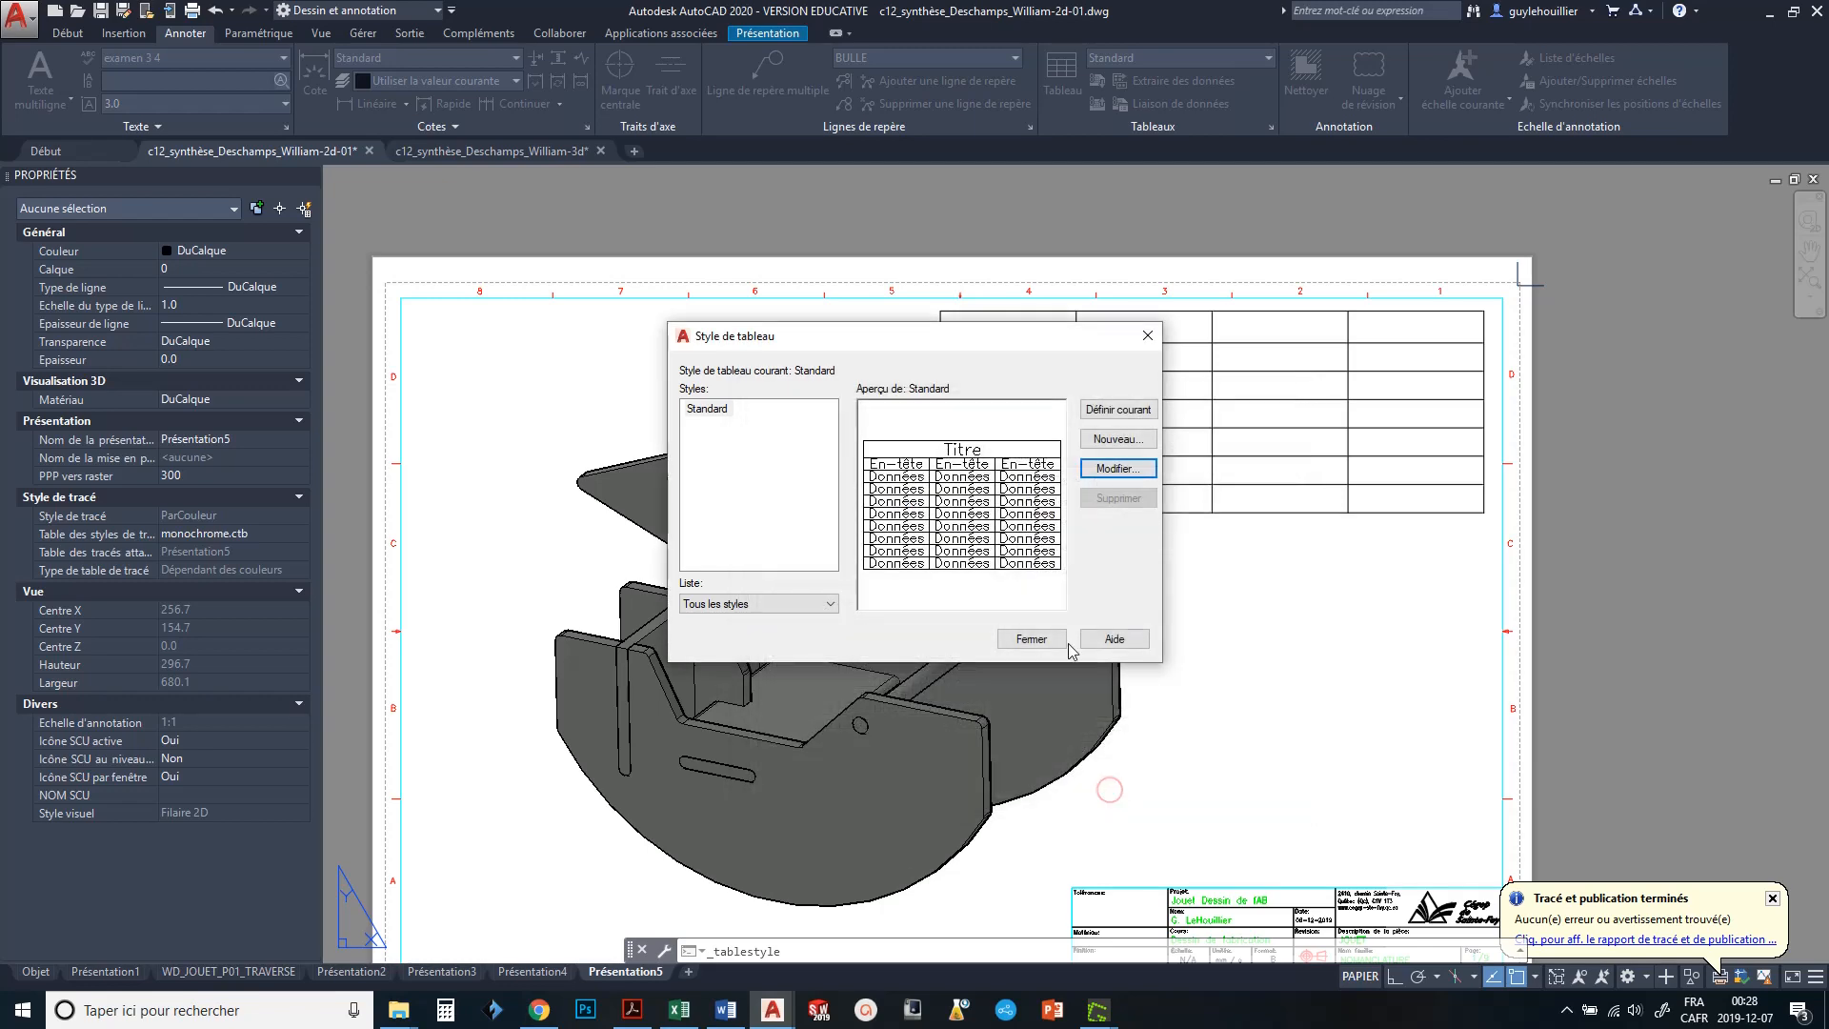
- Review the table direction and cell alignment options of the Standard table style, leaving them as they are
click(1118, 467)
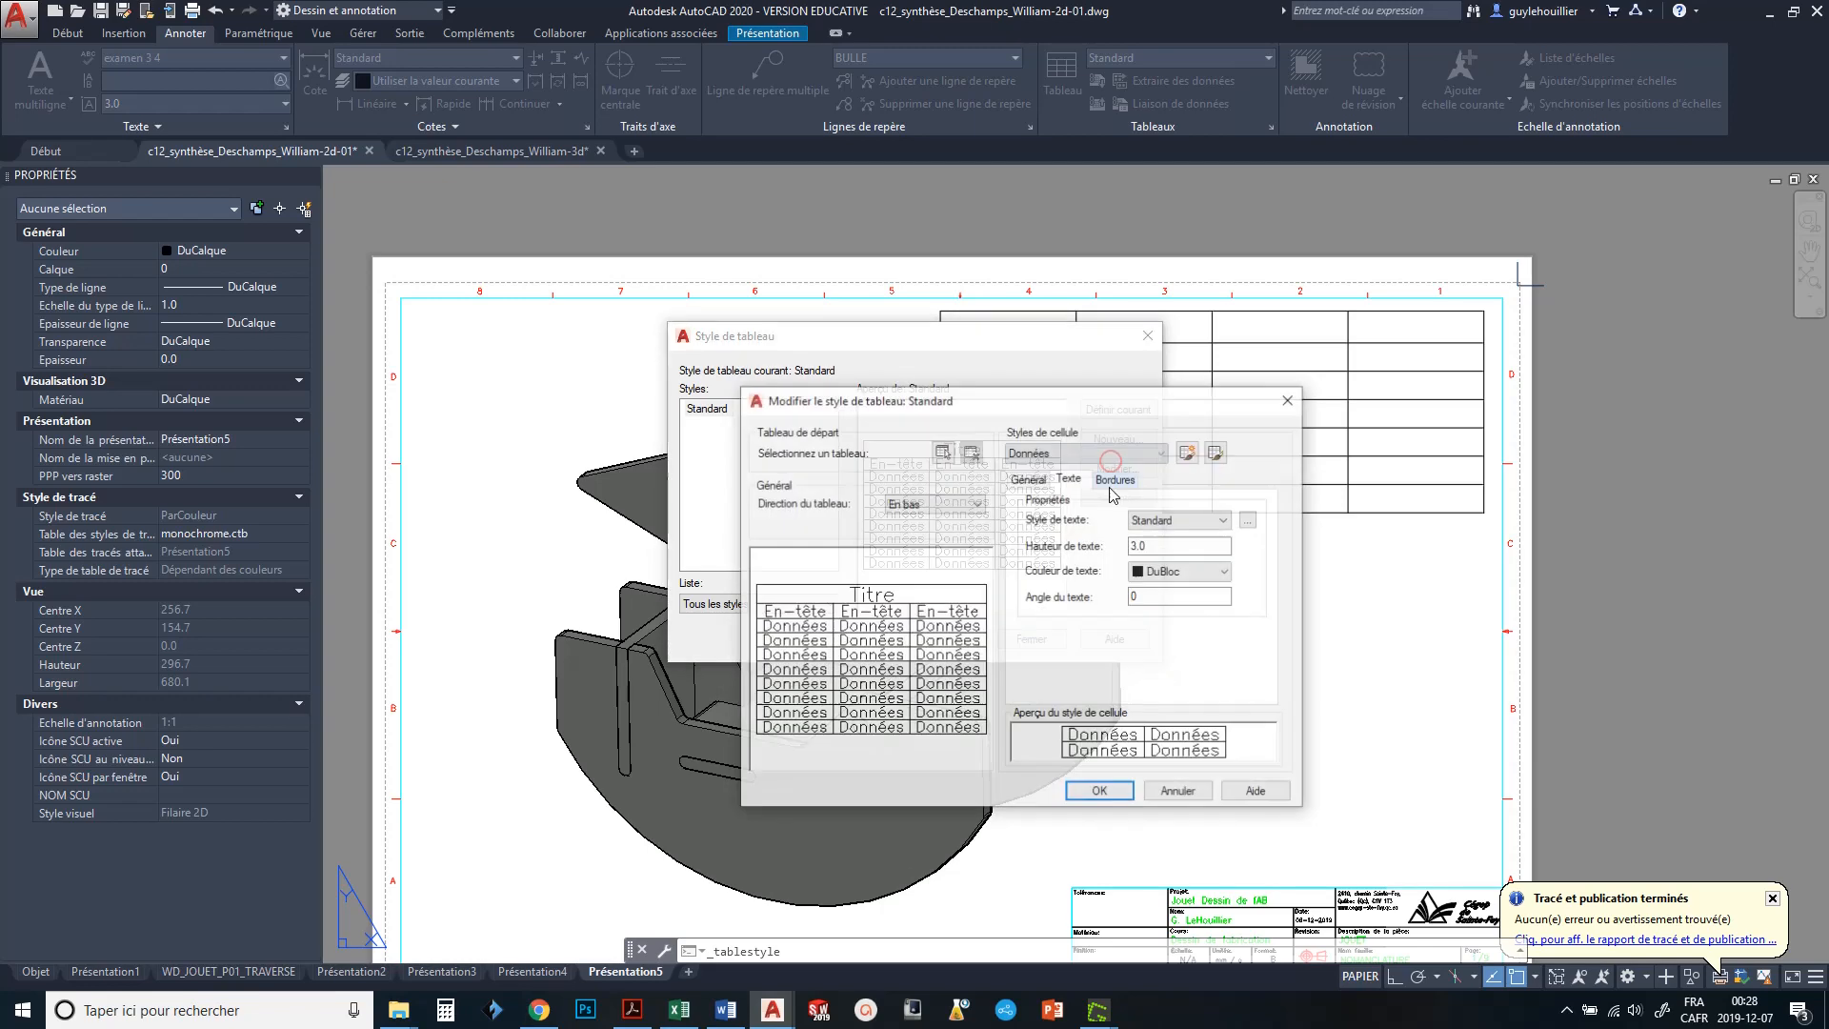
click(1031, 479)
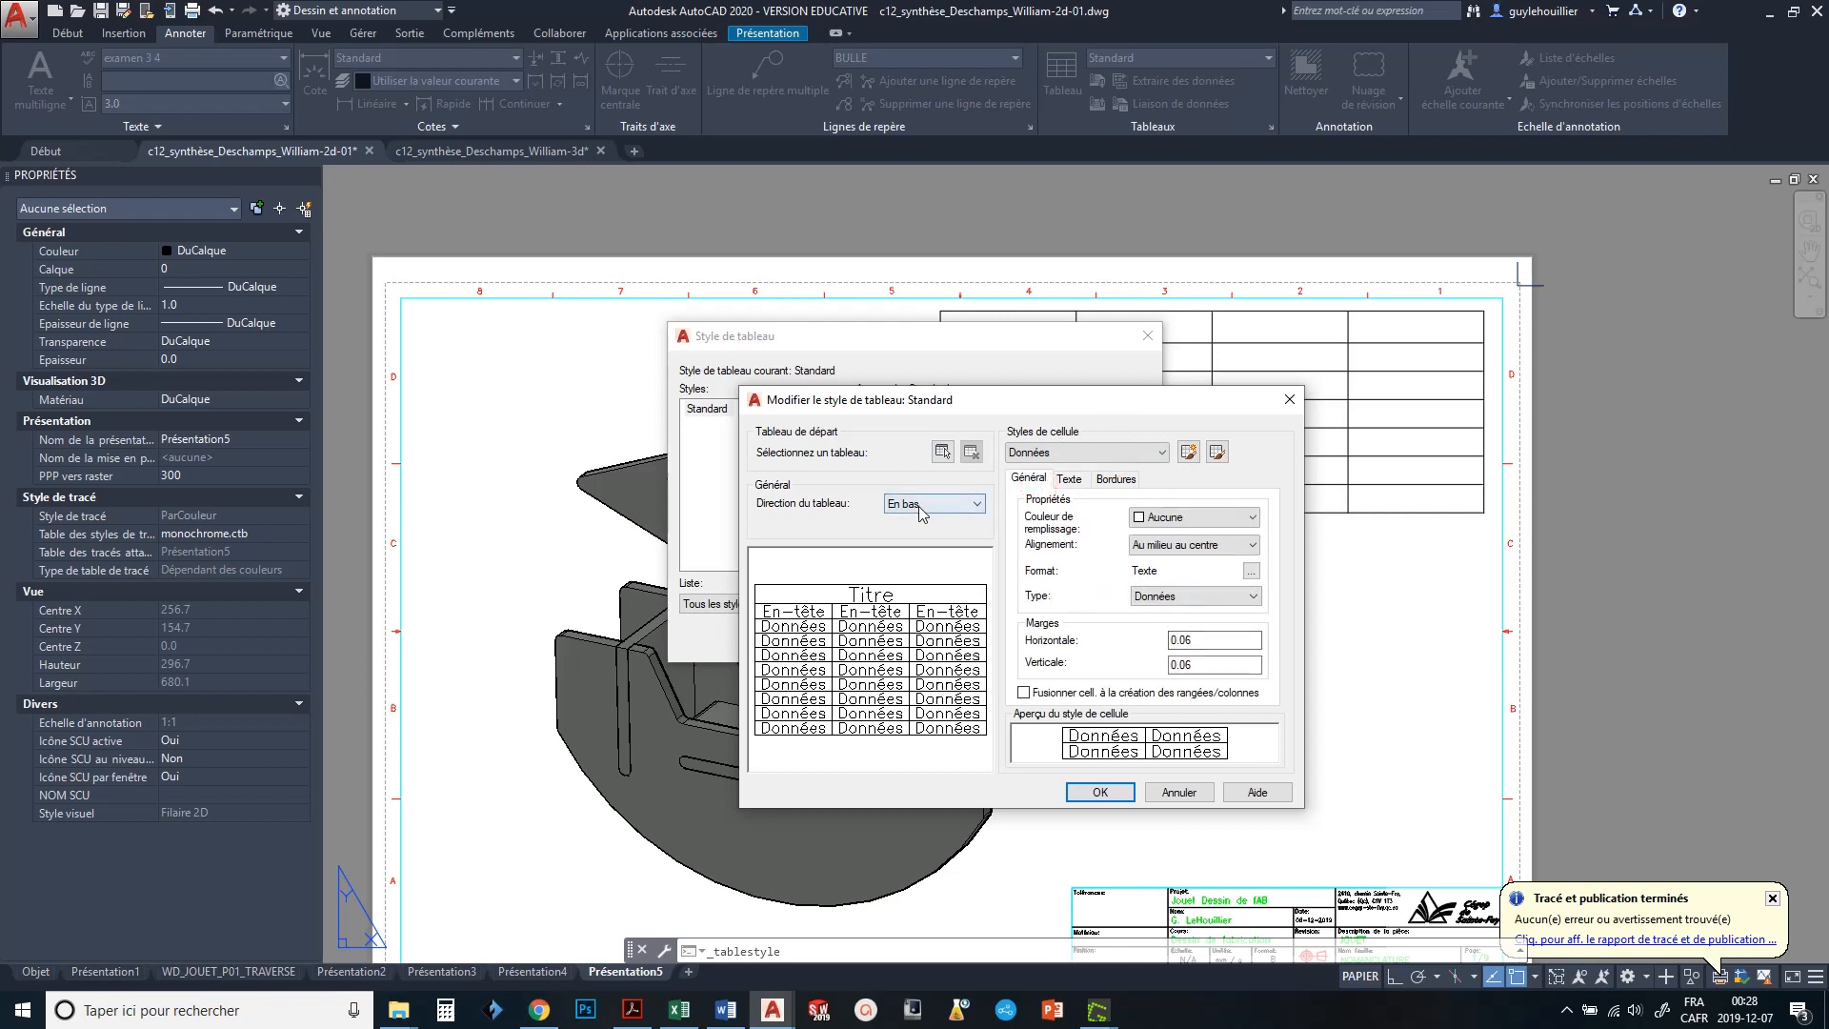
click(953, 505)
click(952, 511)
click(1222, 546)
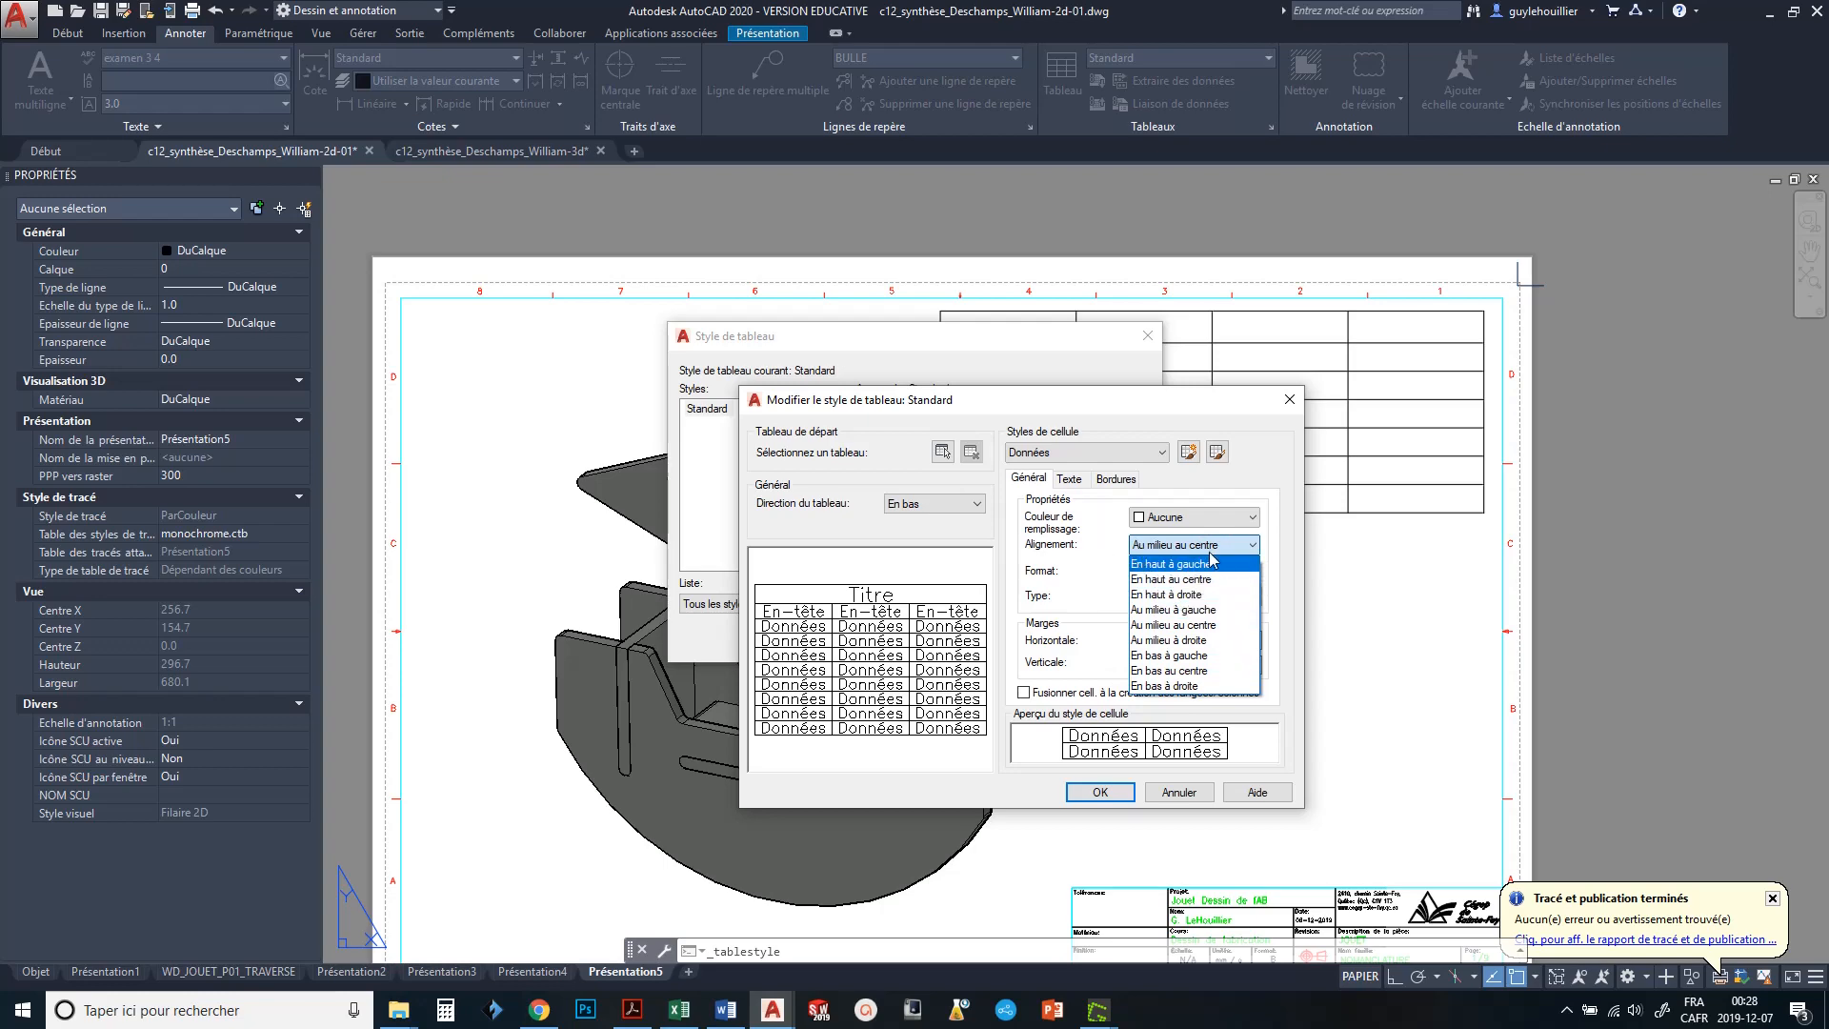
click(1099, 796)
click(1100, 796)
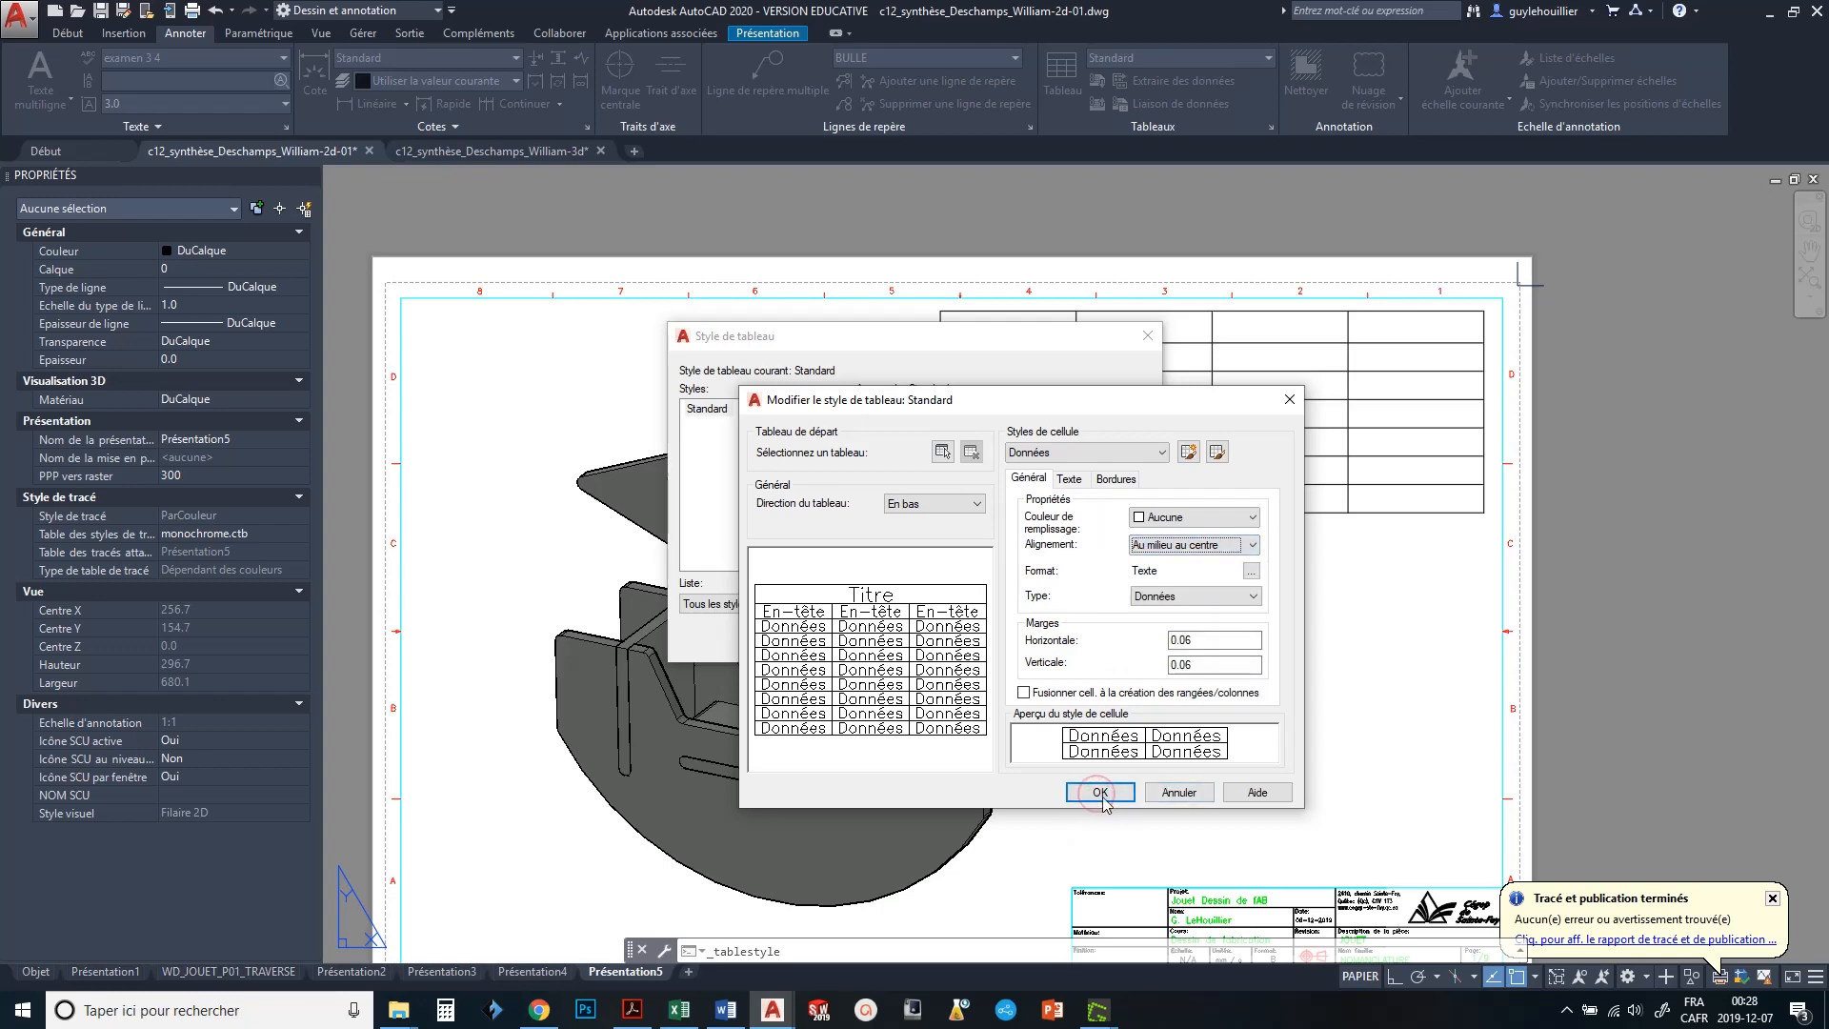
click(1031, 638)
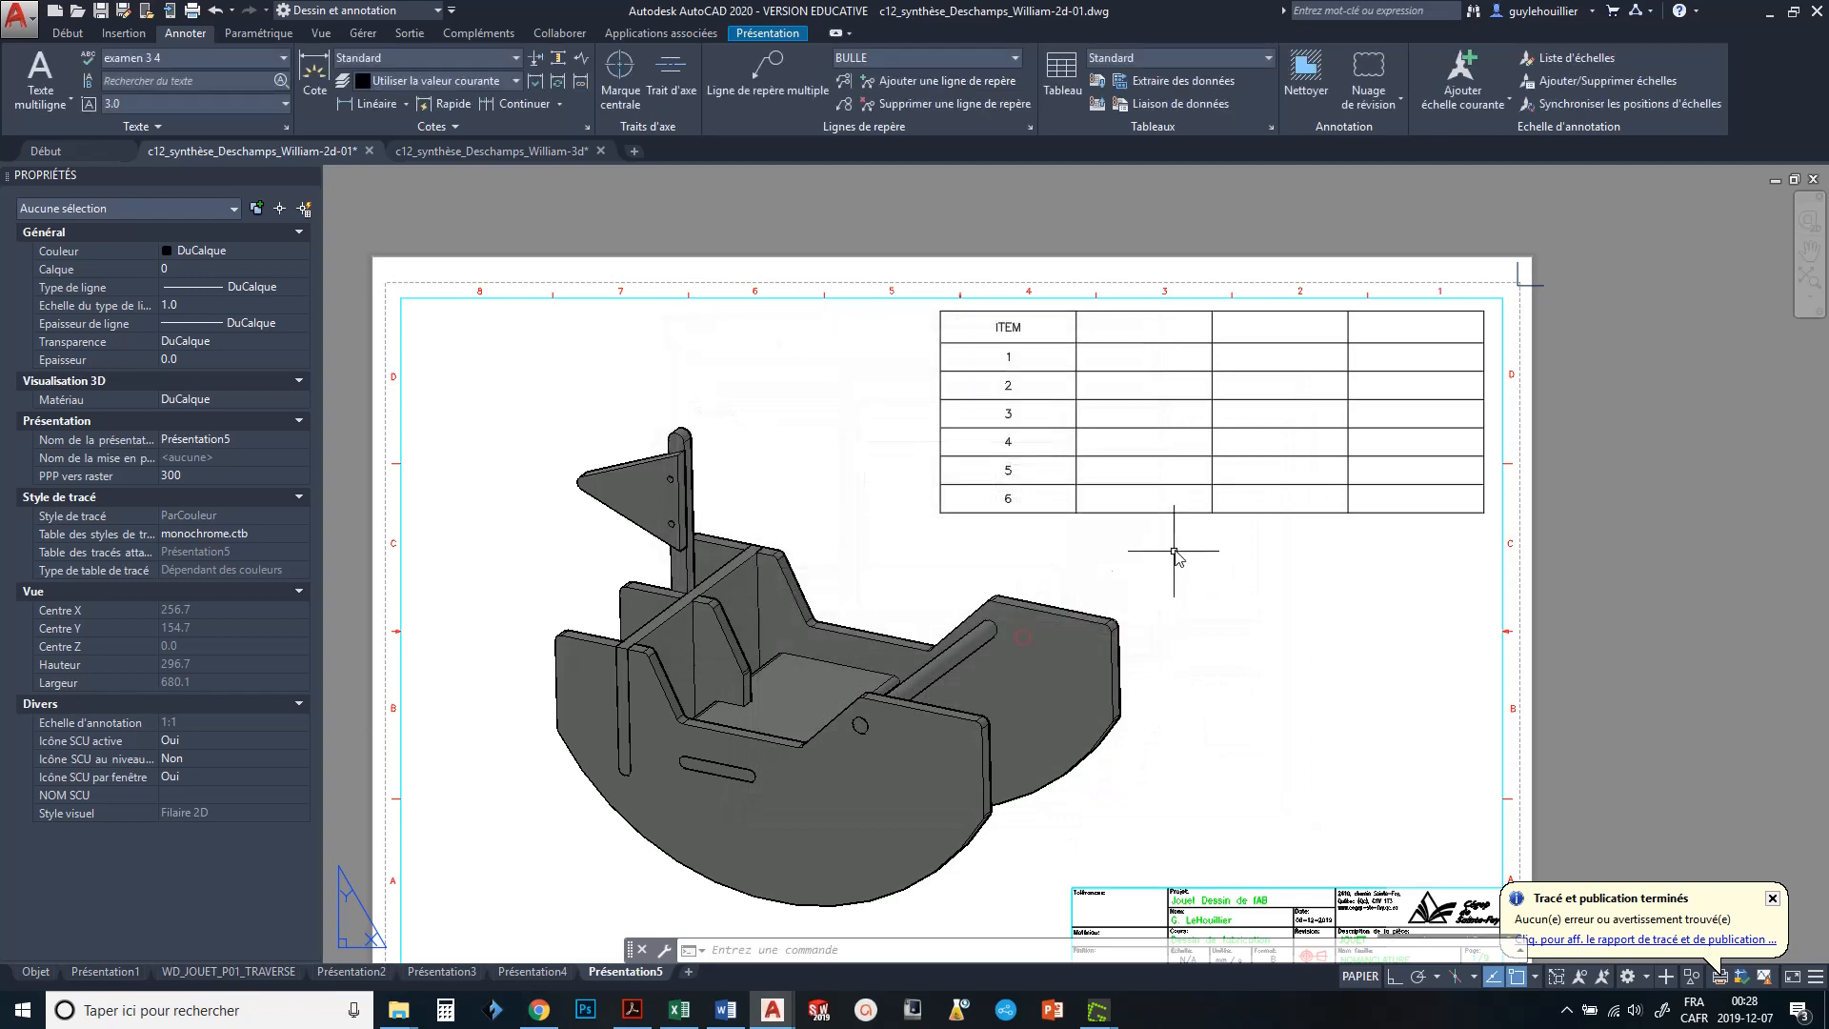
- Fill the table's second column with the heading NUMÉRO and the part numbers P01 to P06
double_click(1138, 334)
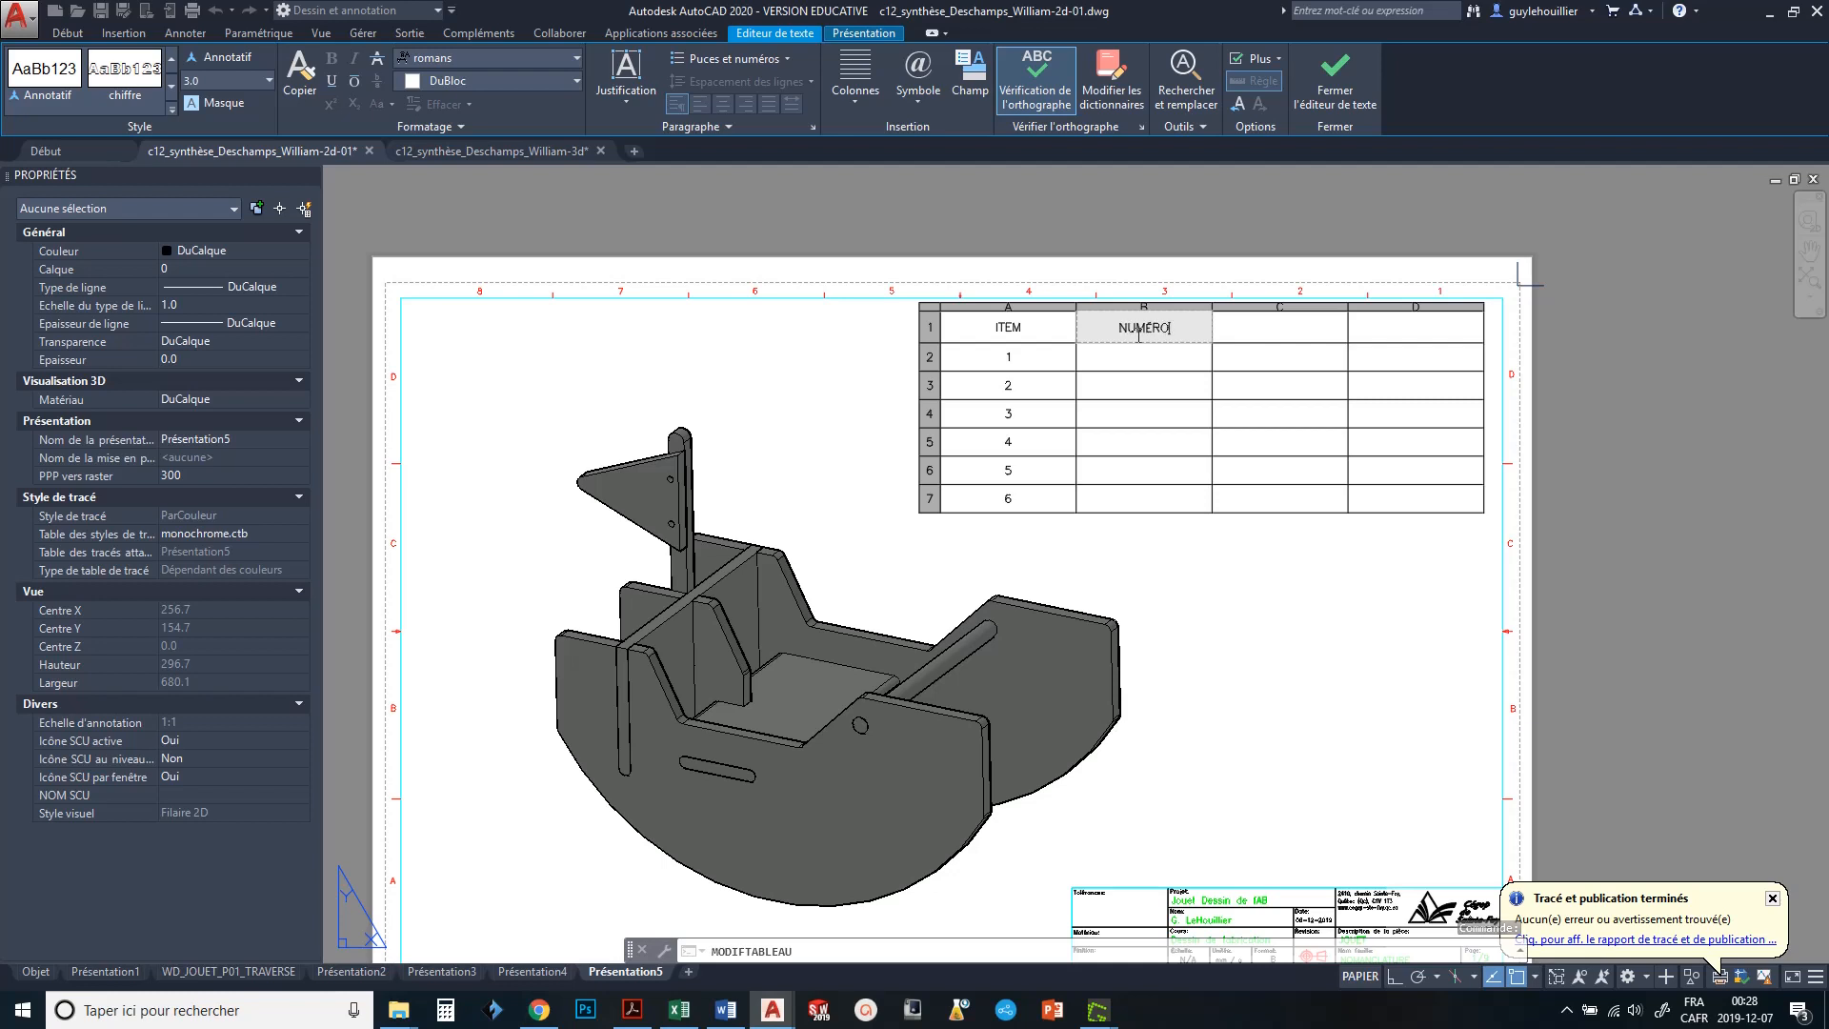
click(1144, 357)
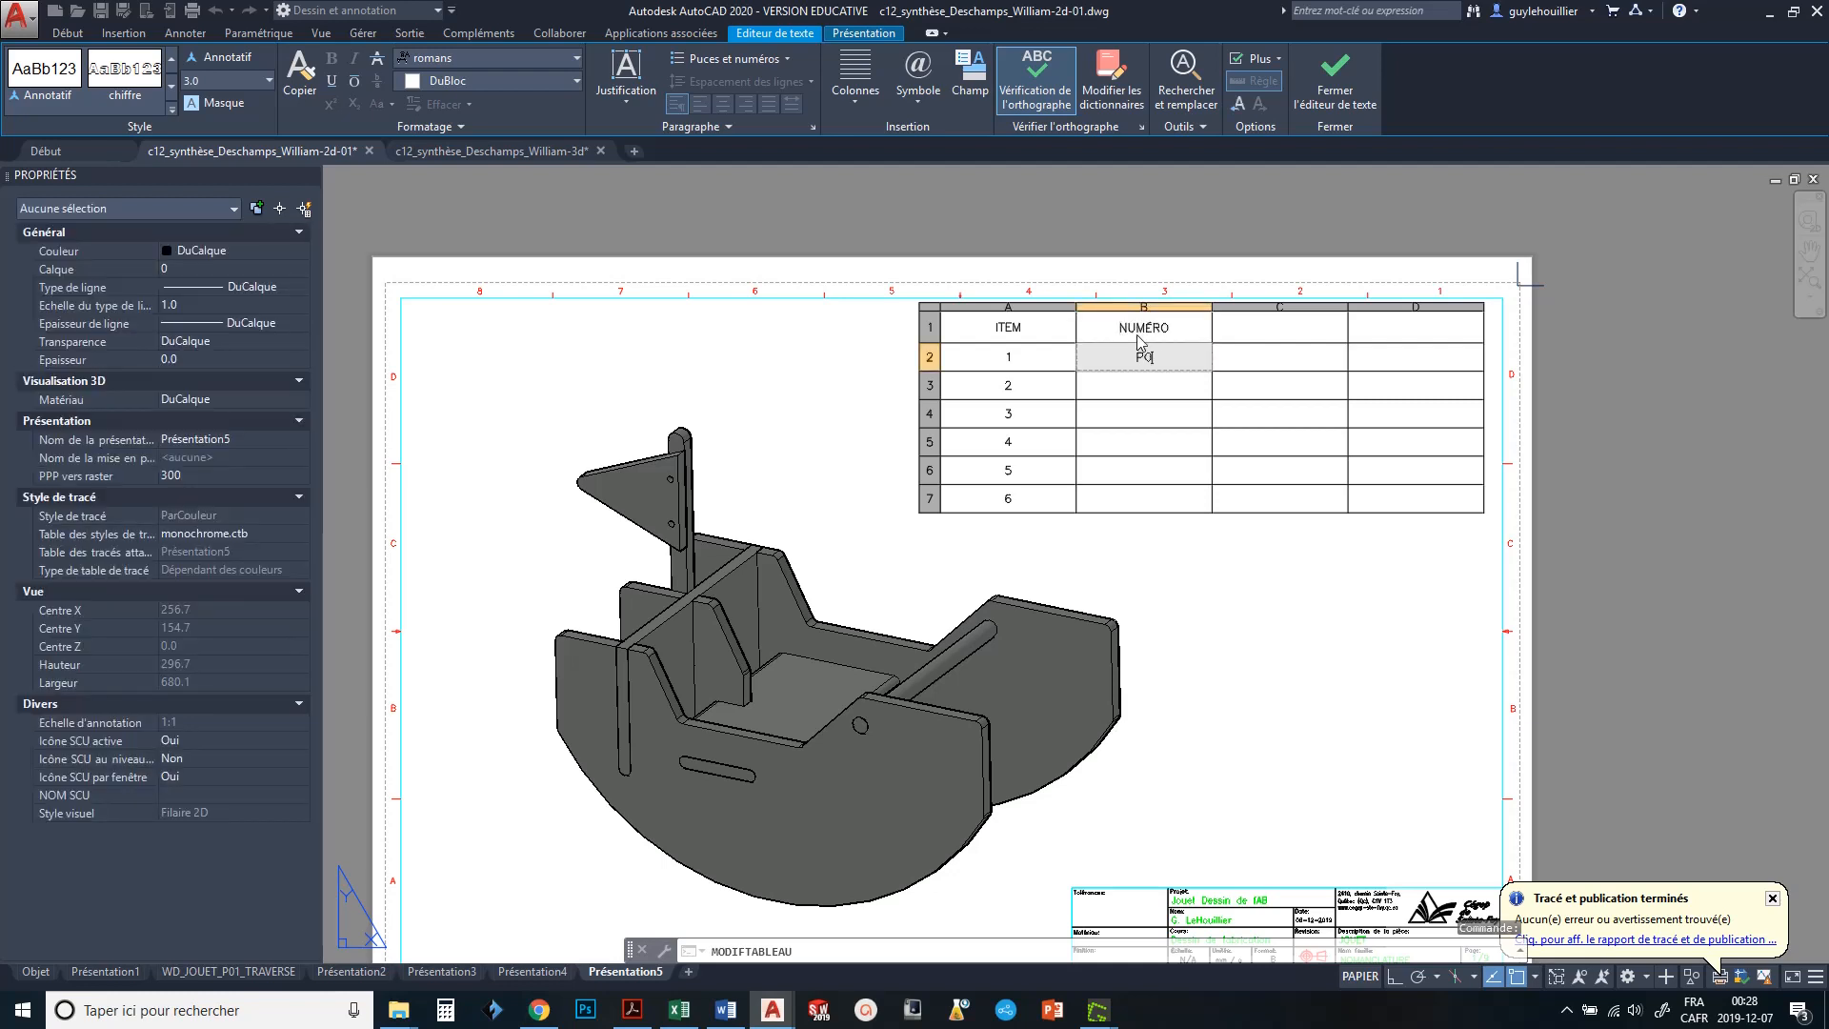
text(P01)
key(Return)
text(P0)
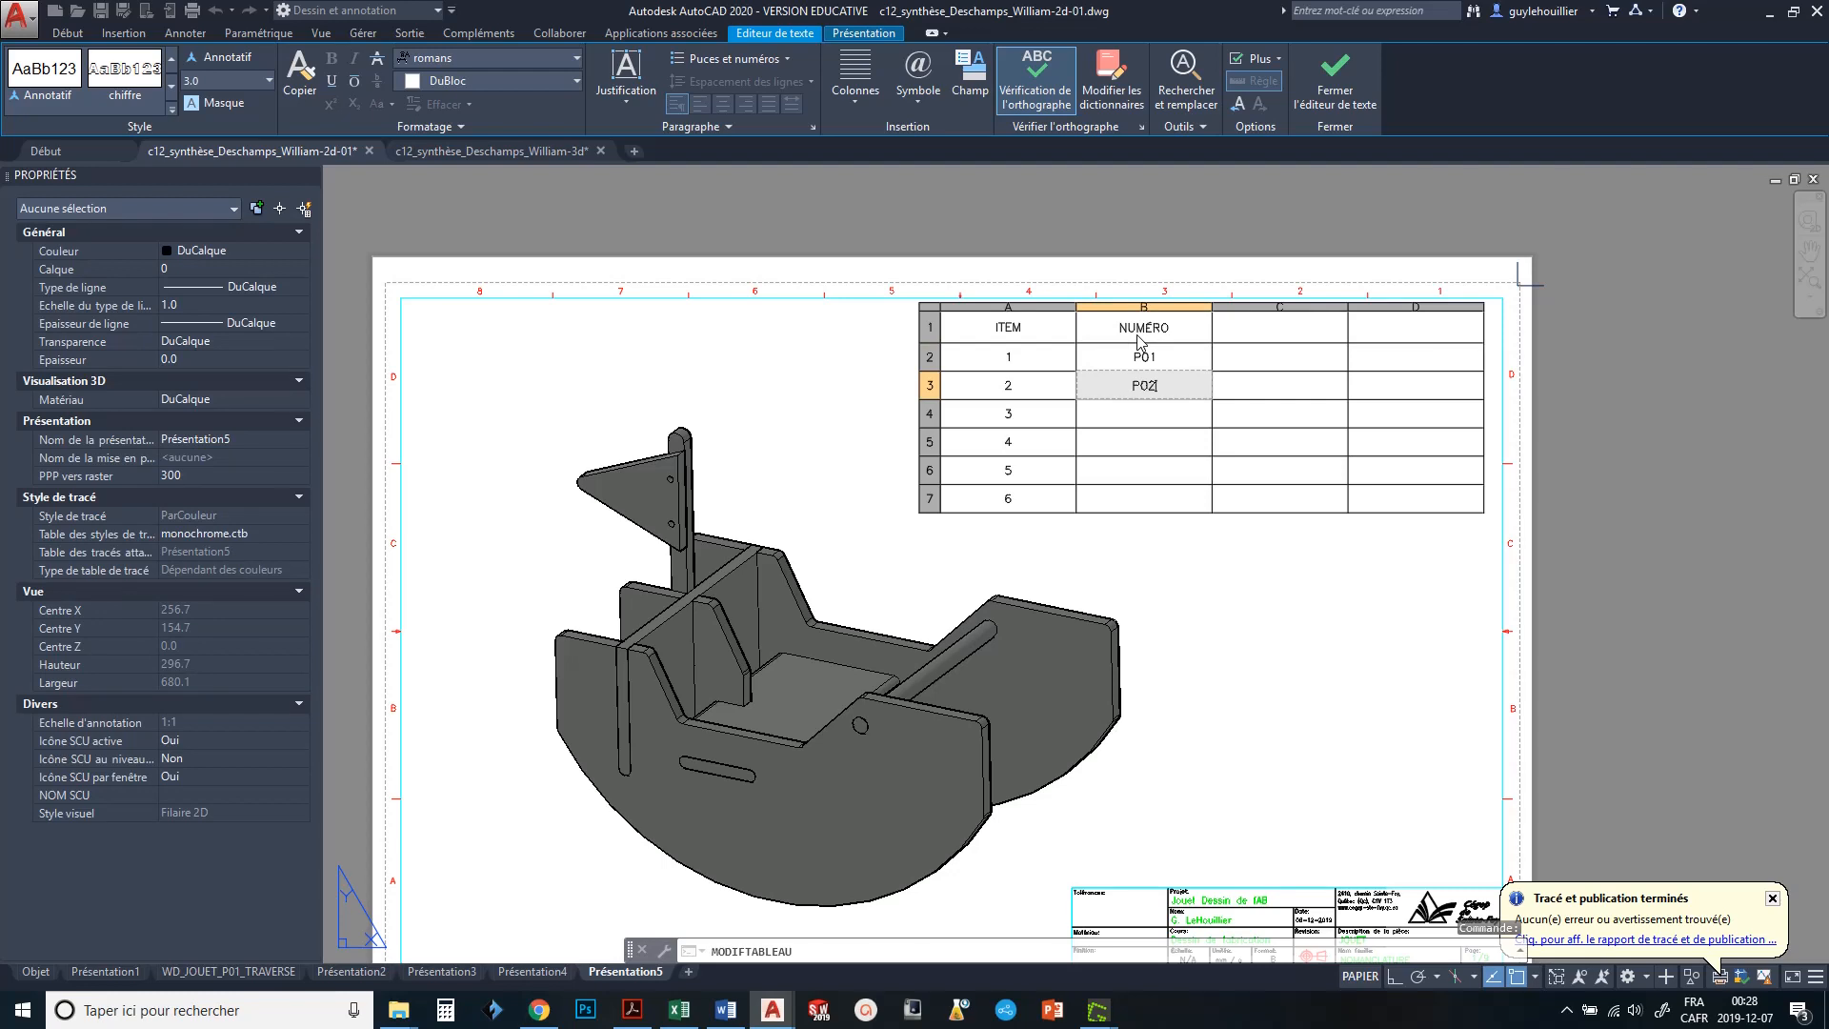
text(2)
key(Return)
text(PO)
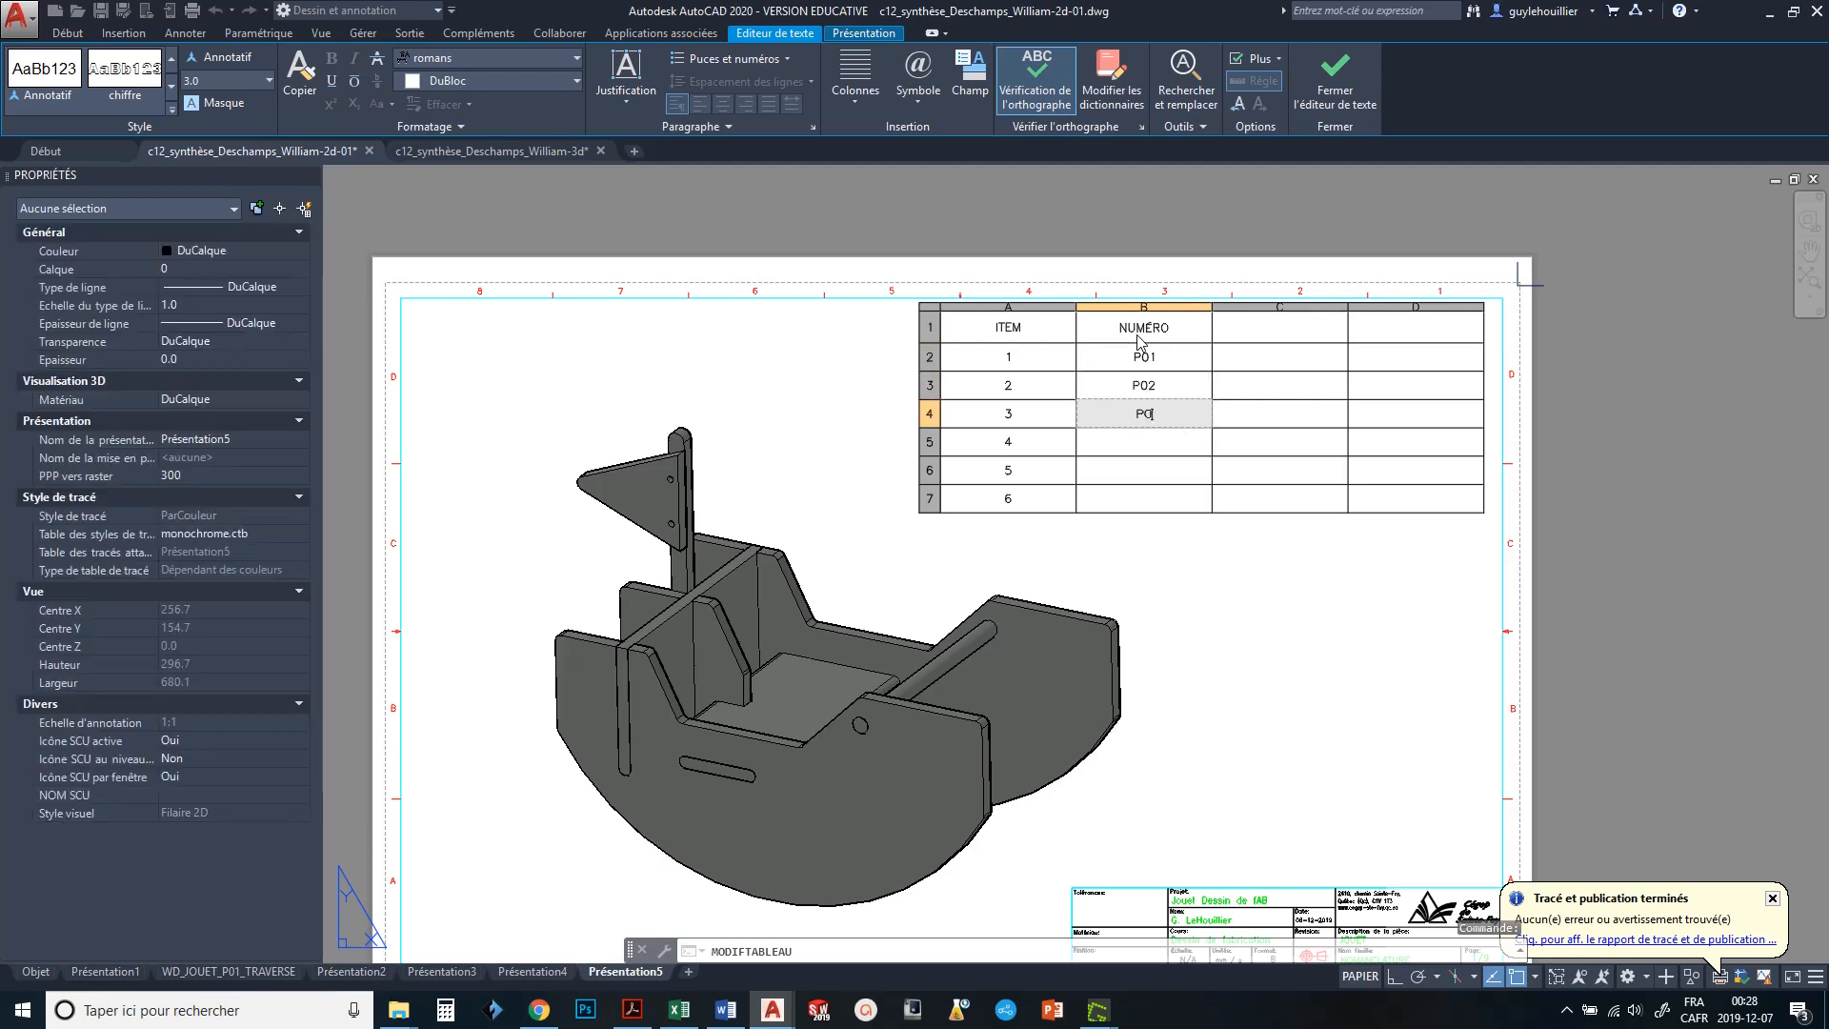
text(03)
key(Return)
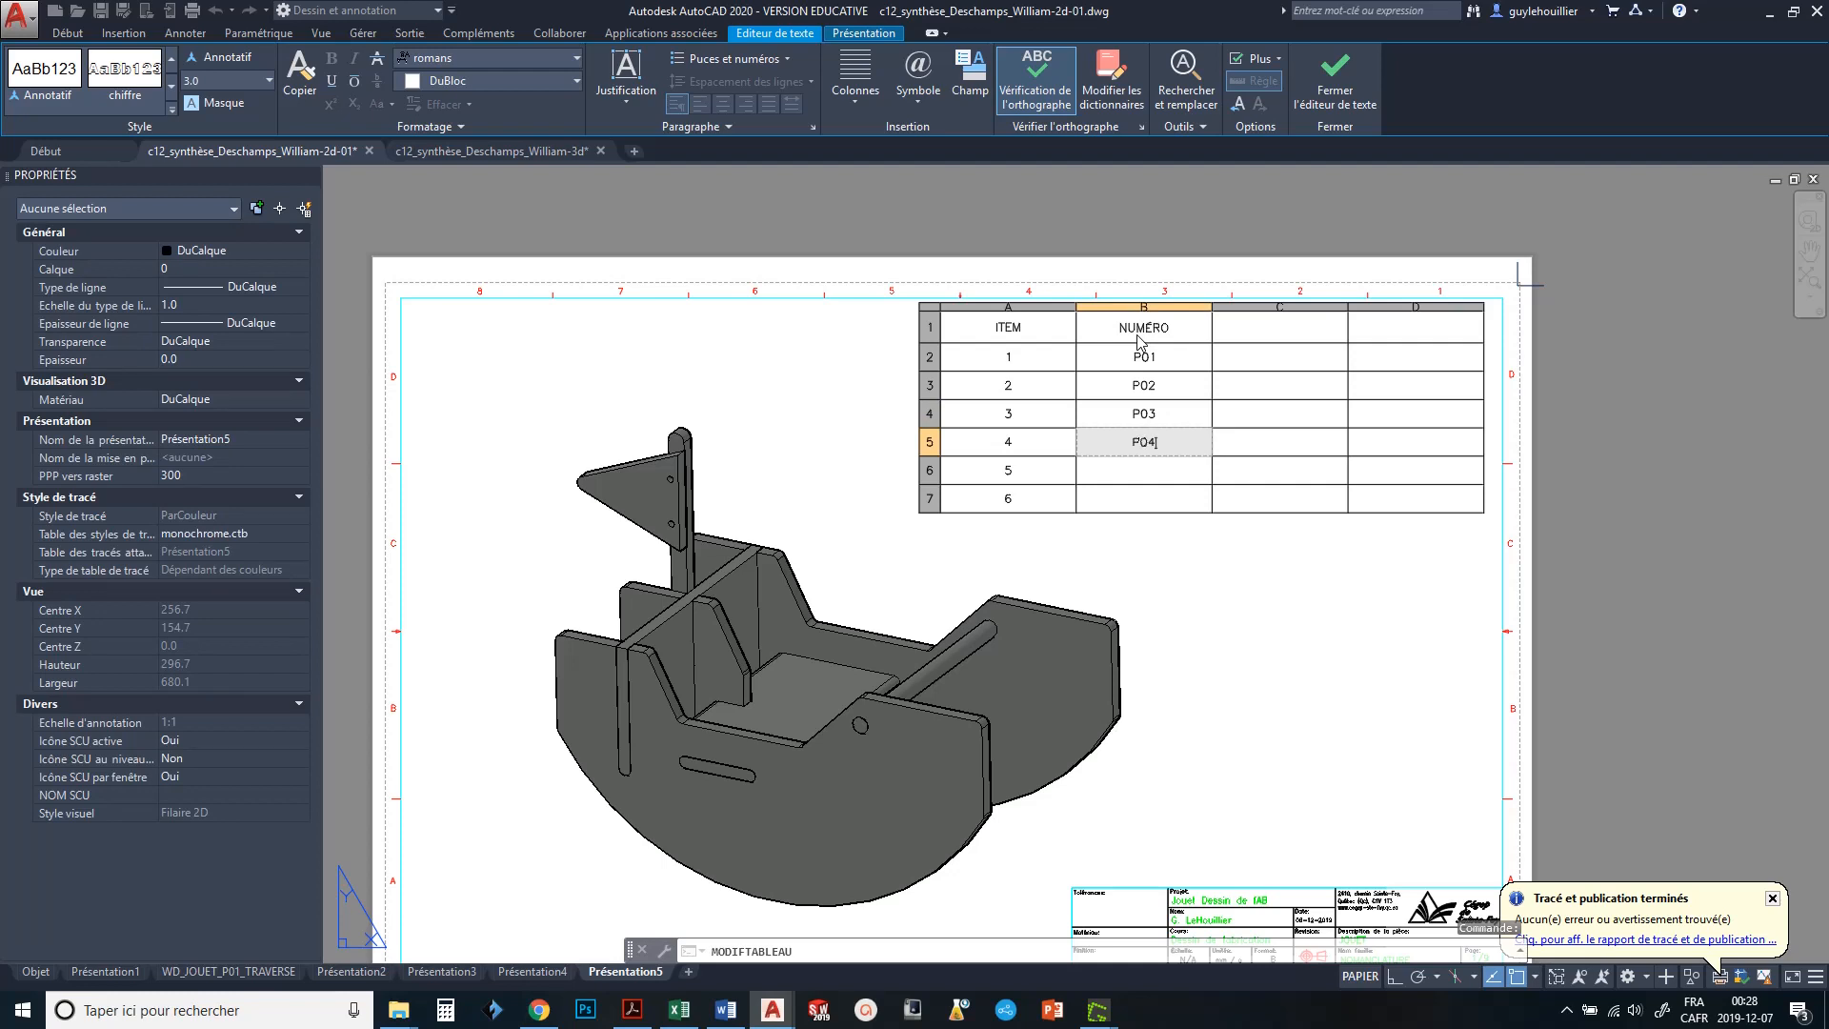
key(Return)
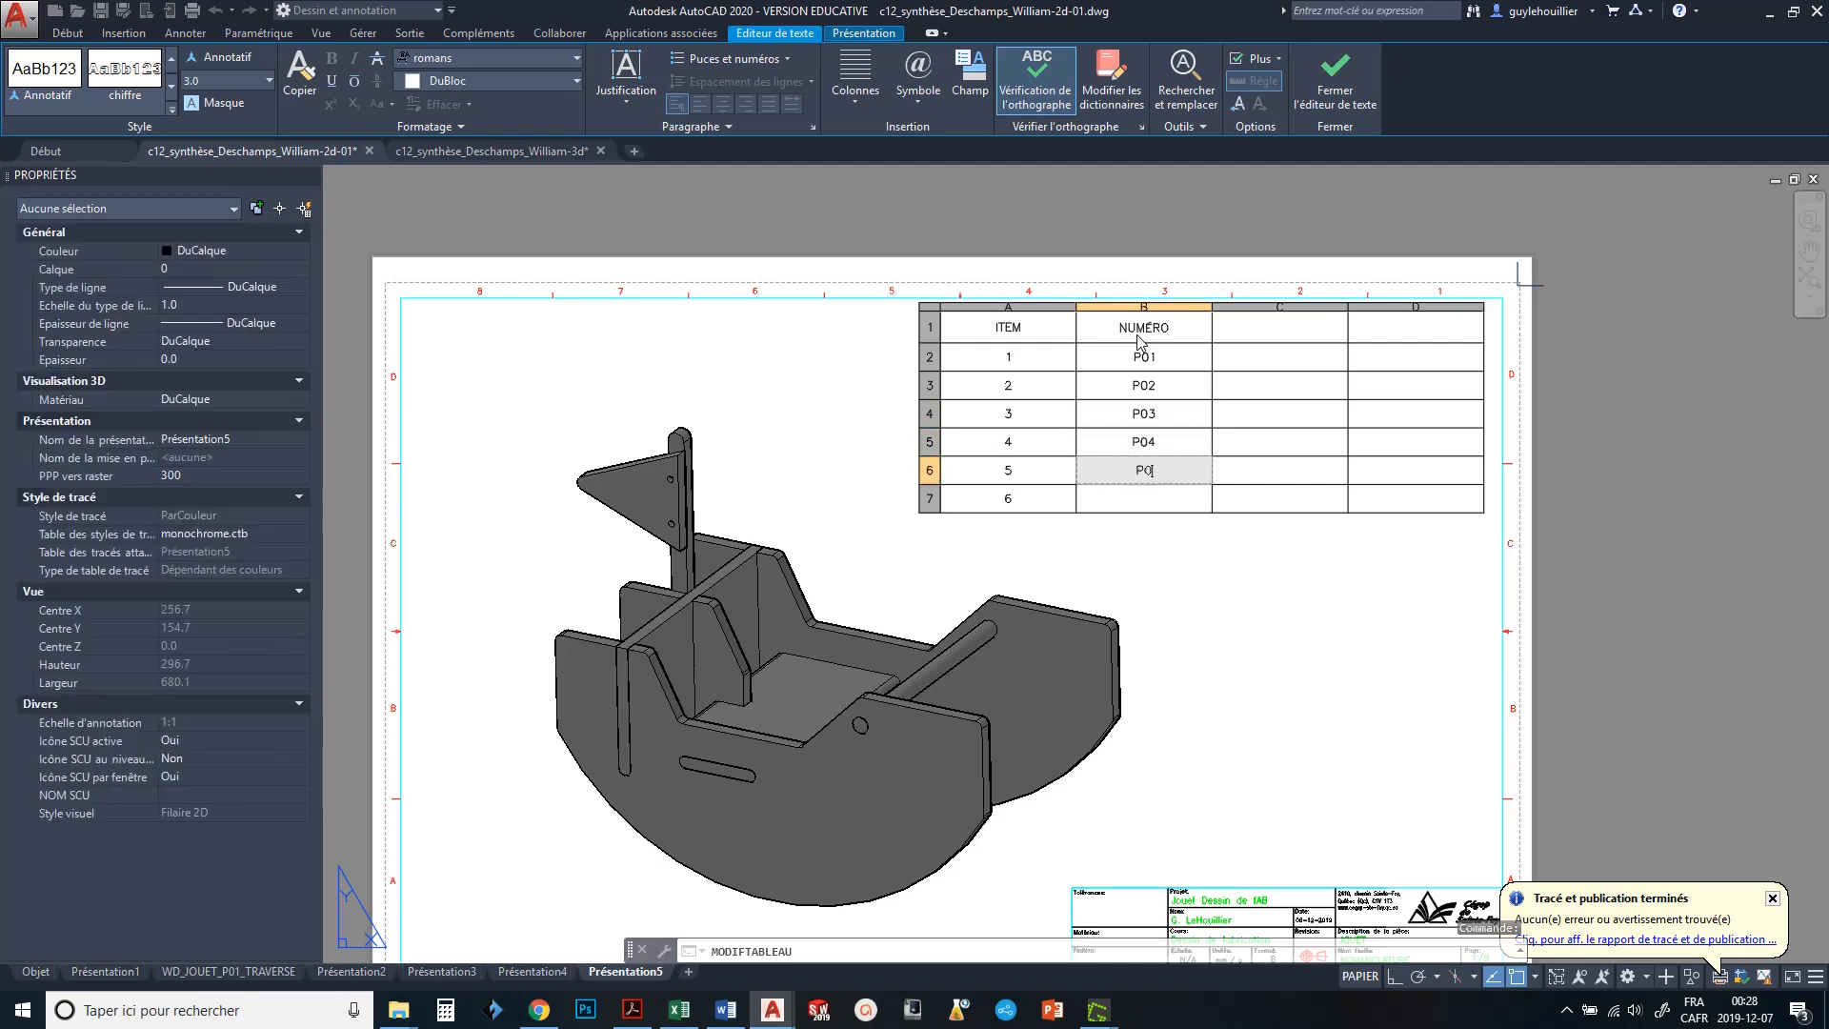
key(Return)
text(P06)
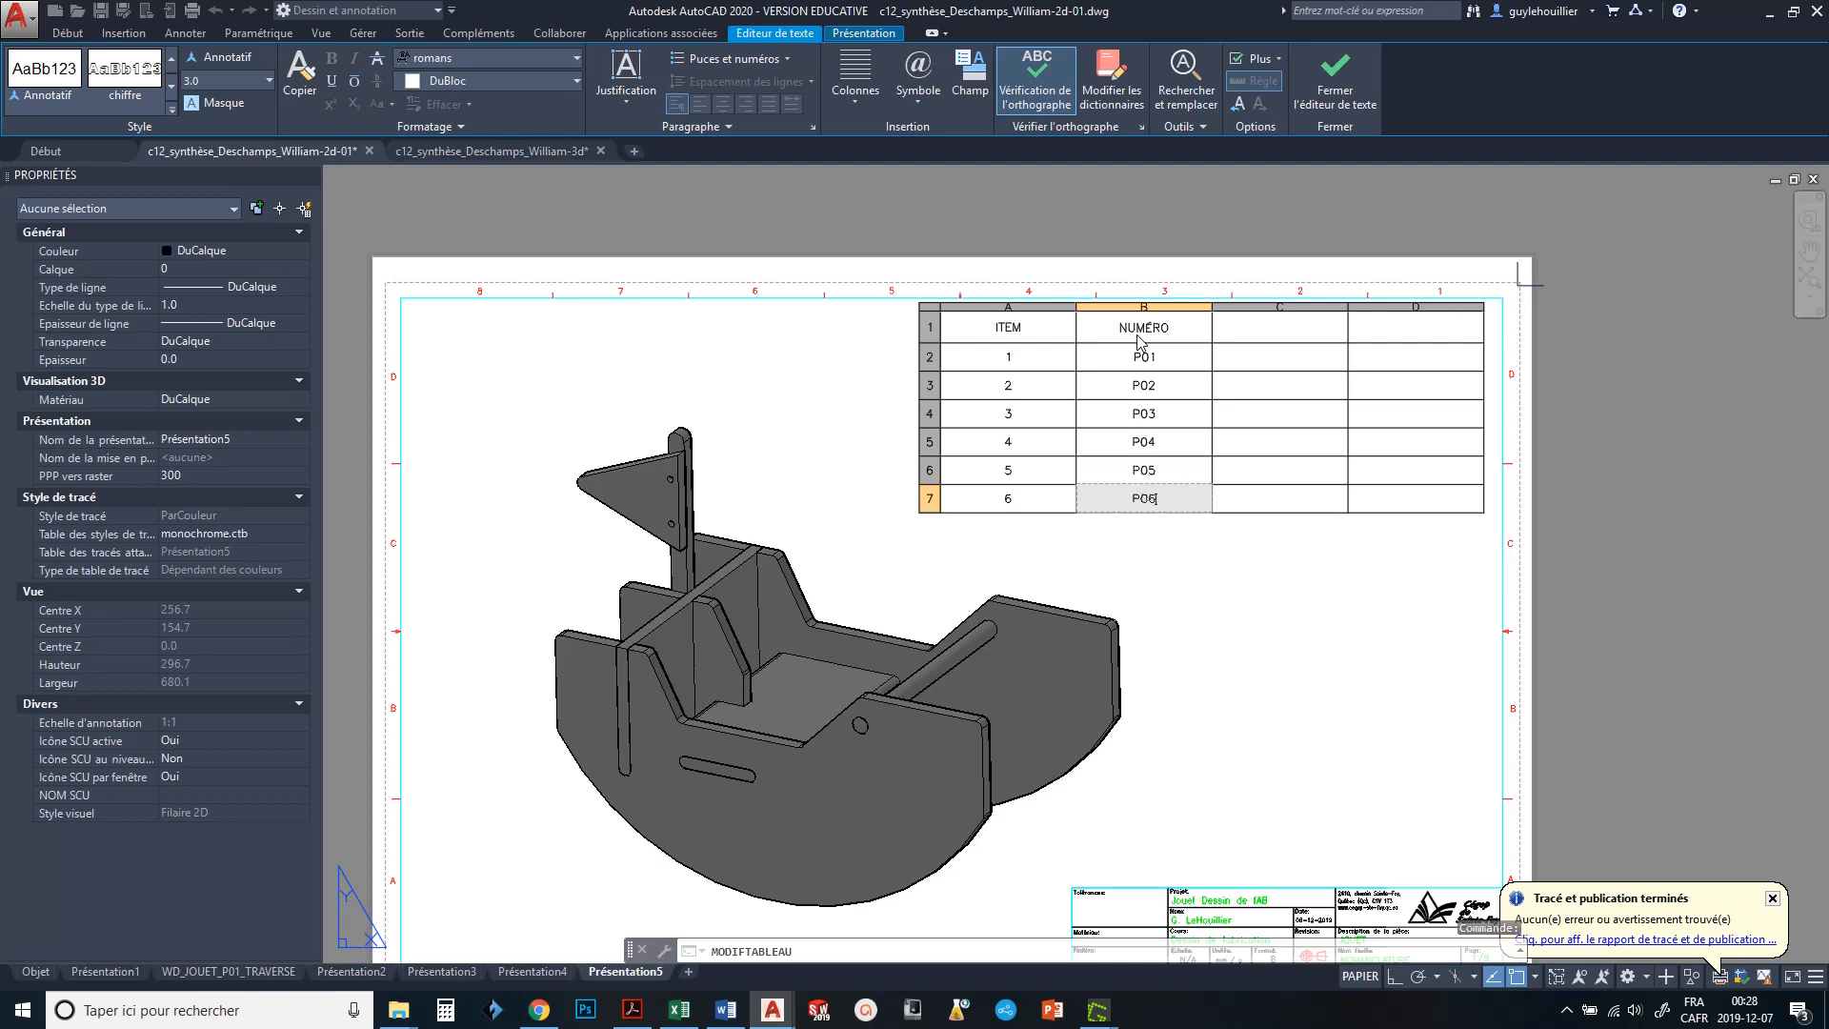
key(Return)
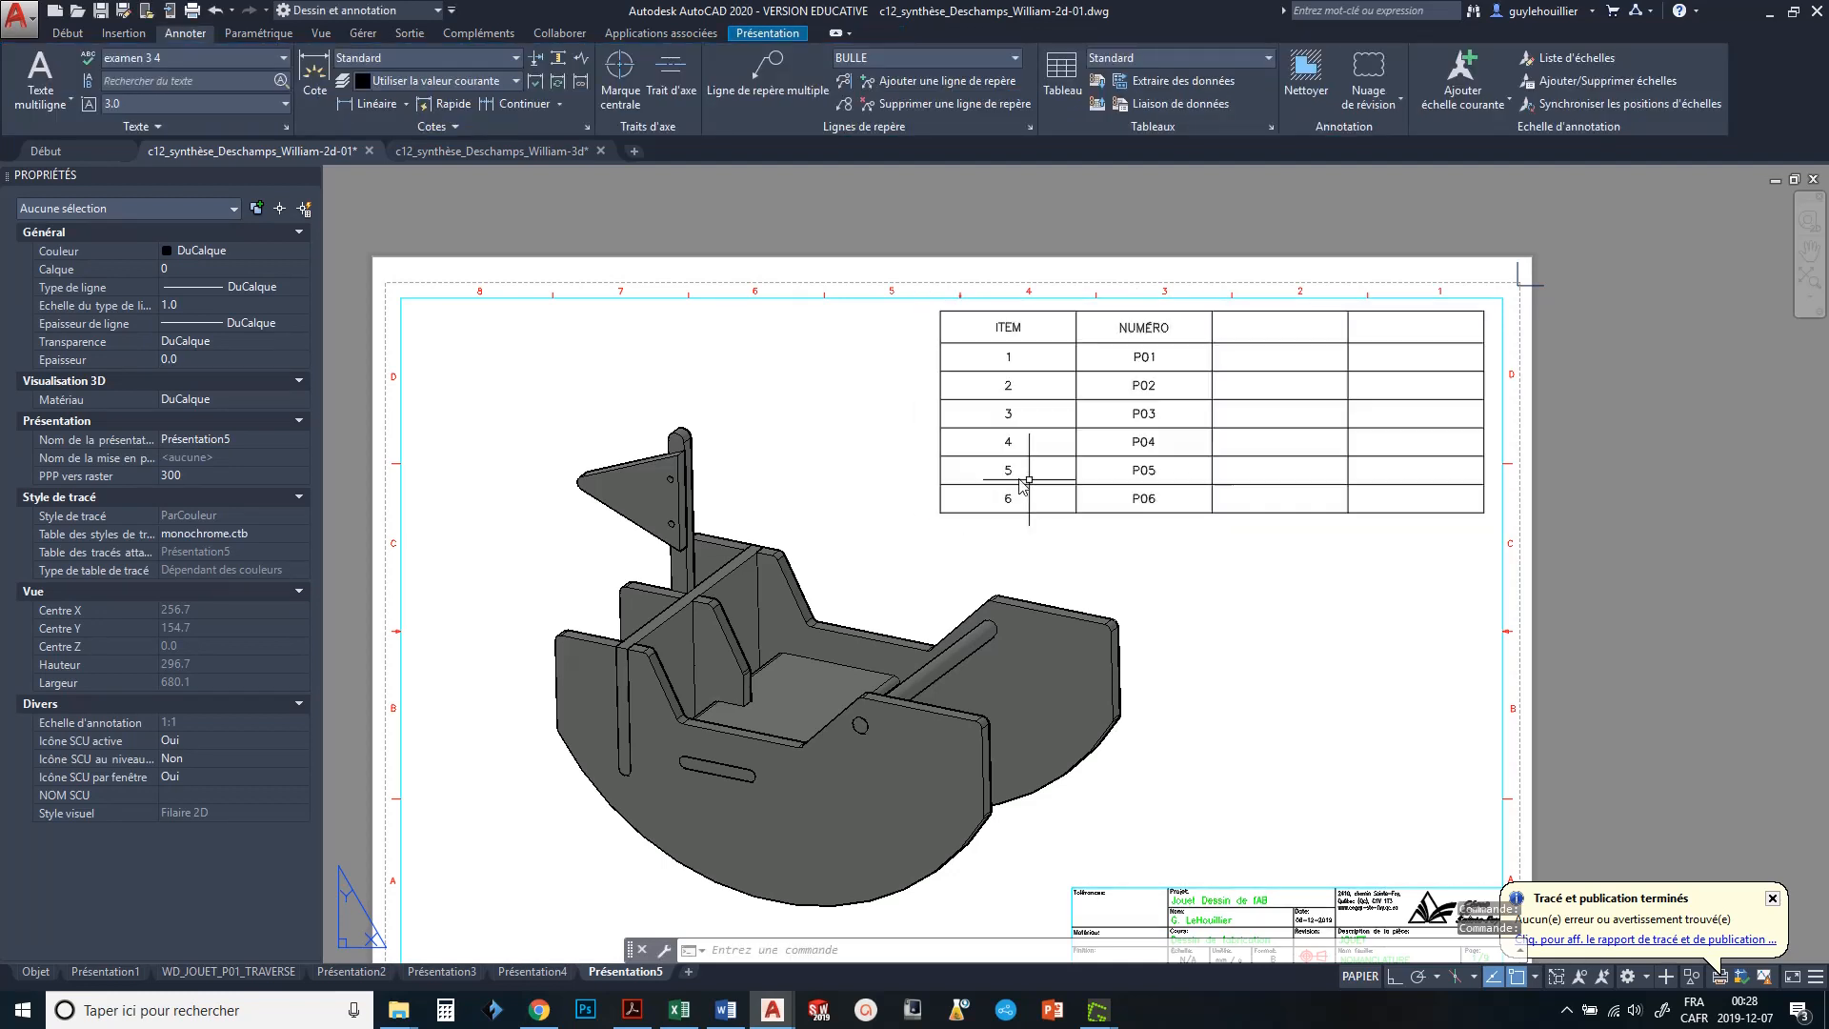
- Insert a new row below the item 6 row at the end of the parts list table
click(948, 498)
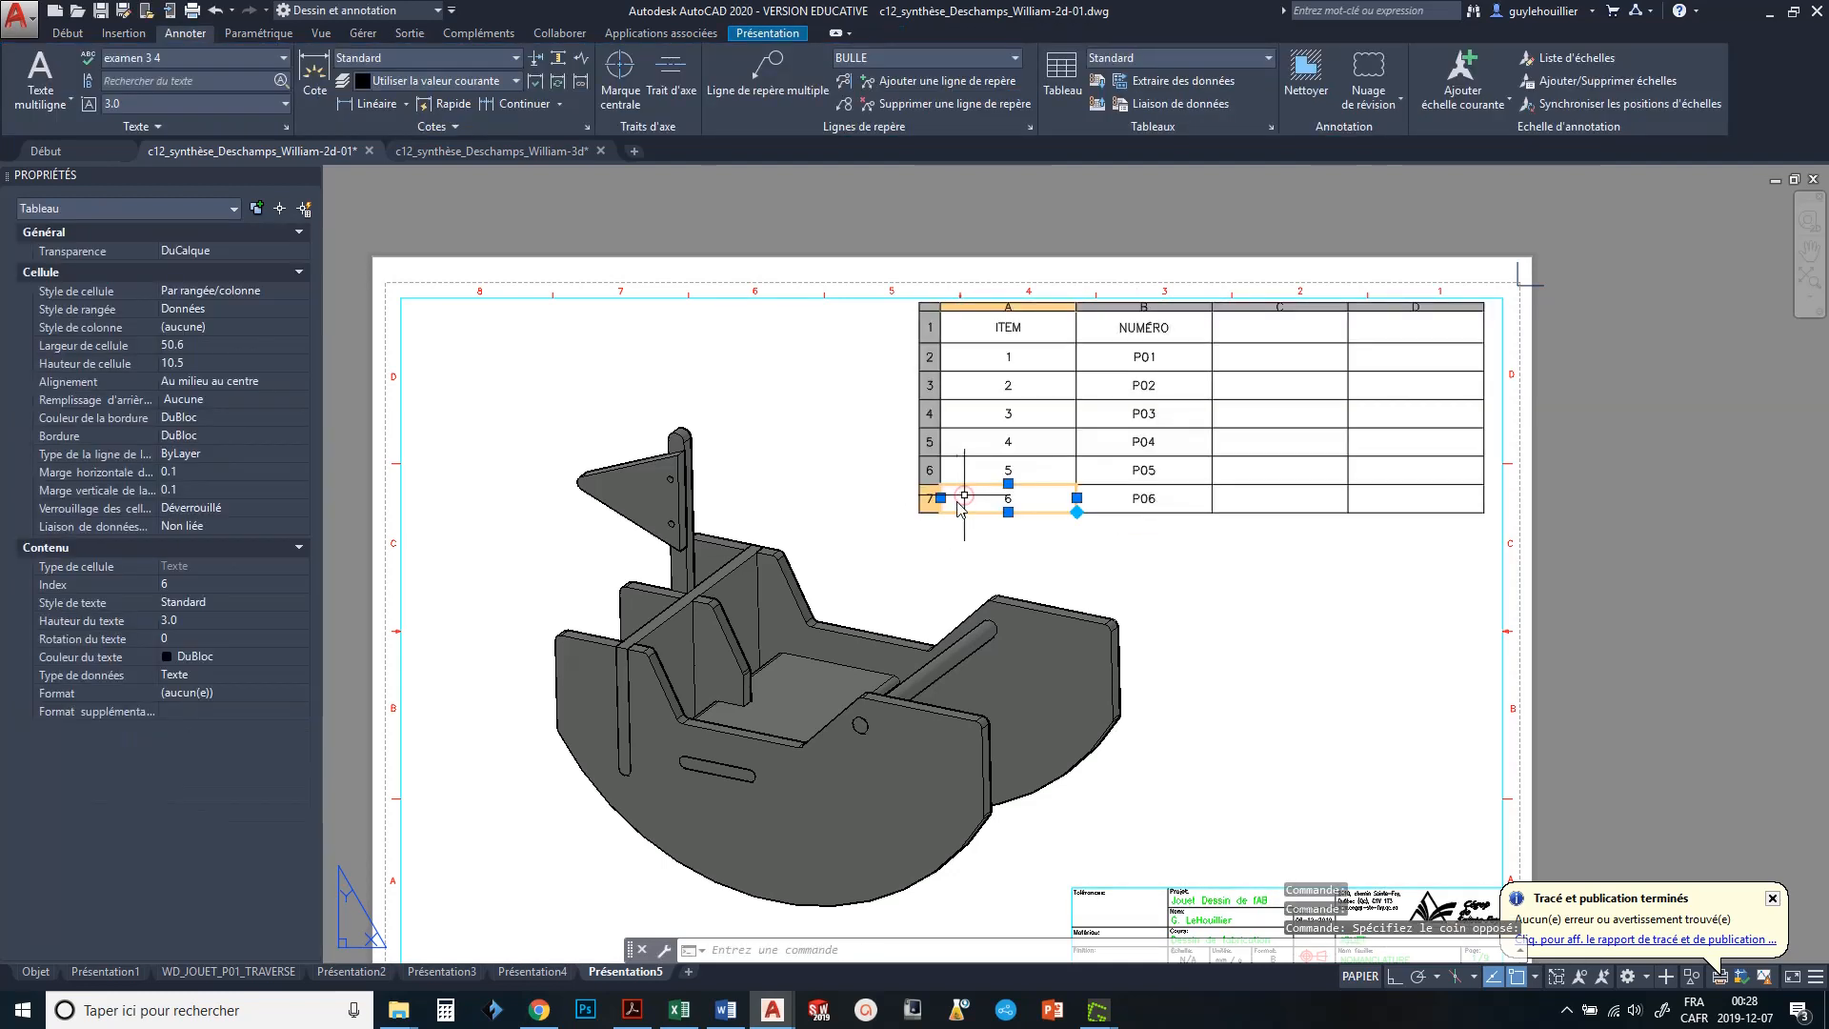
click(929, 498)
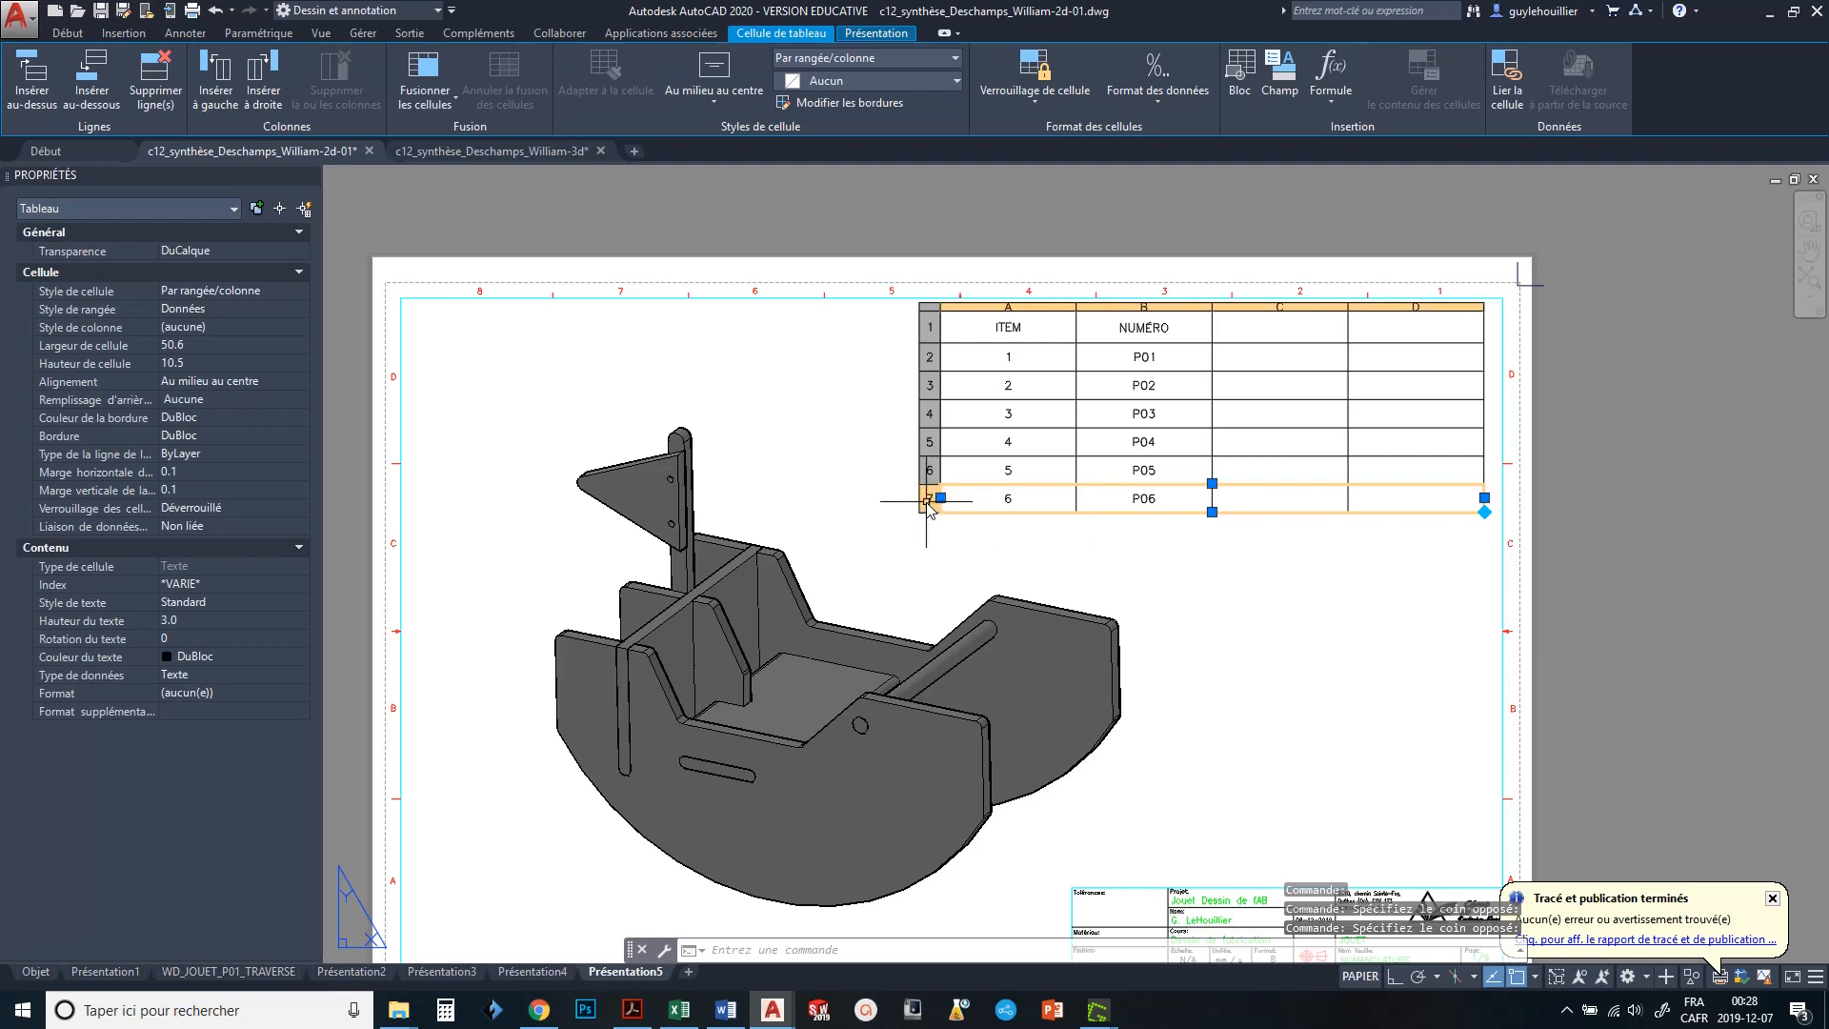
right_click(929, 500)
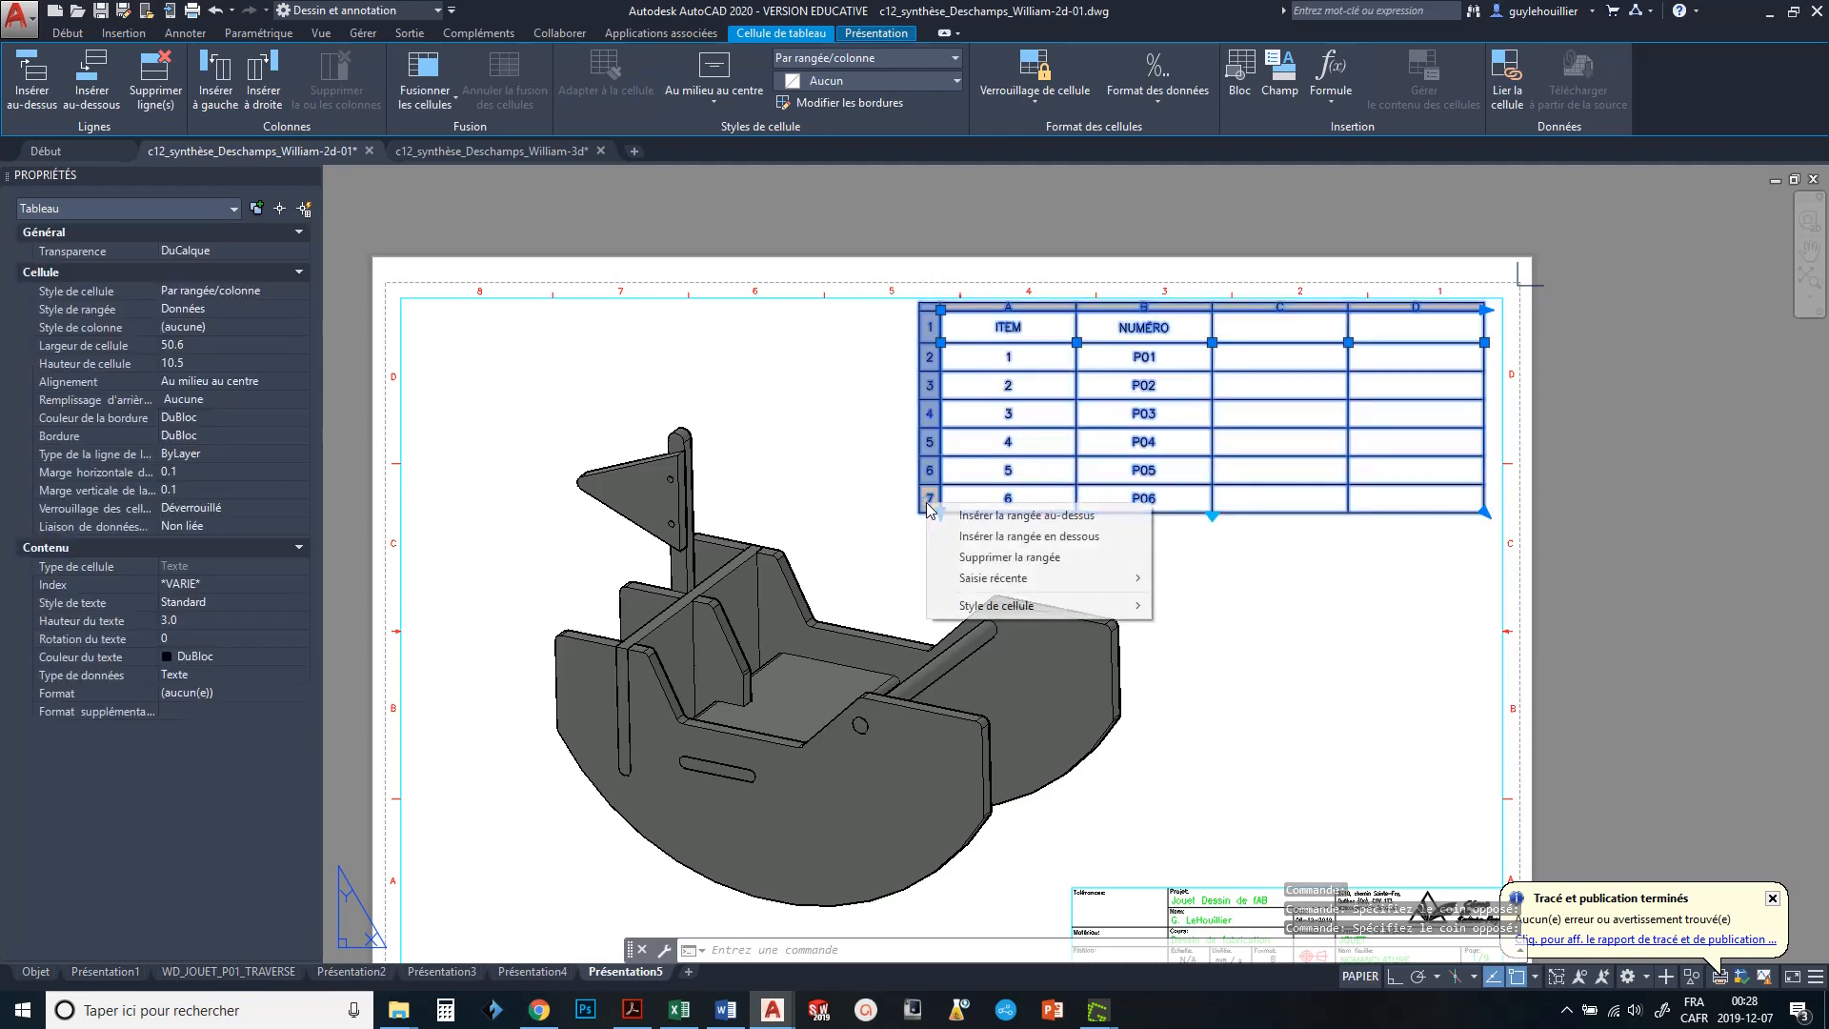
click(1014, 536)
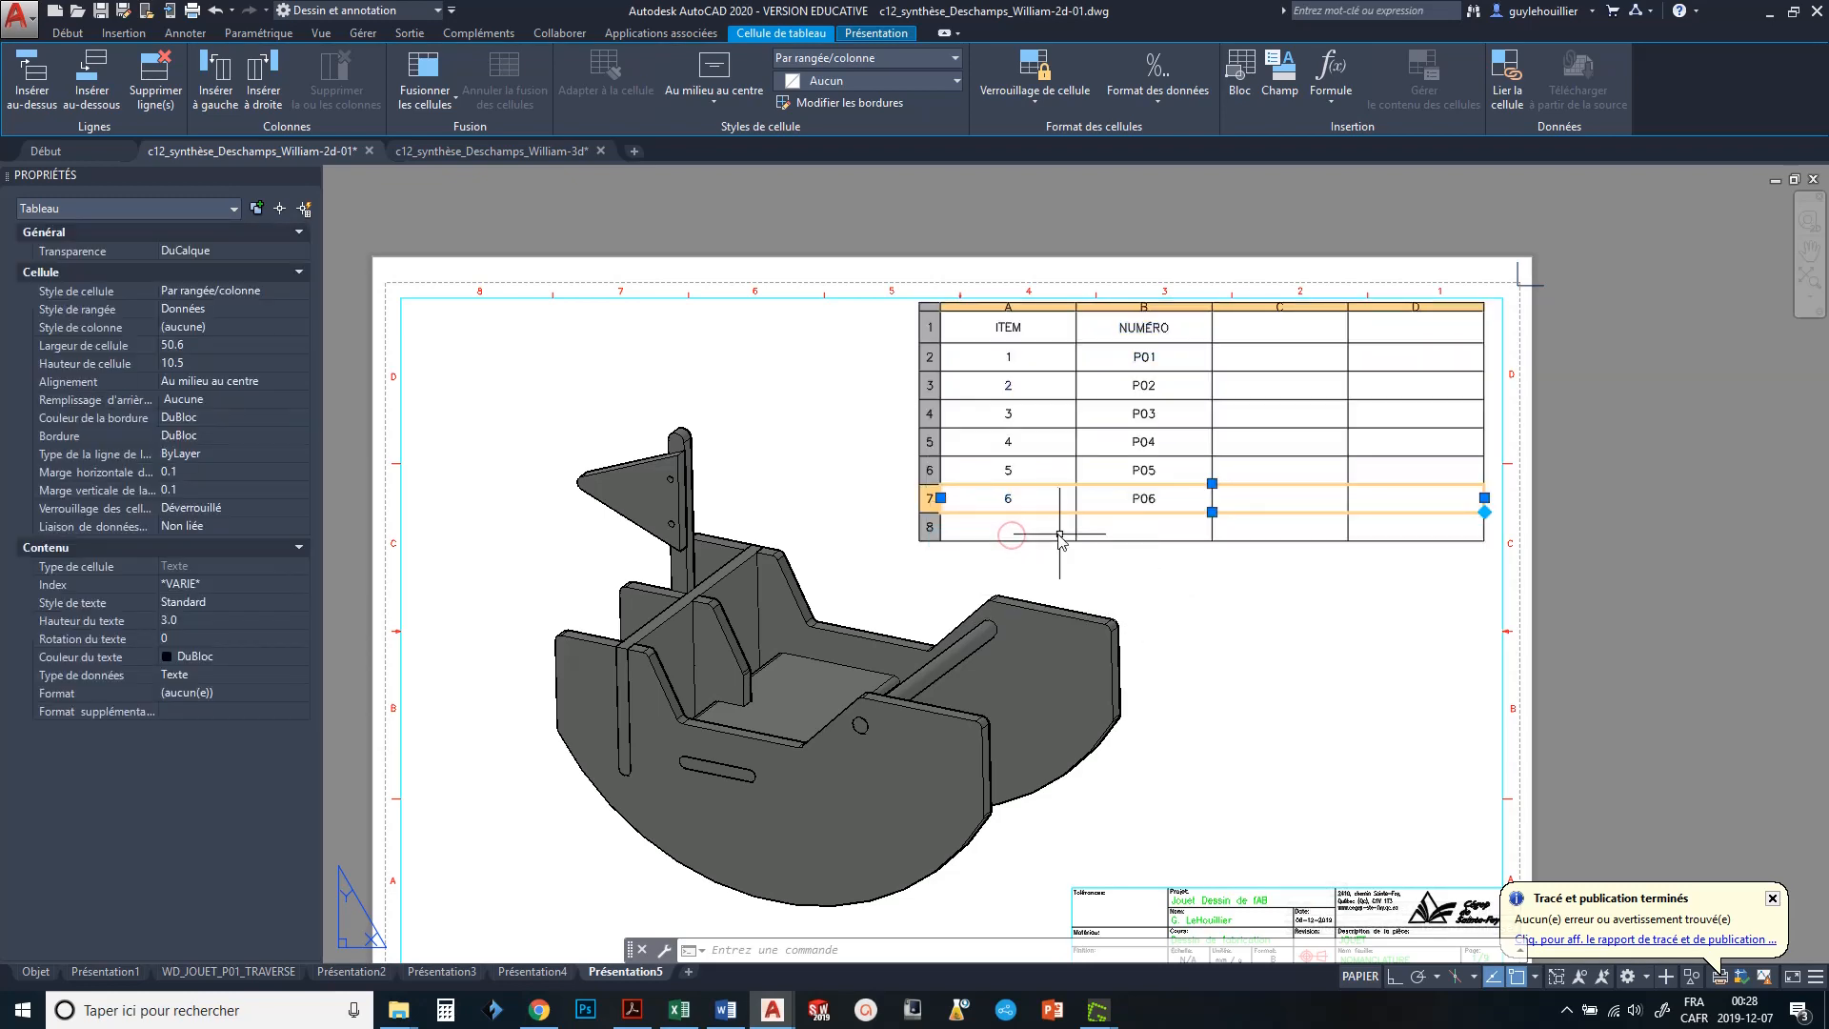
- Fill the new last row with item 7 and part number P07, and finish editing the cell text
click(1047, 530)
click(1030, 529)
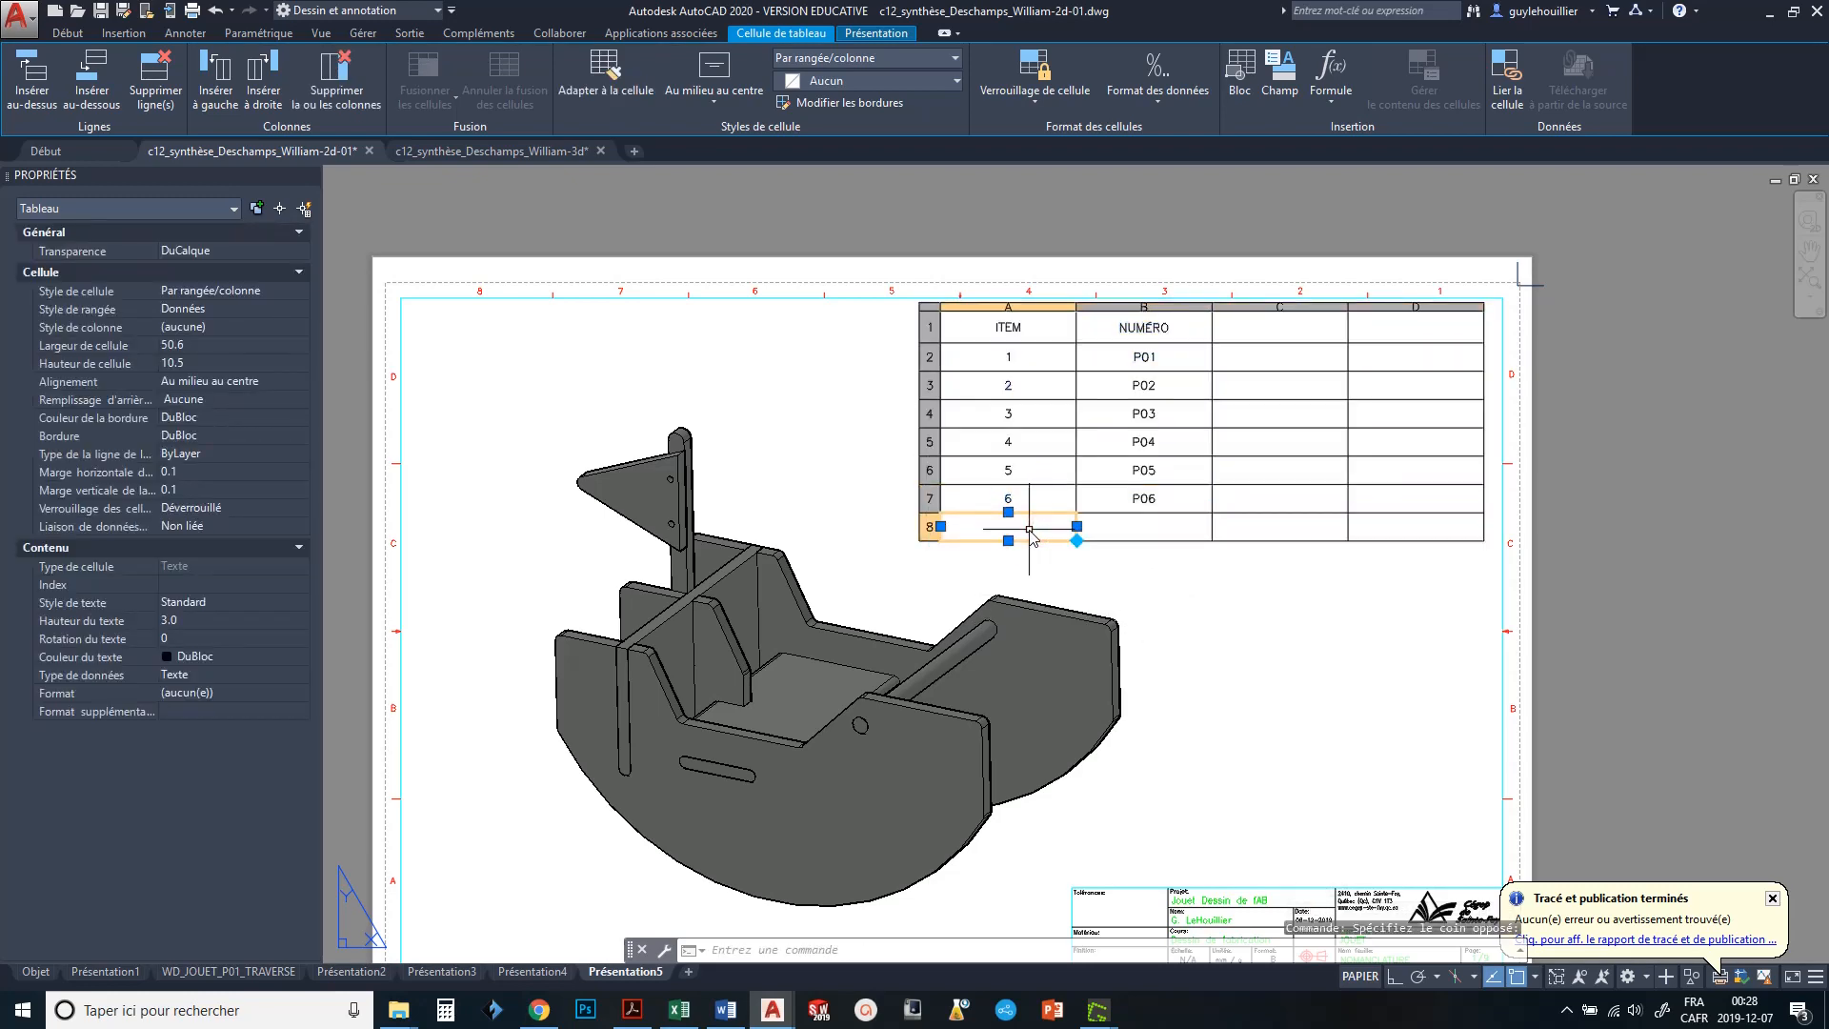
text(7)
click(1133, 530)
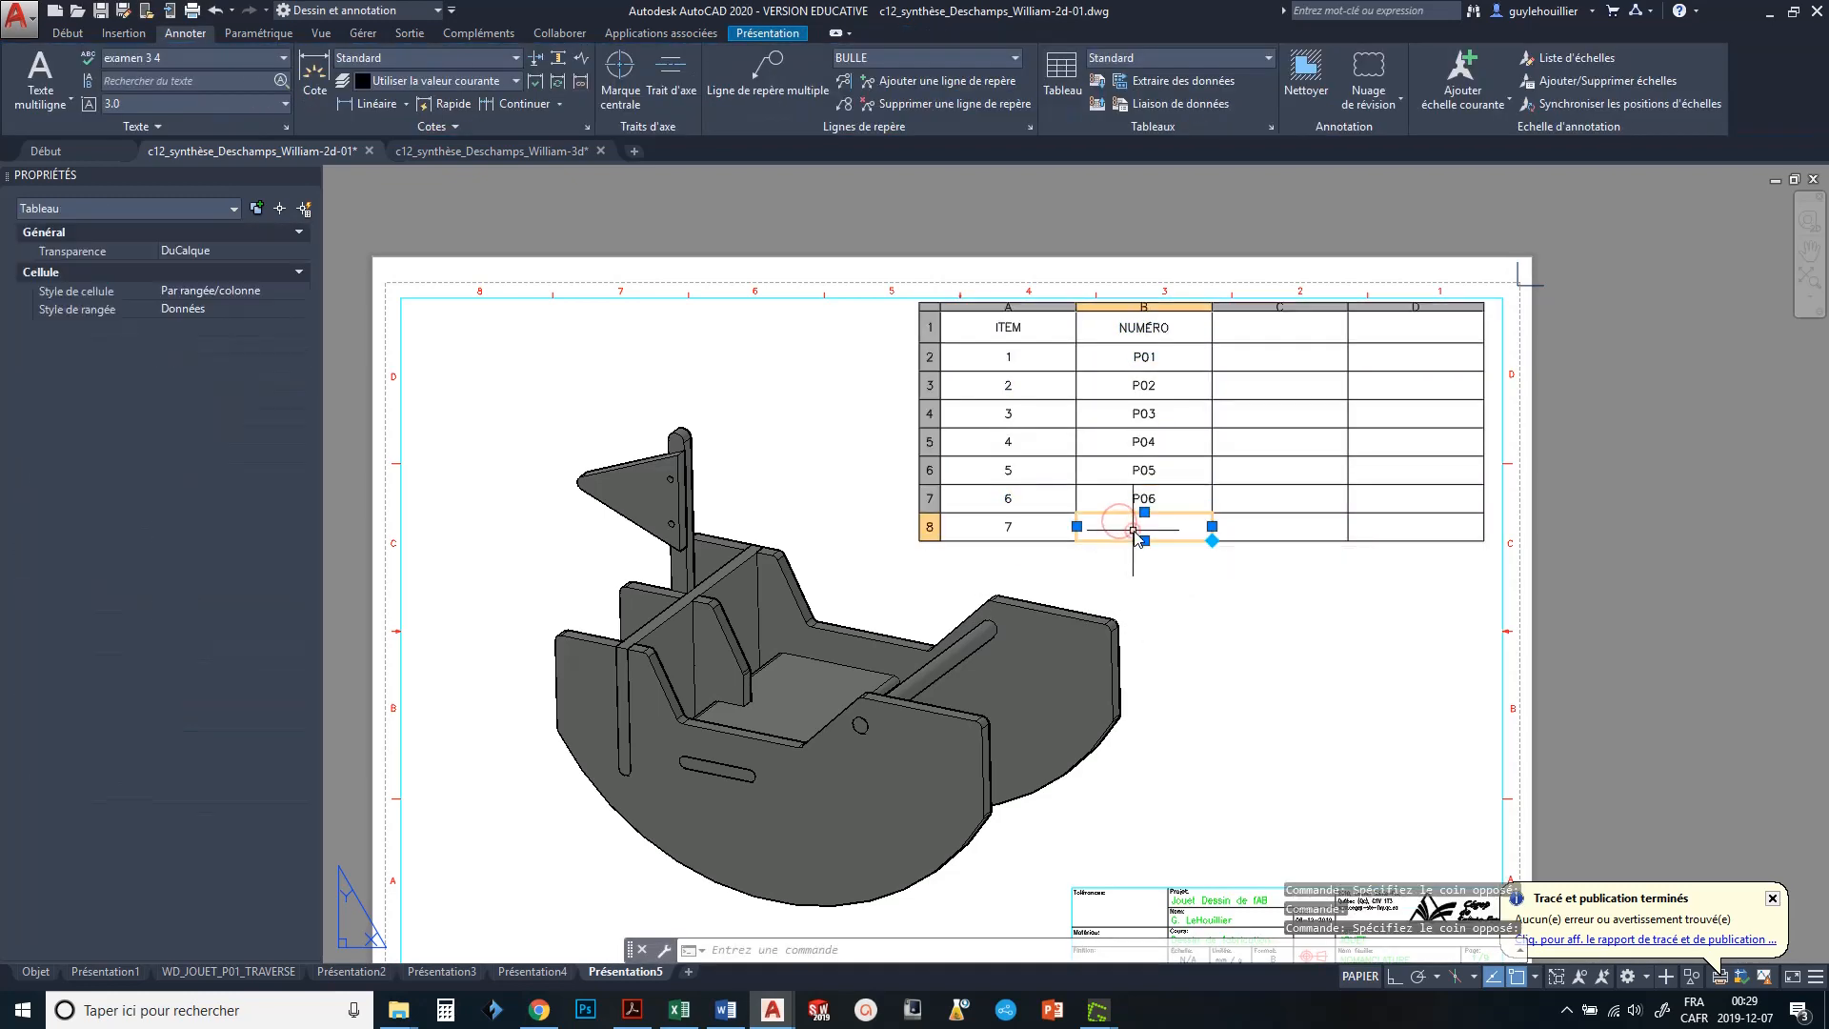
double_click(1133, 531)
text(P07)
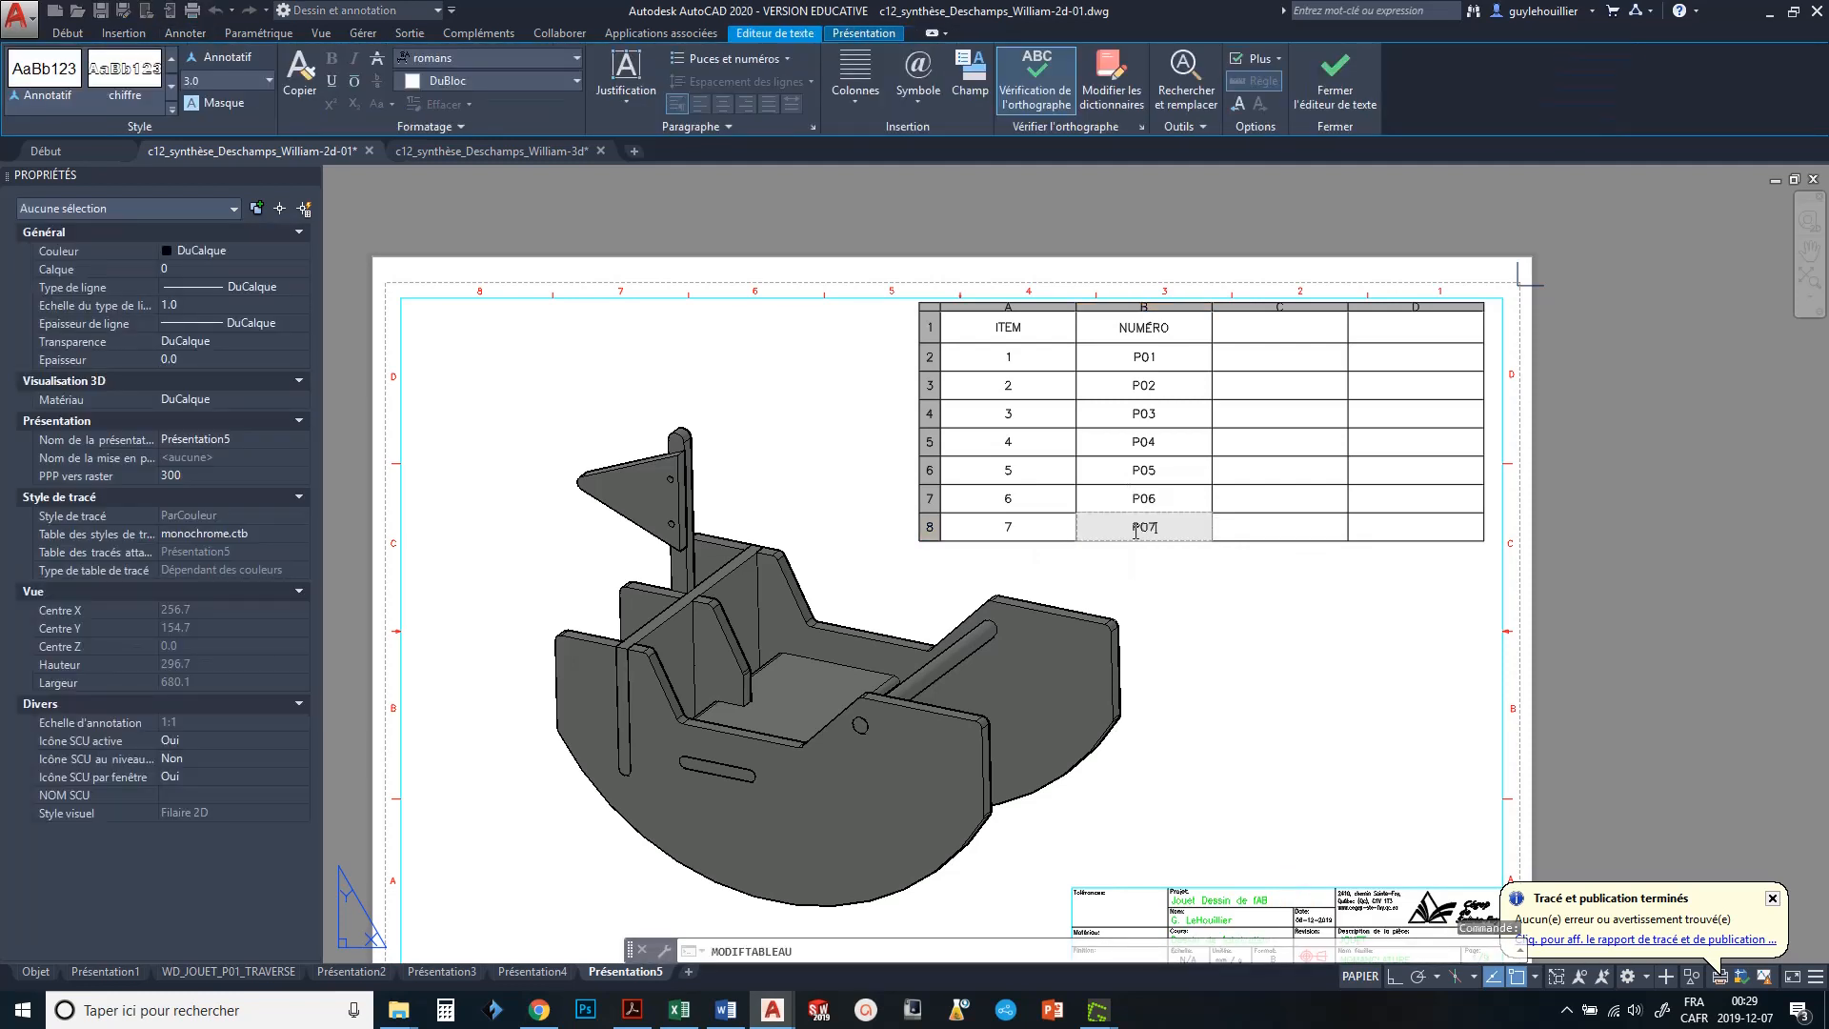
click(1254, 604)
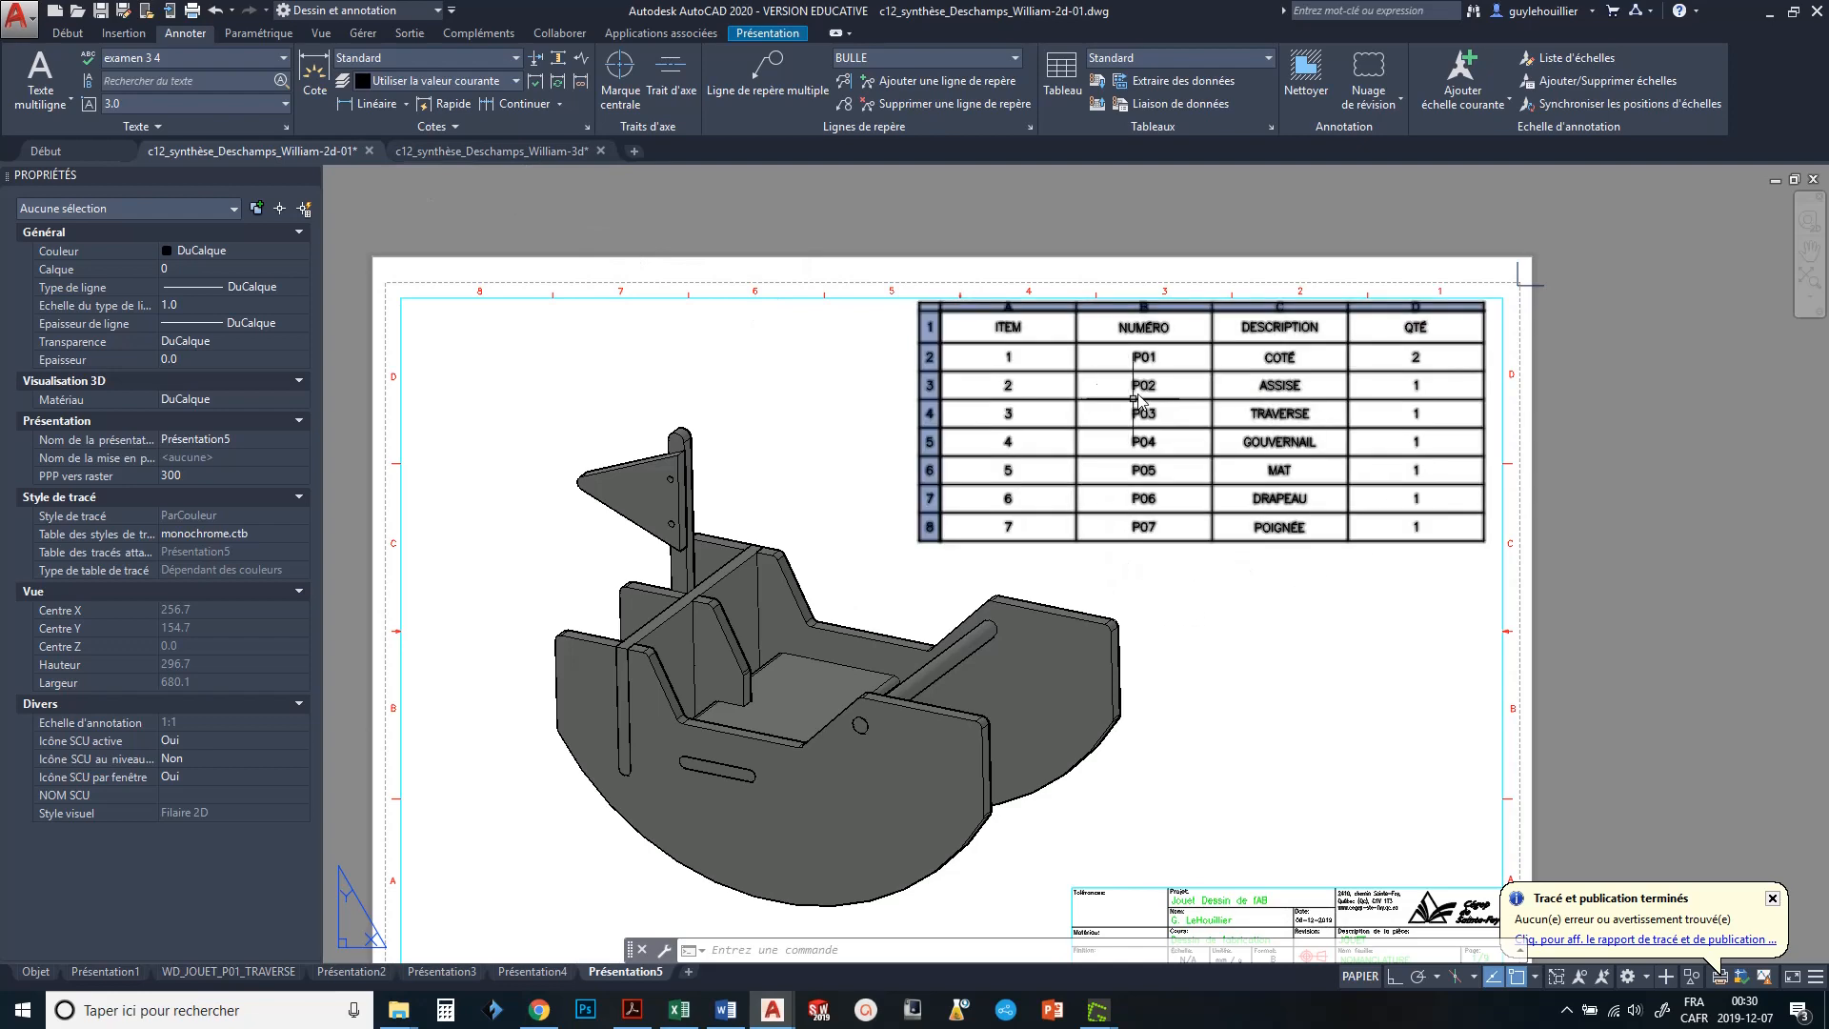
- With object snap turned off, narrow the table's ITEM column to about 26.6
click(1053, 343)
click(1076, 327)
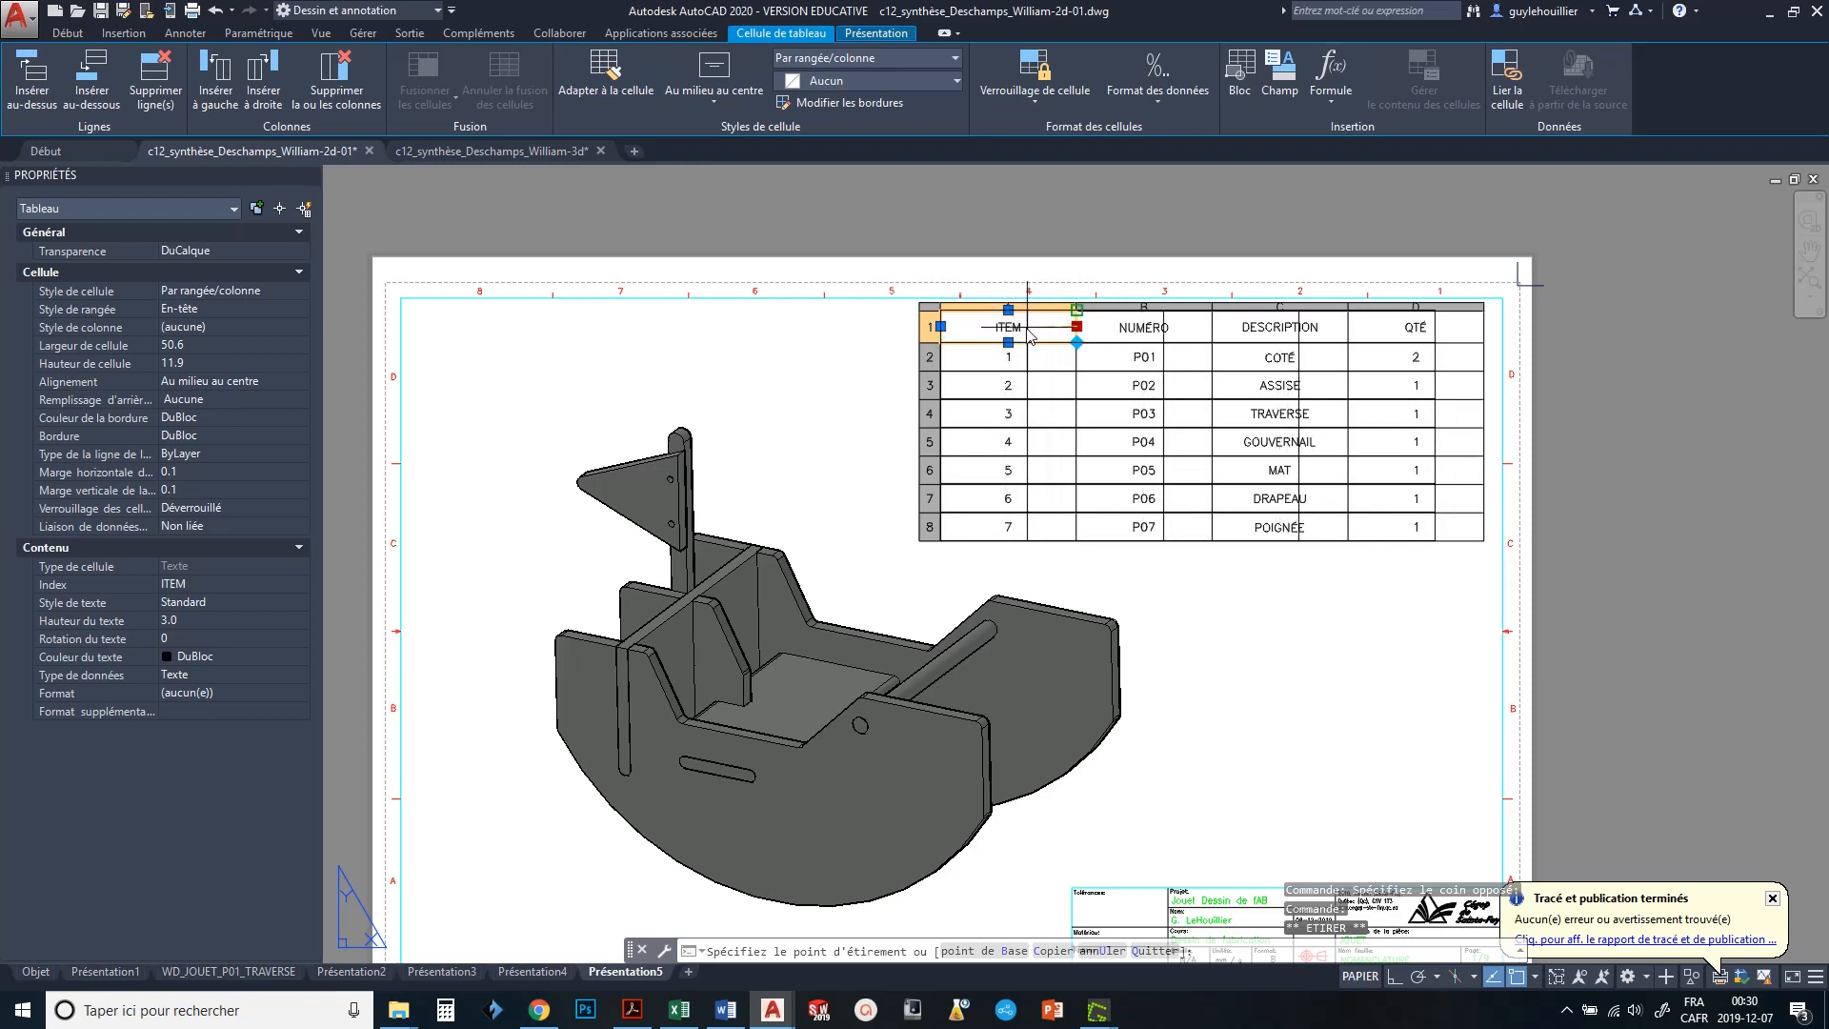
key(Escape)
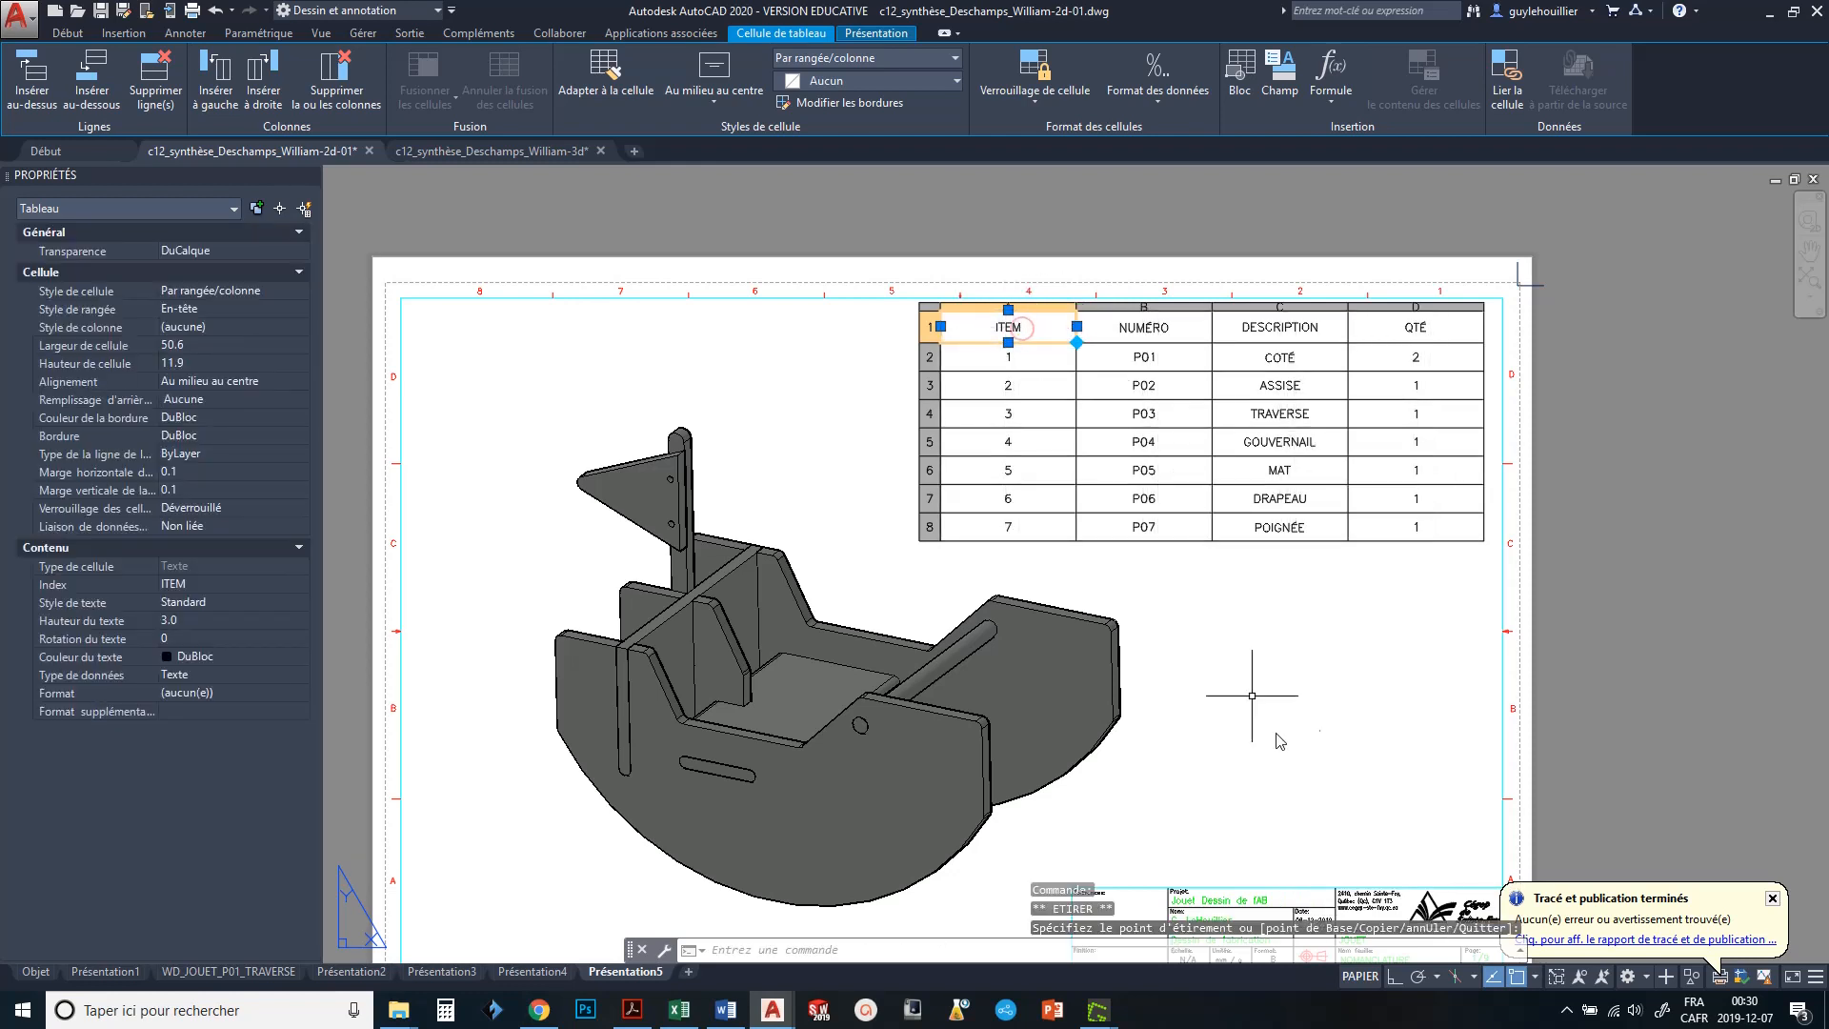
click(1516, 977)
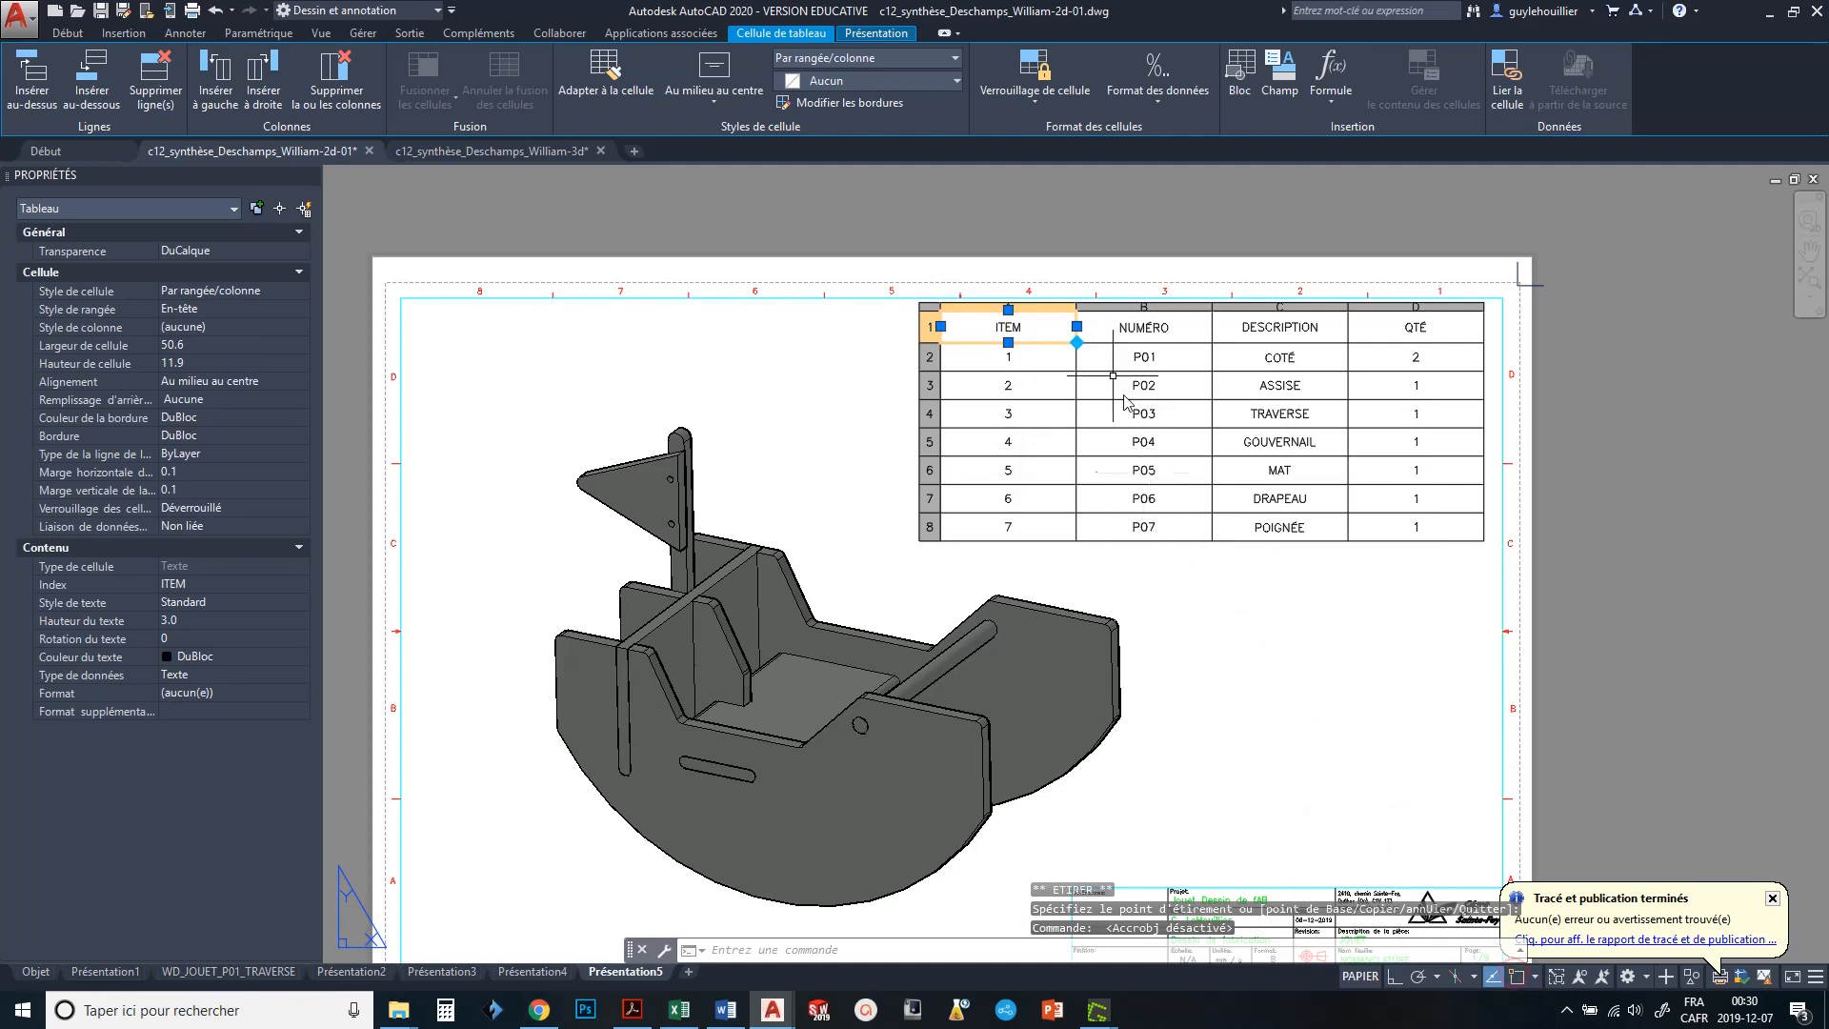
click(1077, 326)
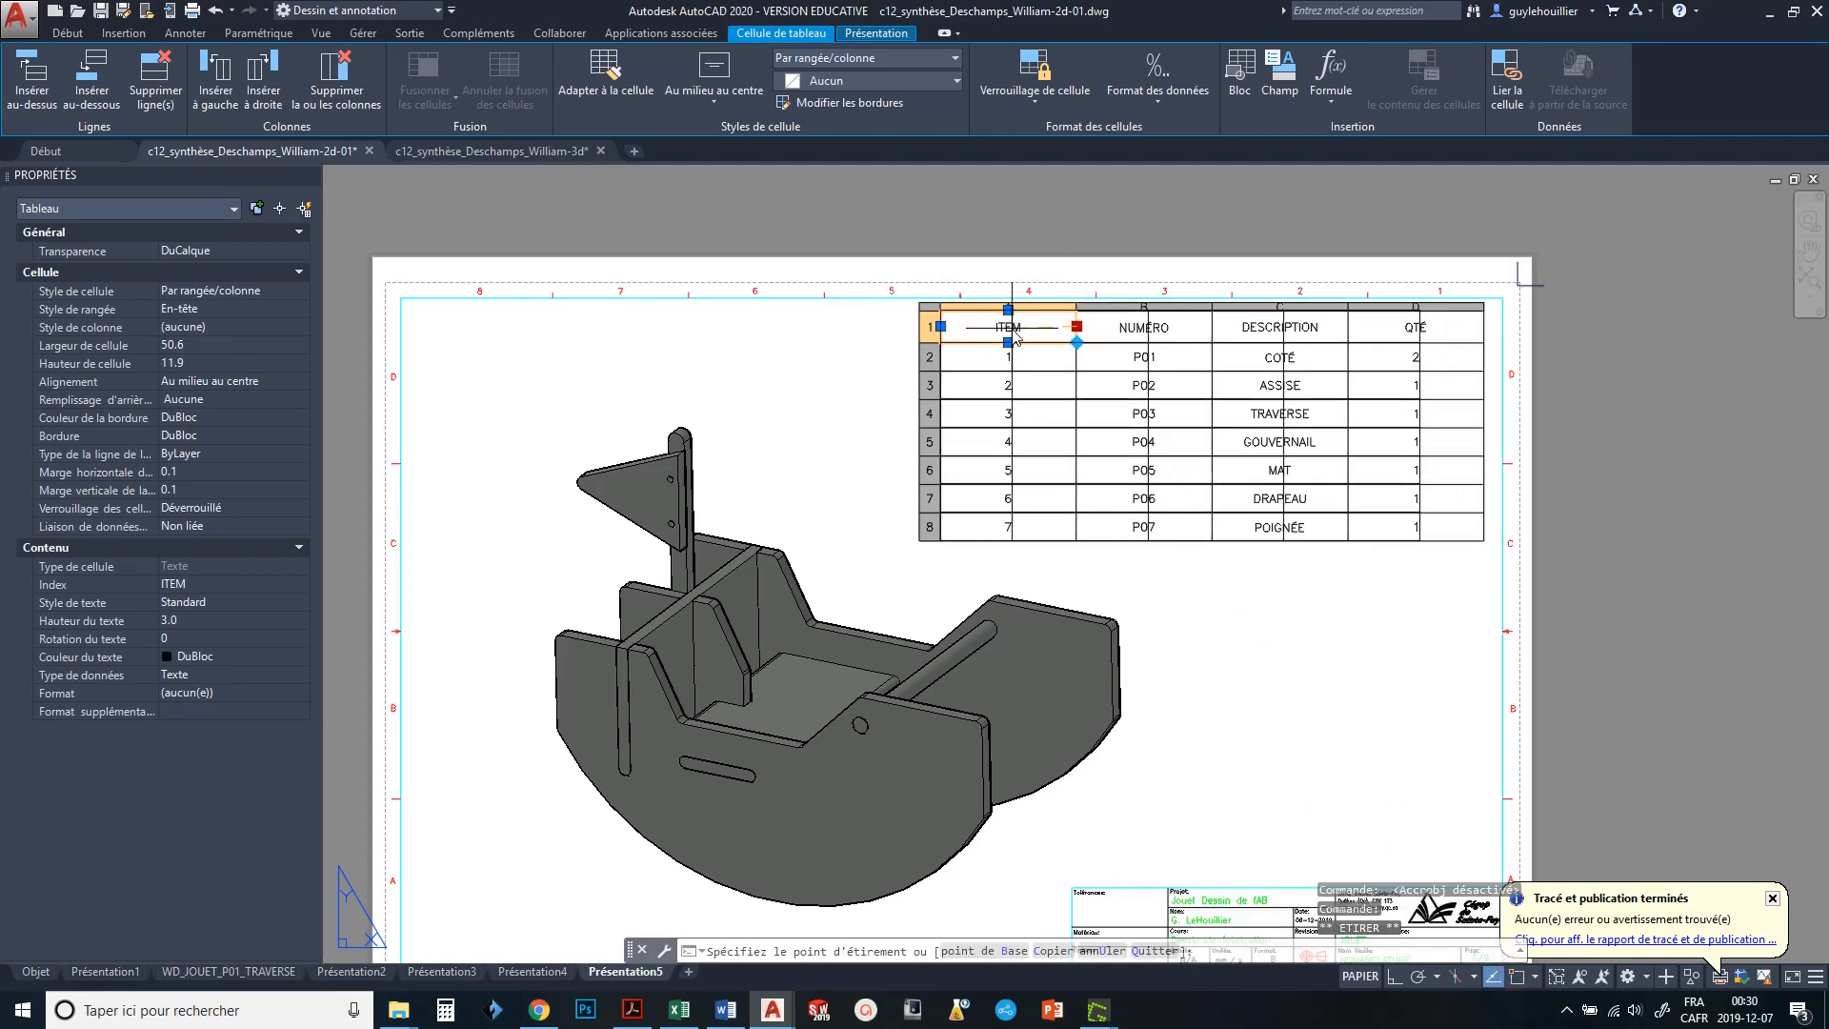
click(1012, 329)
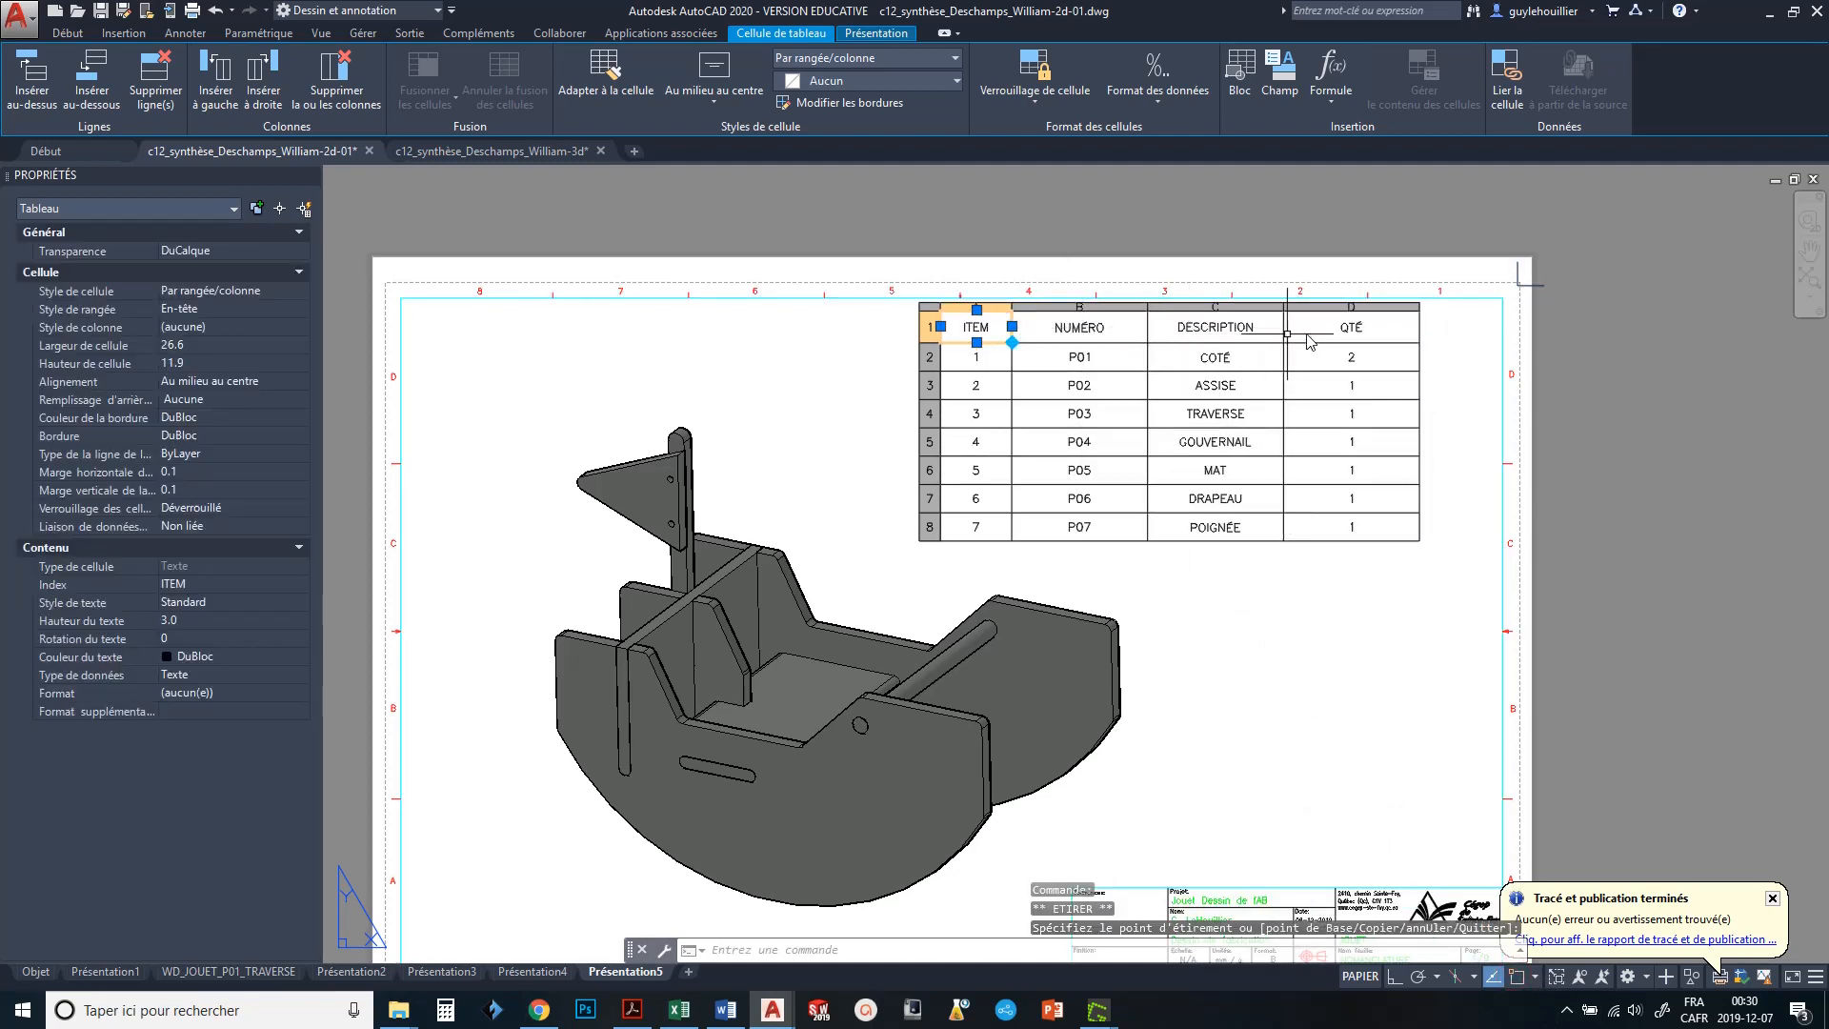
- Narrow the table's QTÉ column to about 22.5 and deselect the table
click(1422, 327)
click(1400, 329)
click(1420, 327)
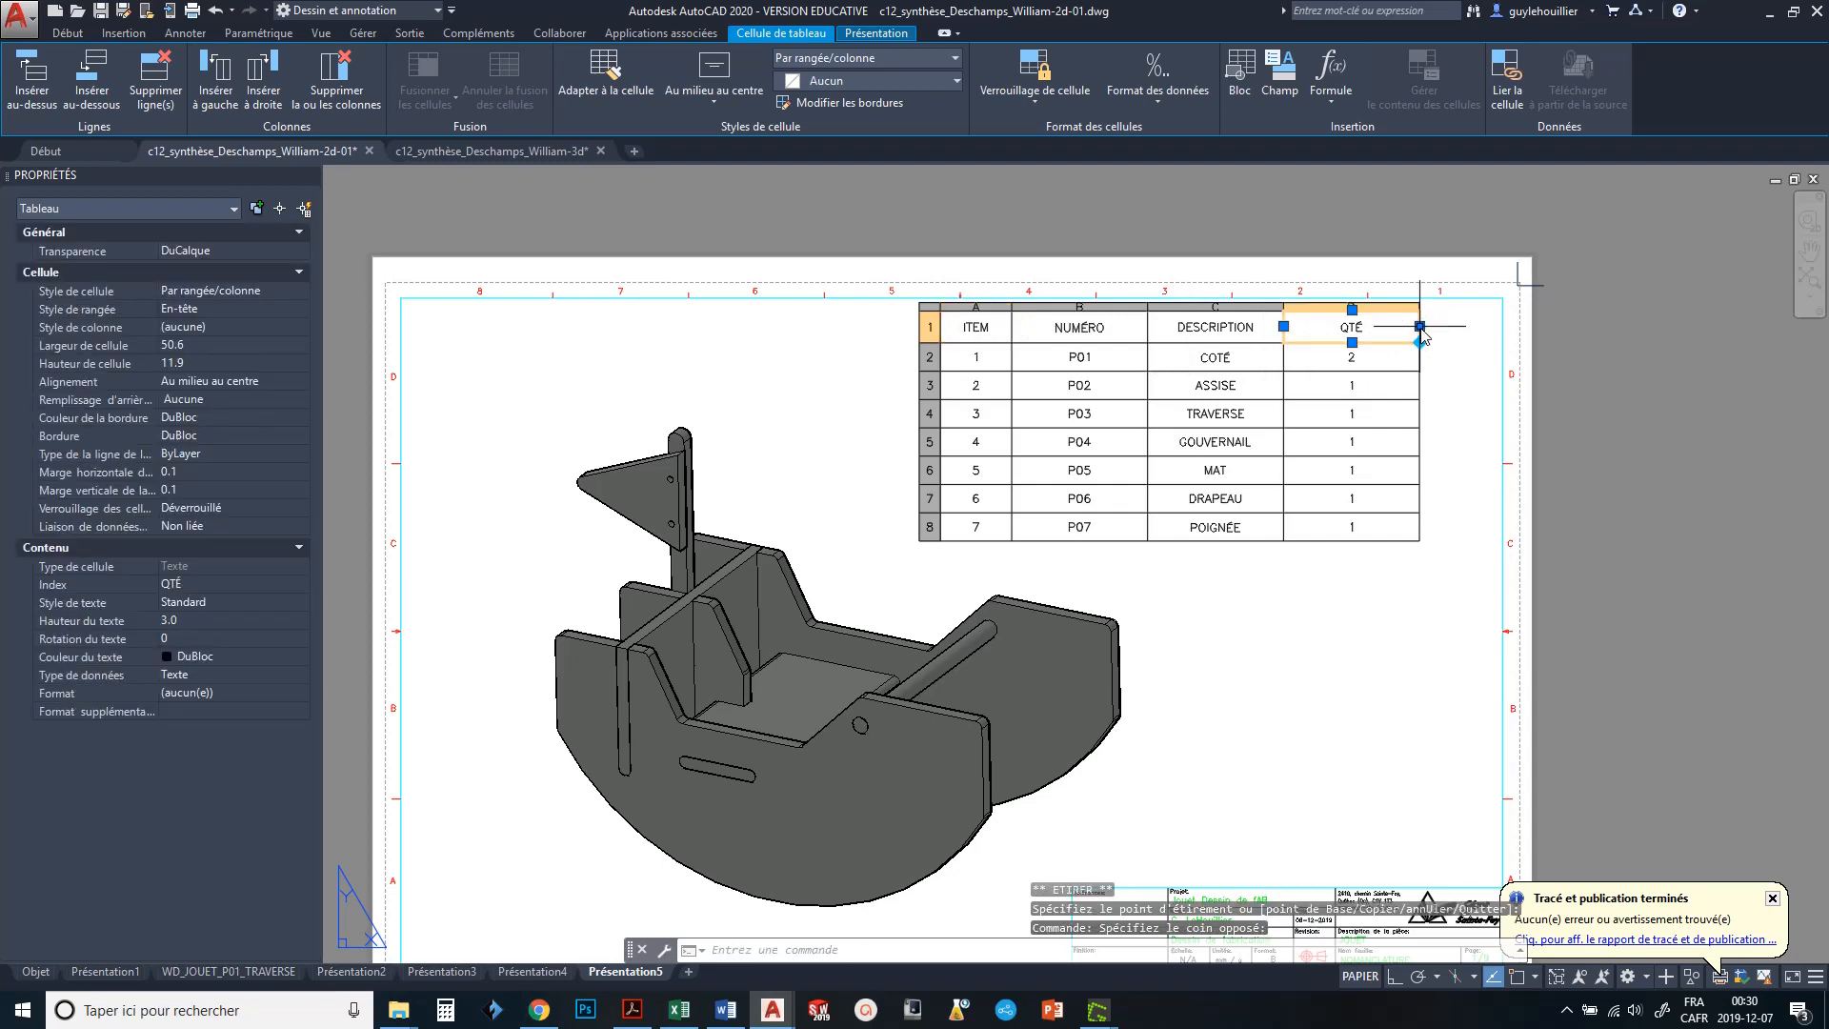
click(1345, 327)
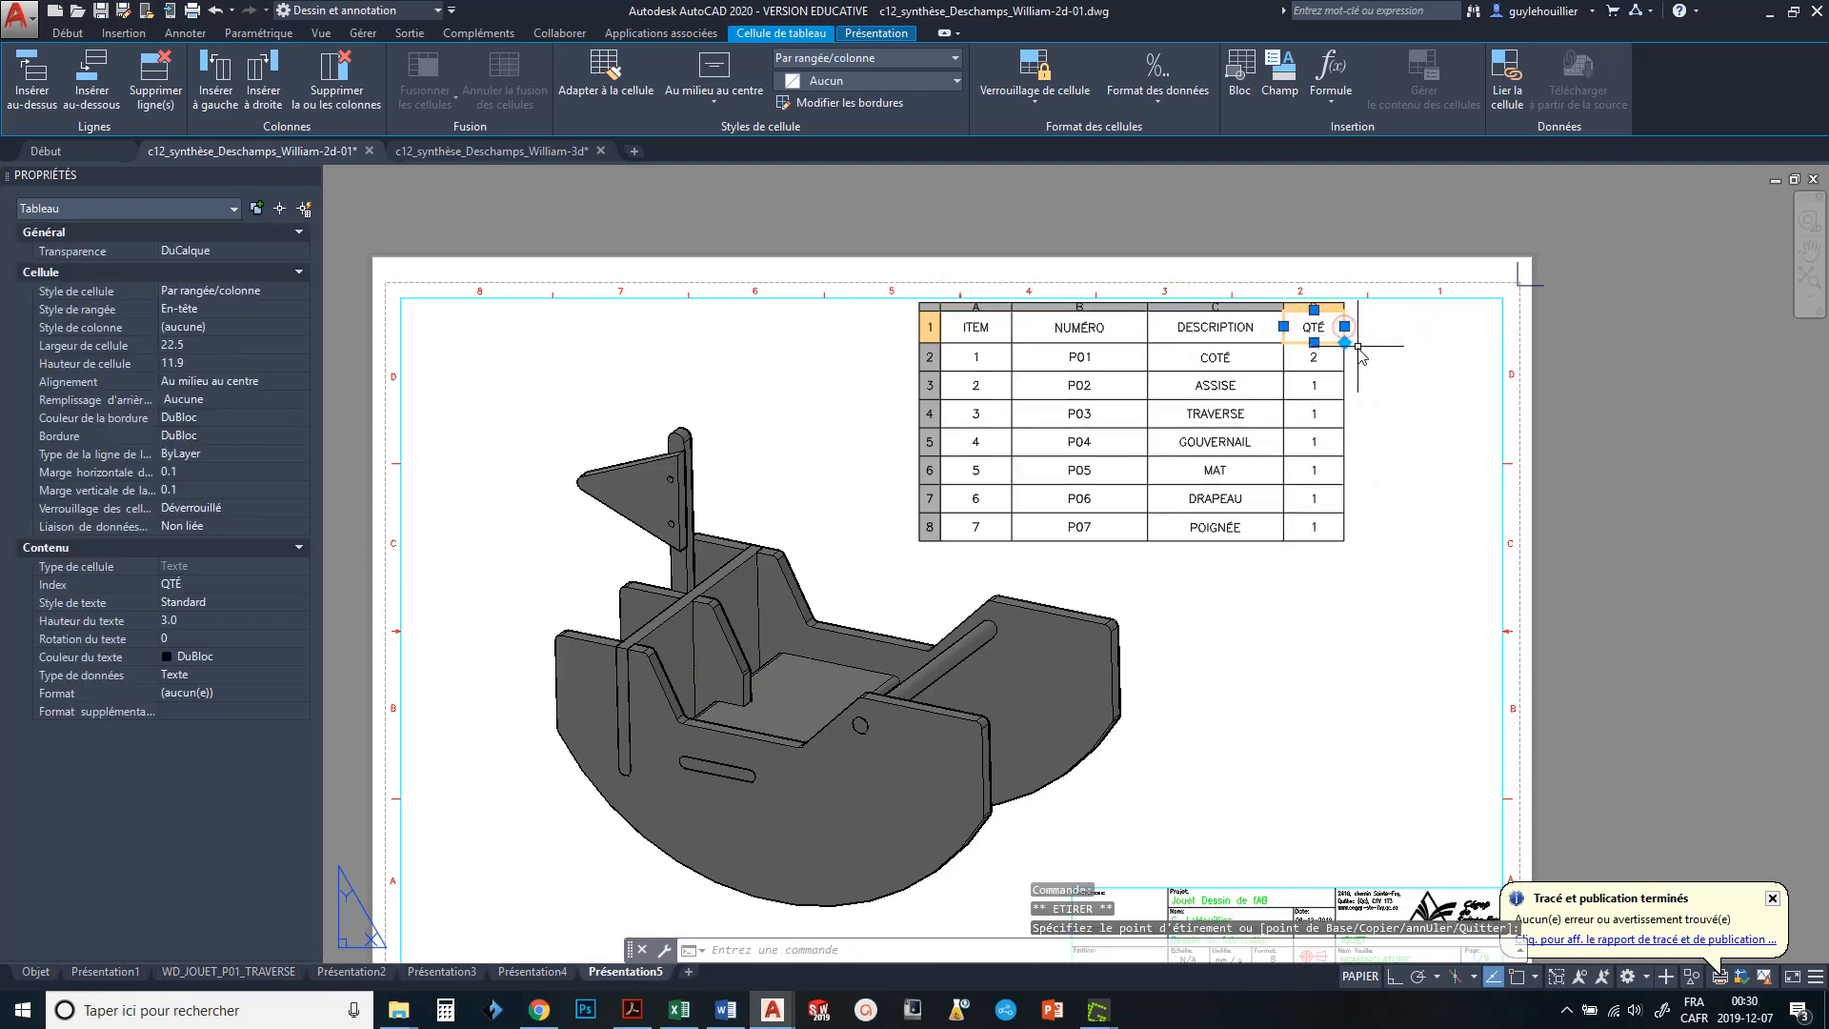
key(Escape)
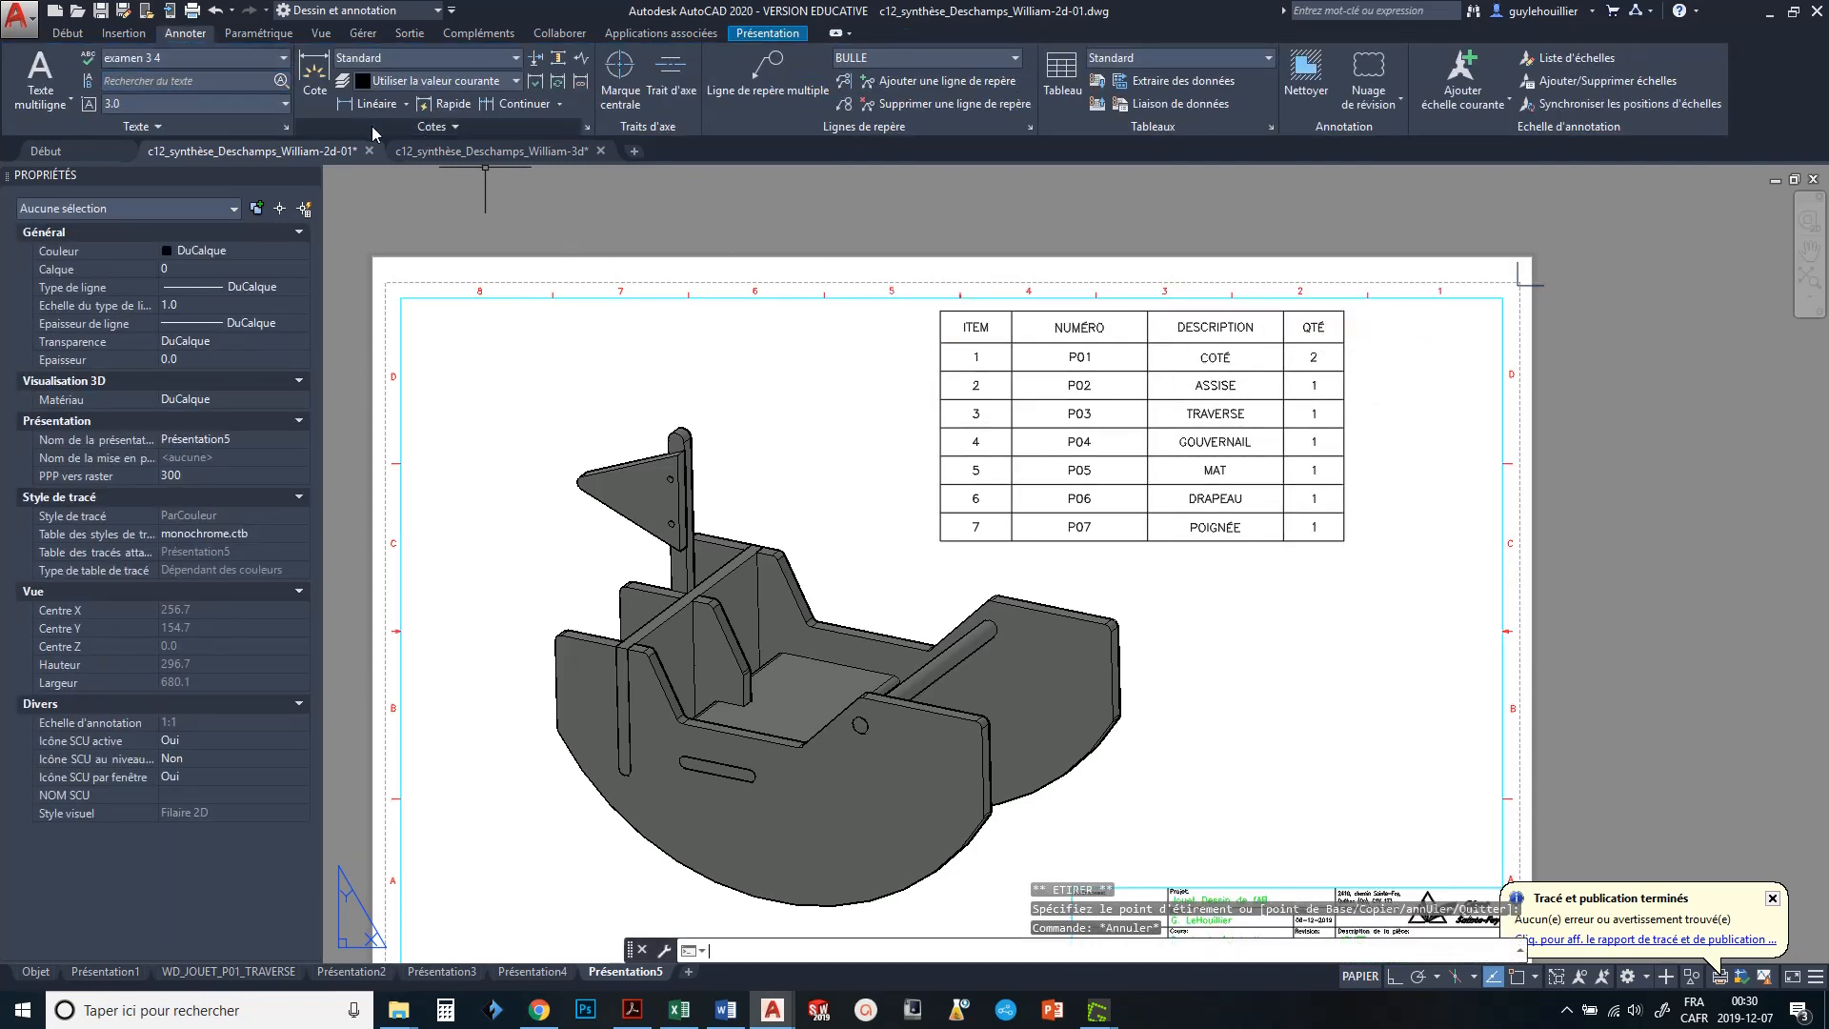
- Move the parts list table by its upper-right corner onto the upper-right inner corner of the sheet frame, with object snap turned on
text(d)
key(Return)
click(1057, 368)
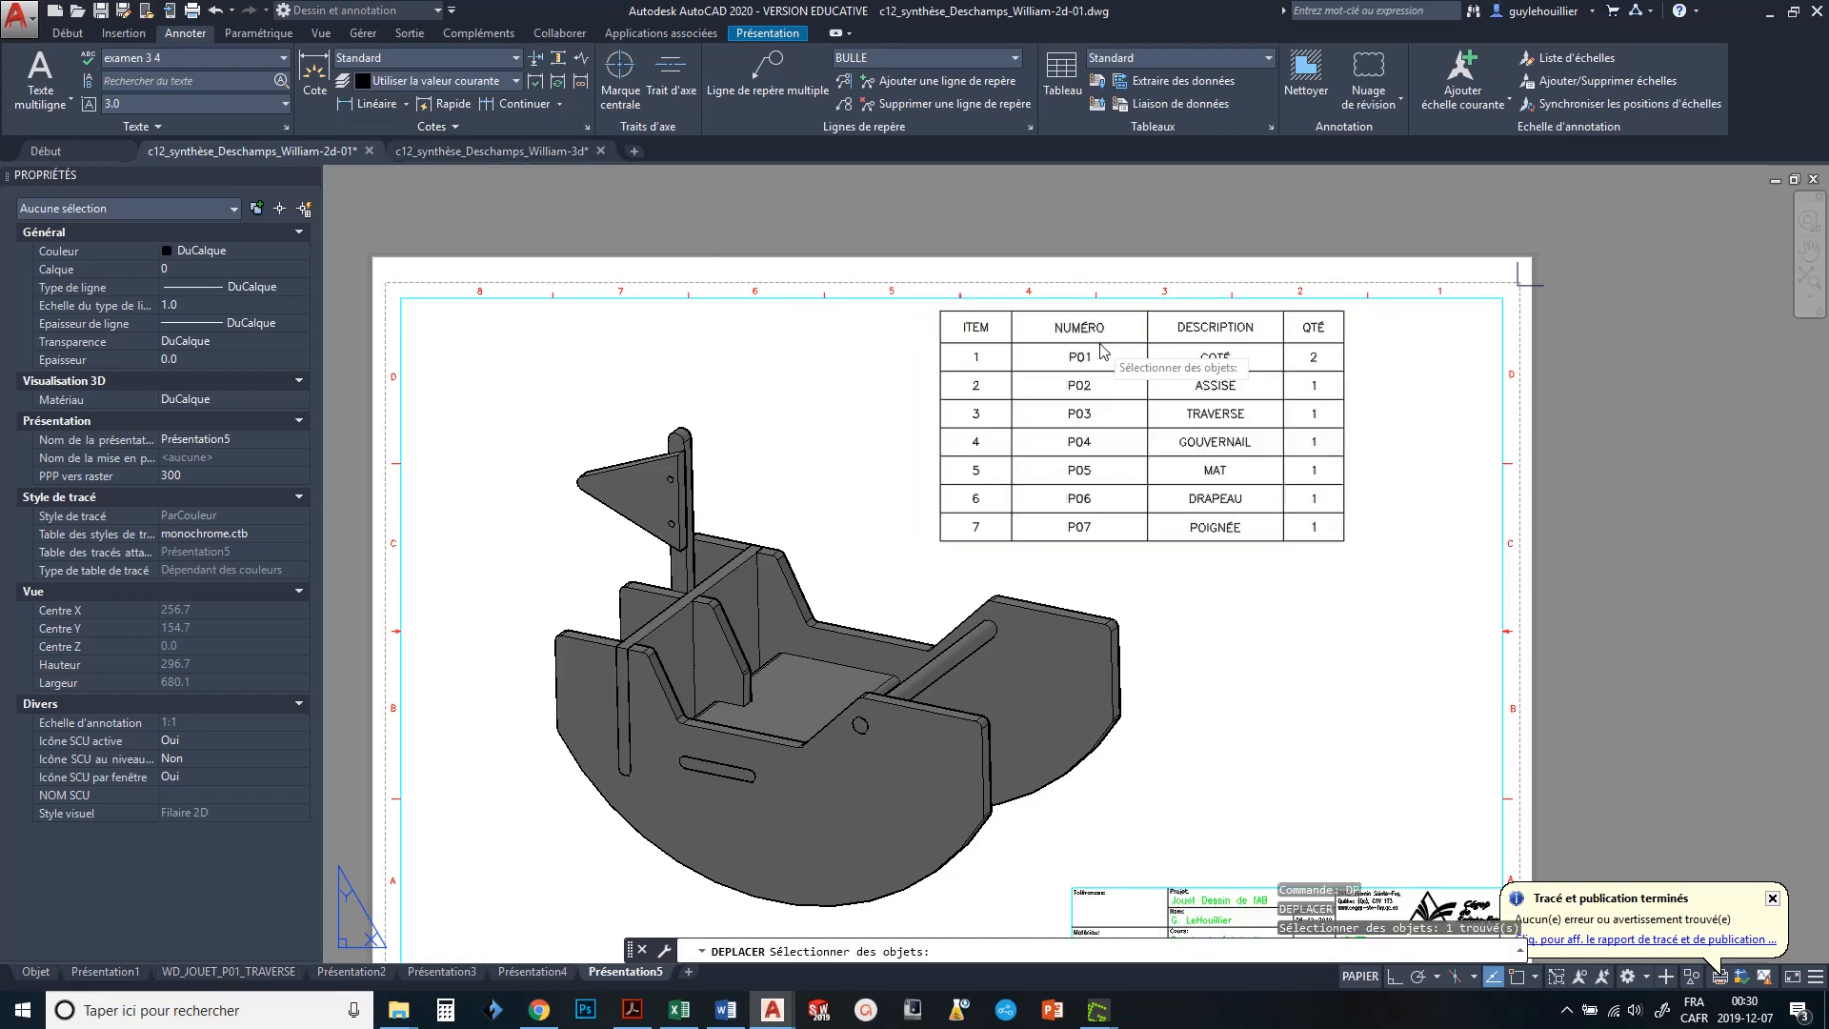
key(Return)
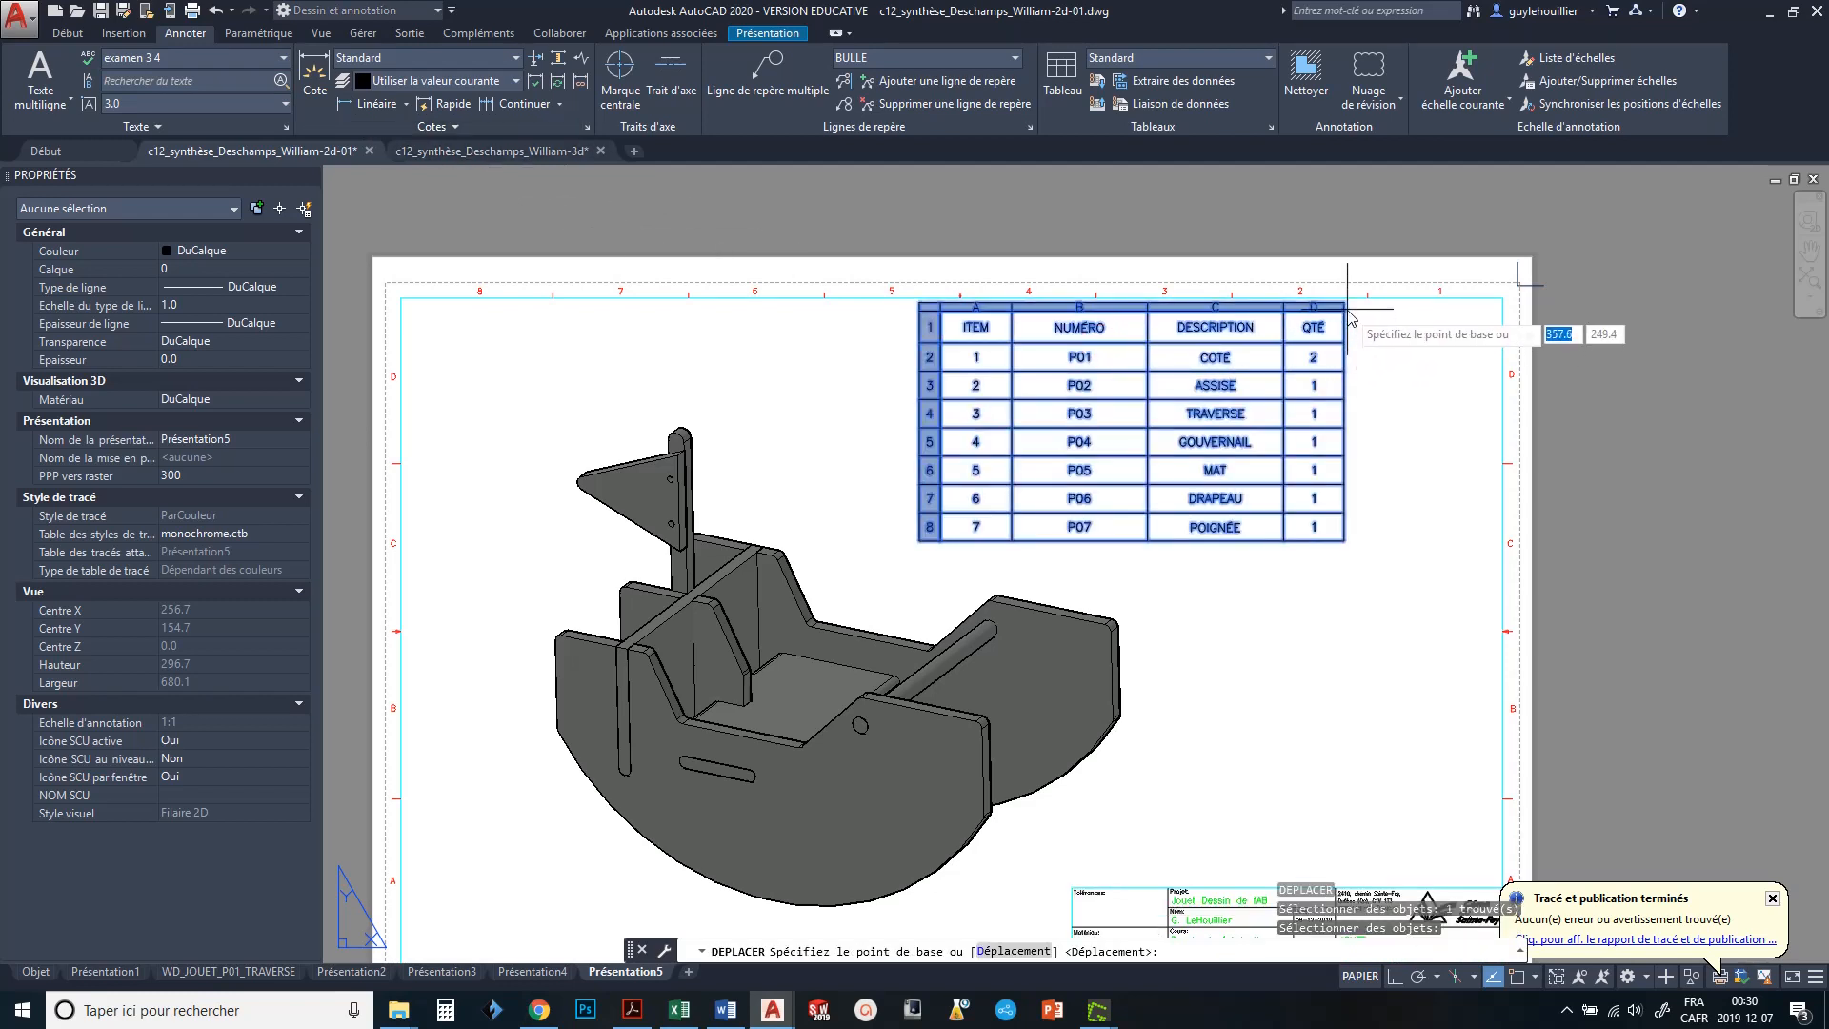
click(1516, 977)
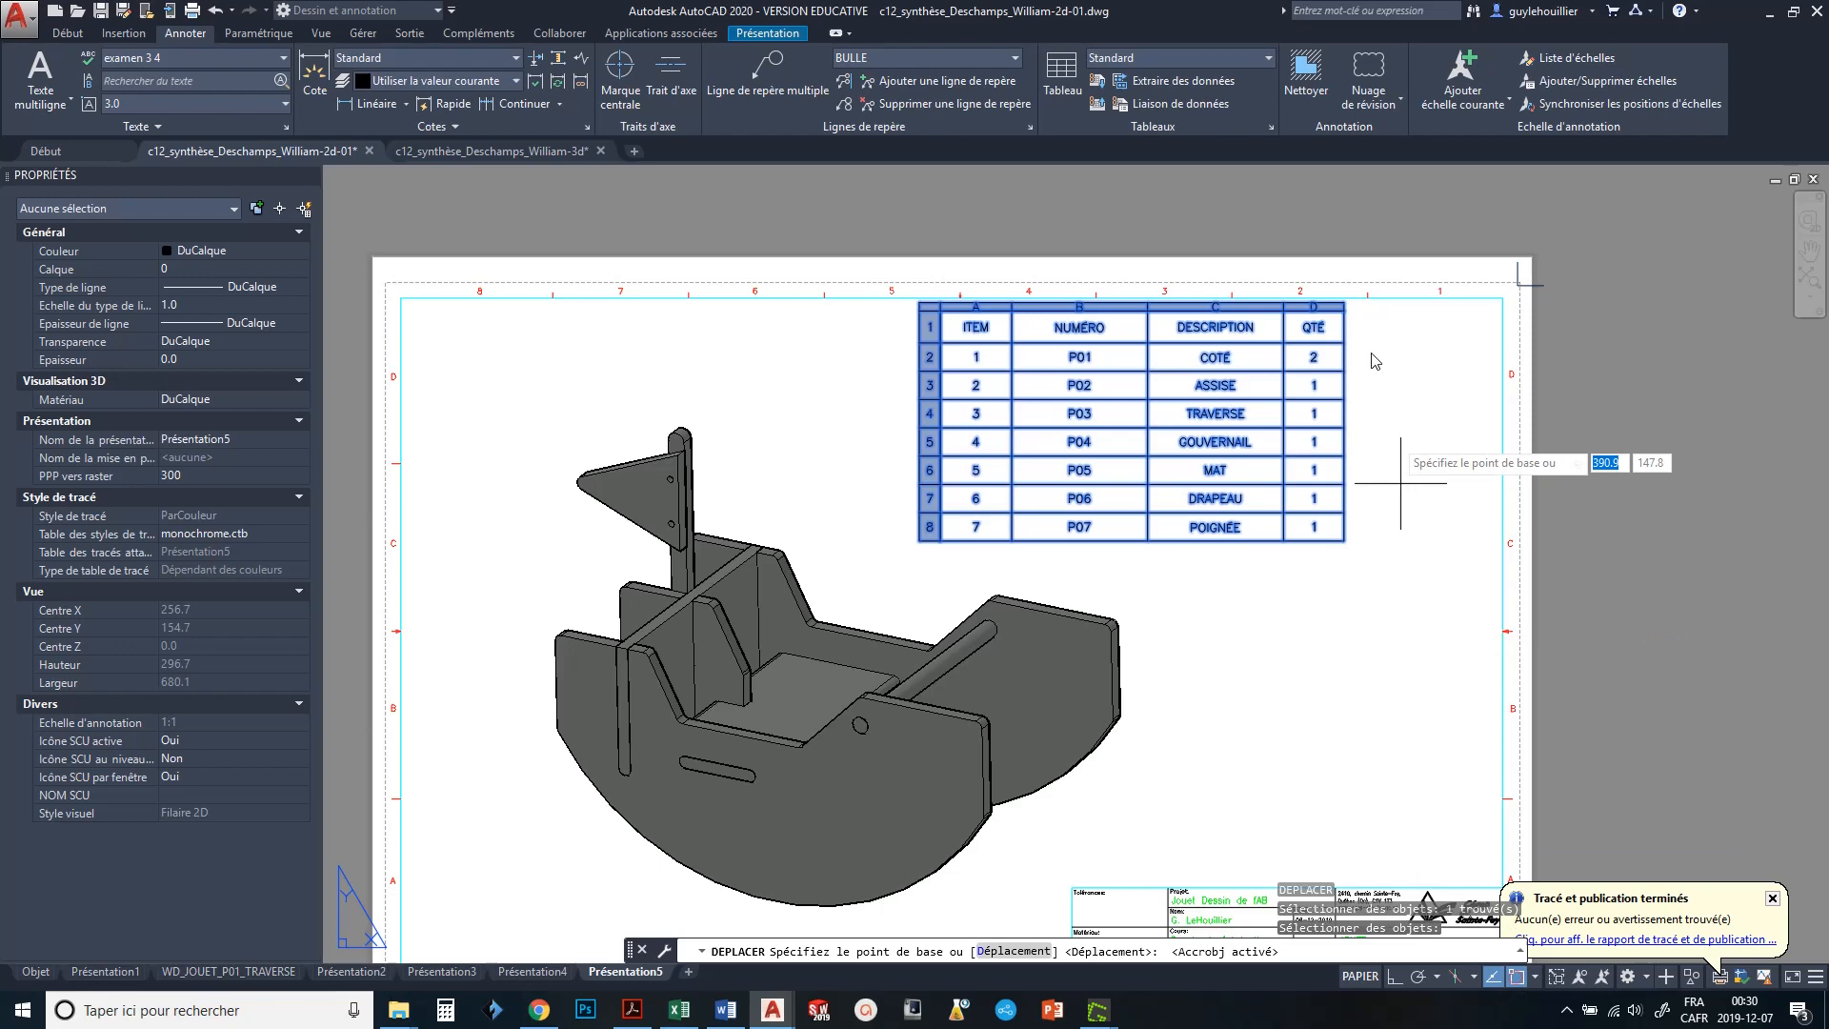
click(1343, 312)
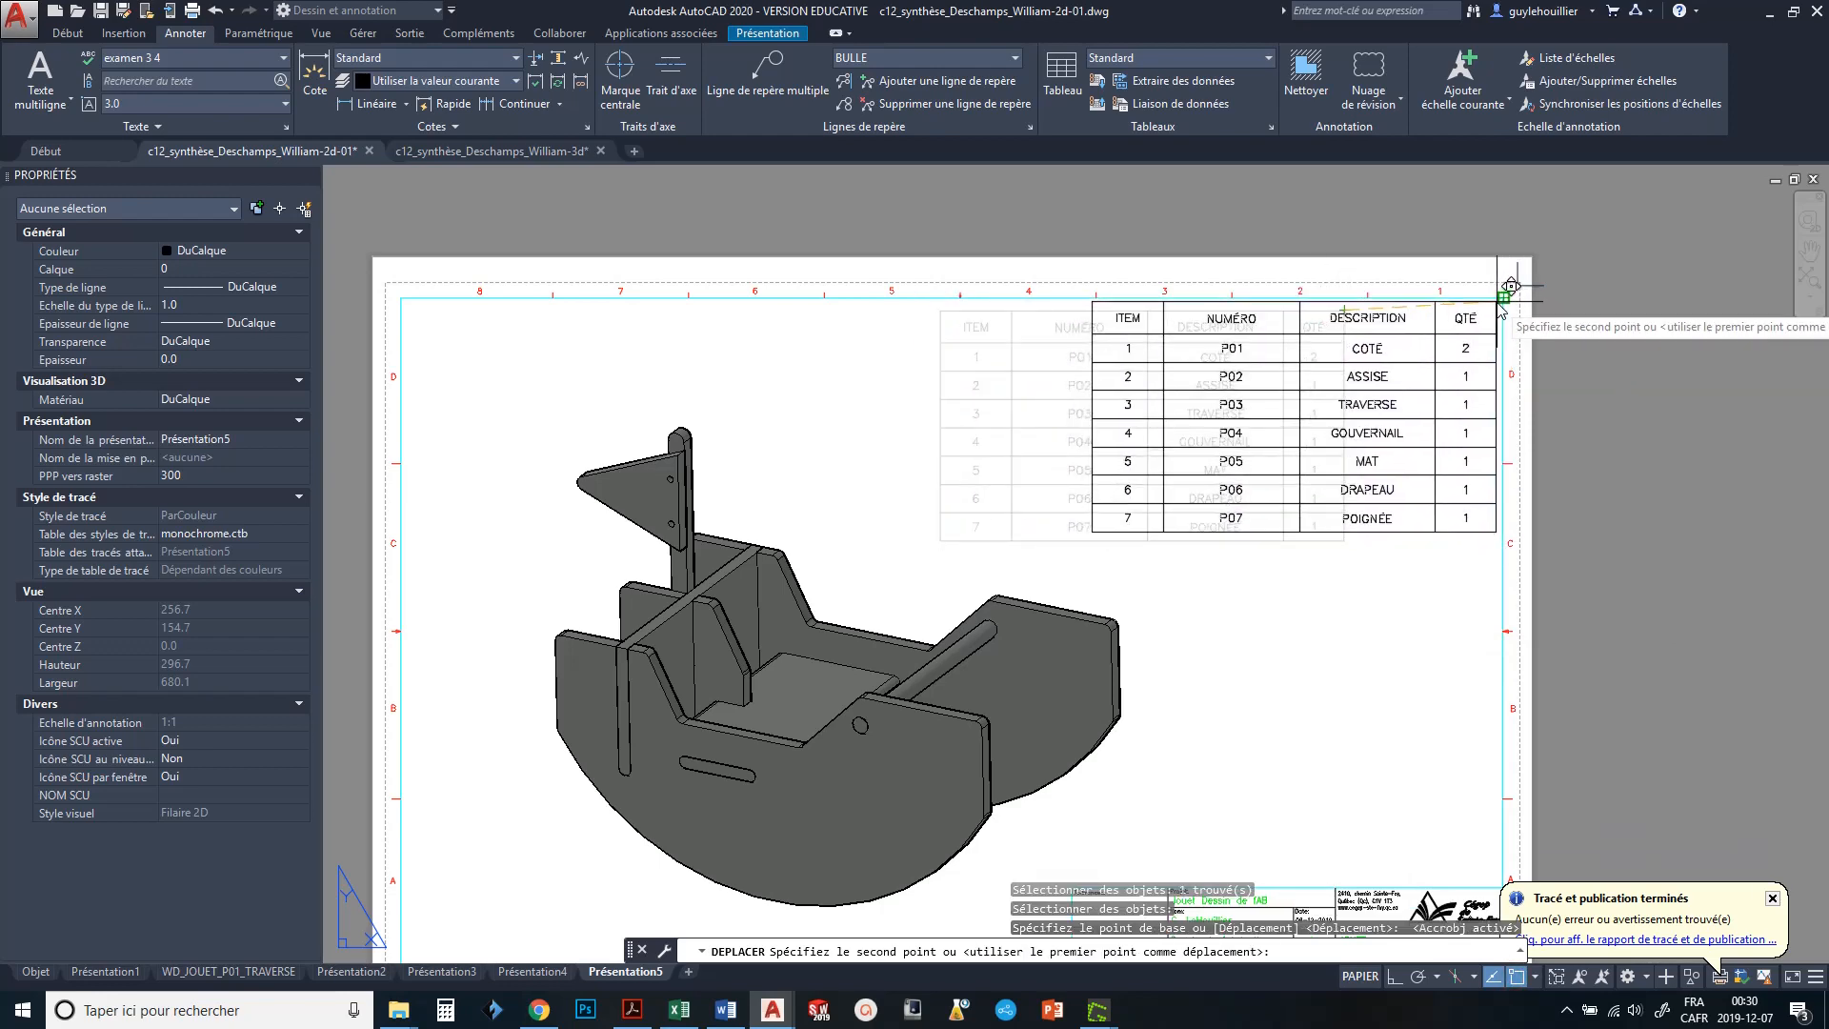
click(1502, 299)
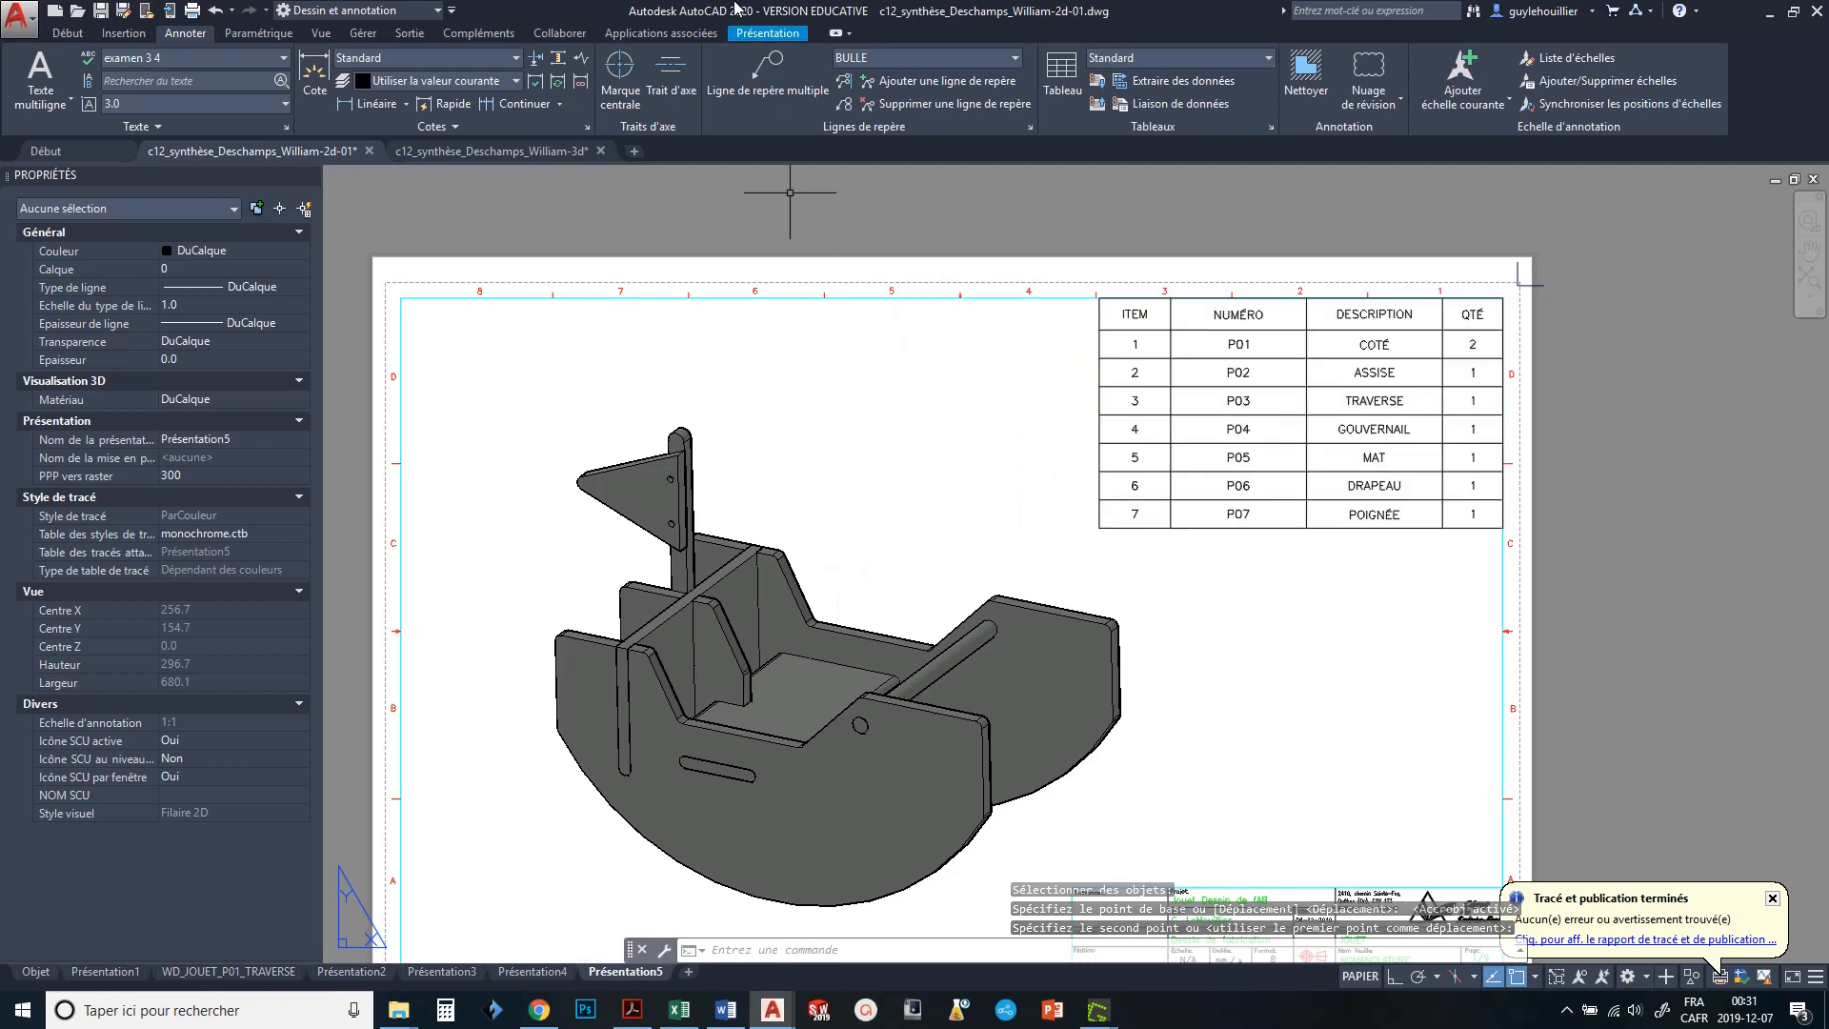
- Create a new multileader style named BULLE-02 based on the Standard style
click(1015, 58)
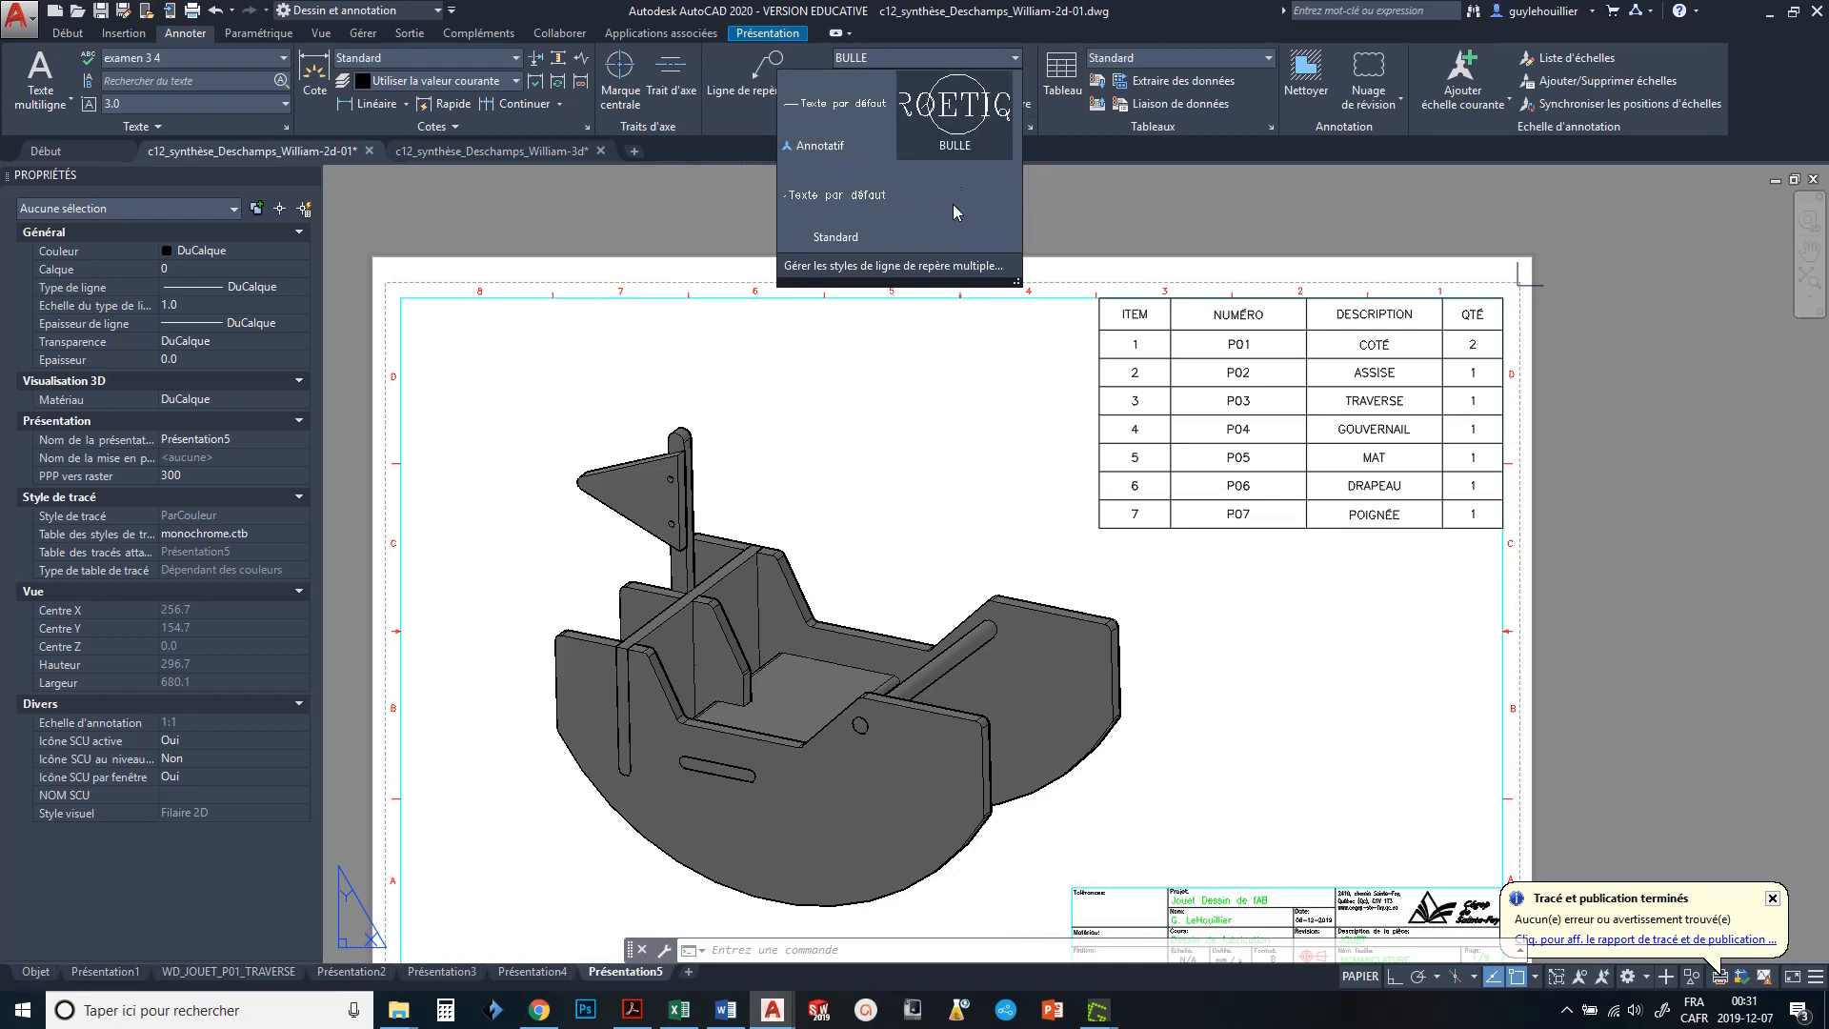
click(1046, 191)
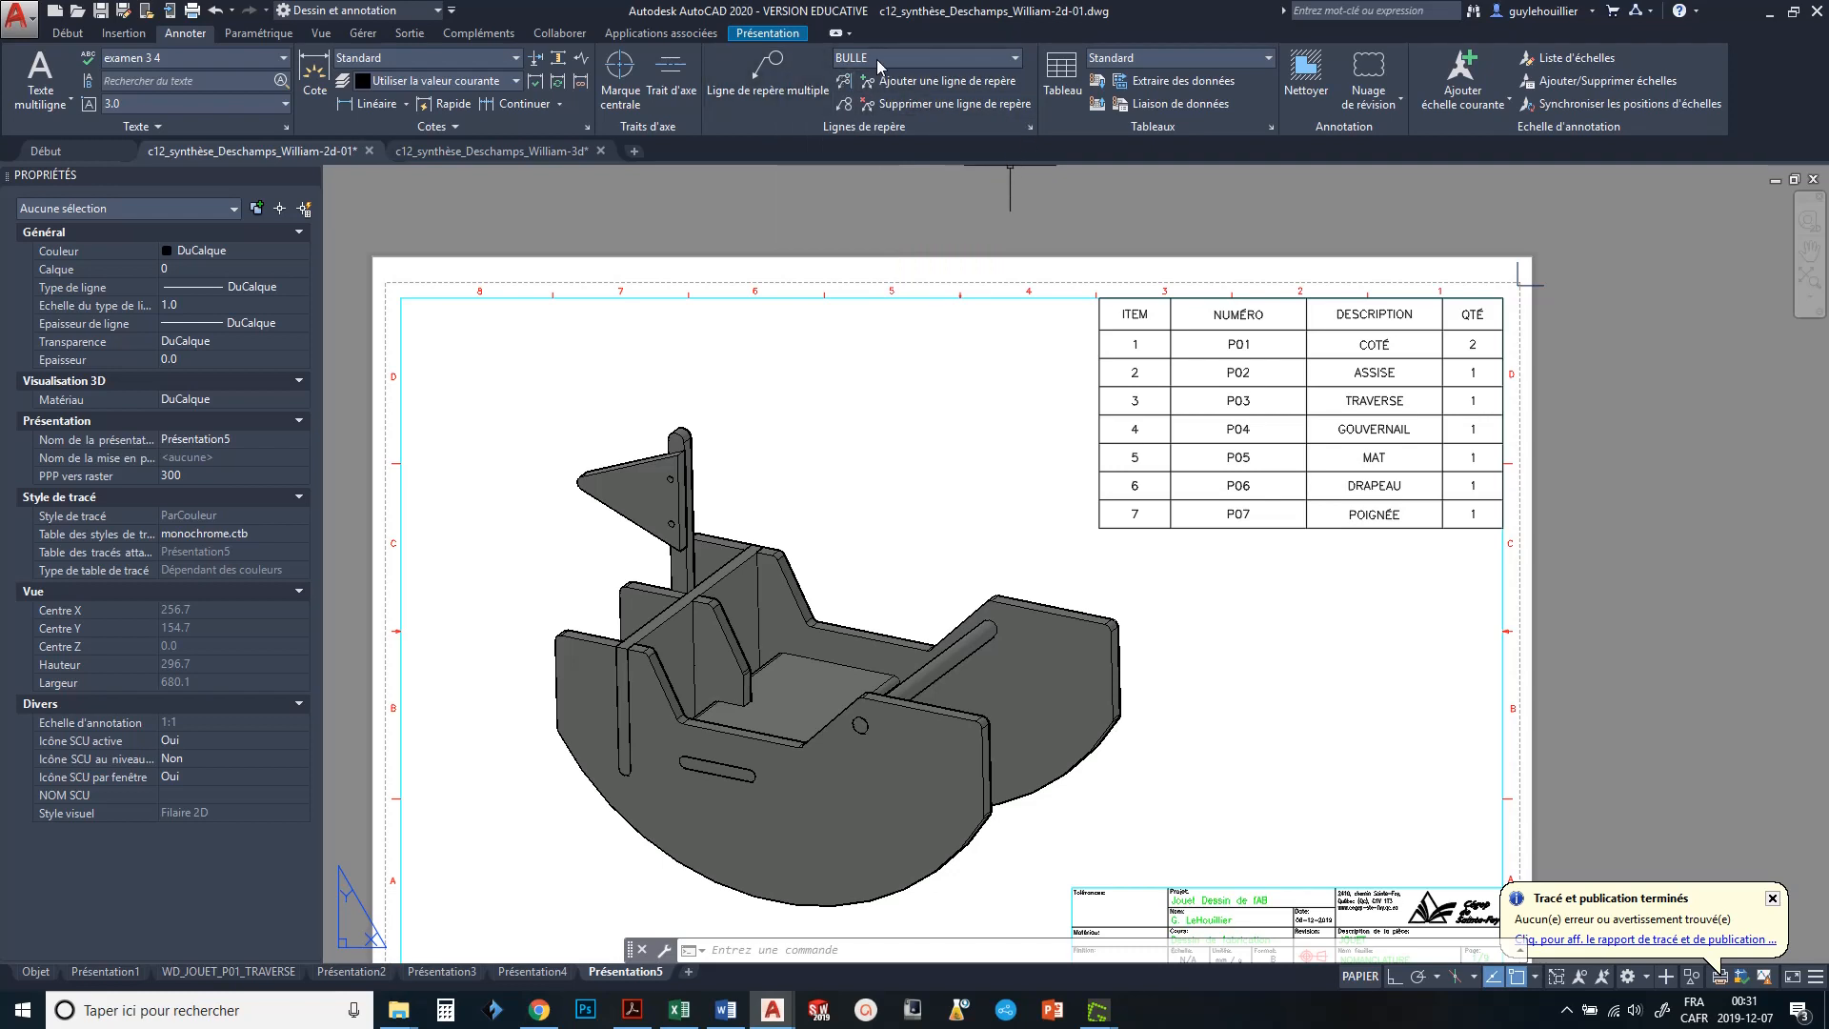
click(1031, 127)
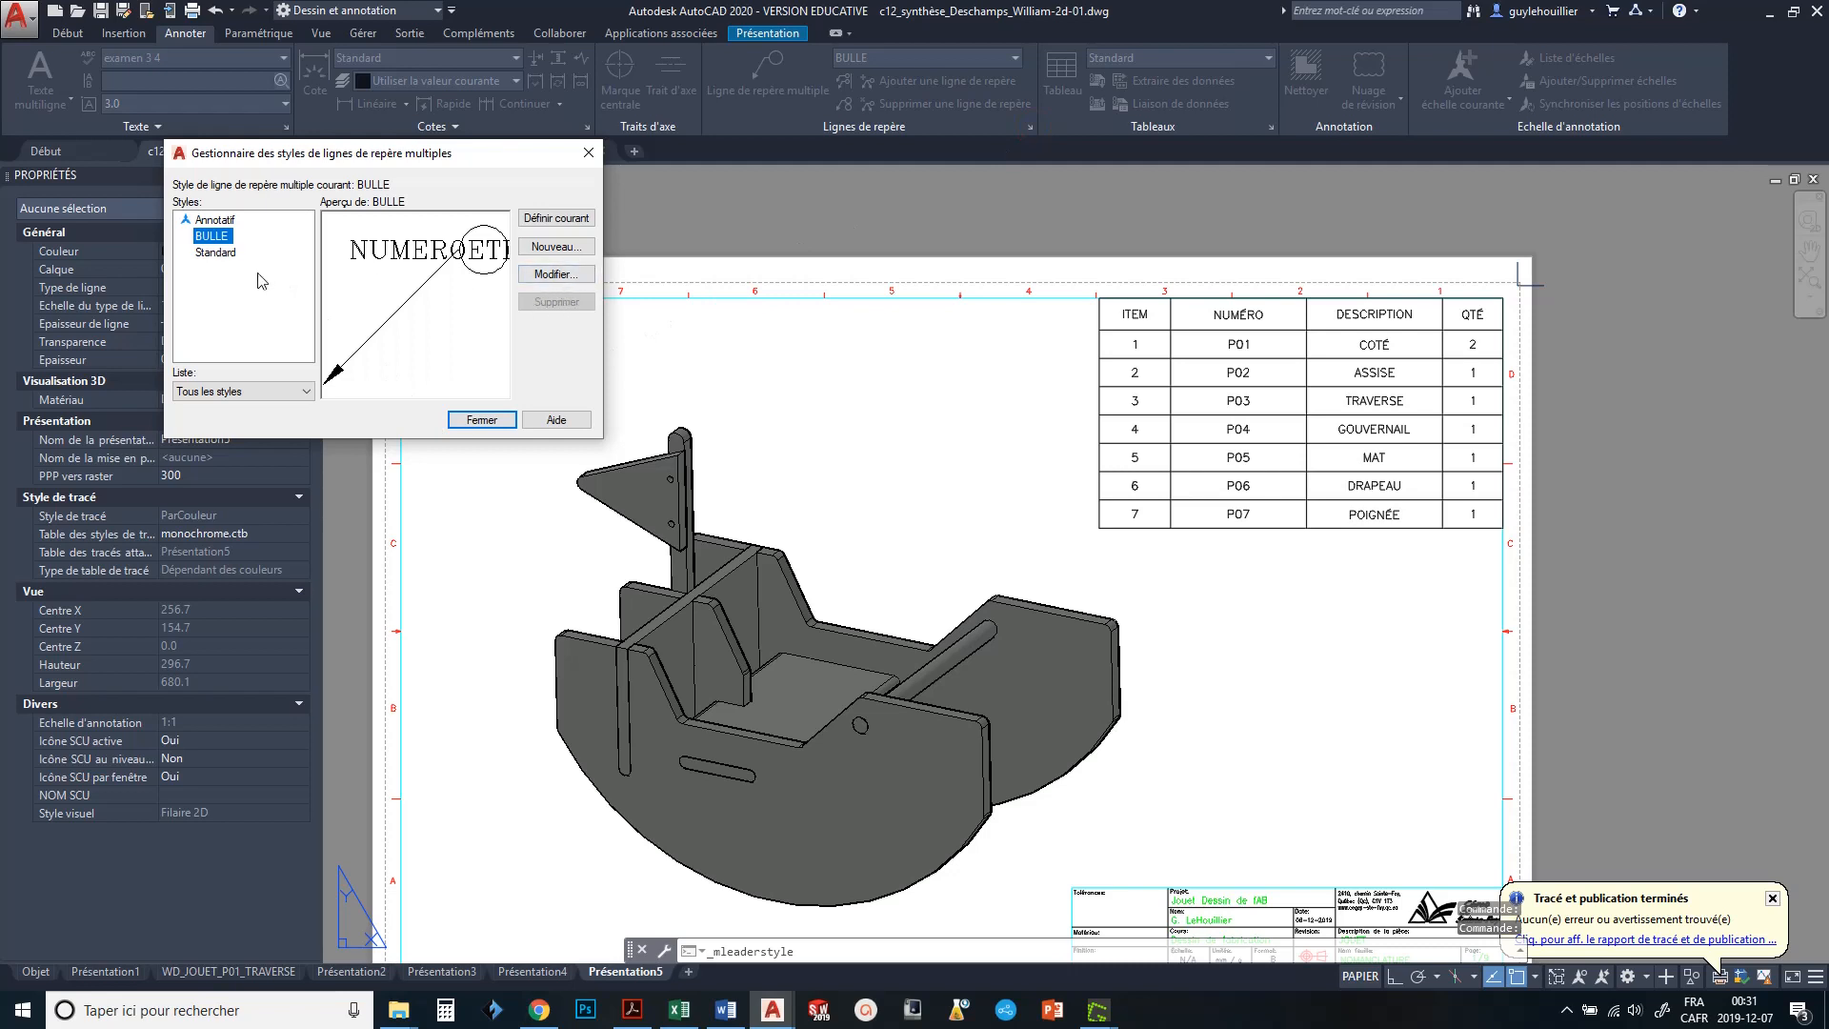
click(216, 254)
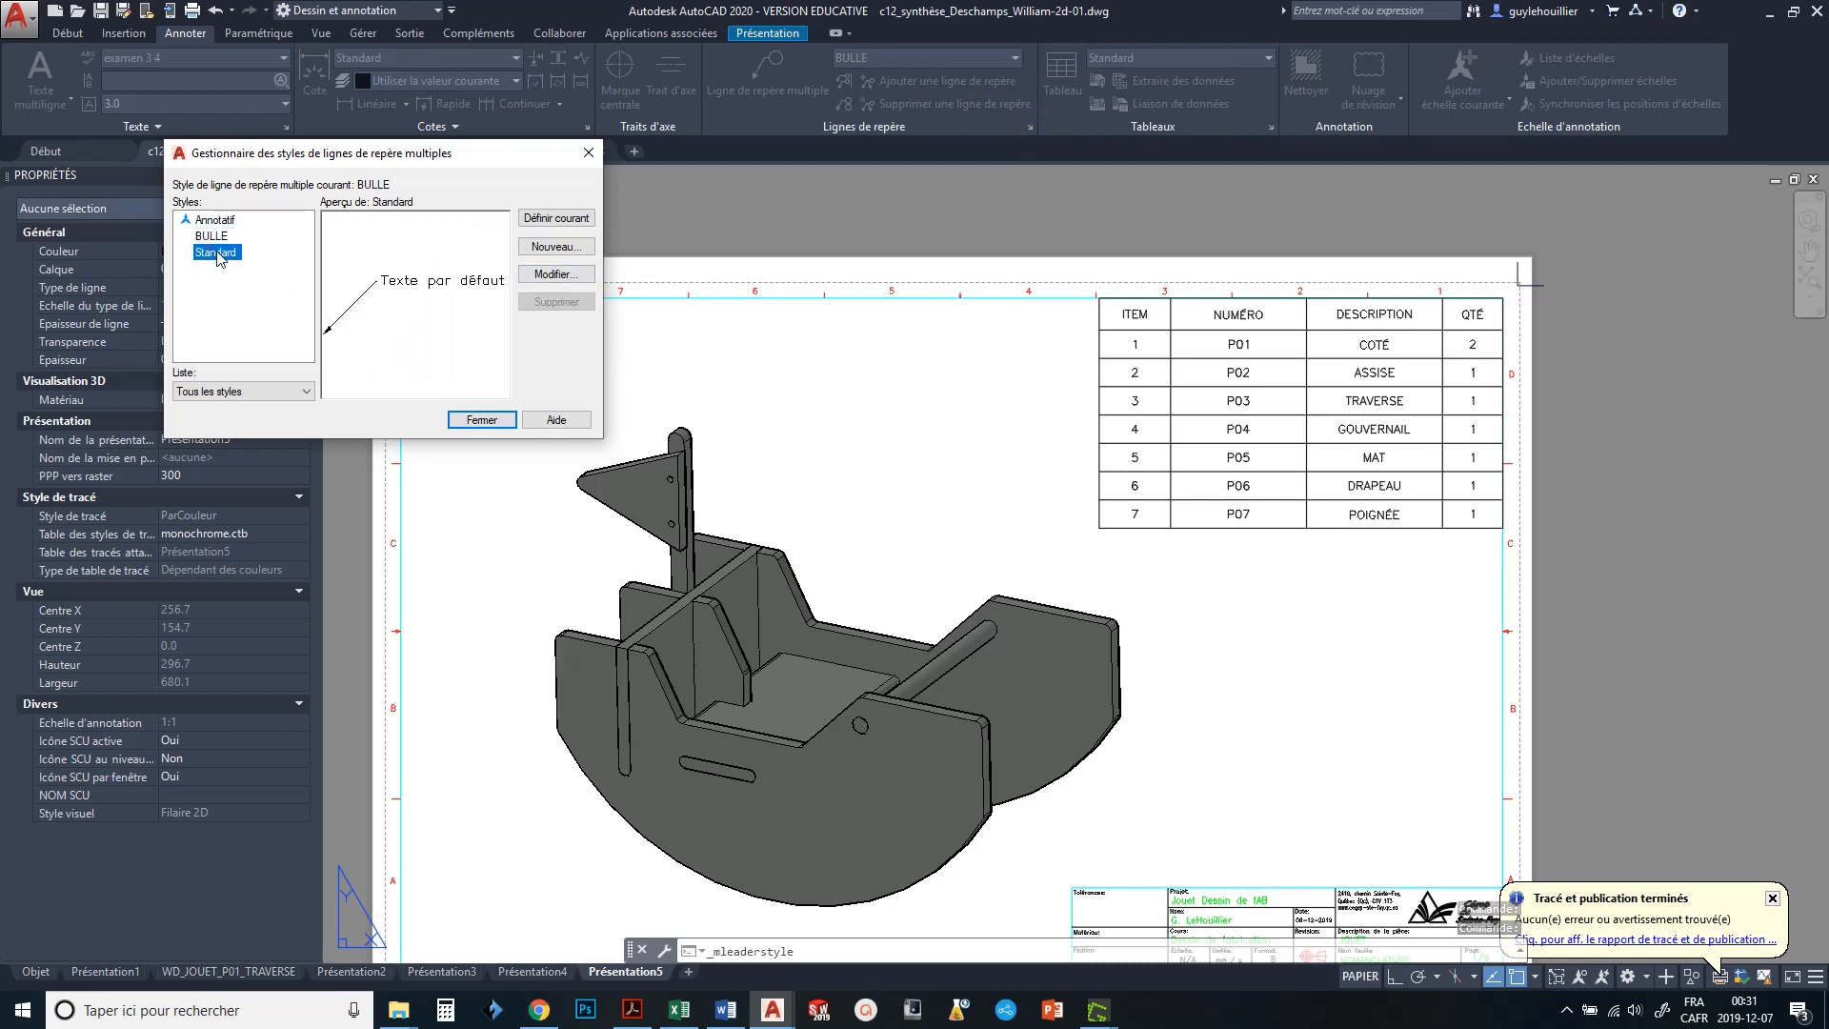
click(554, 247)
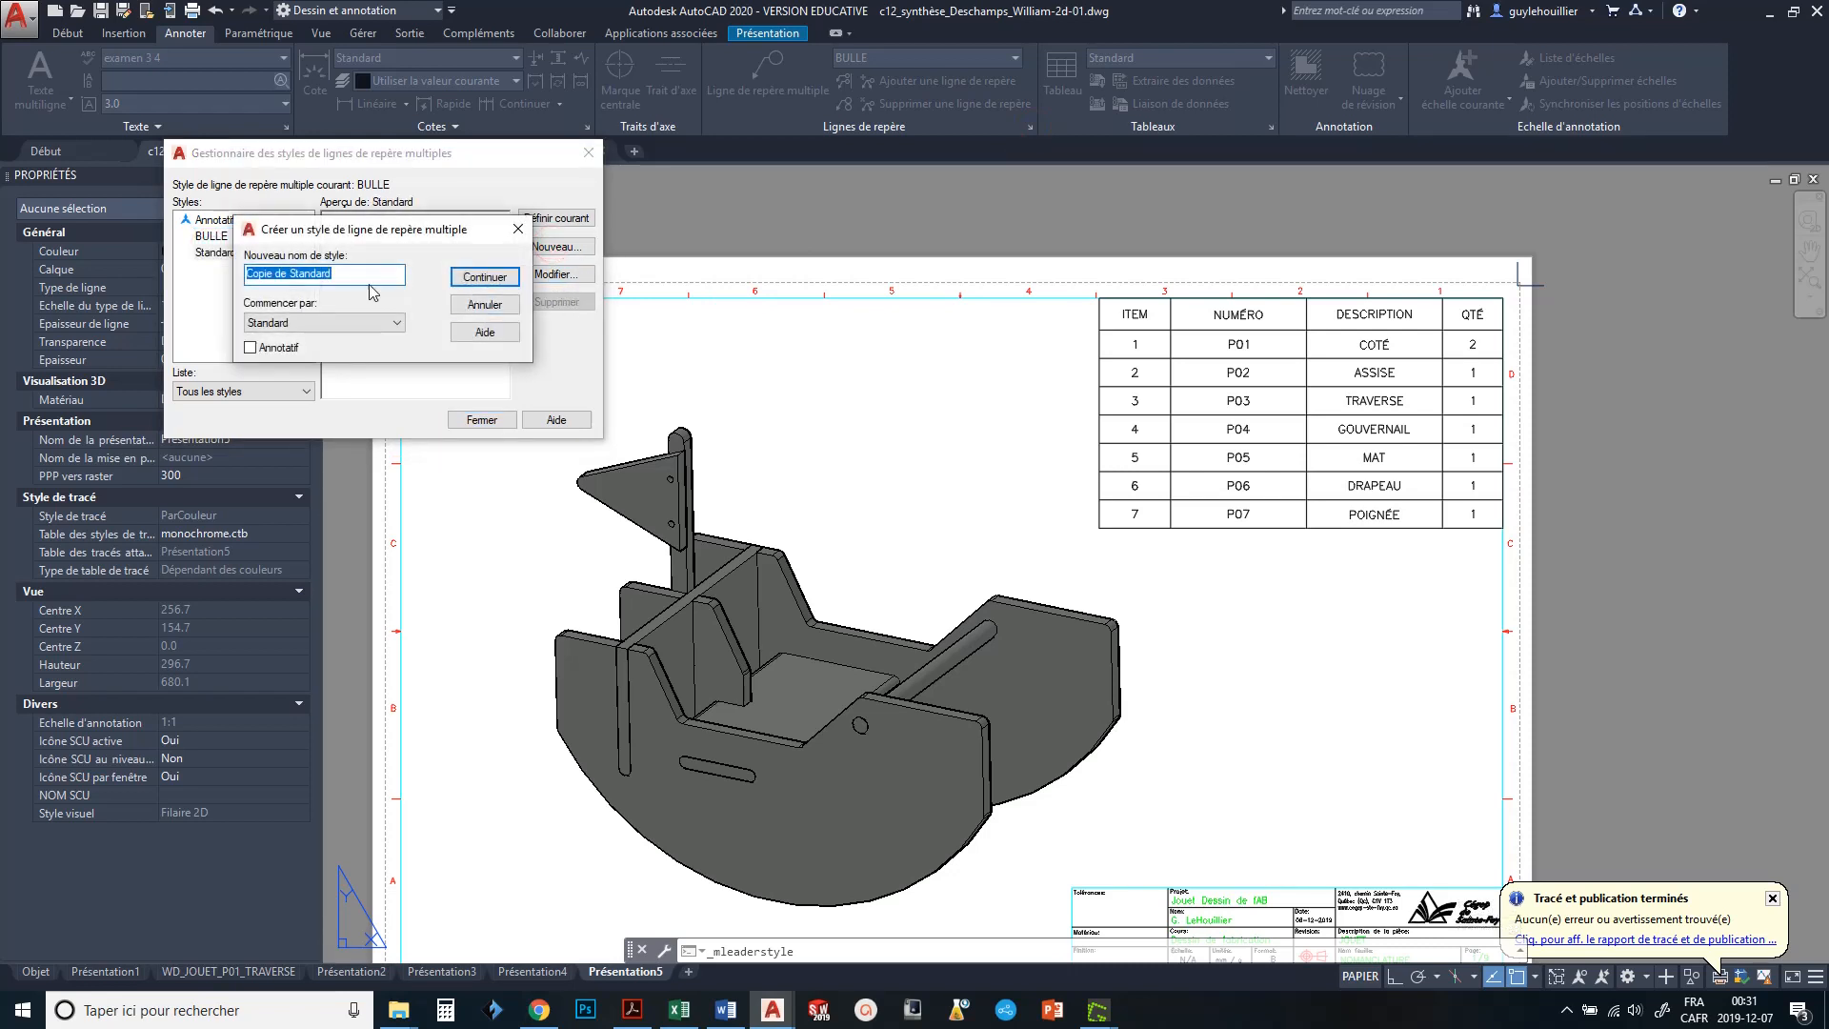
text(BULLE-02)
click(484, 277)
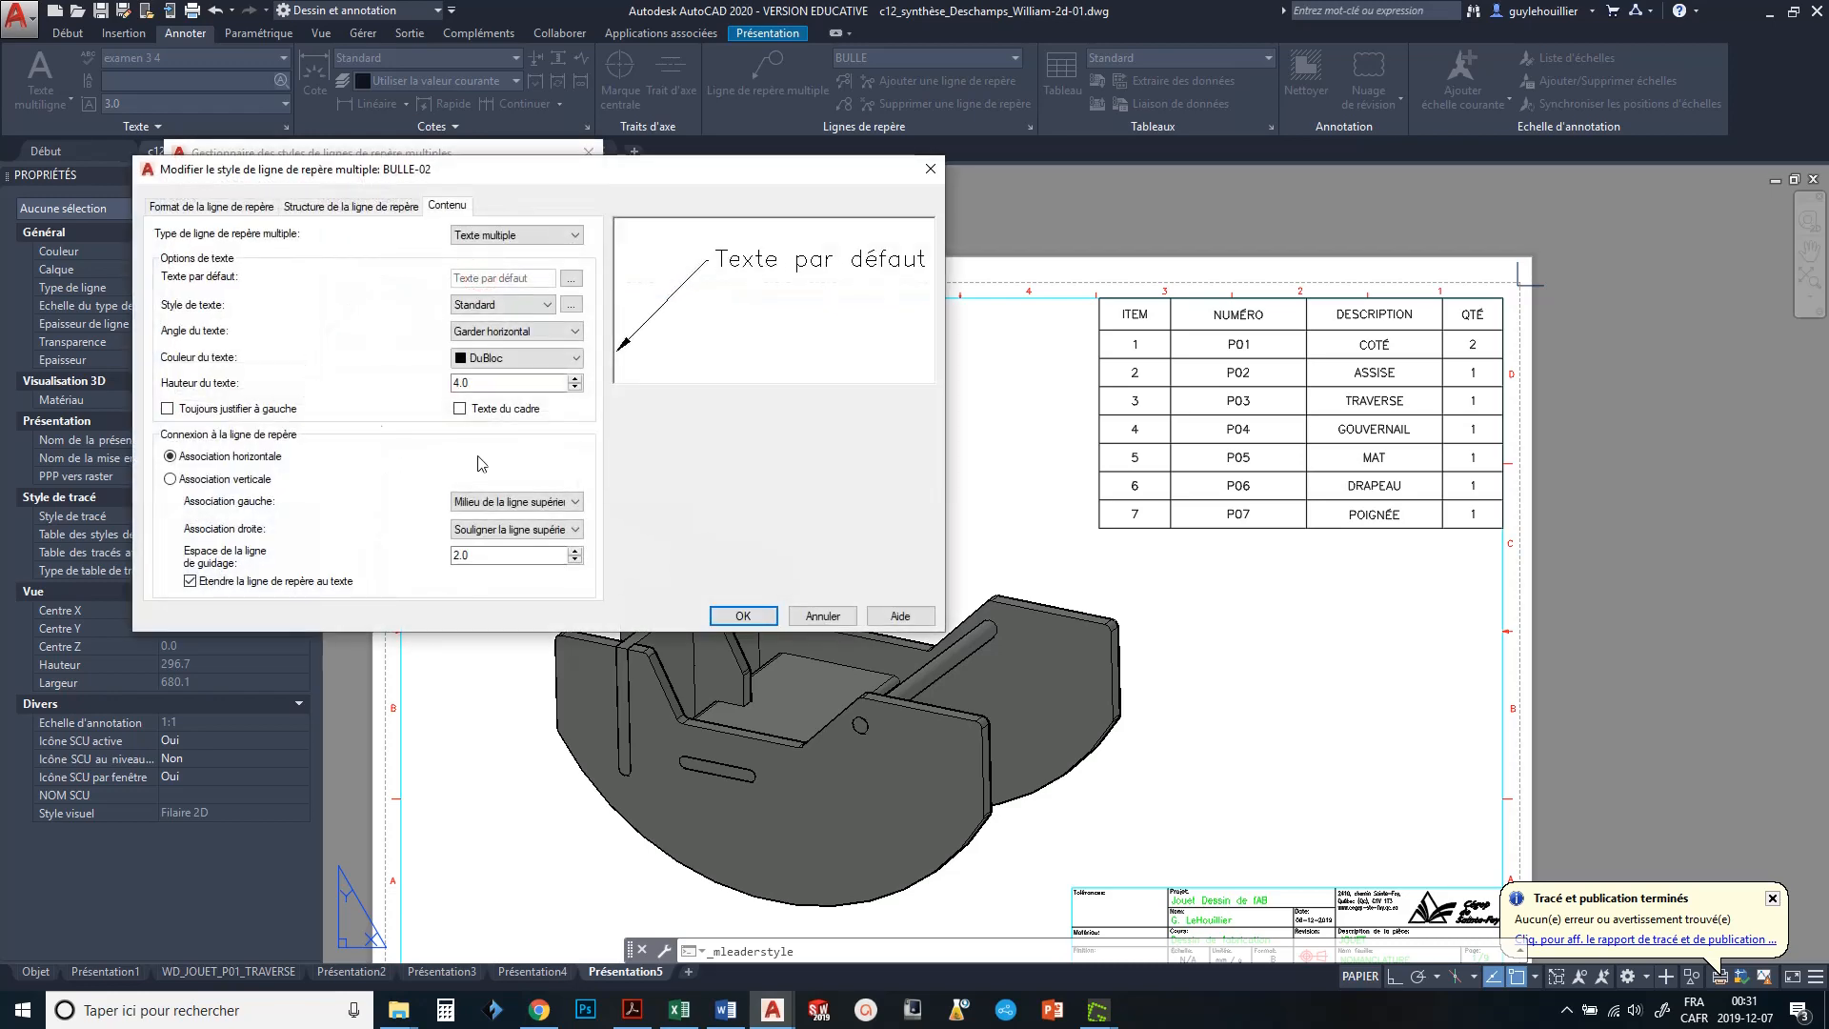
- Set the BULLE-02 style's content type to Bloc with Cercle as the source block, then accept it and close the style manager
drag(575, 184, 846, 202)
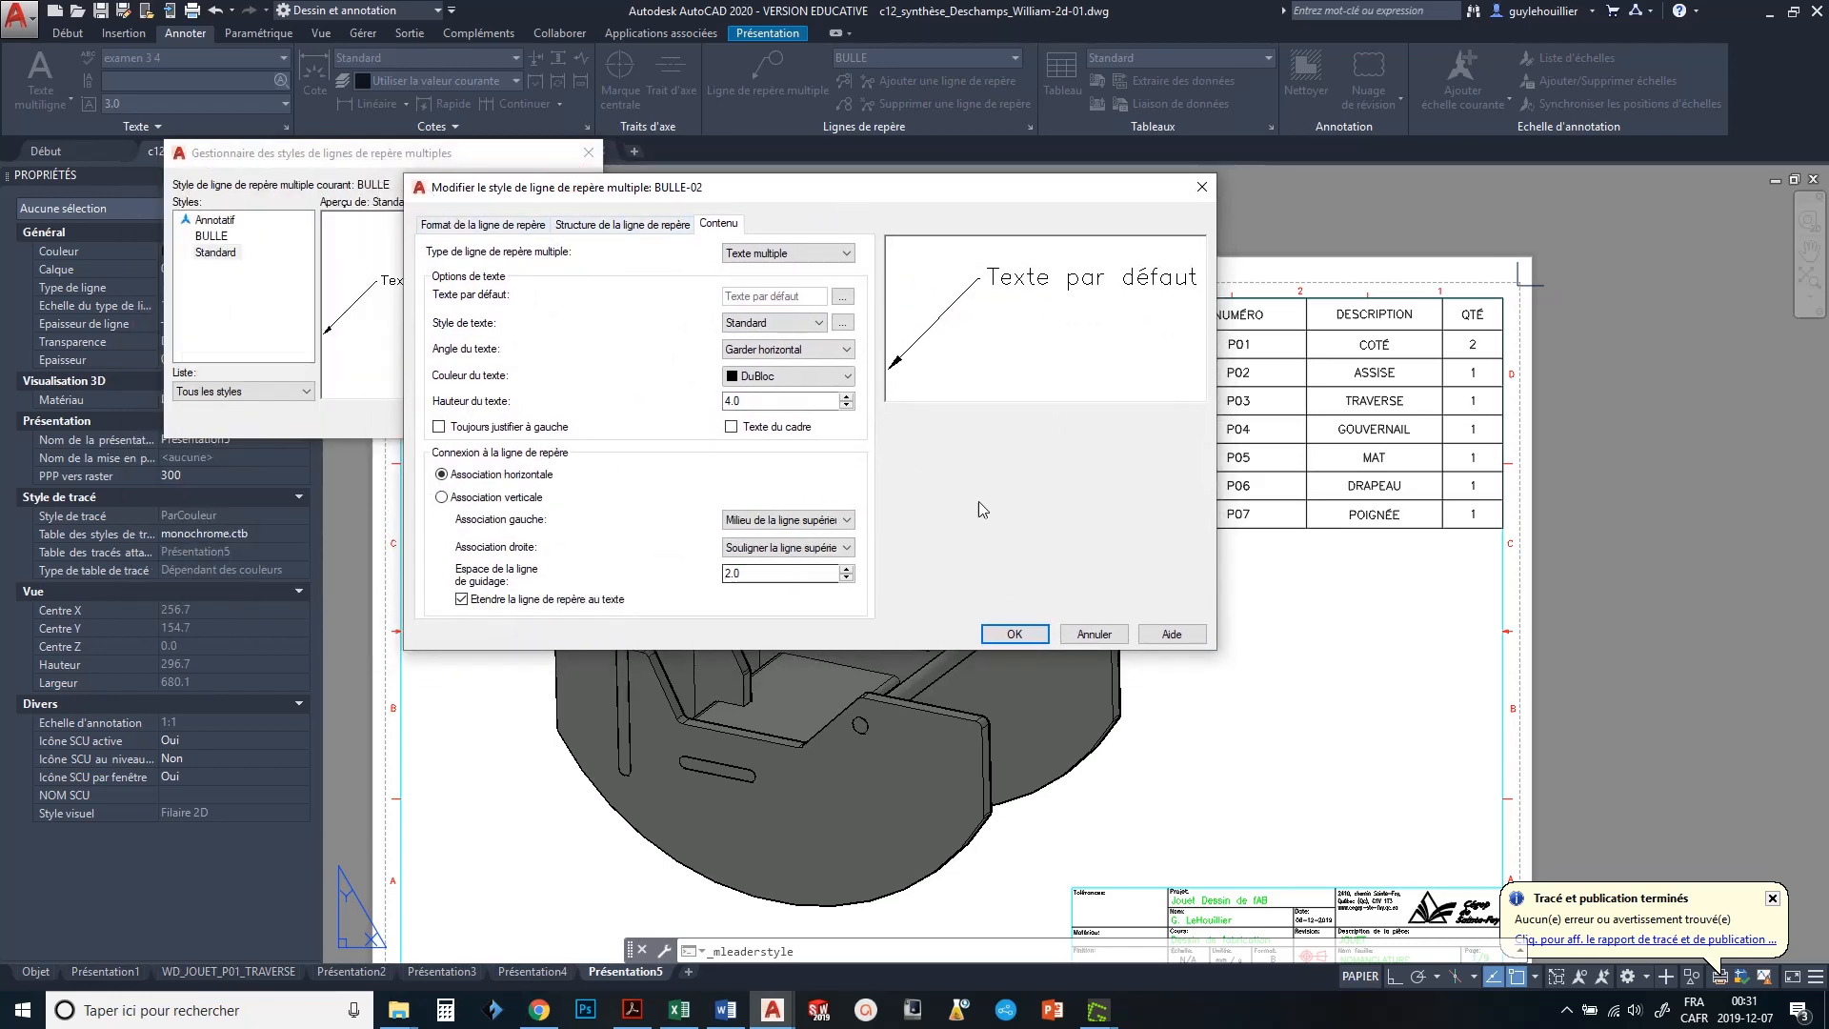
drag(886, 190, 1337, 69)
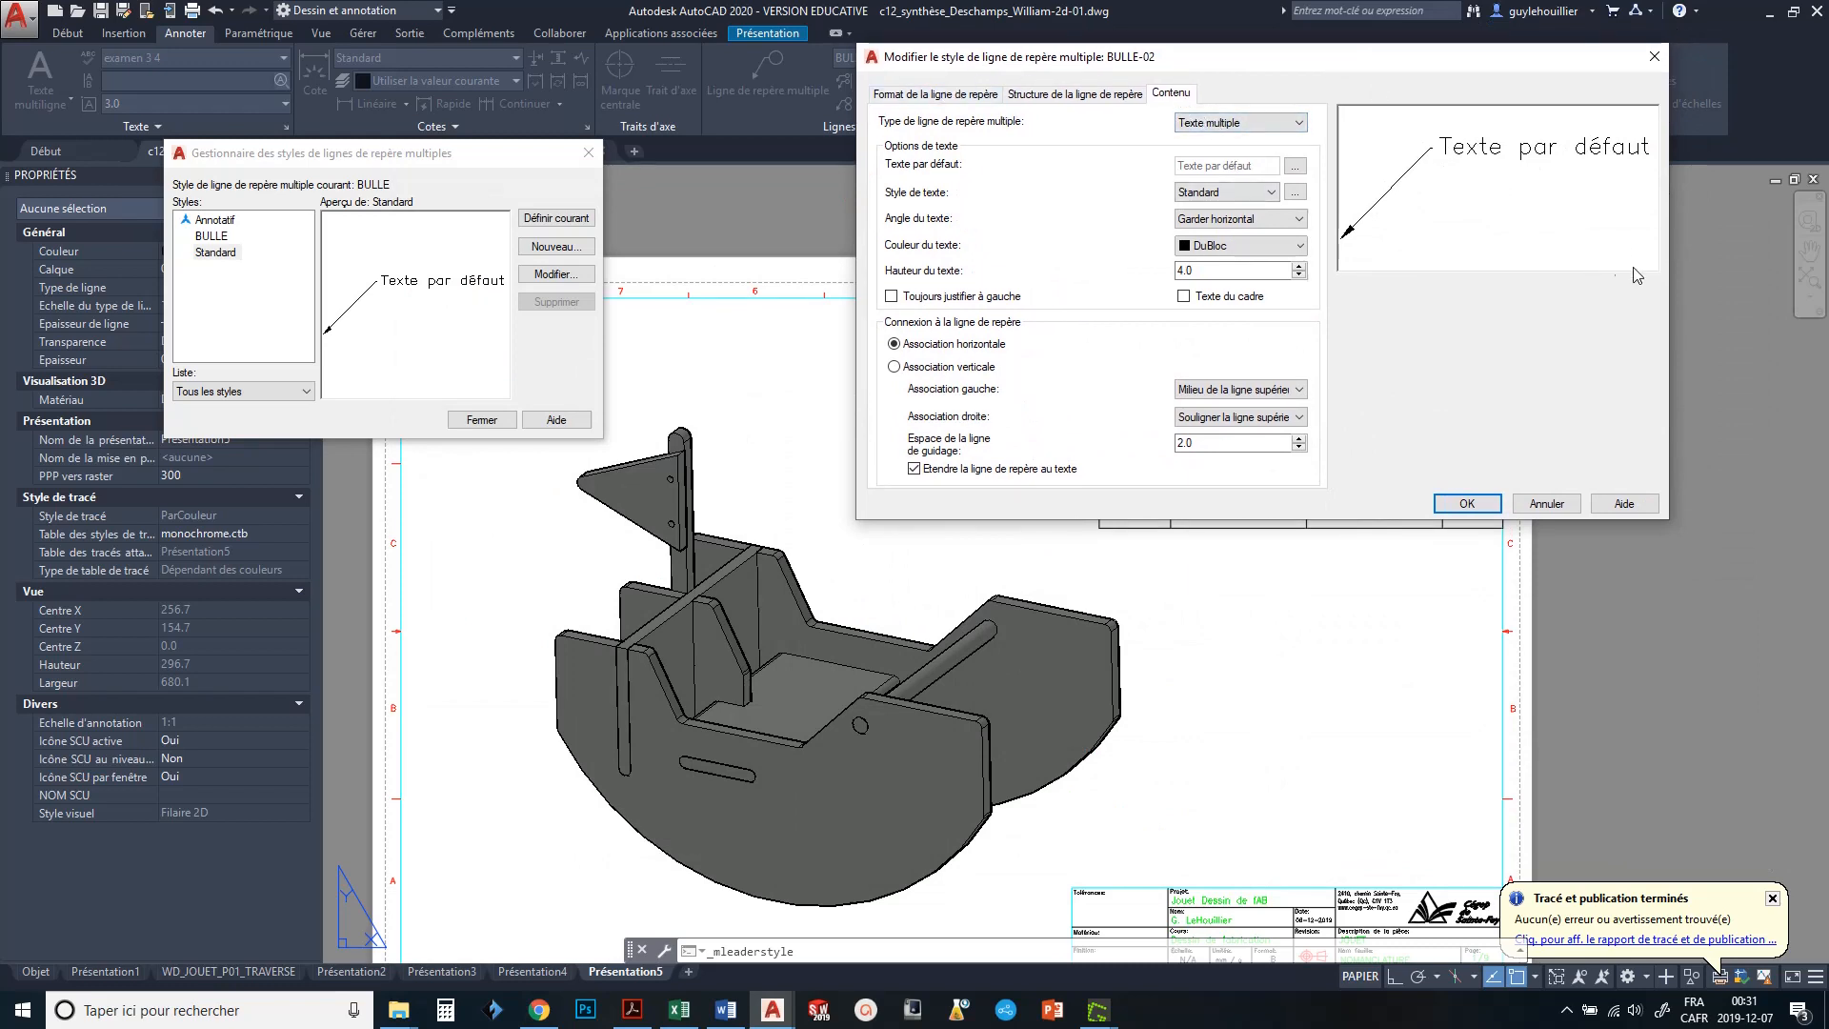
drag(1669, 275, 1525, 289)
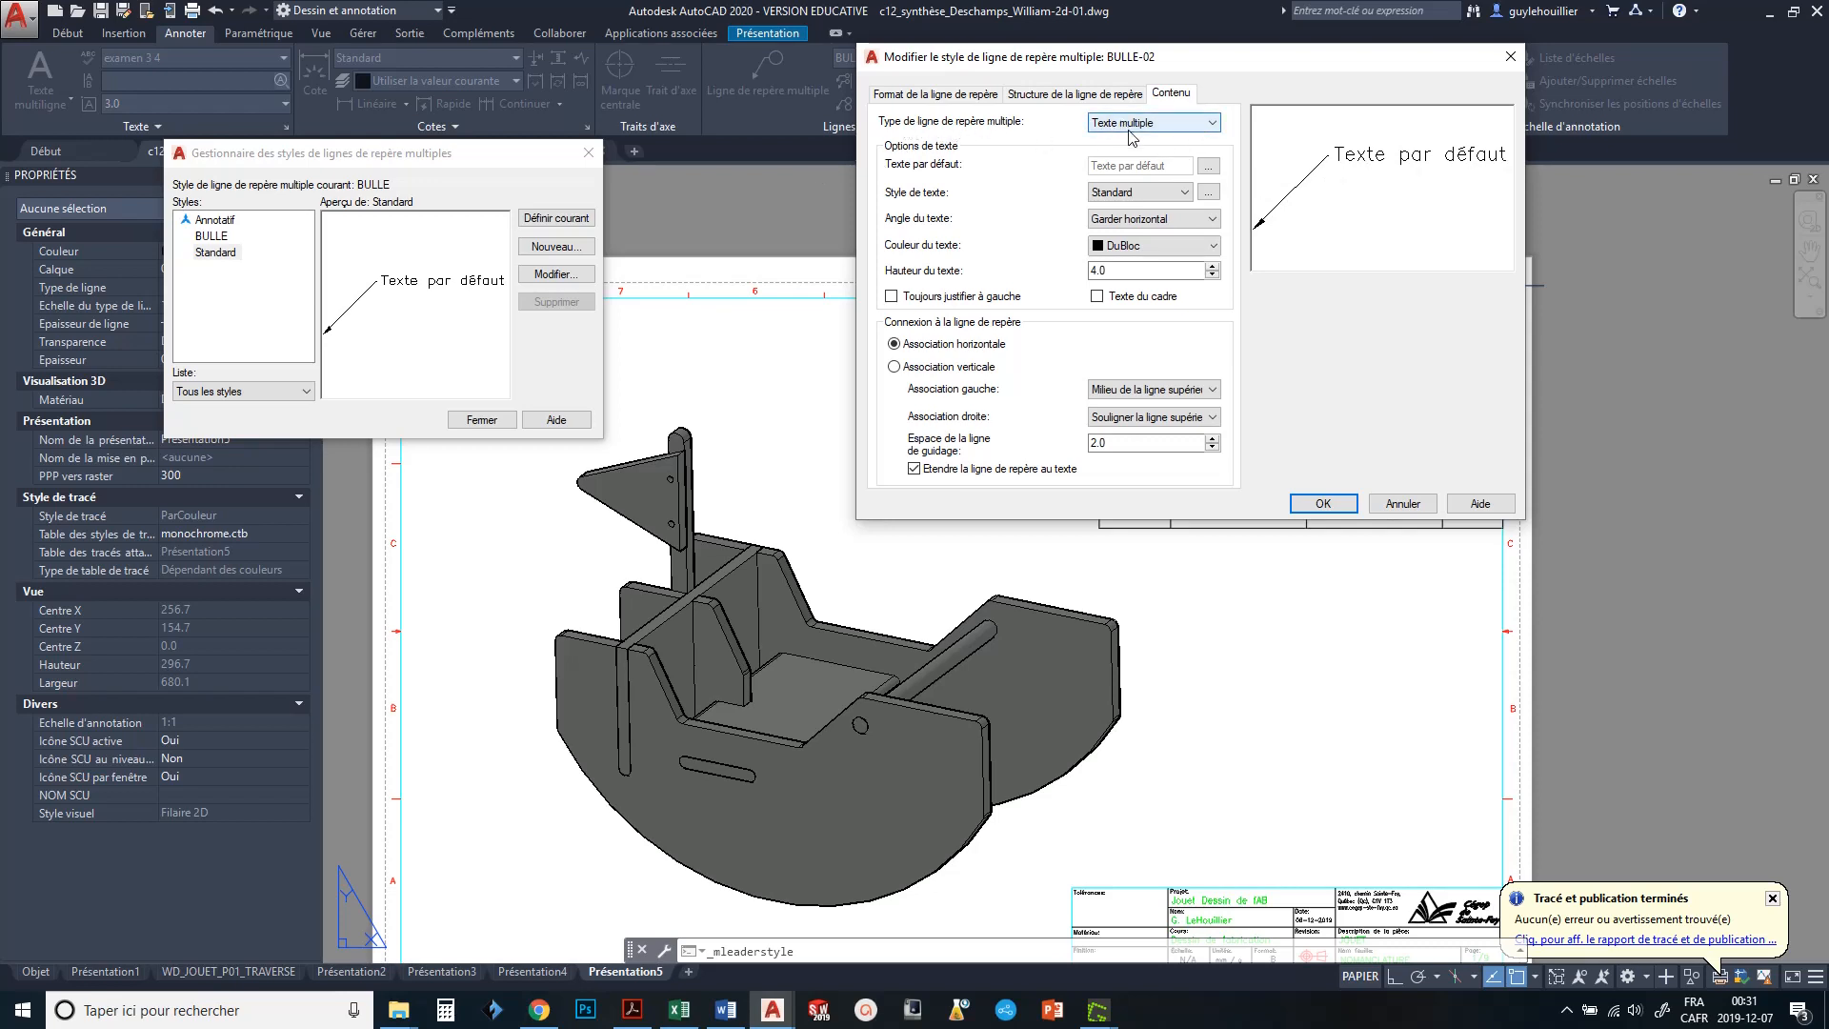
click(1173, 120)
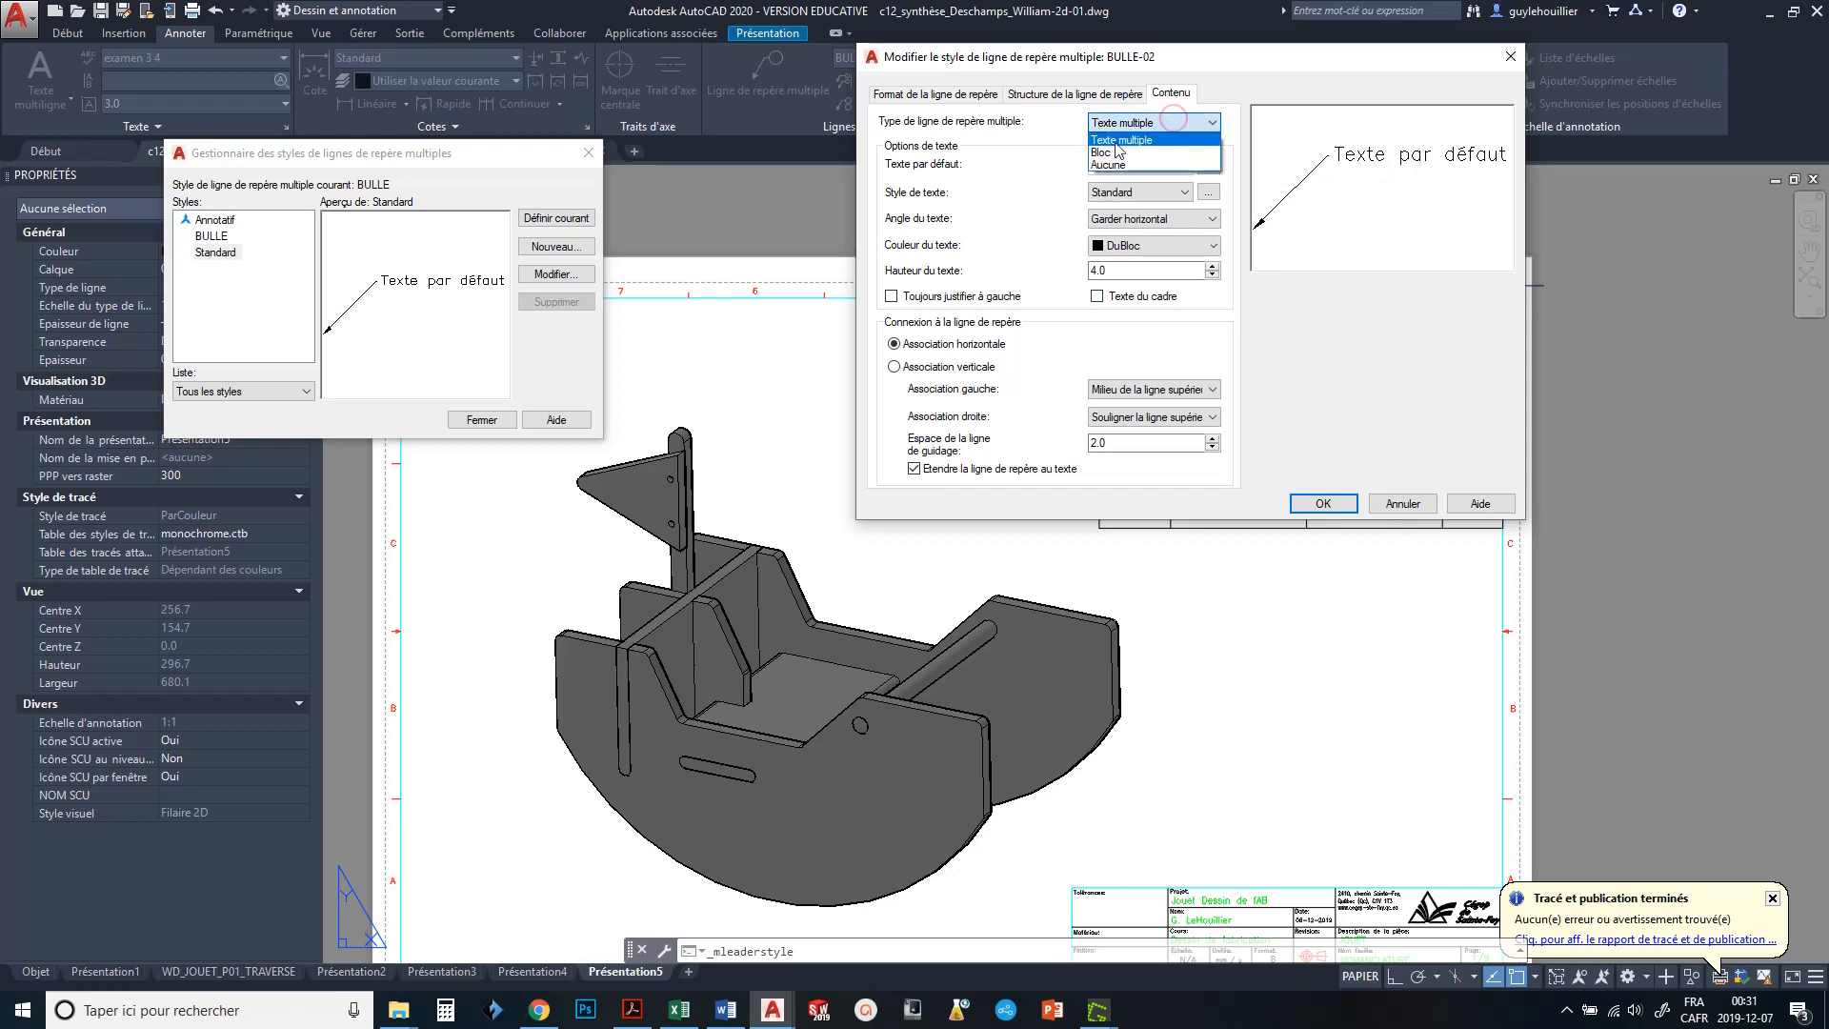
click(1120, 155)
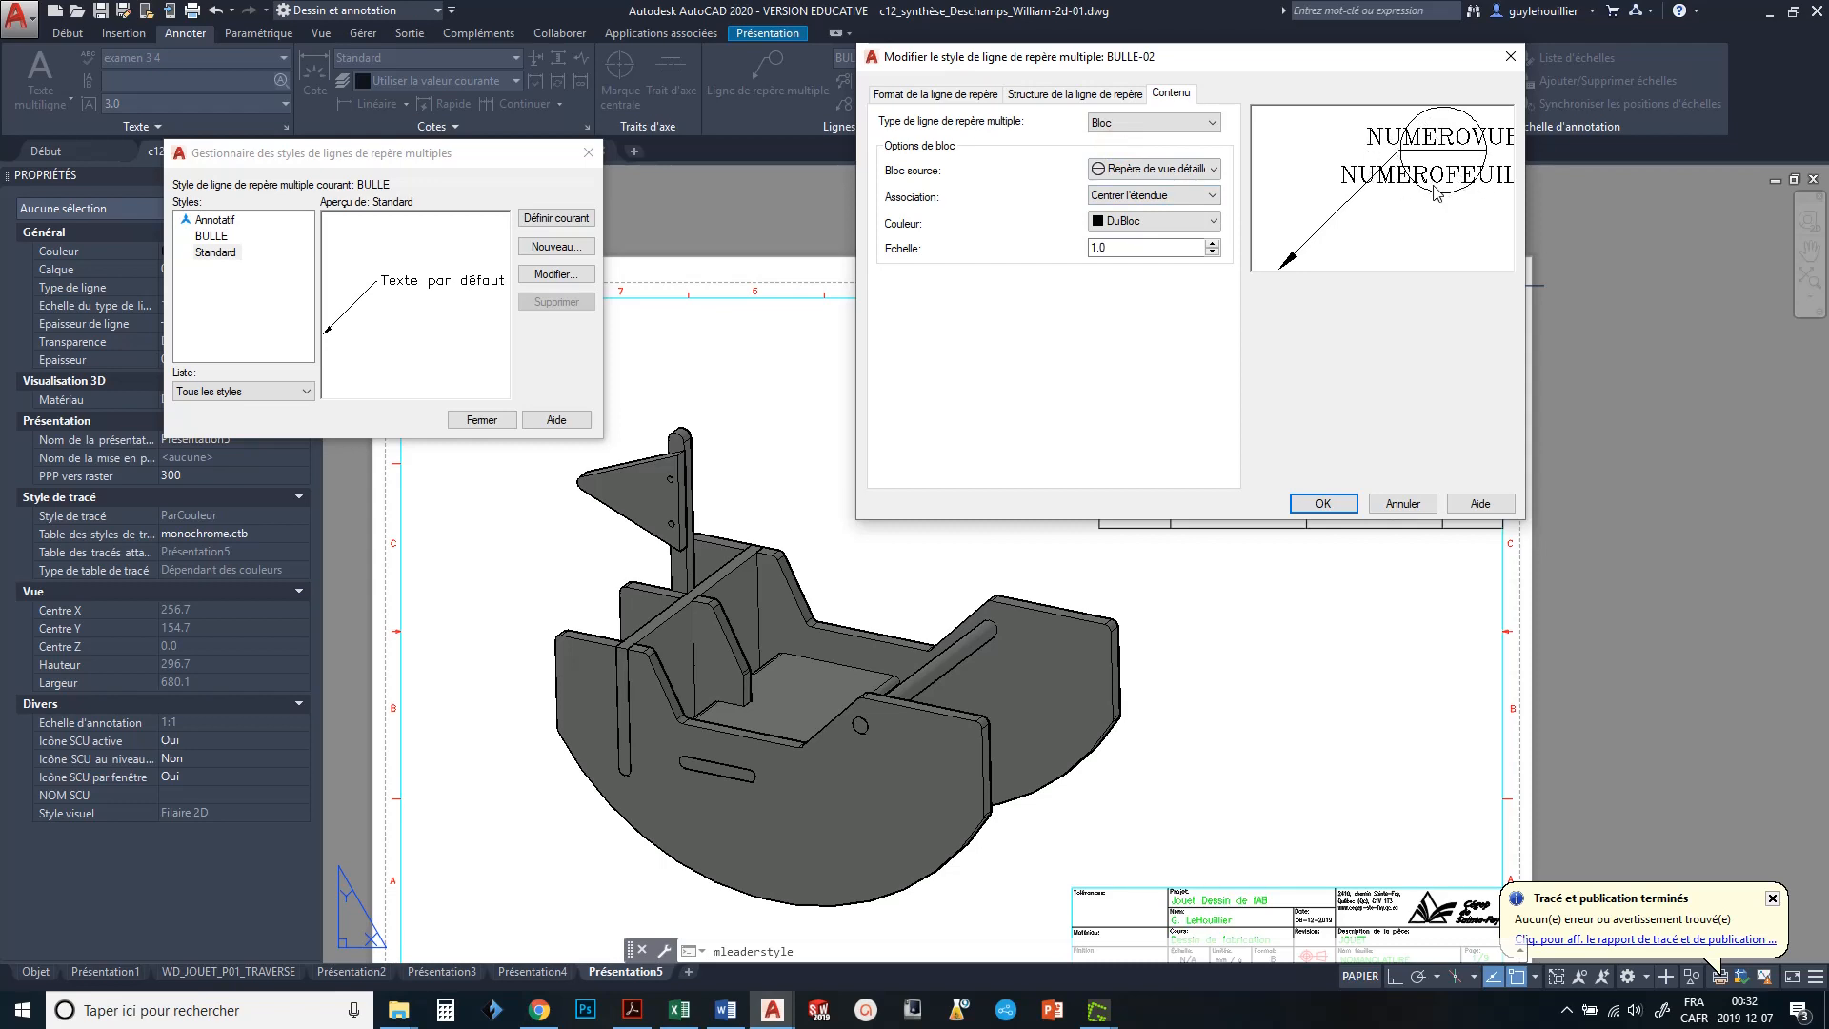
click(1214, 169)
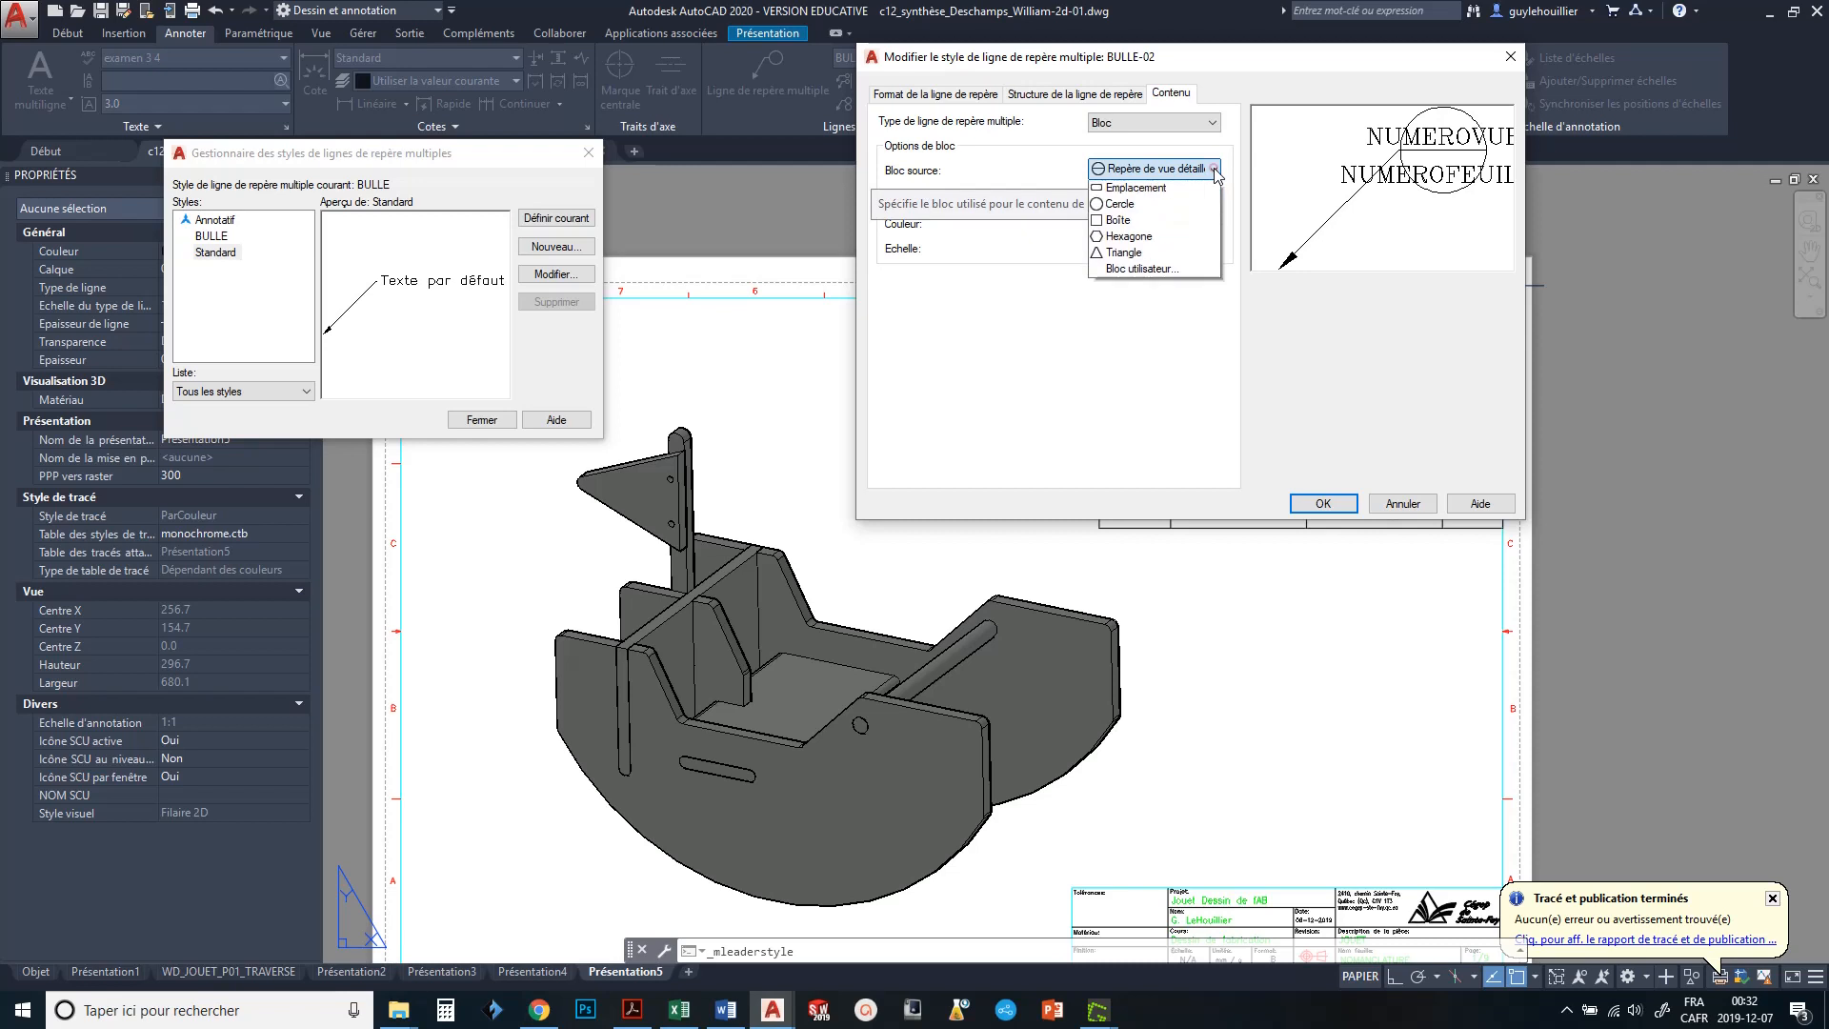
click(1124, 204)
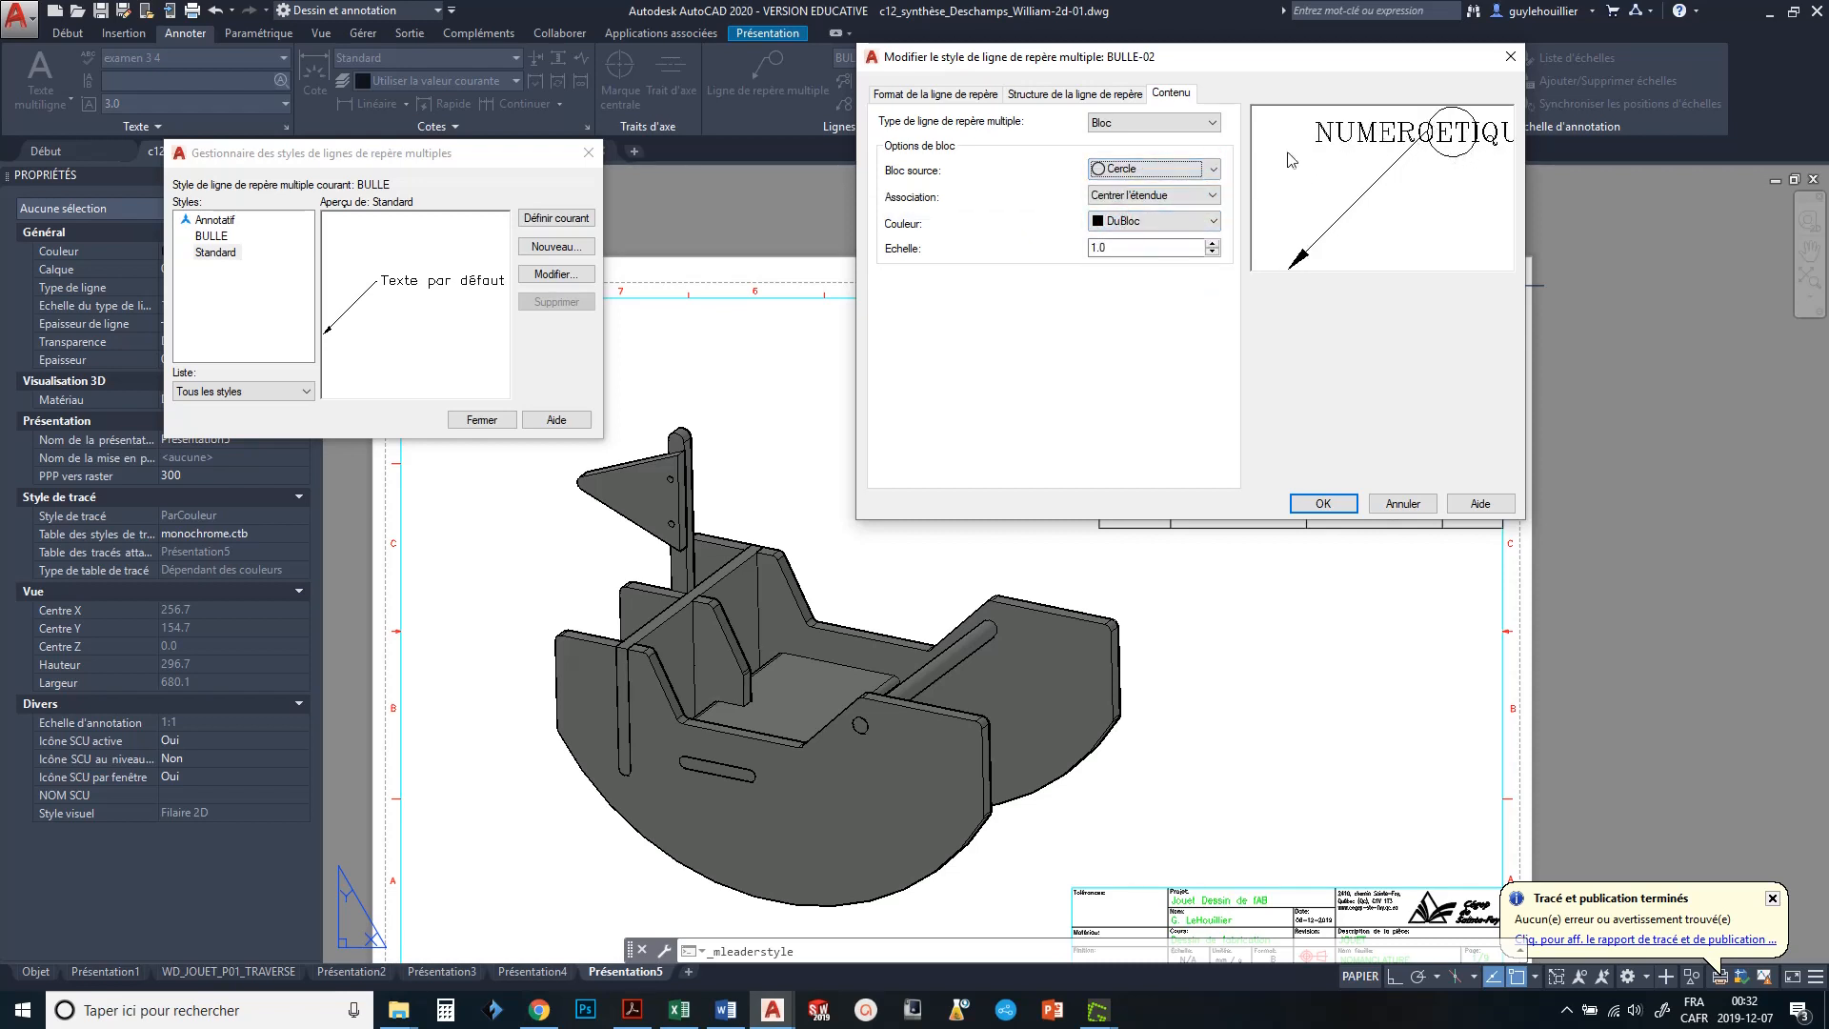
click(1127, 246)
drag(1213, 66, 1050, 47)
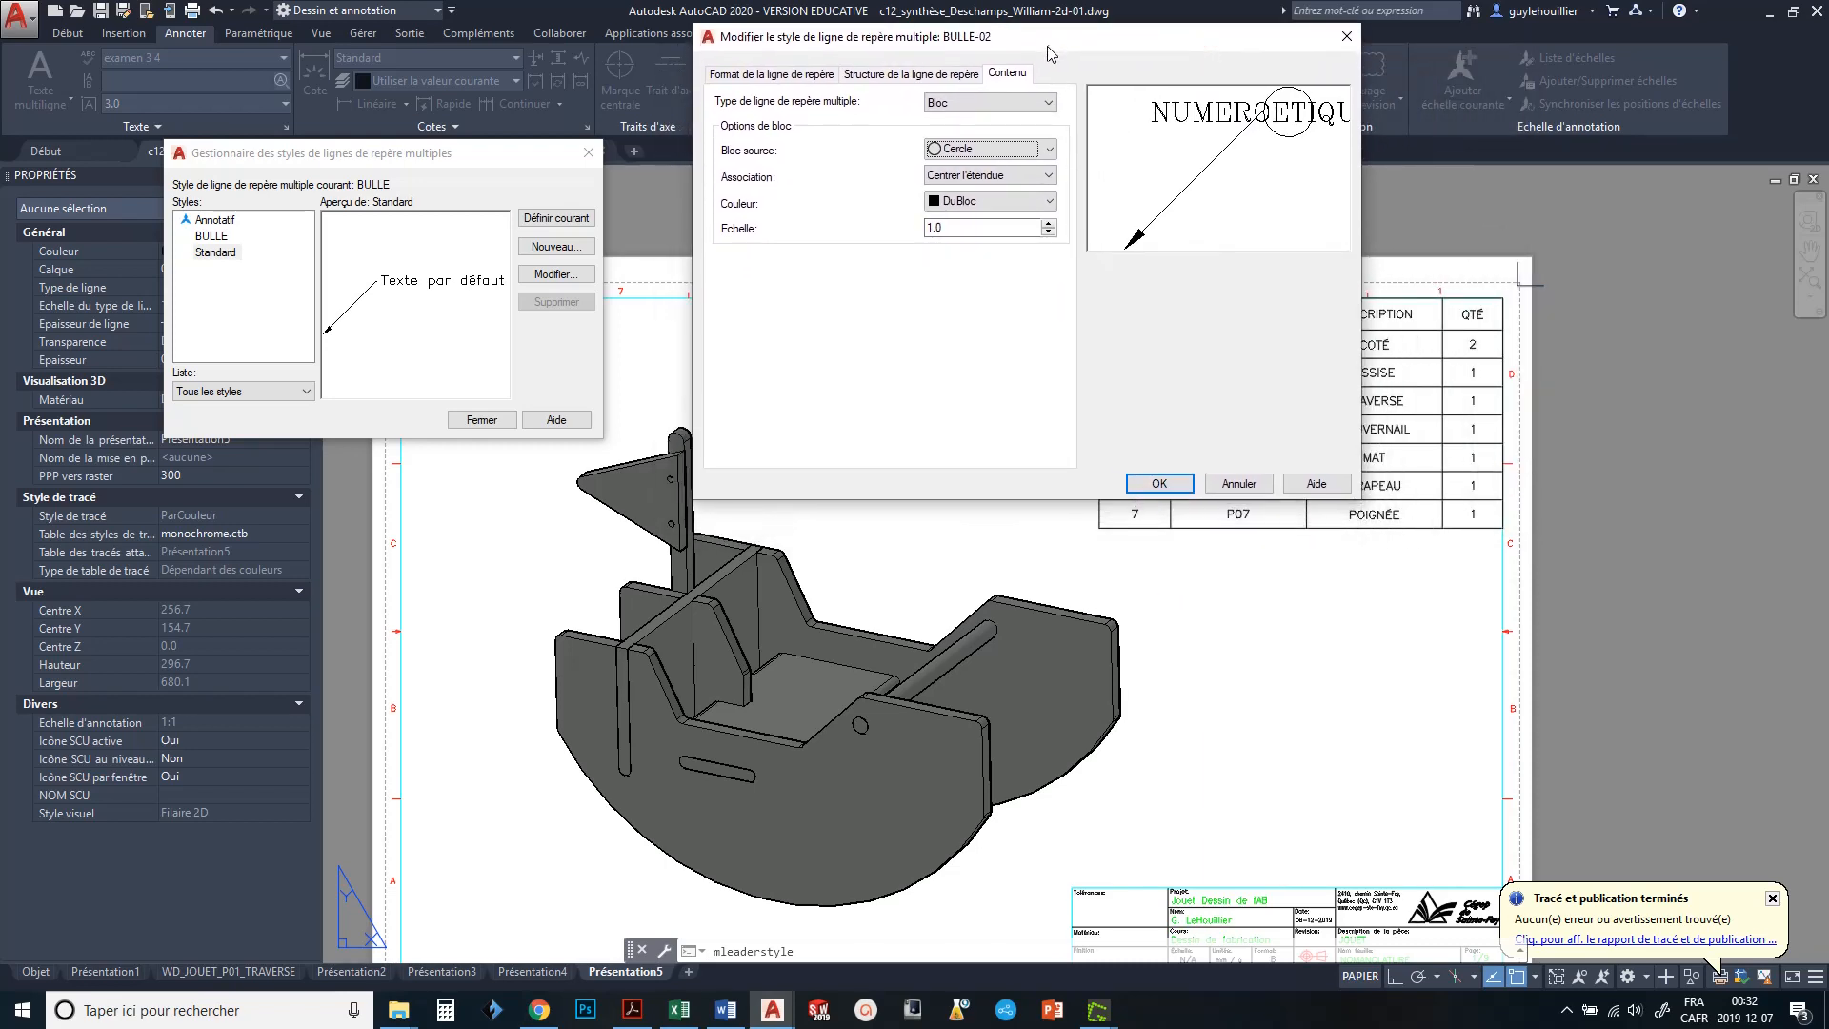
click(1159, 484)
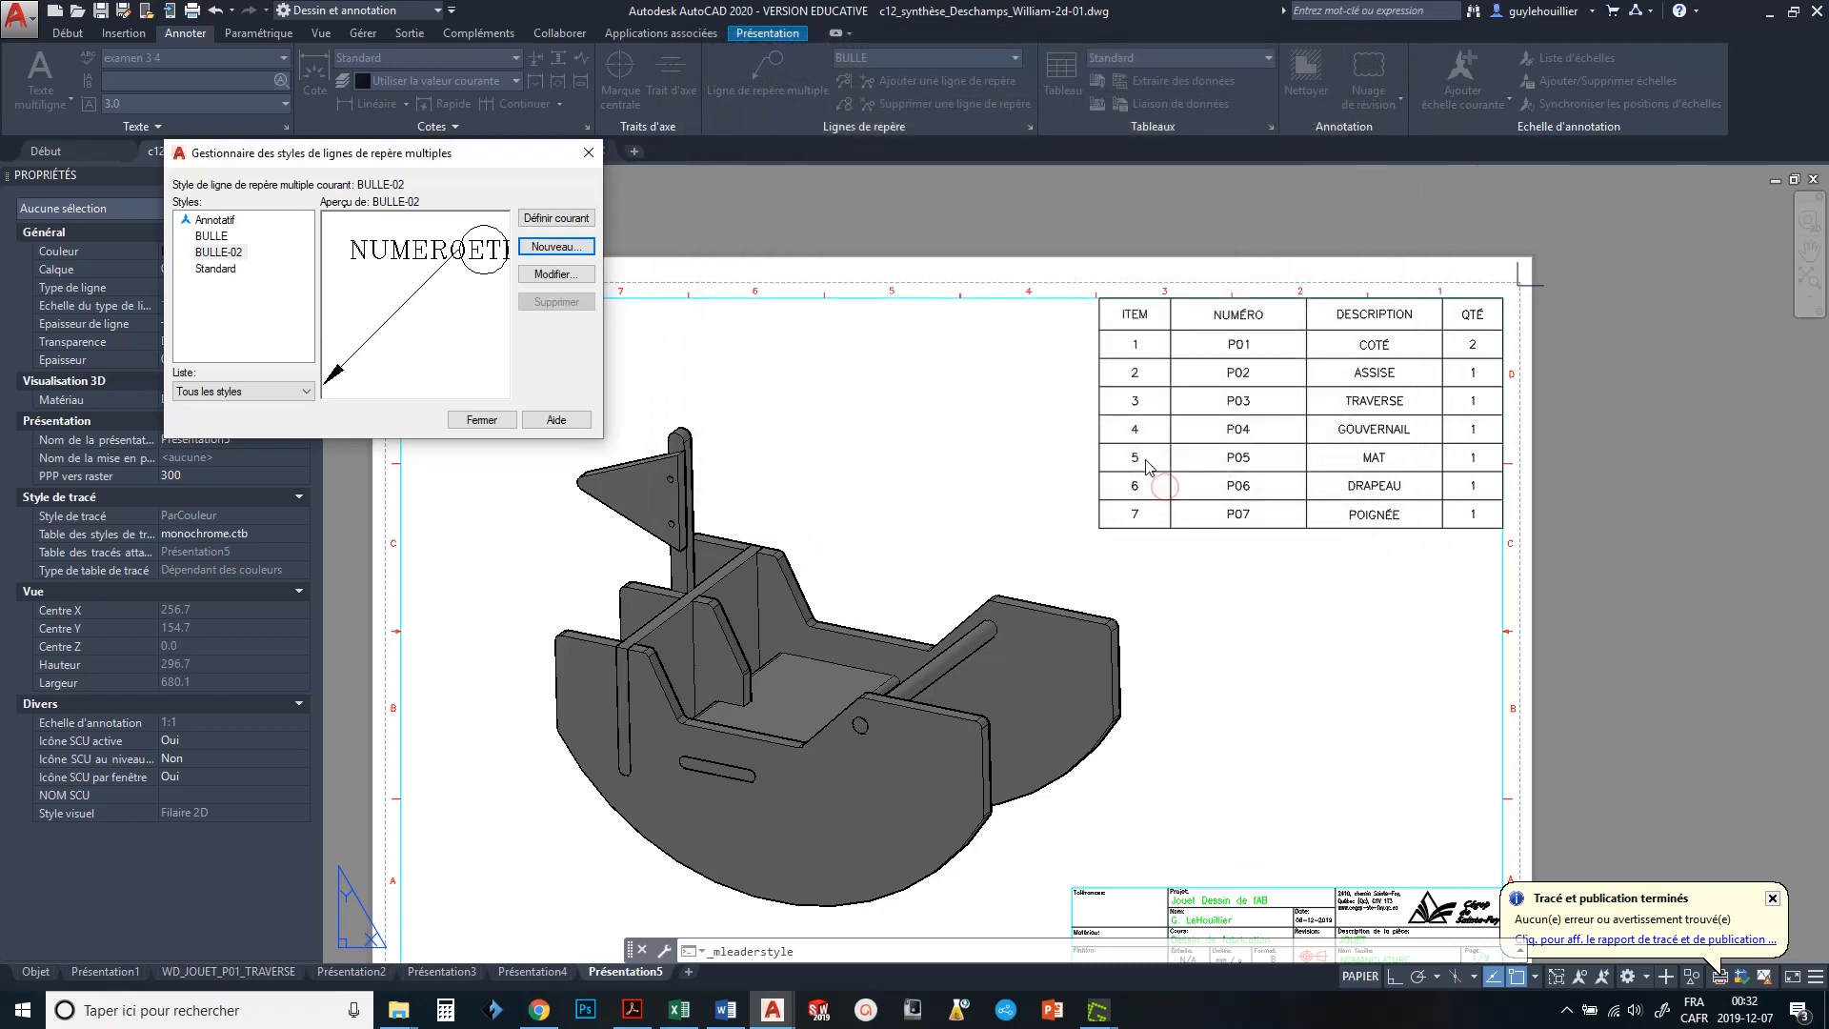
click(481, 420)
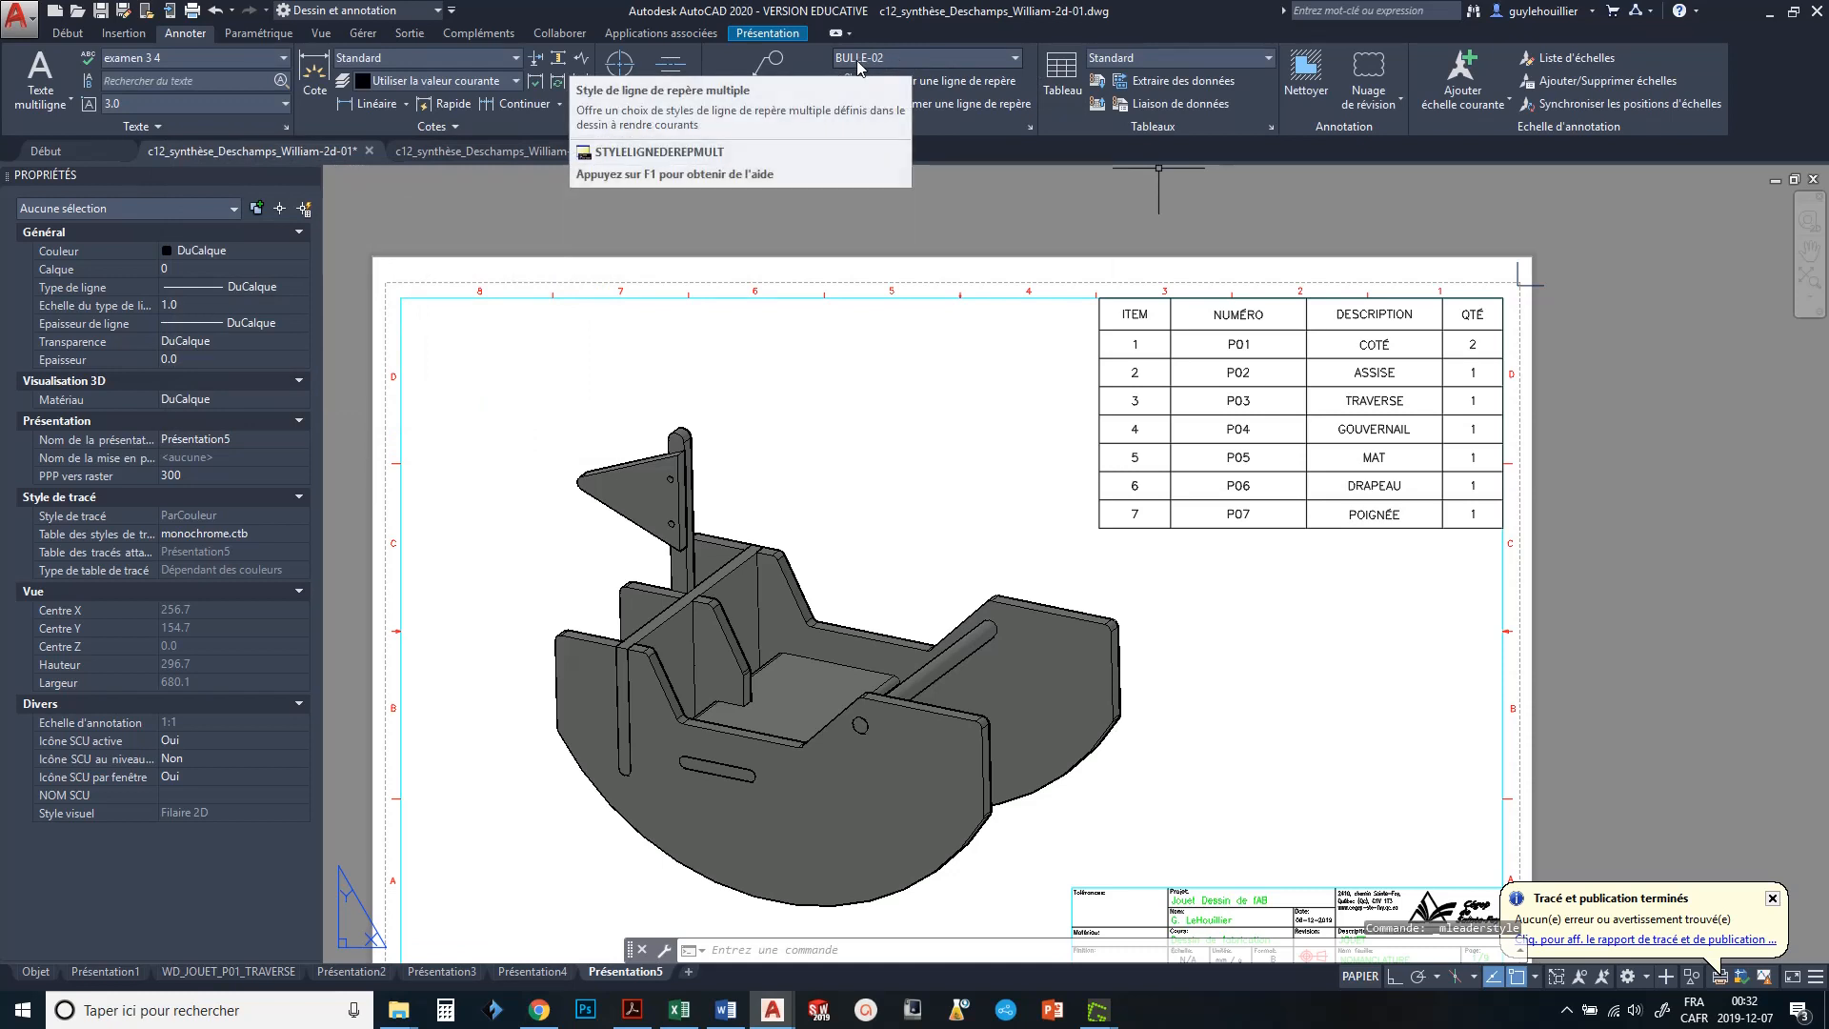
- Place a circular balloon numbered 1 with its arrow on the upper edge of the toy's far side panel
click(780, 63)
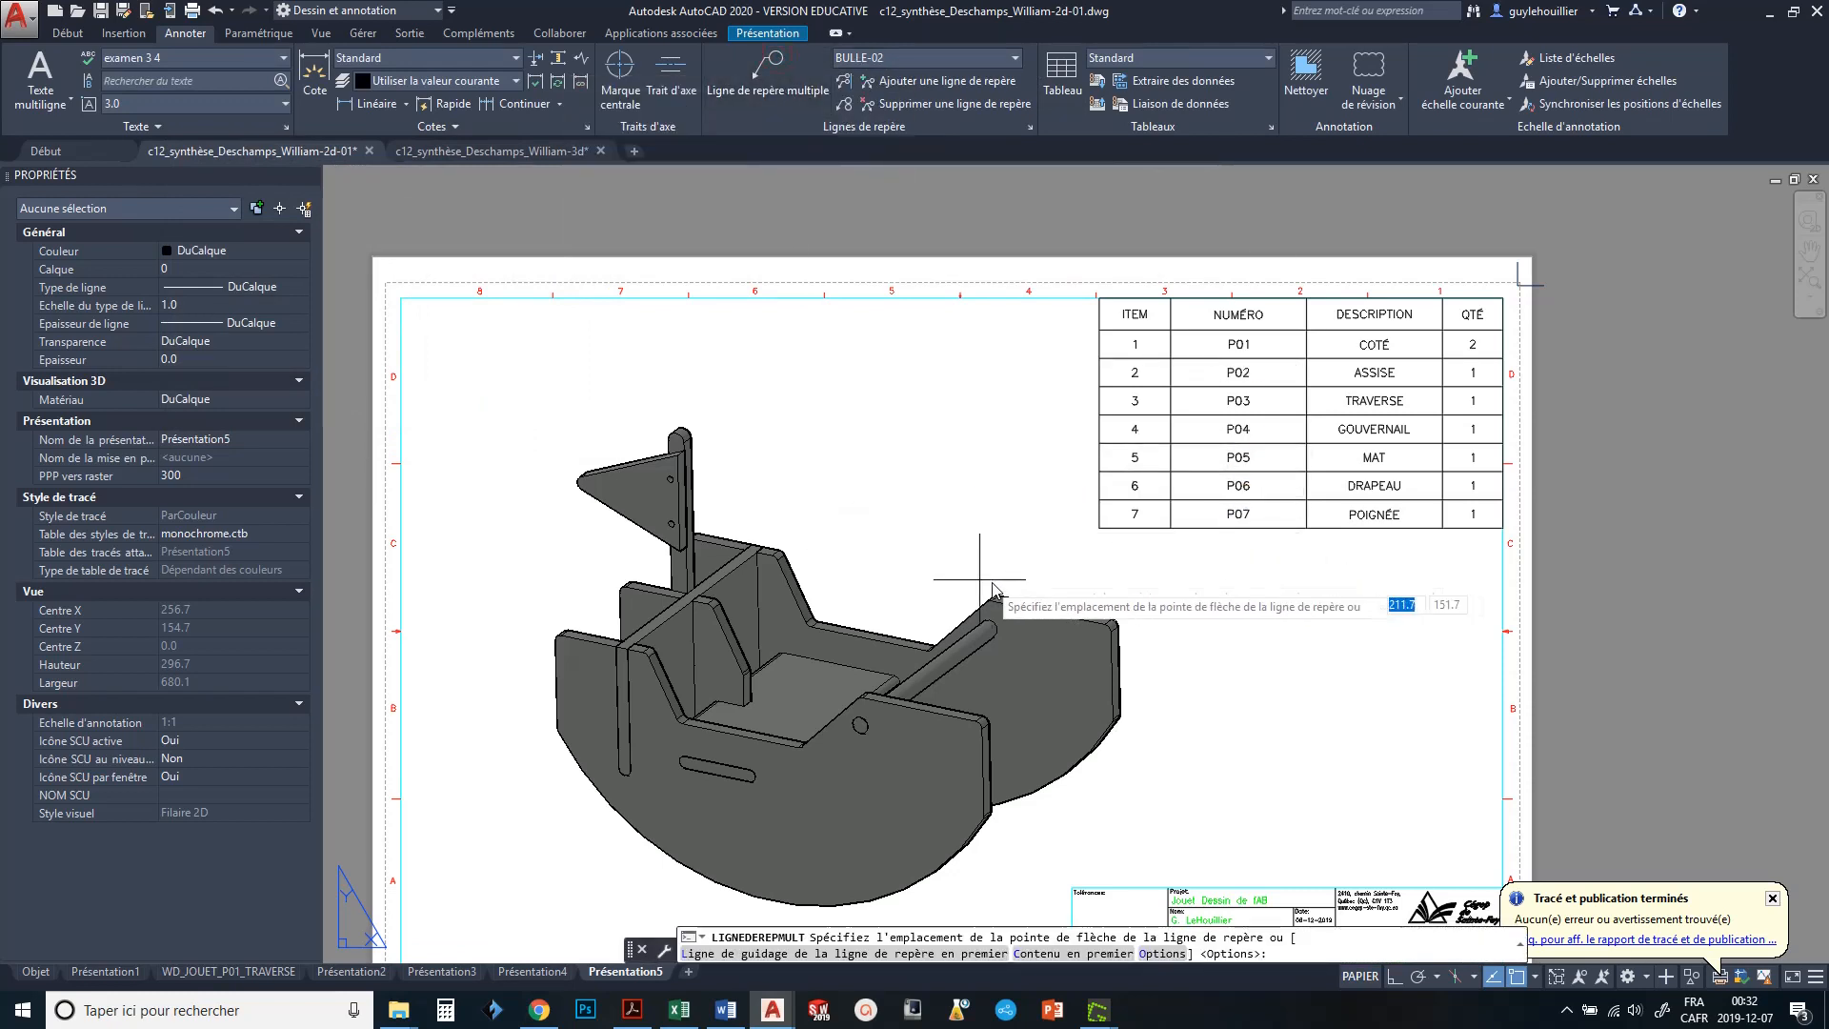
click(1057, 607)
click(1081, 570)
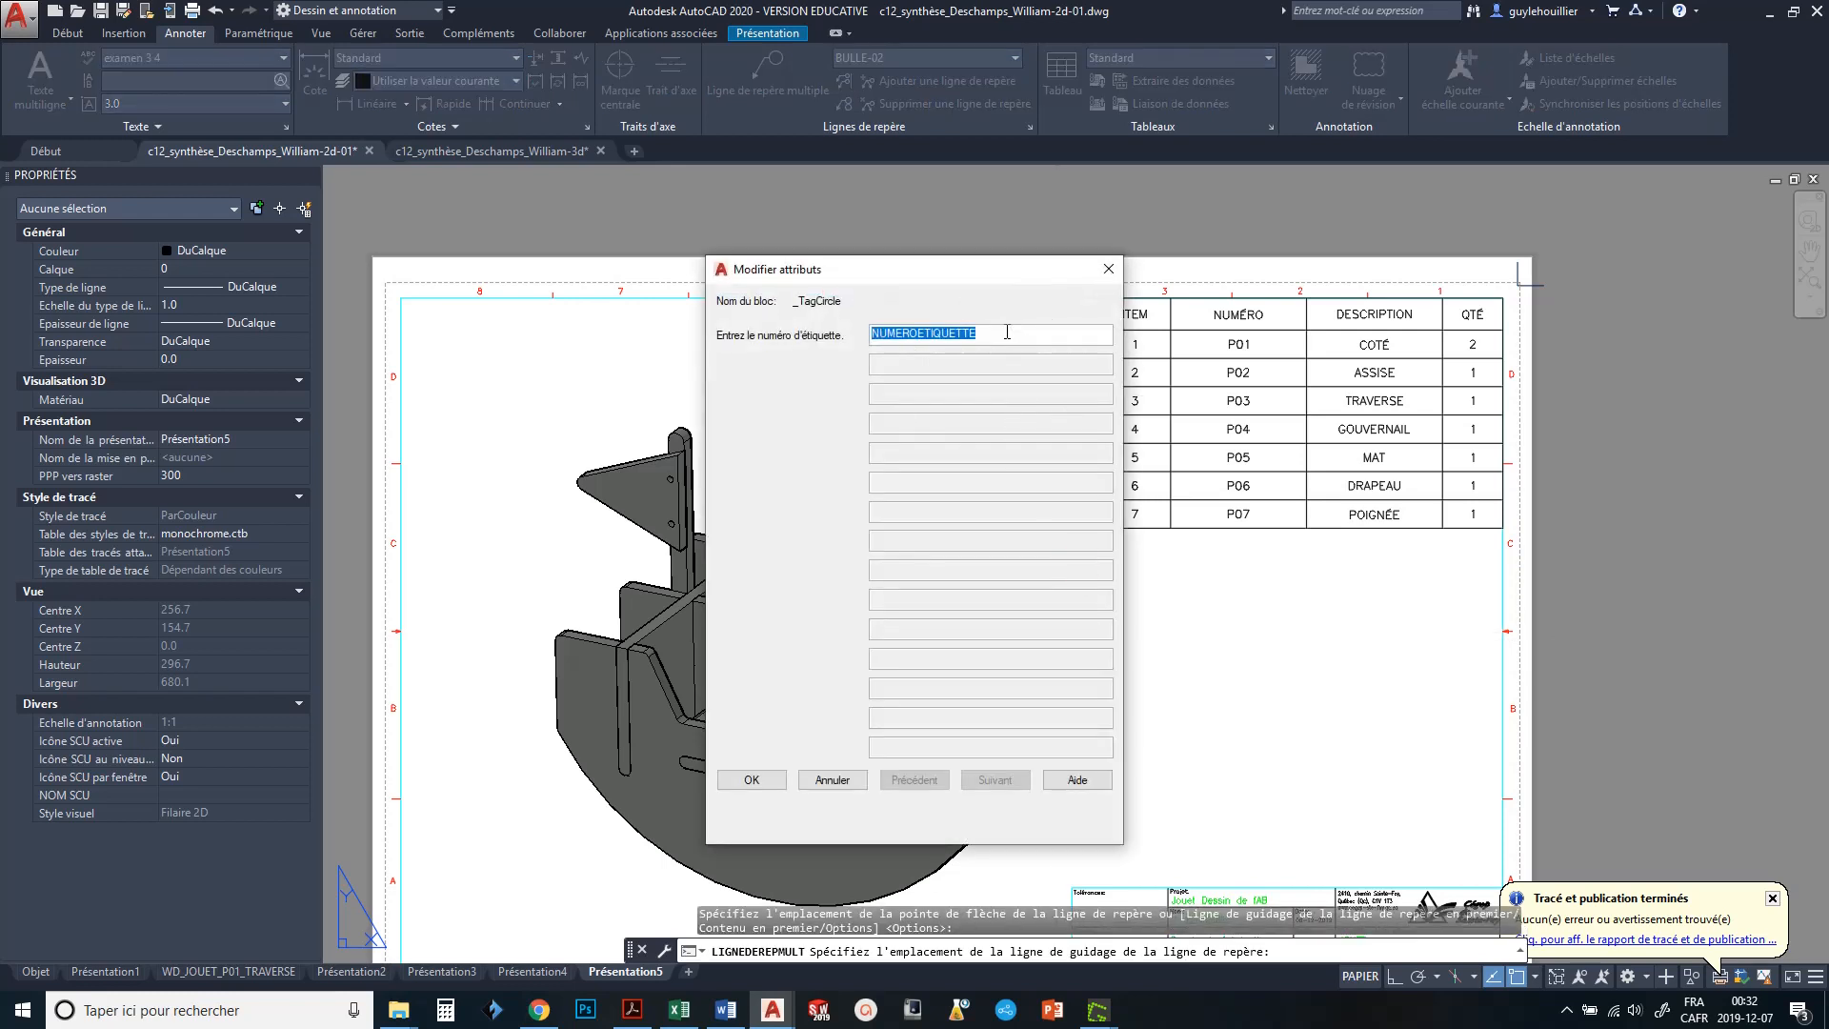
mouse_move(963, 269)
mouse_down()
mouse_move(511, 273)
mouse_move(380, 241)
mouse_up()
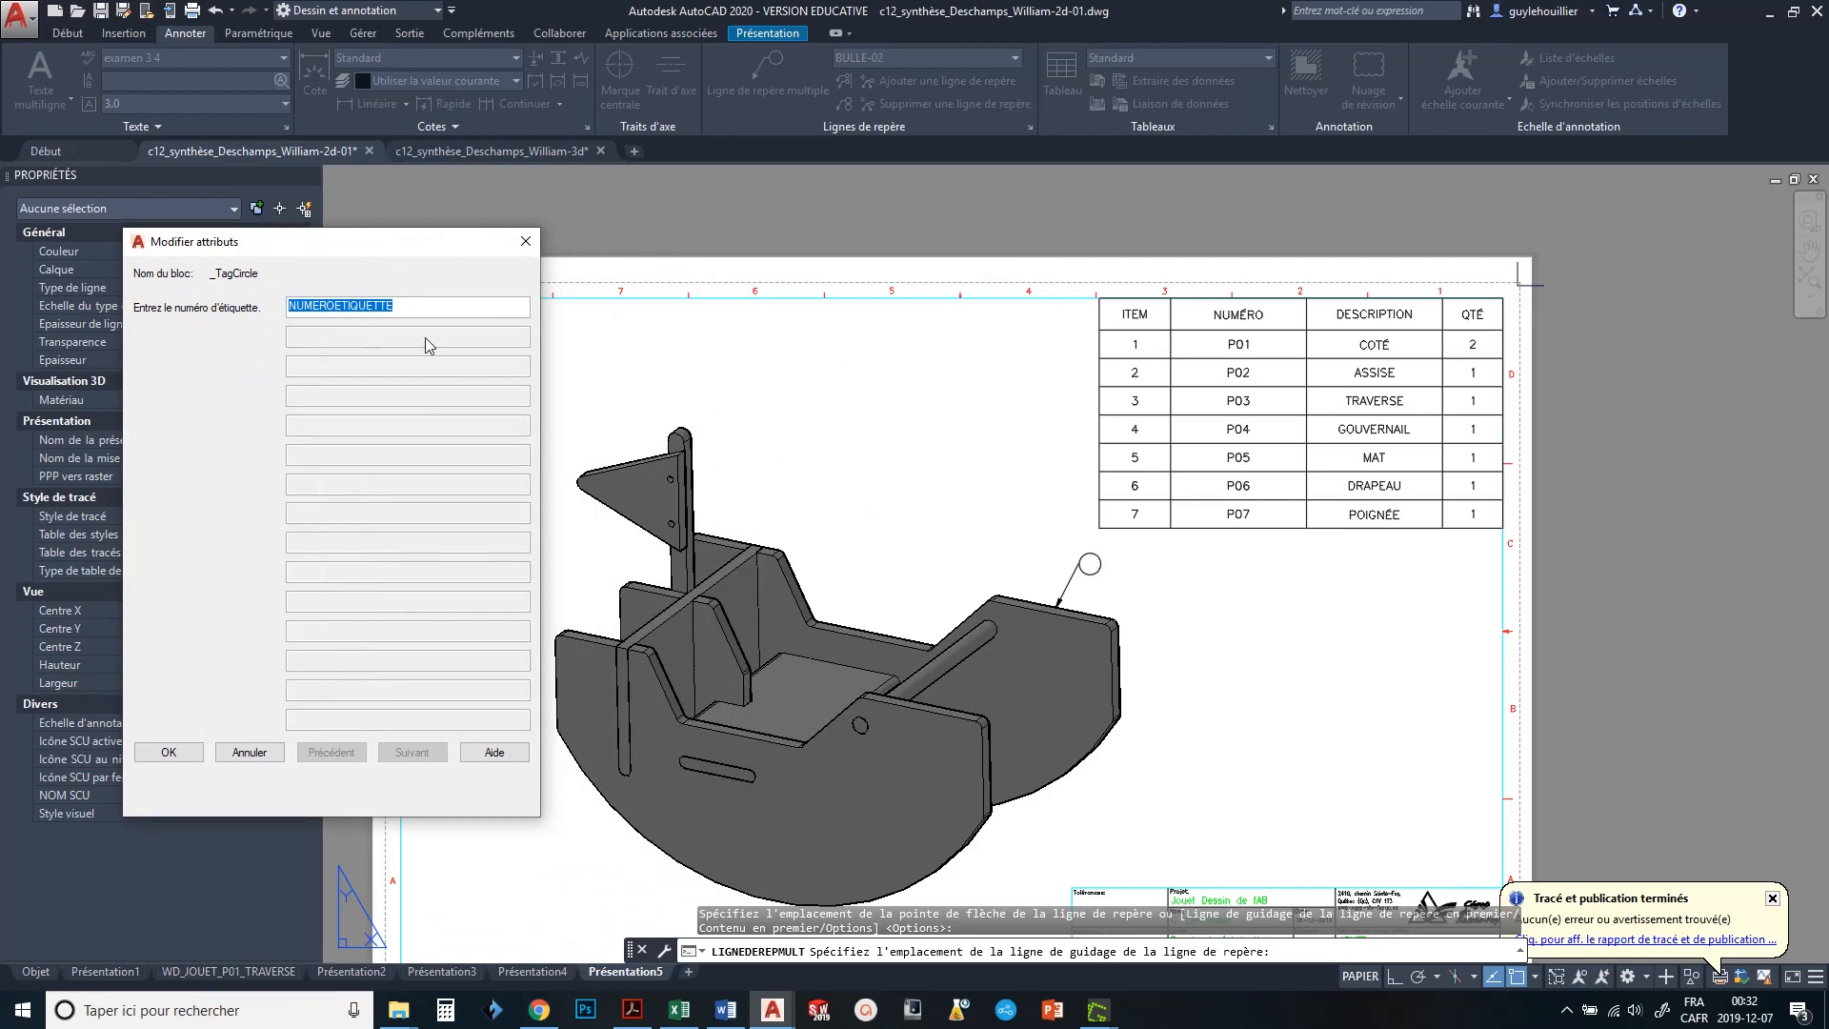
text(1)
click(169, 752)
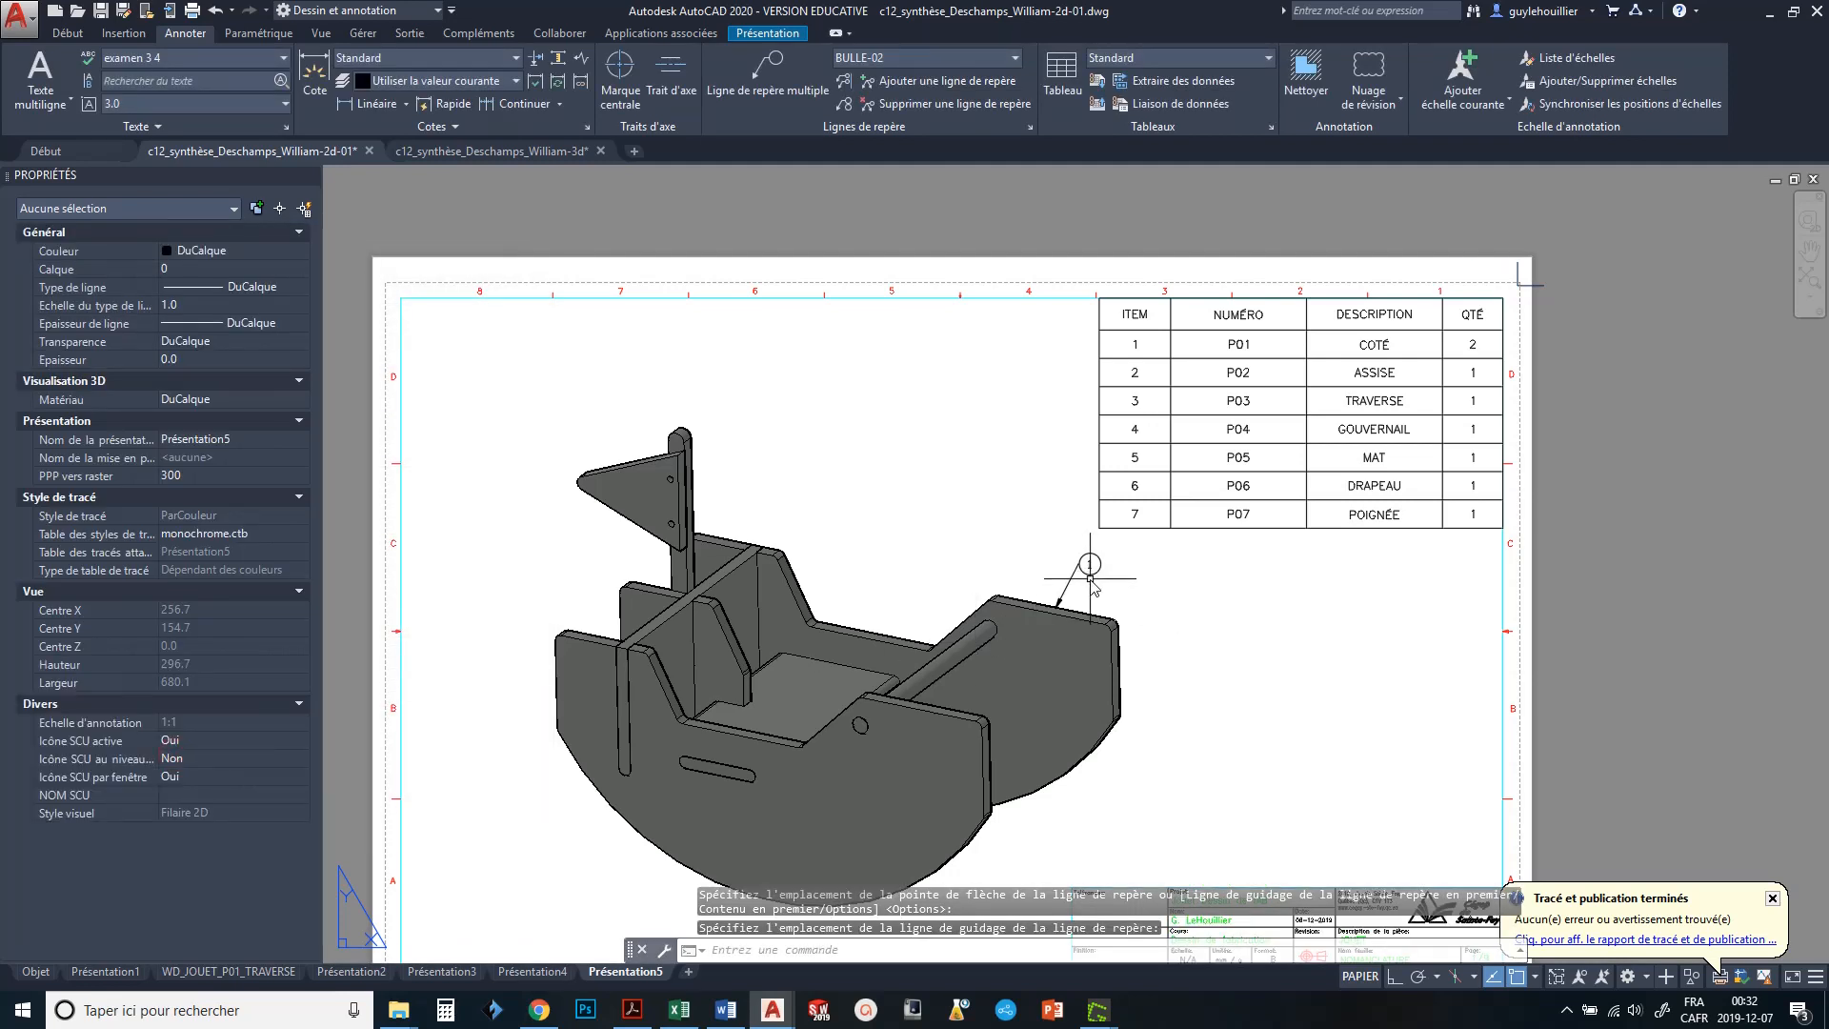
- Add a balloon numbered 2 above the toy with its arrow pointing at the seat surface
click(777, 72)
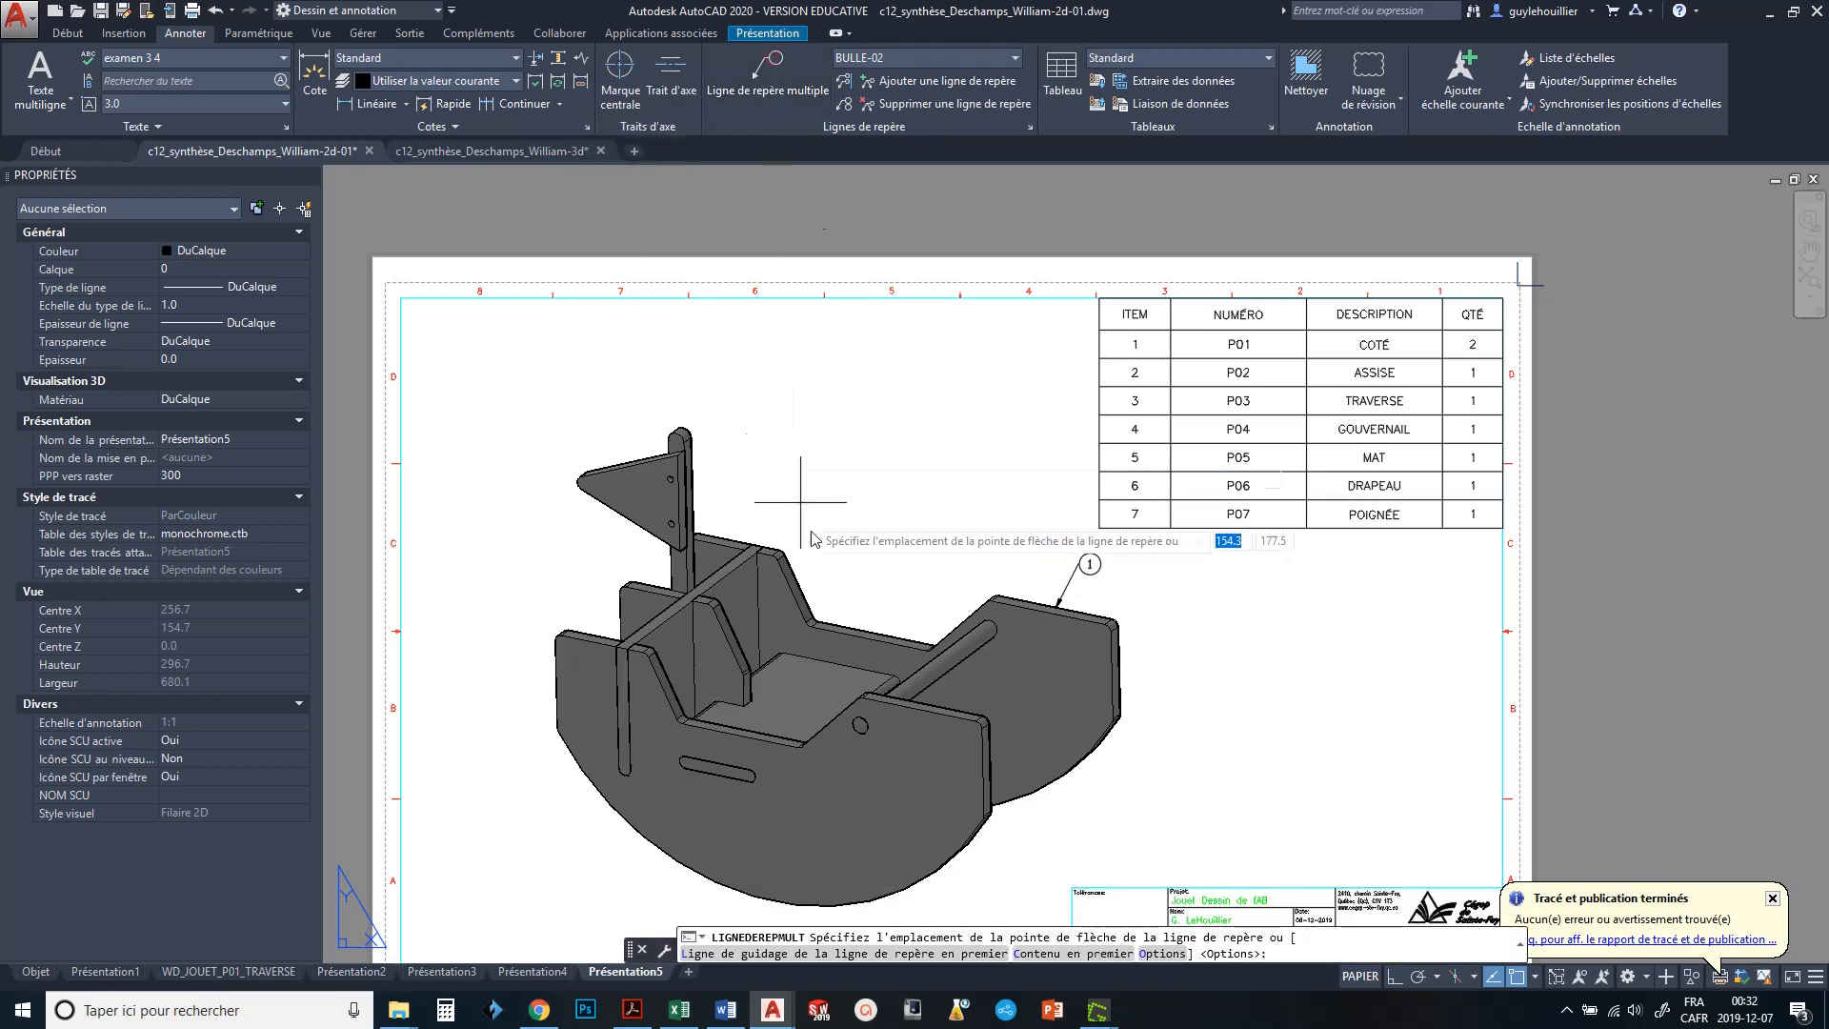
click(821, 688)
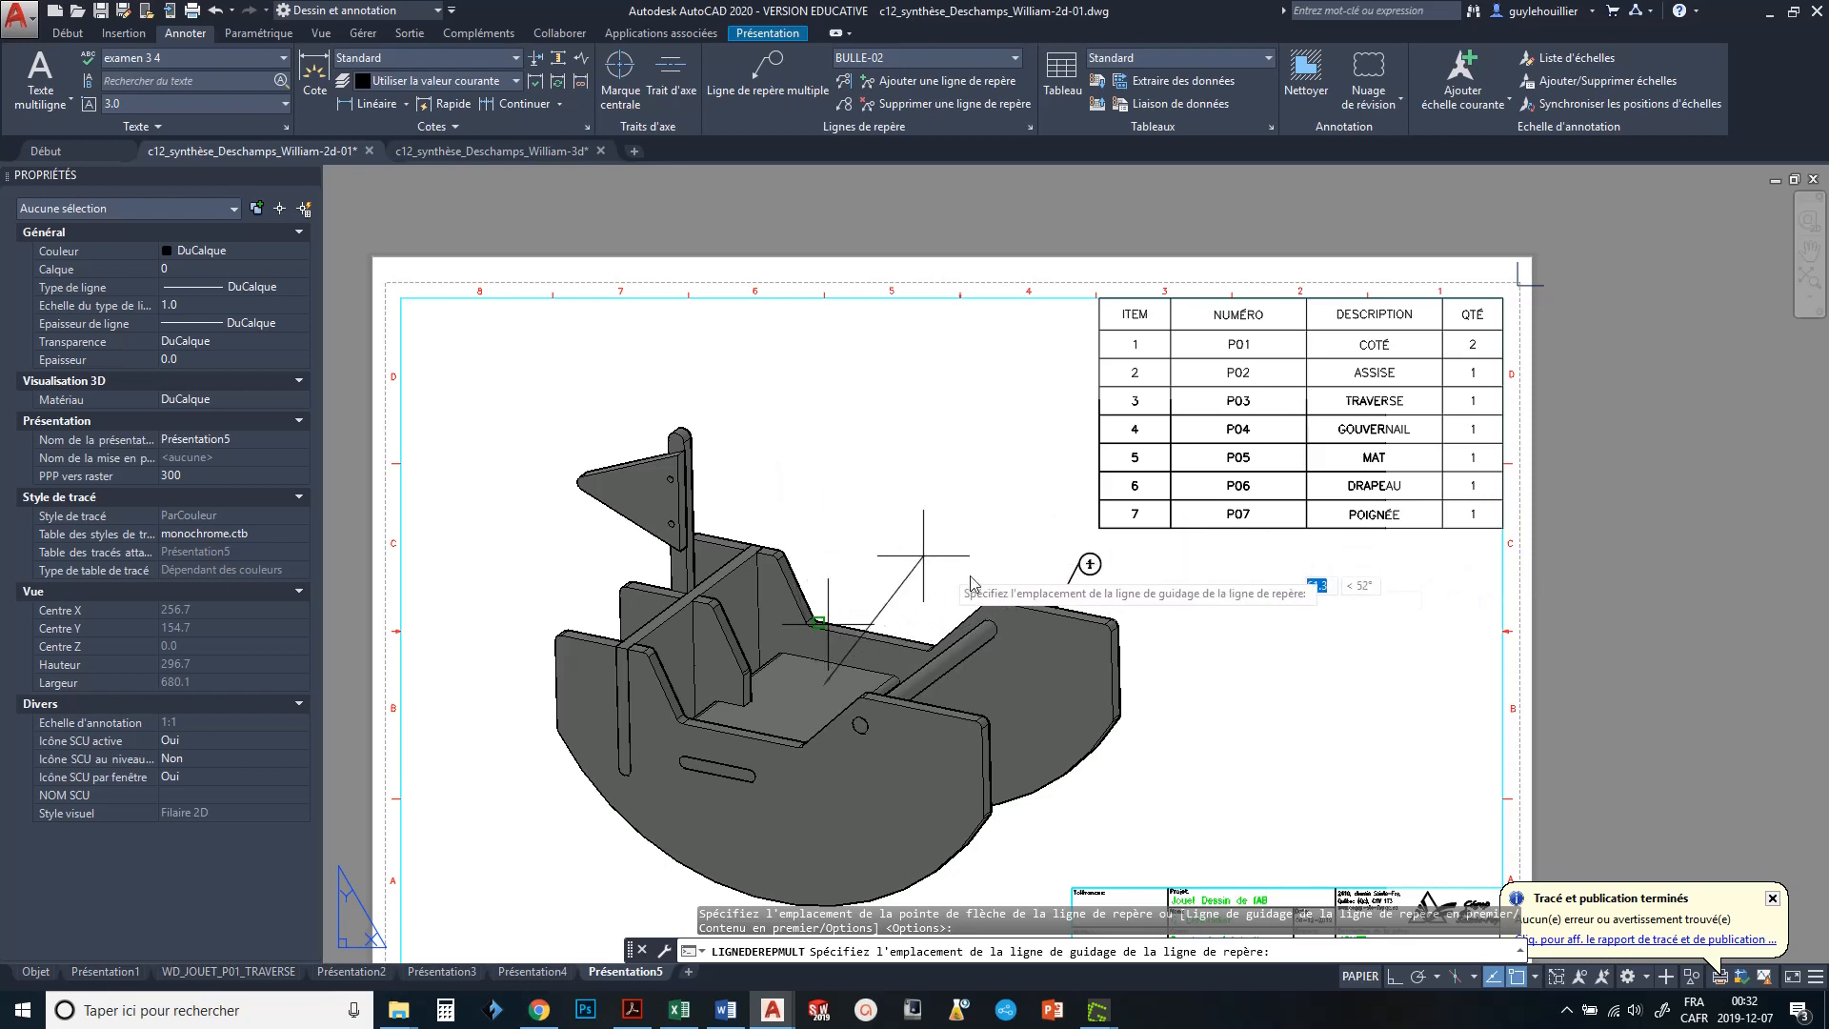
click(912, 546)
text(3)
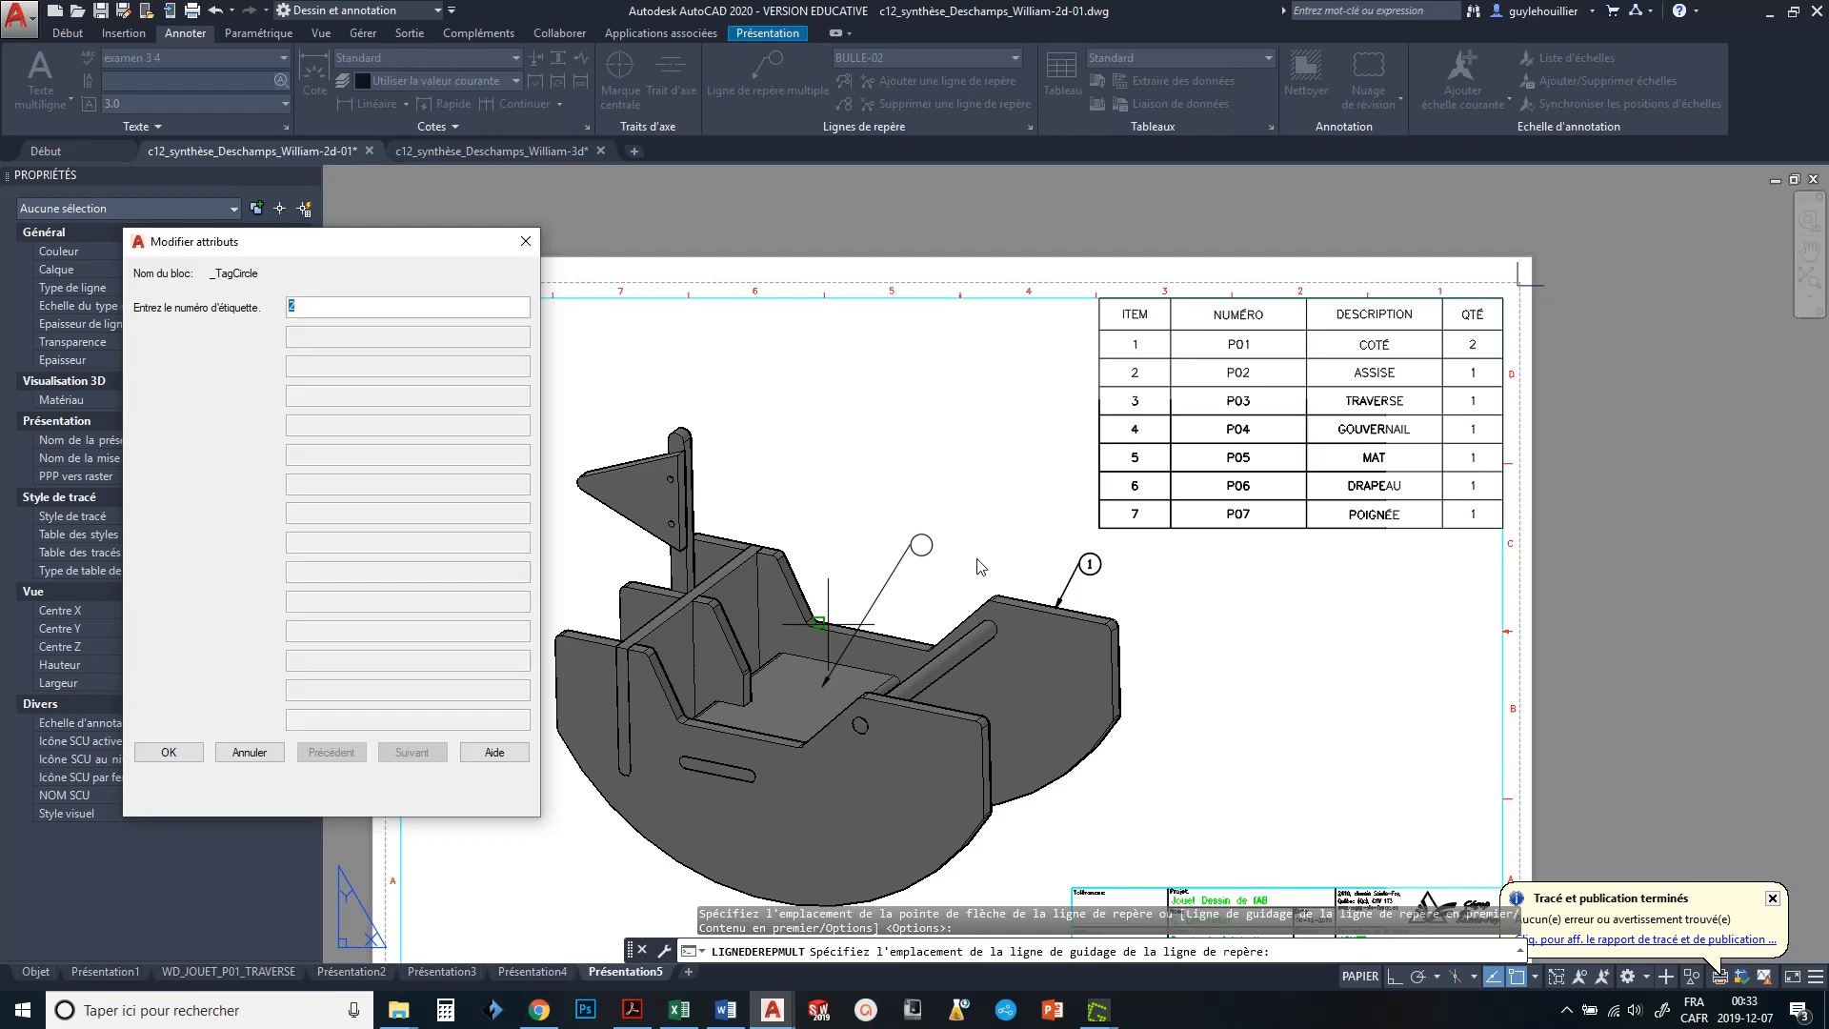
click(169, 751)
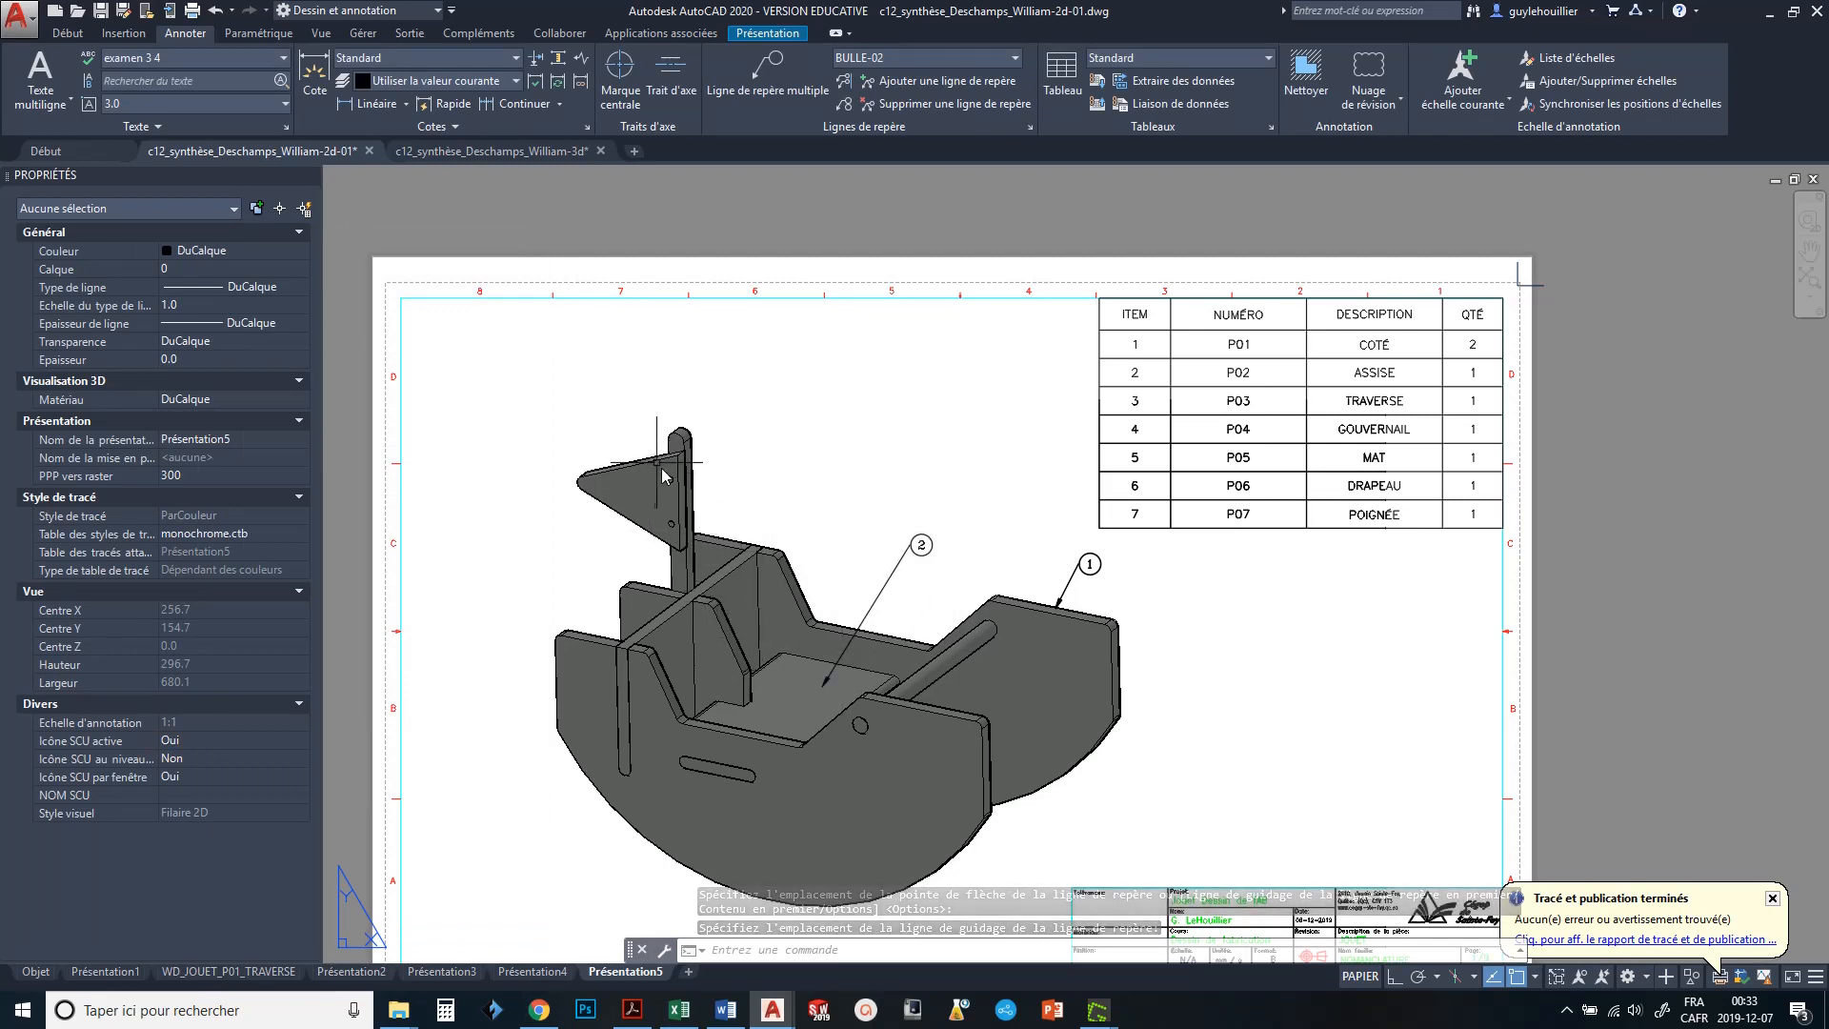
- Add a balloon numbered 5 with its arrow on the mast's edge below the flag, using the Proche (nearest) snap
click(772, 66)
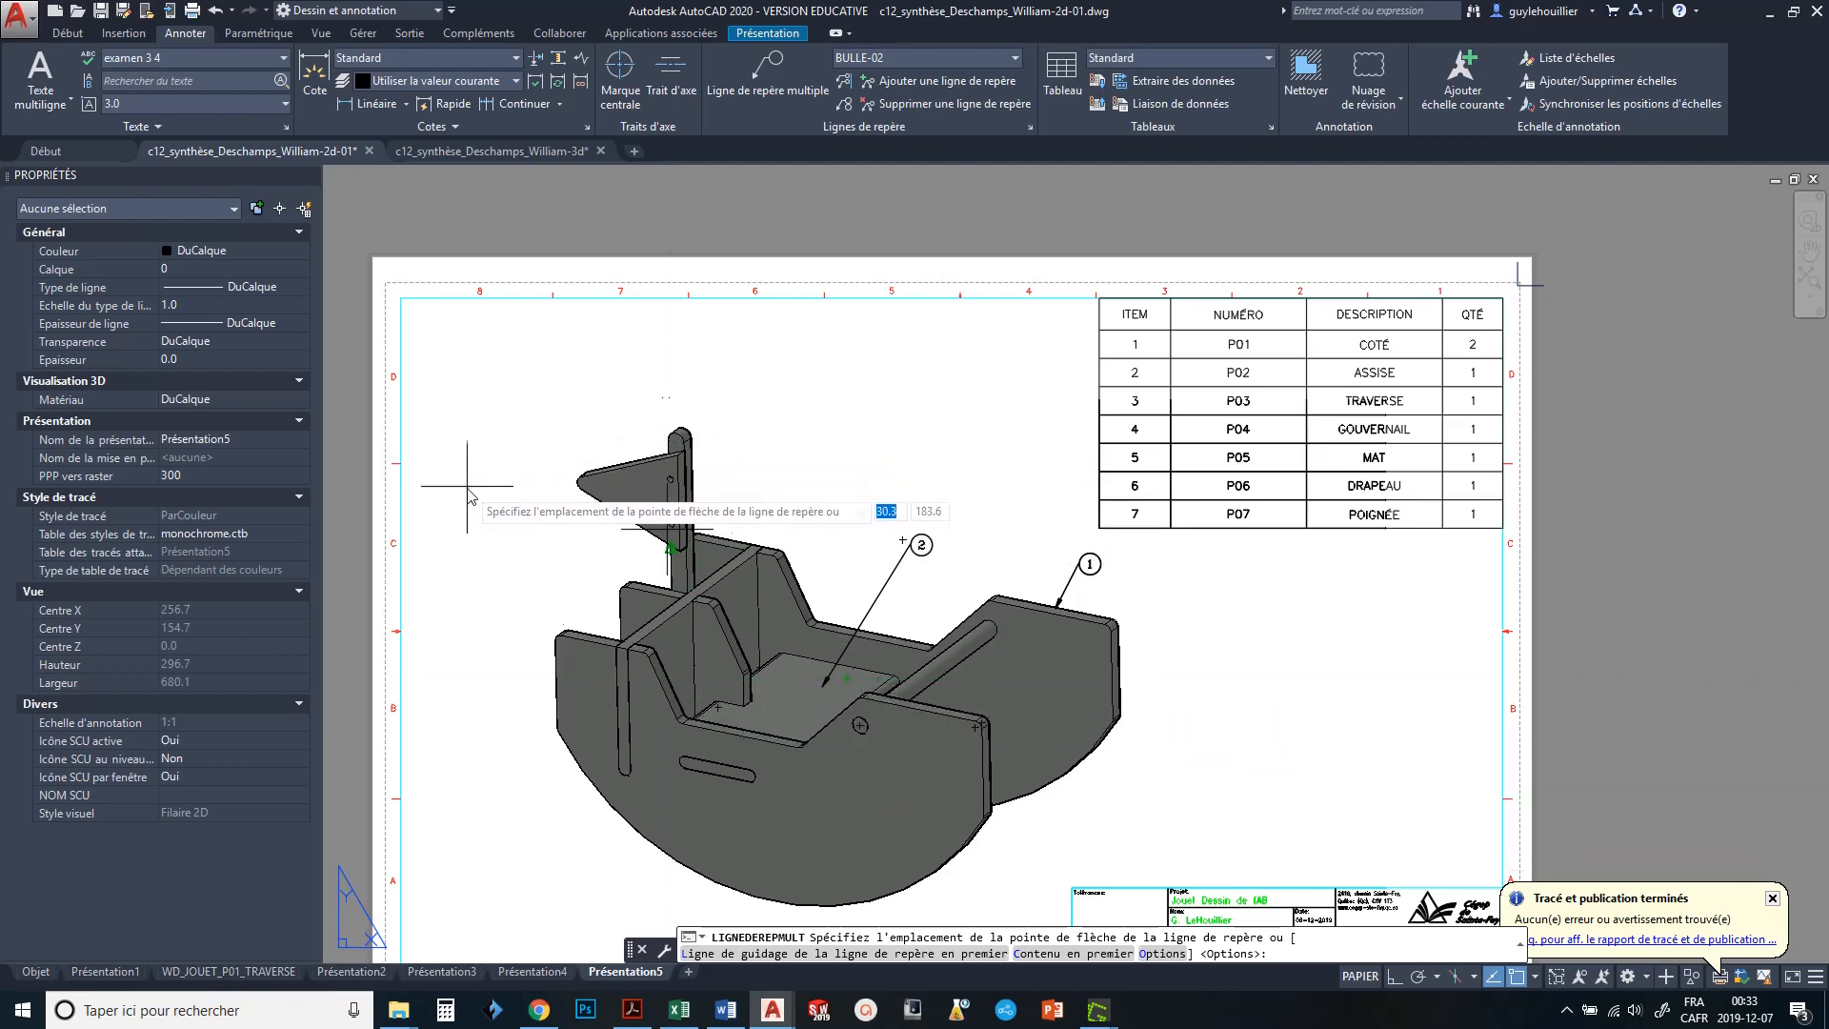
shift+right_click(488, 548)
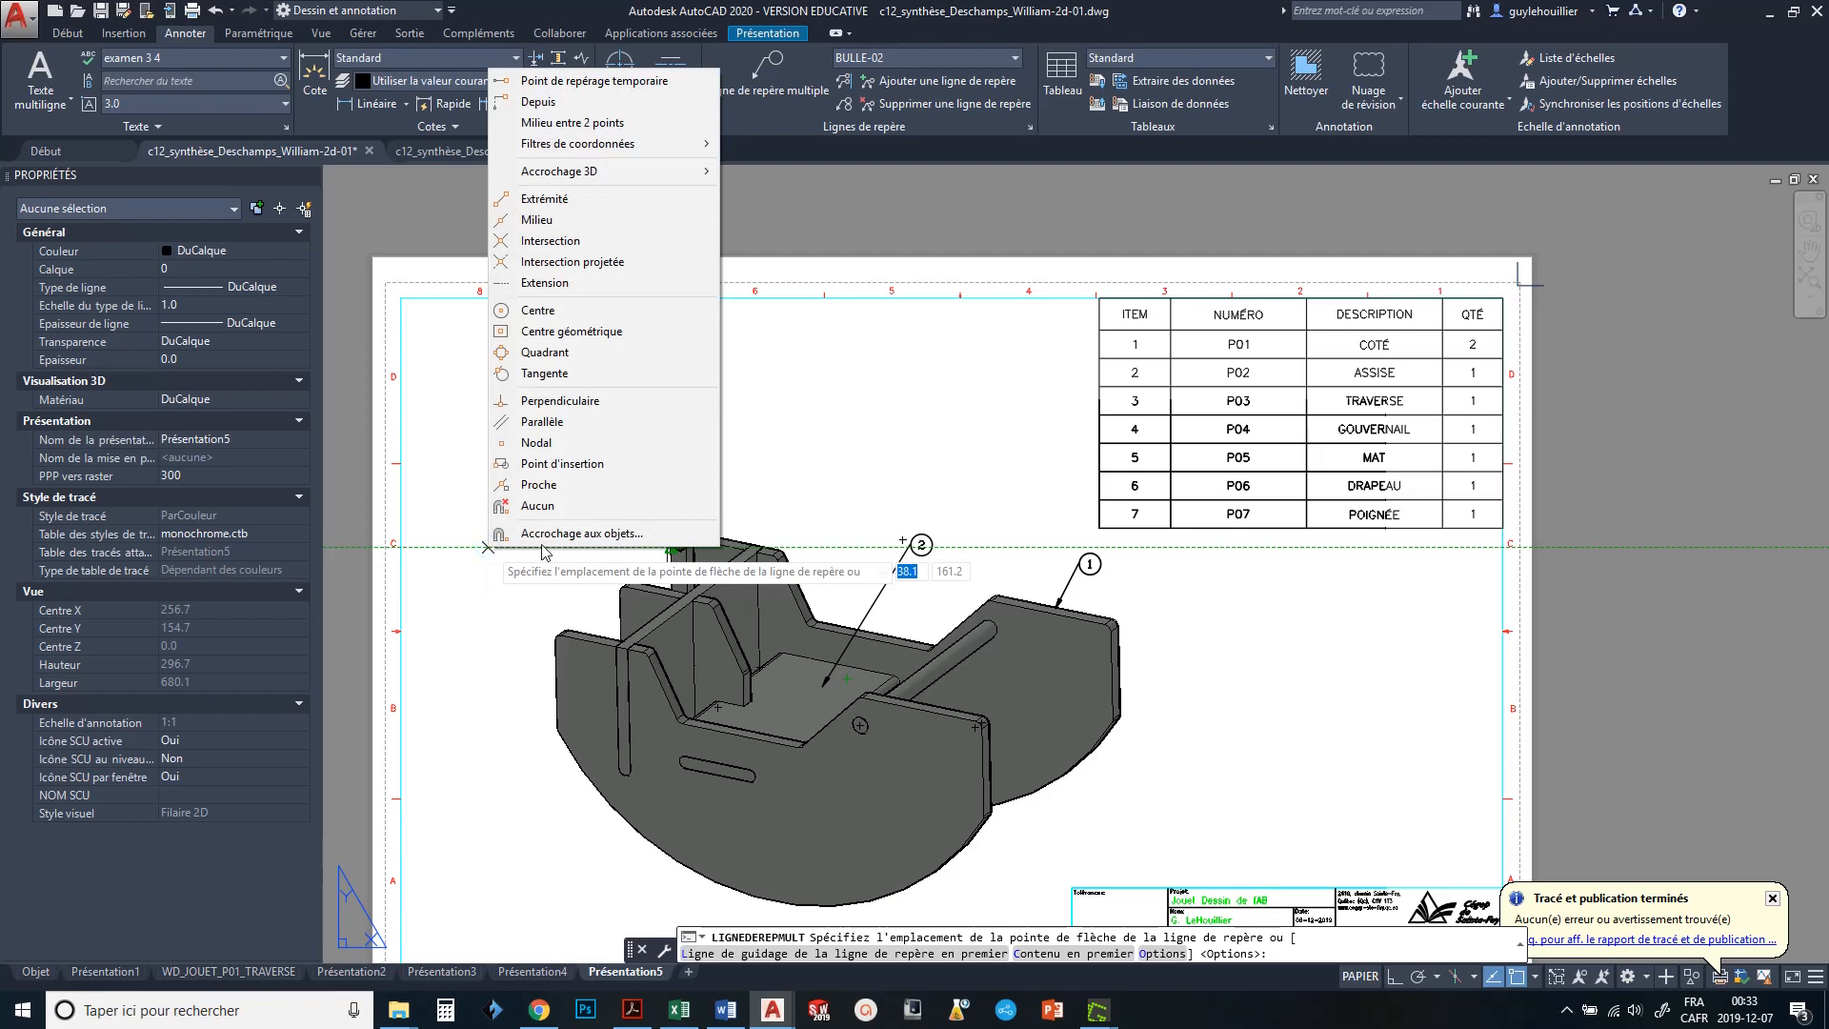
click(534, 486)
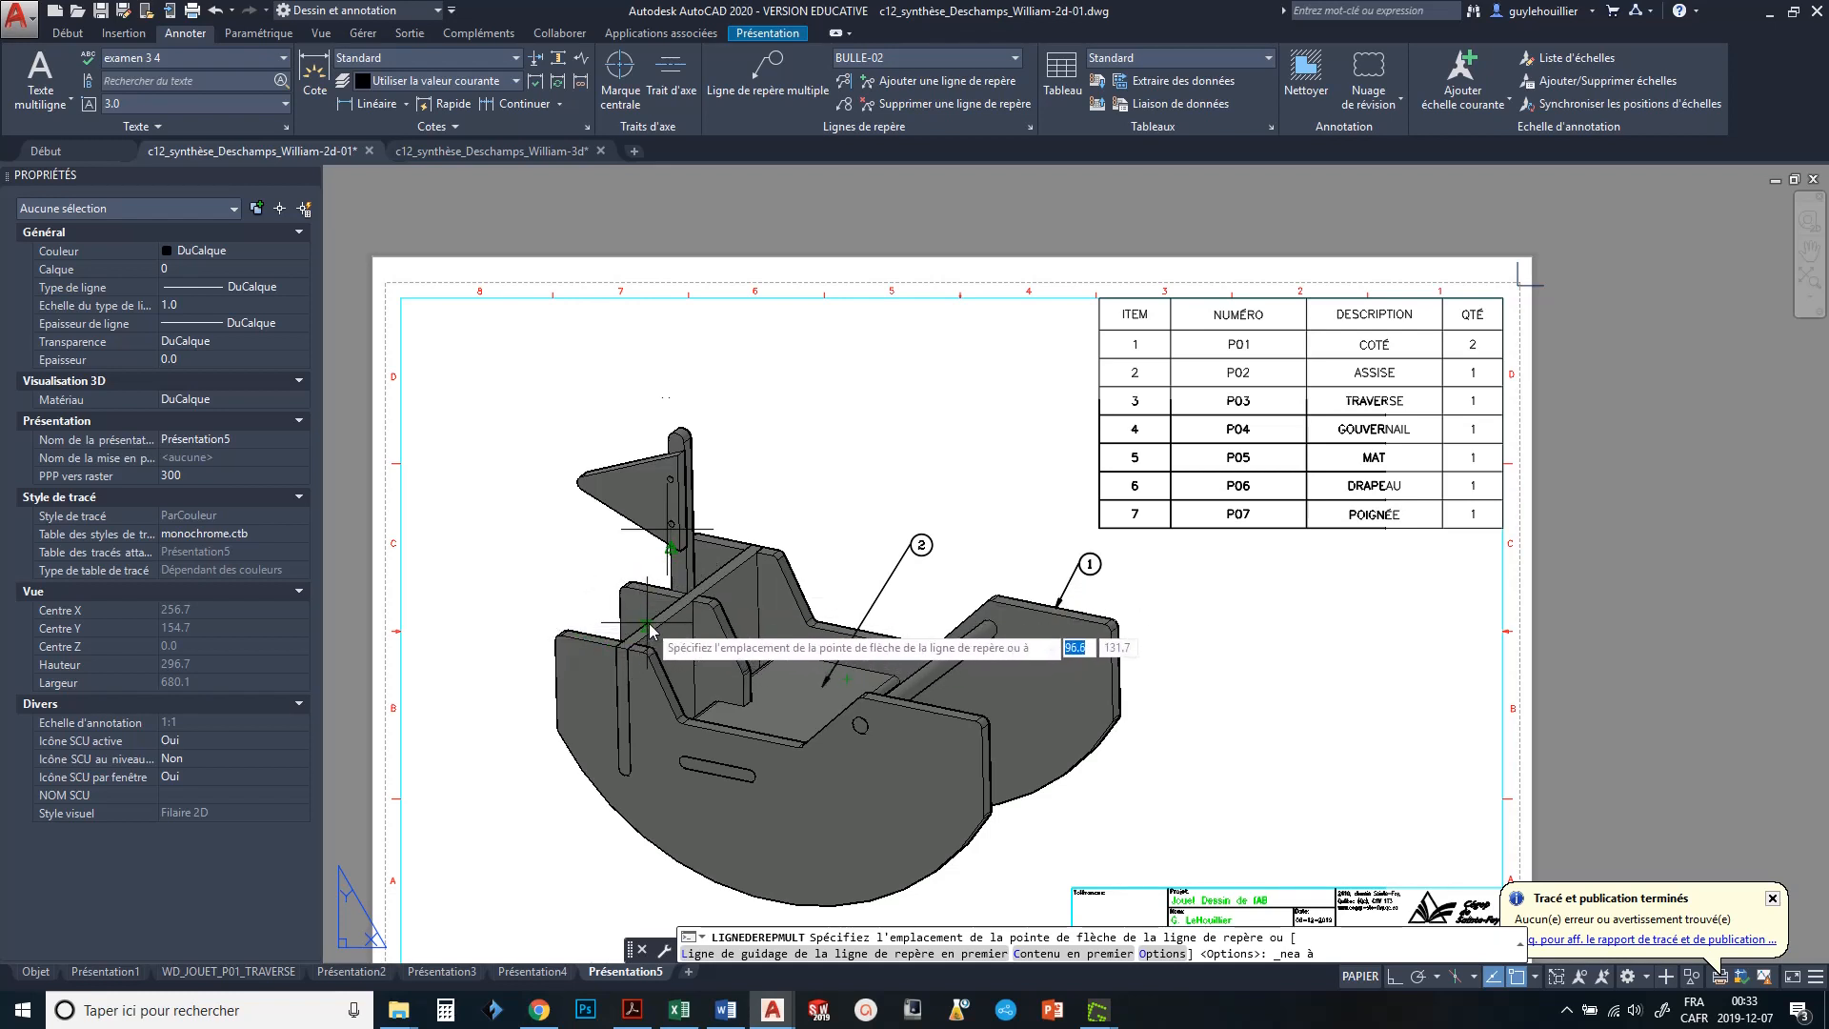
click(670, 571)
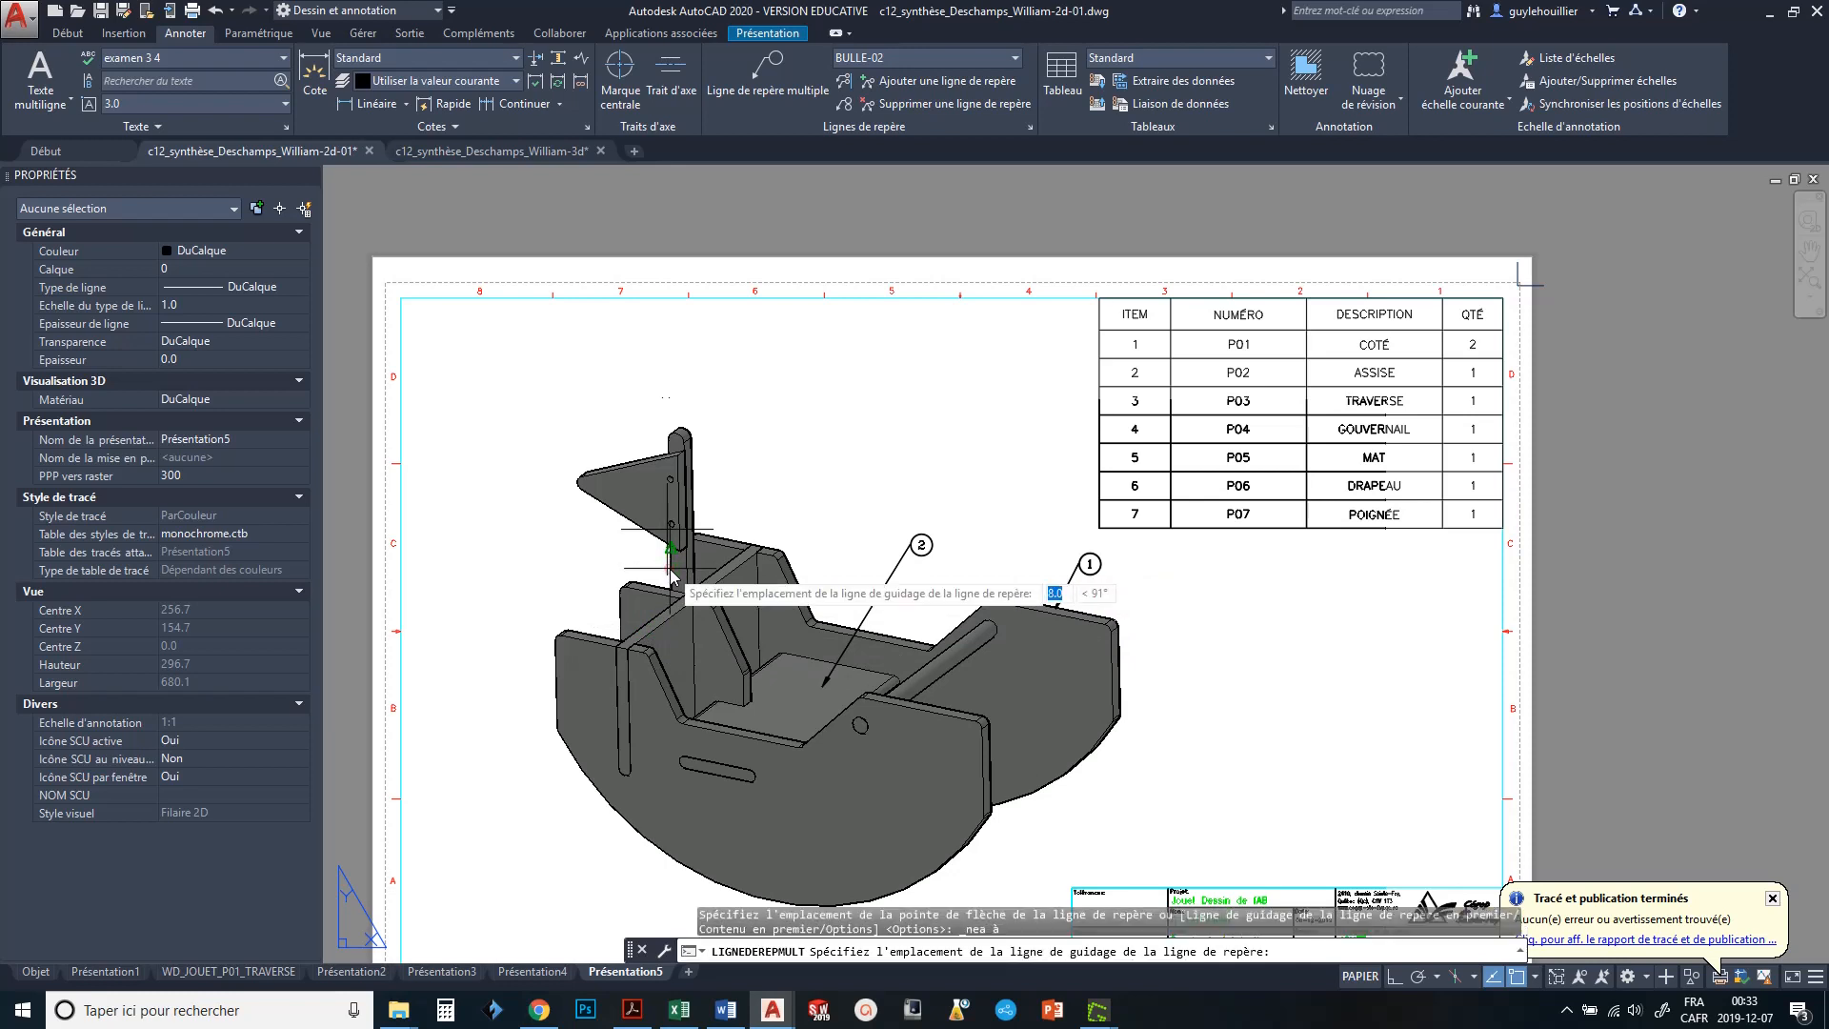
click(519, 520)
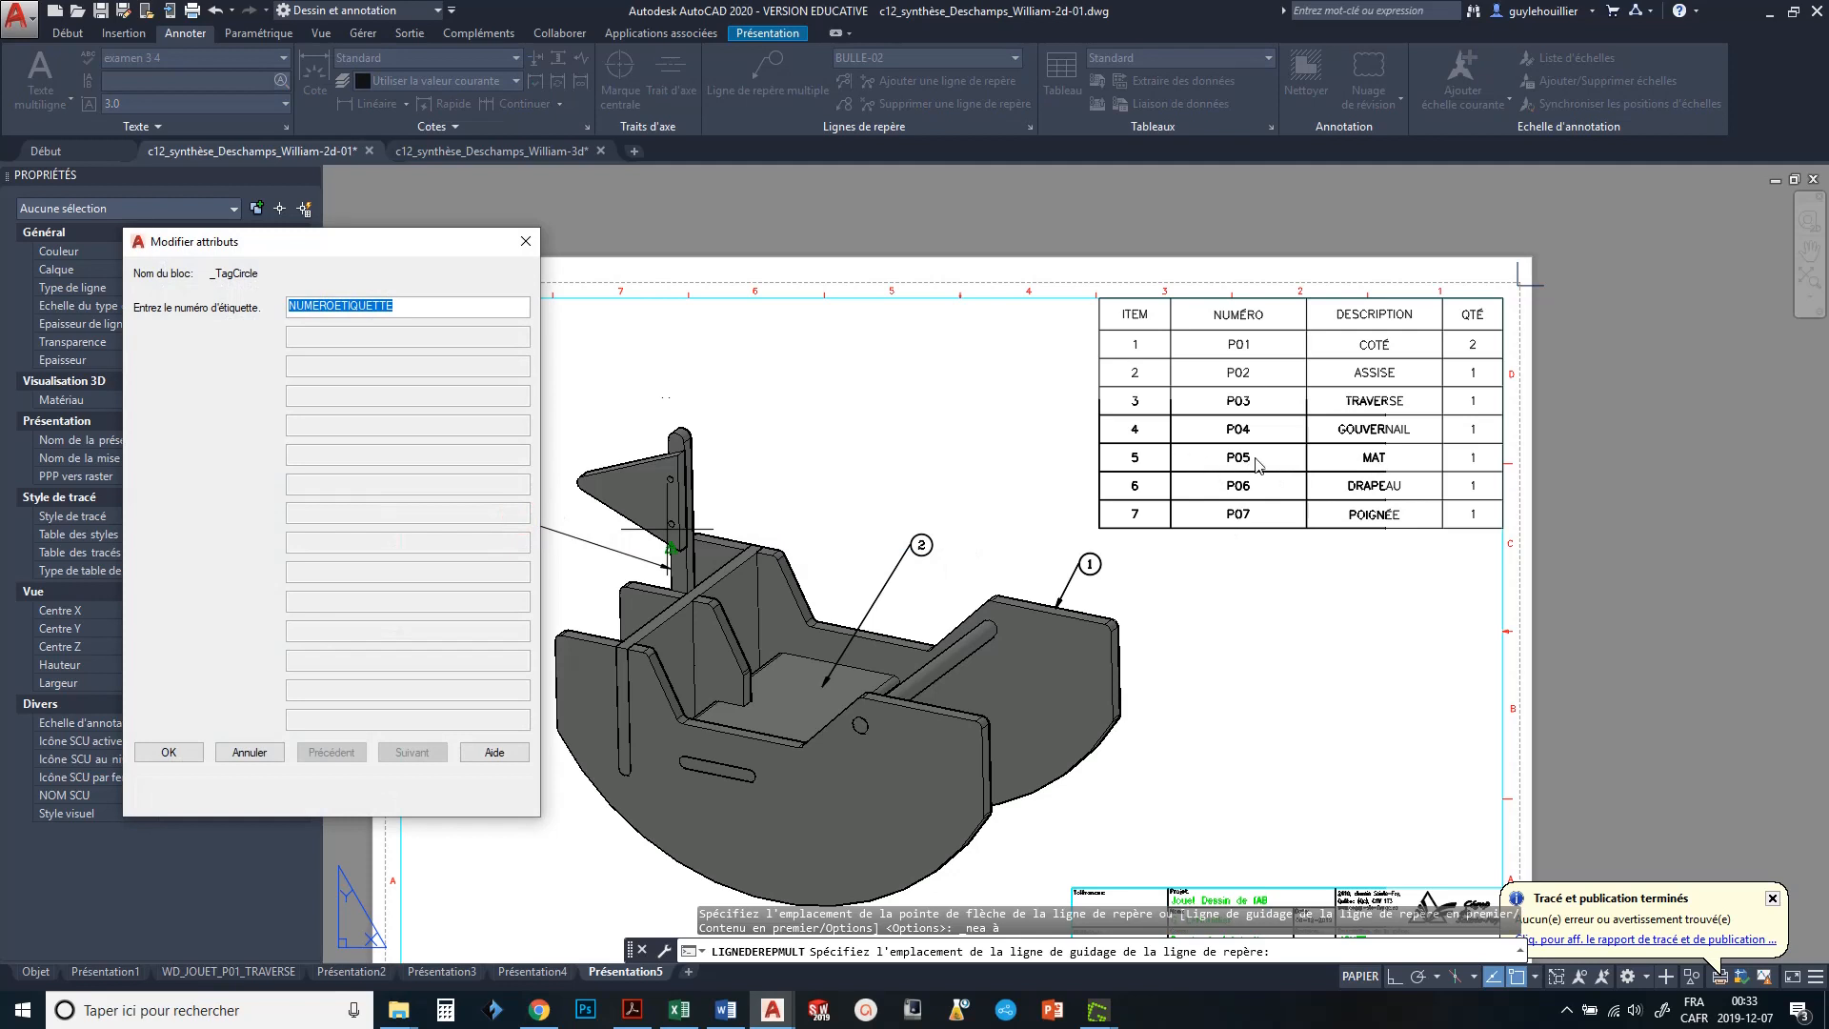
text(5)
click(172, 748)
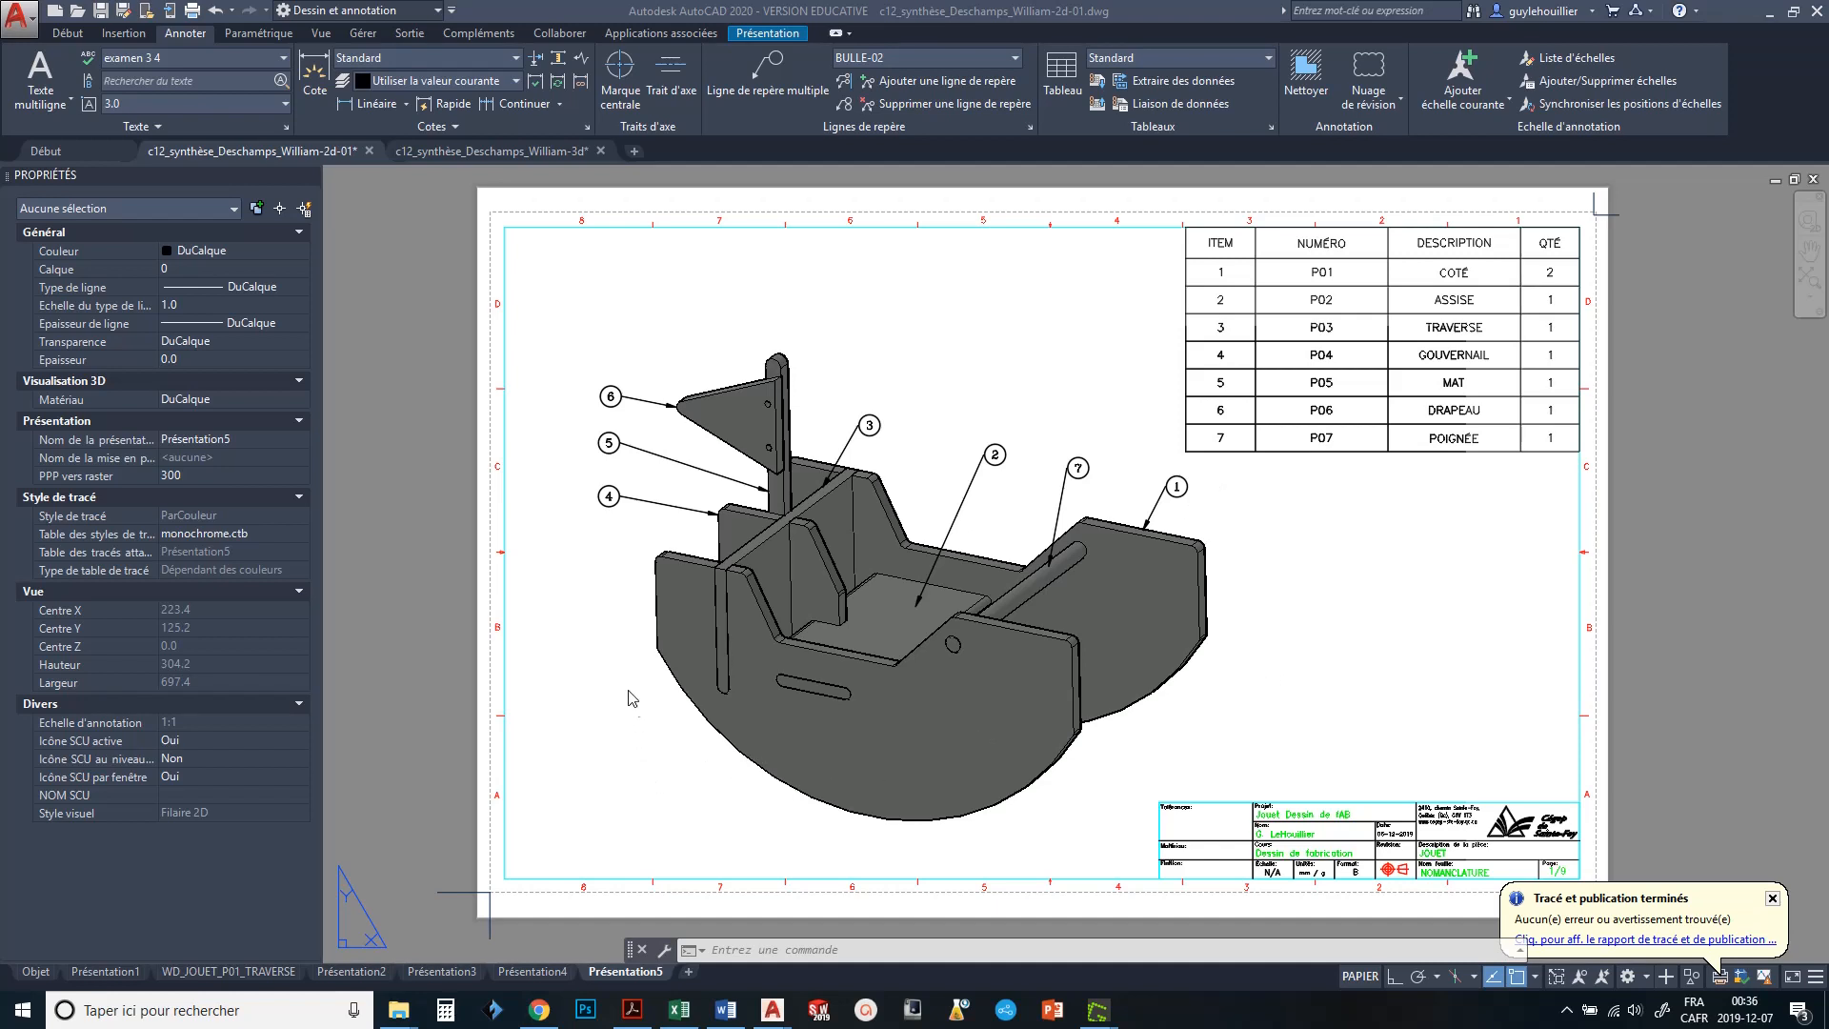
- Rename the layout Présentation5 to BOM
right_click(612, 974)
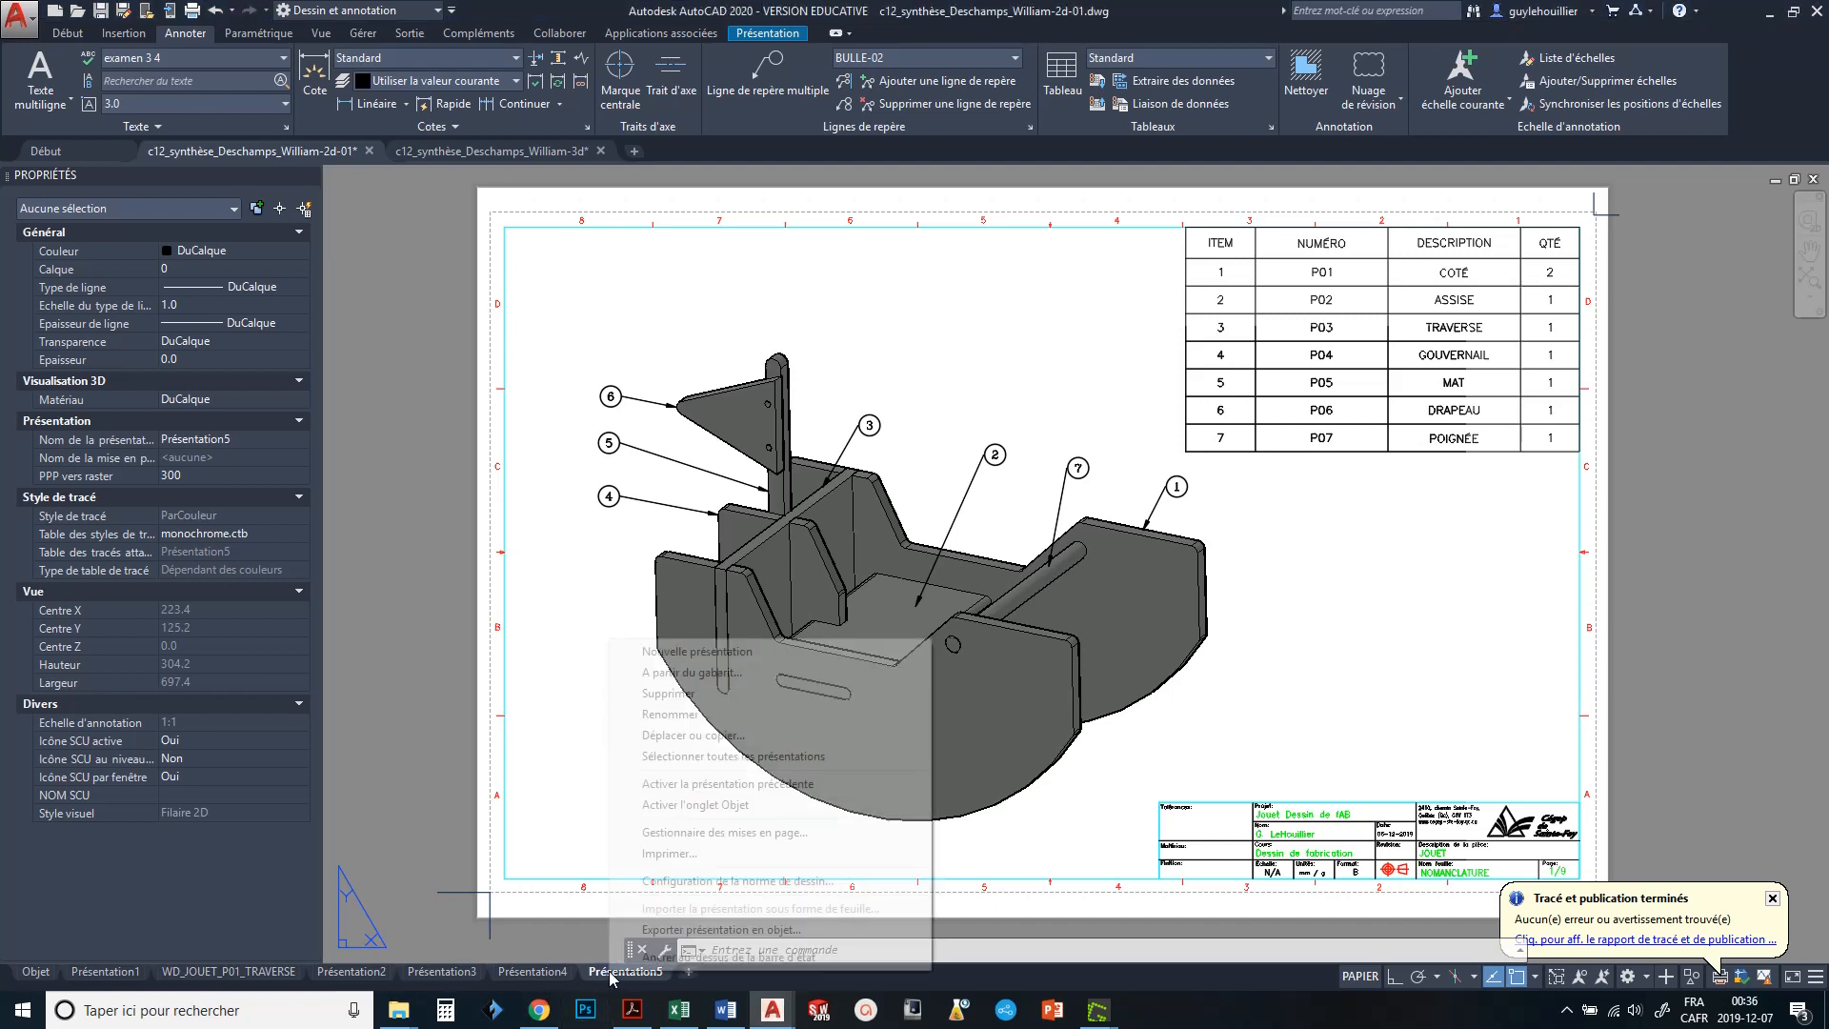
click(673, 714)
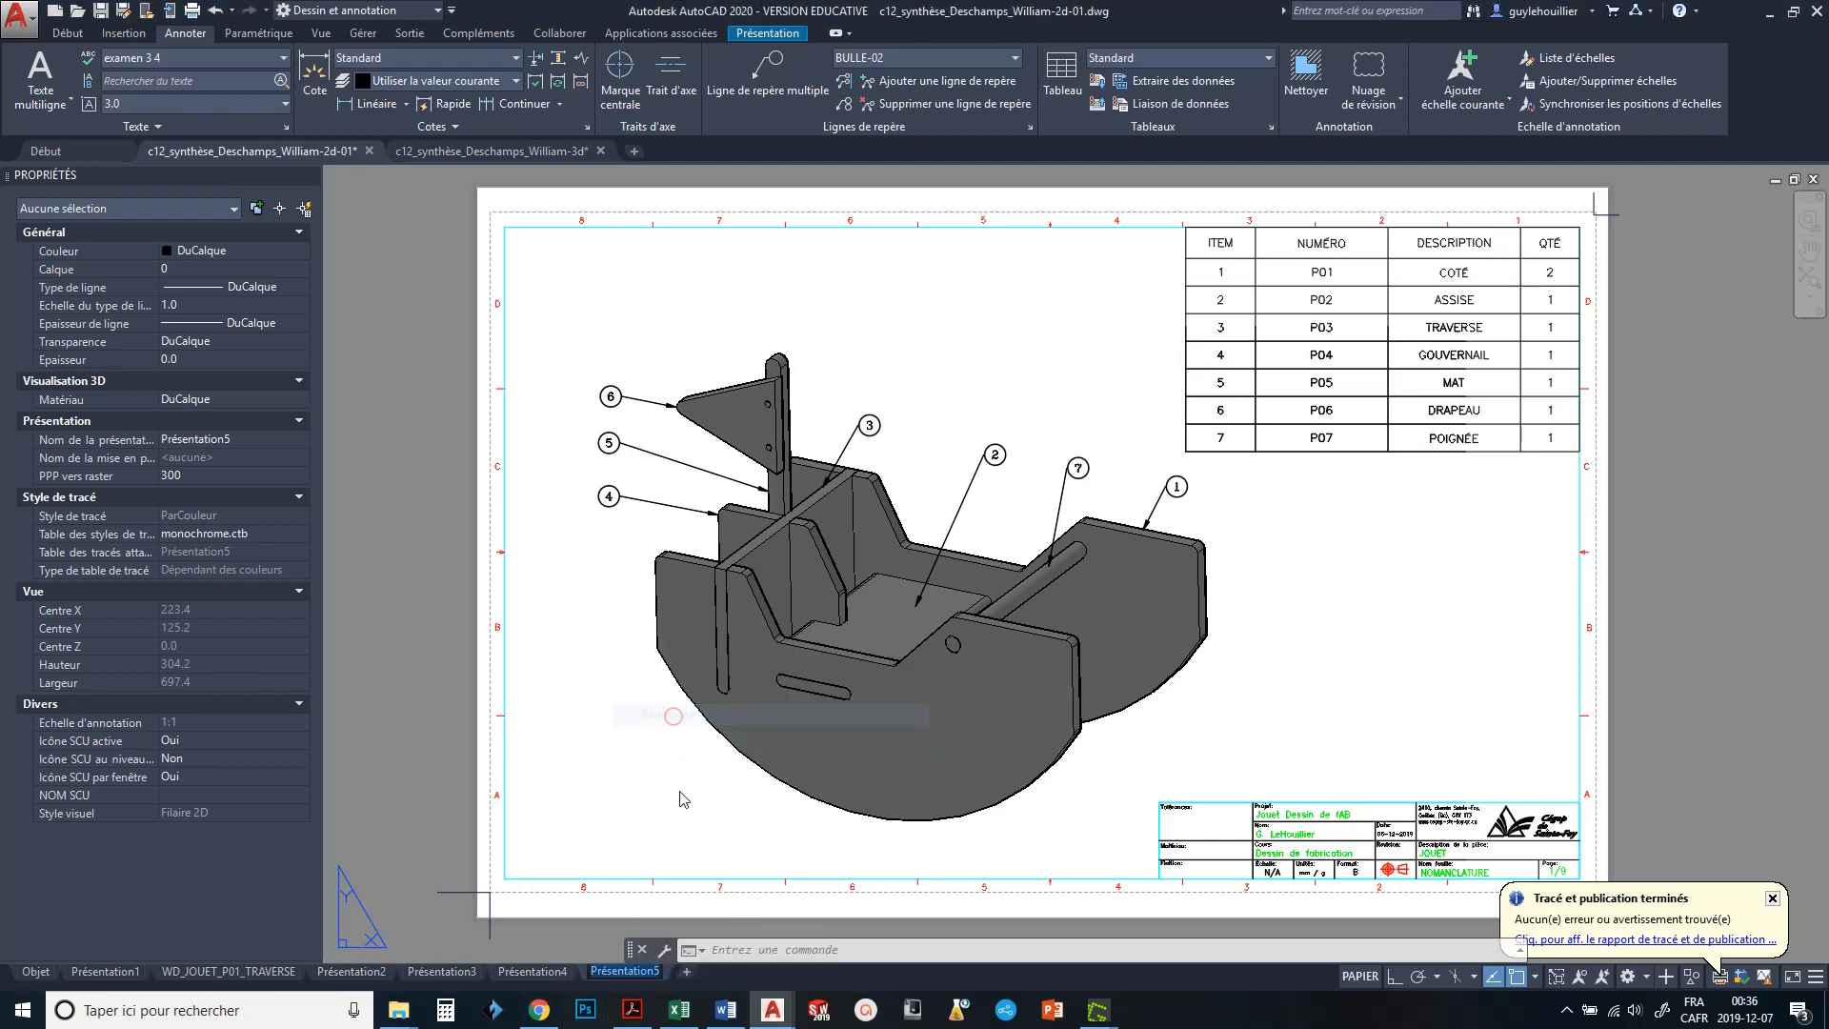
text(Bo)
key(BackSpace)
text(OM)
key(Return)
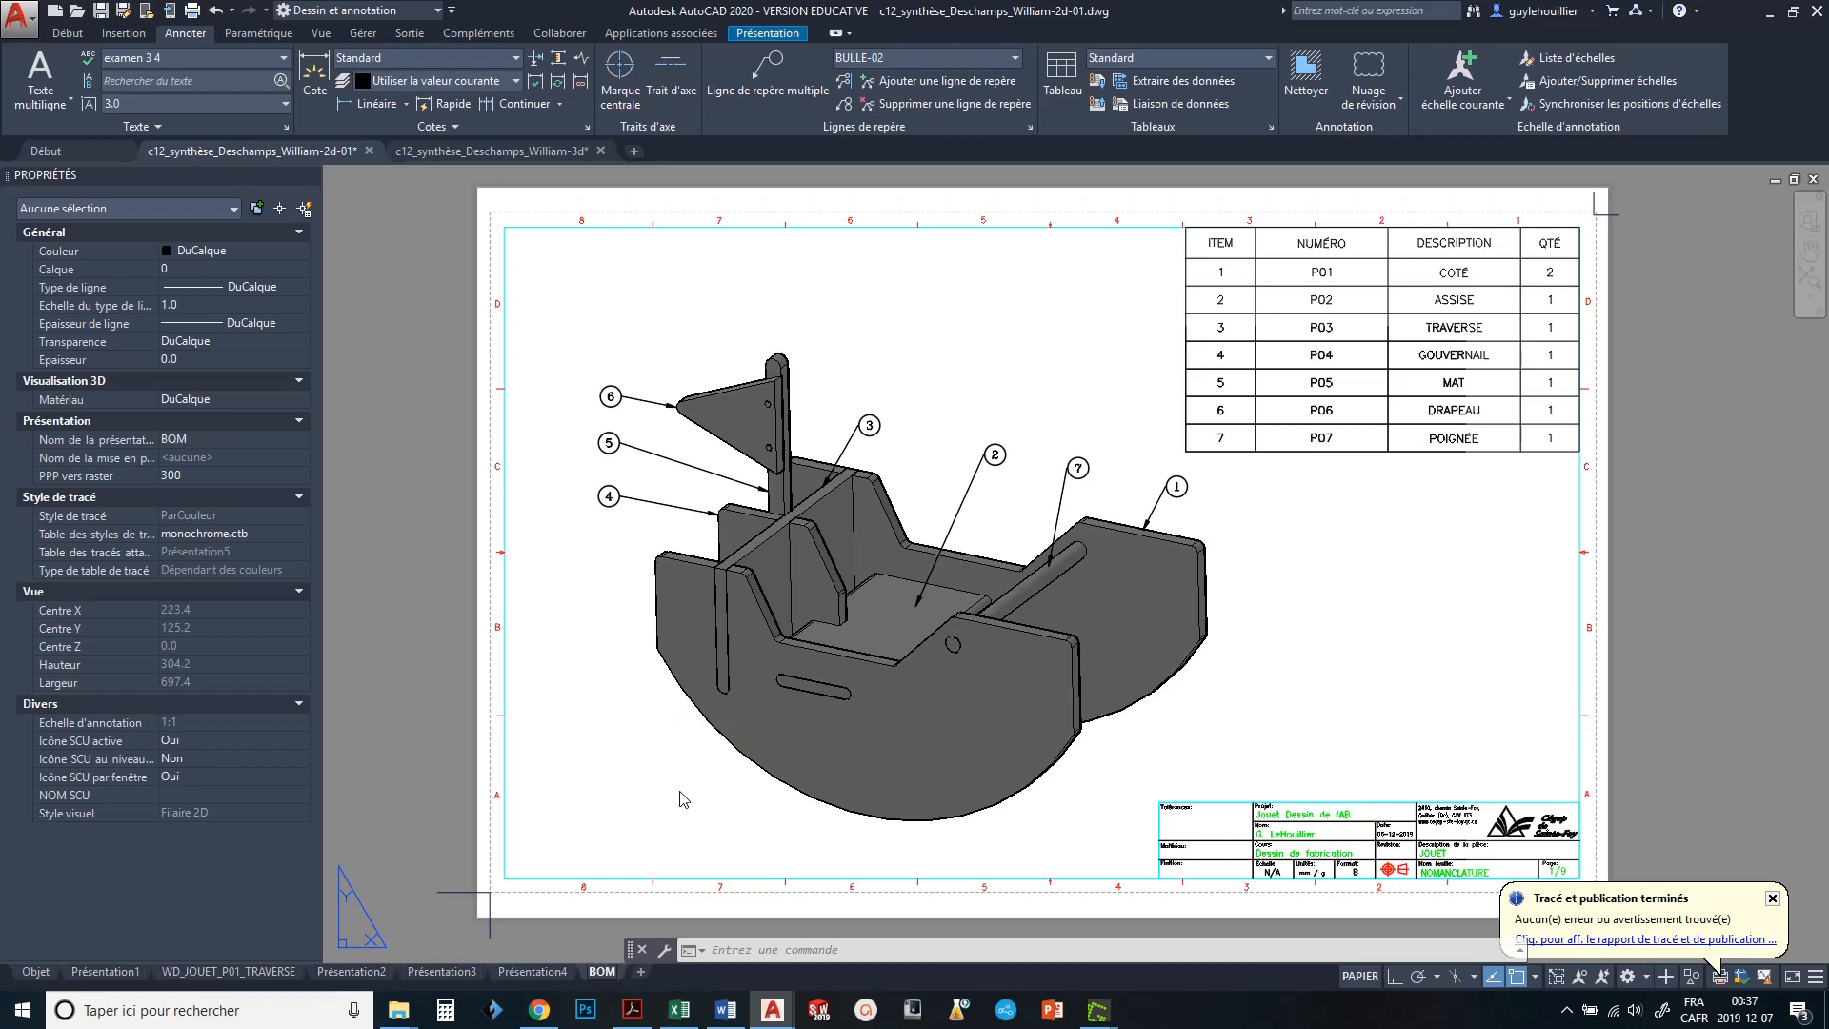
- Move the BOM layout ahead of Présentation1 so it directly follows the Objet model space
drag(610, 970, 530, 953)
drag(144, 968, 83, 980)
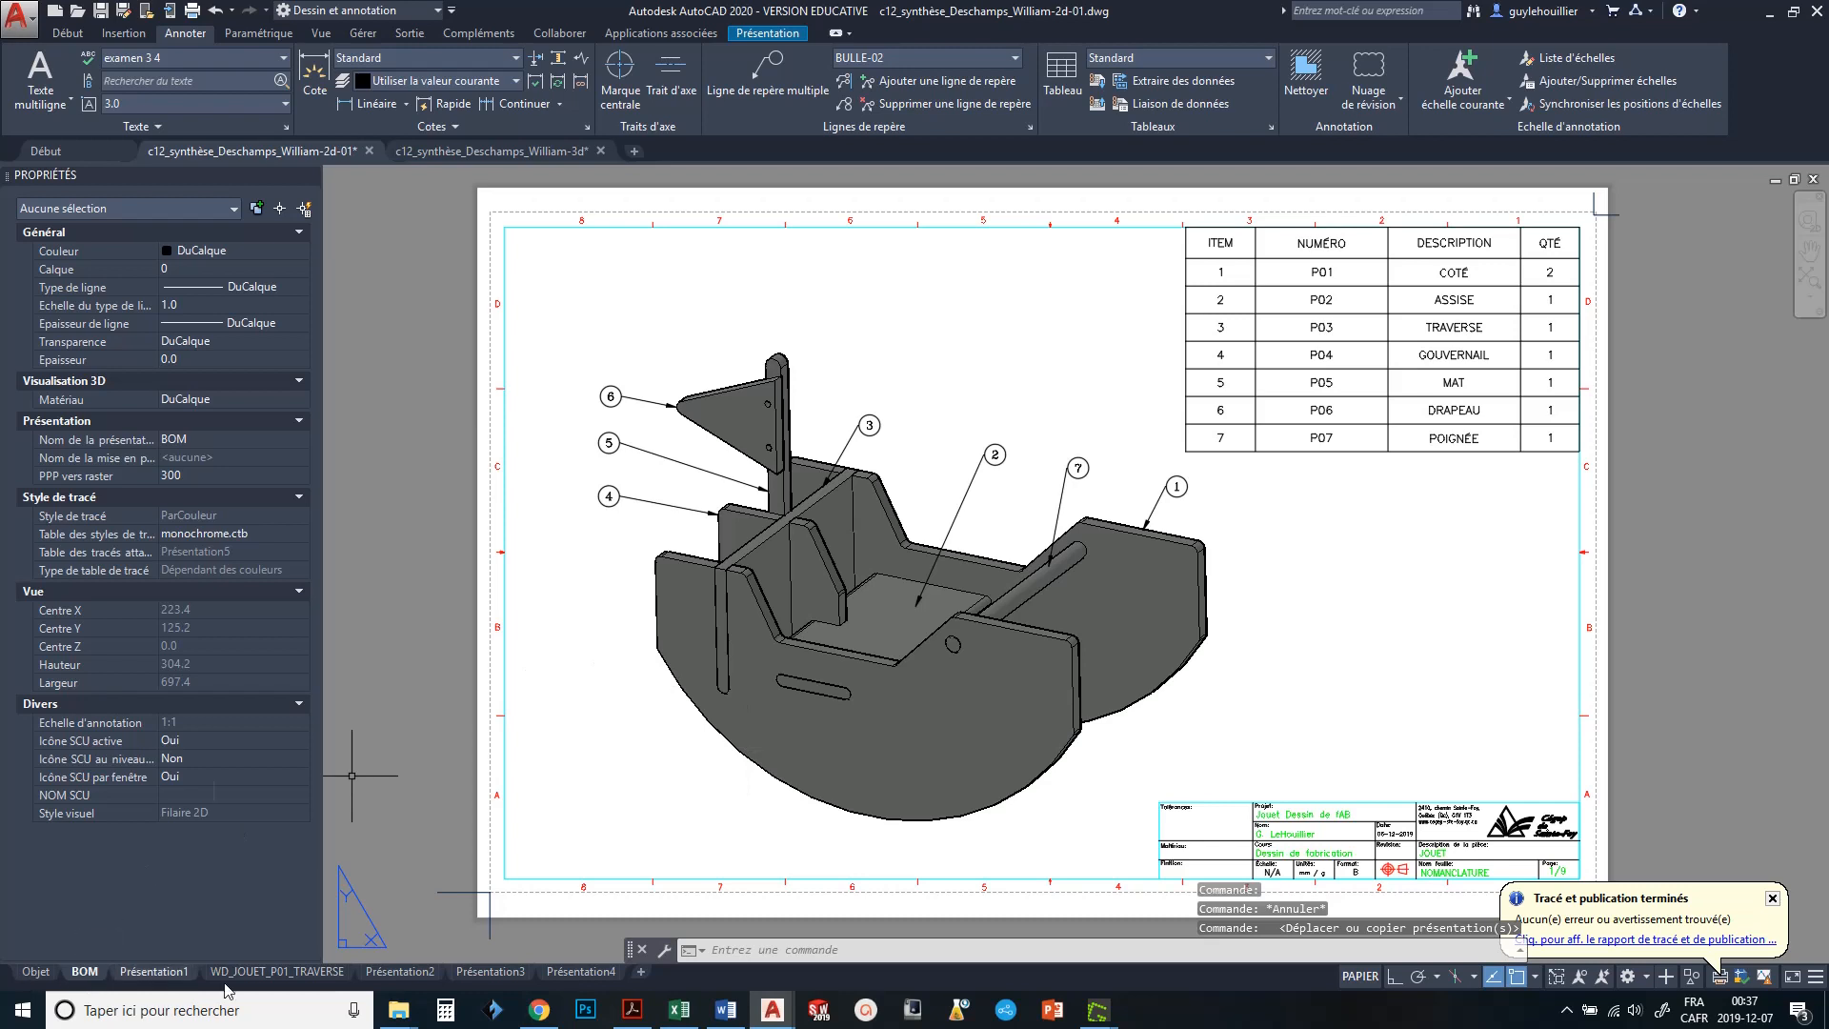
mouse_move(410, 978)
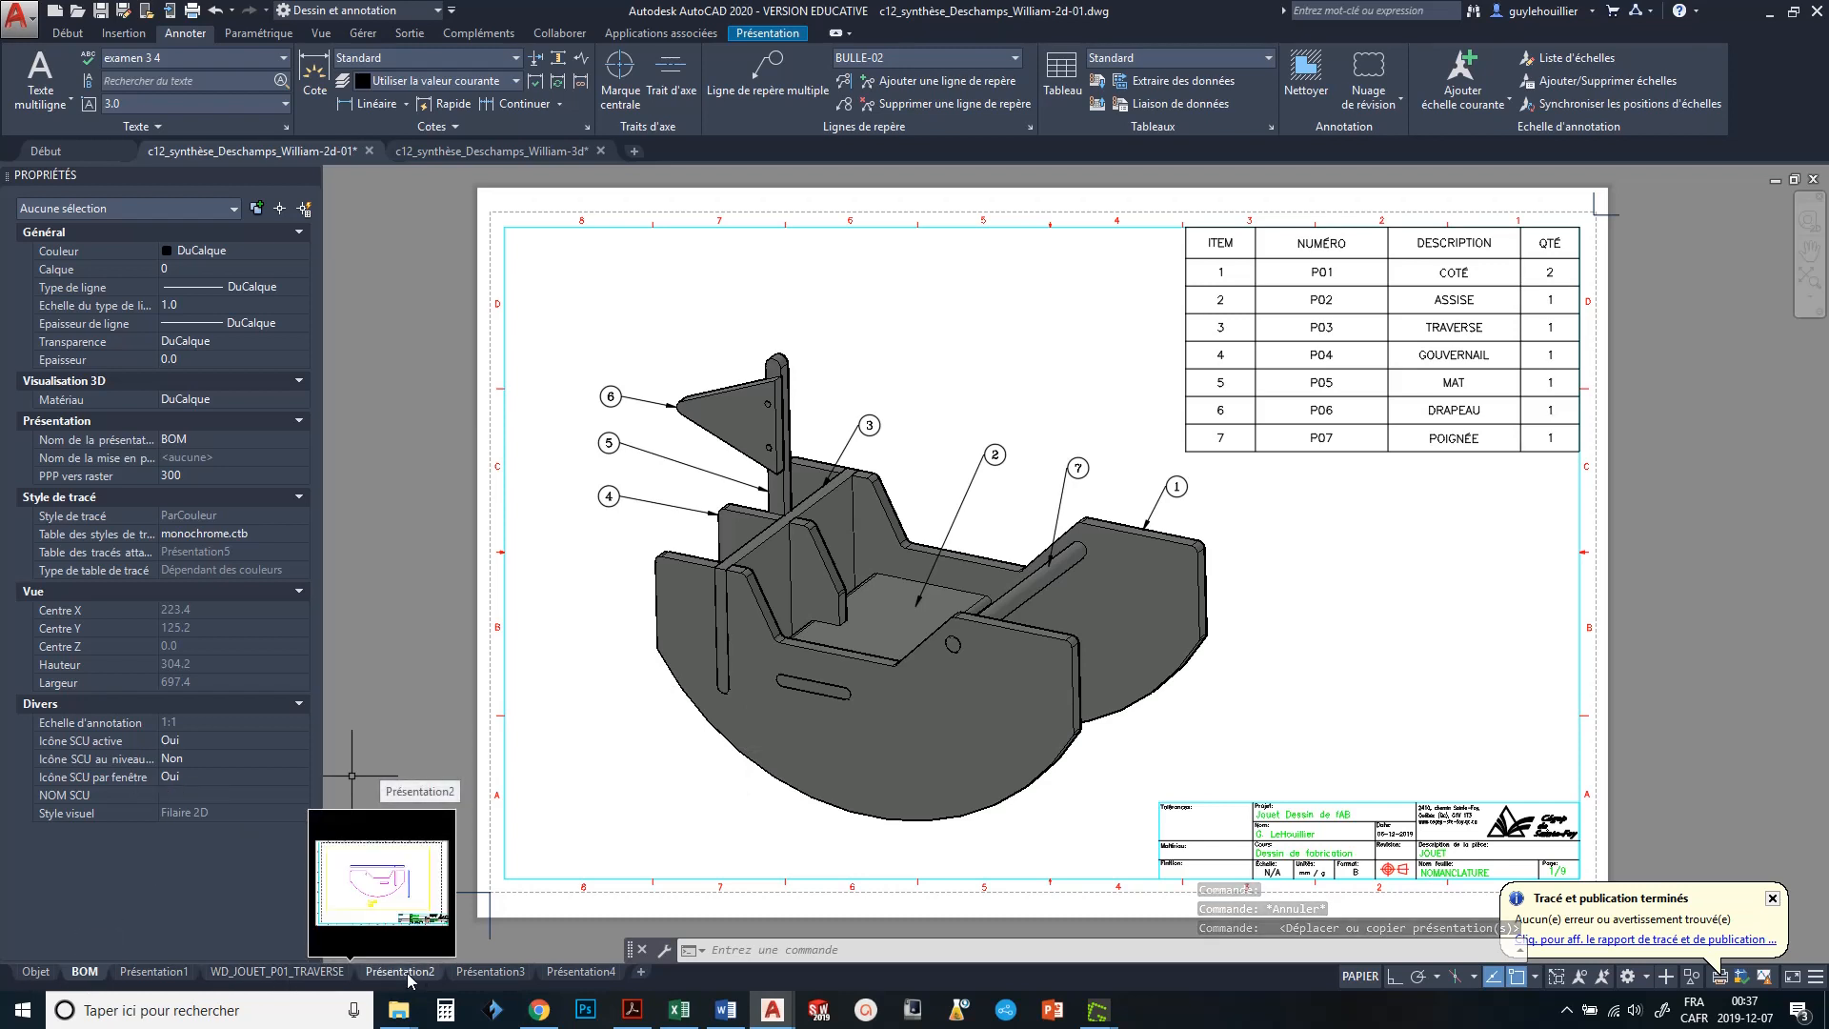